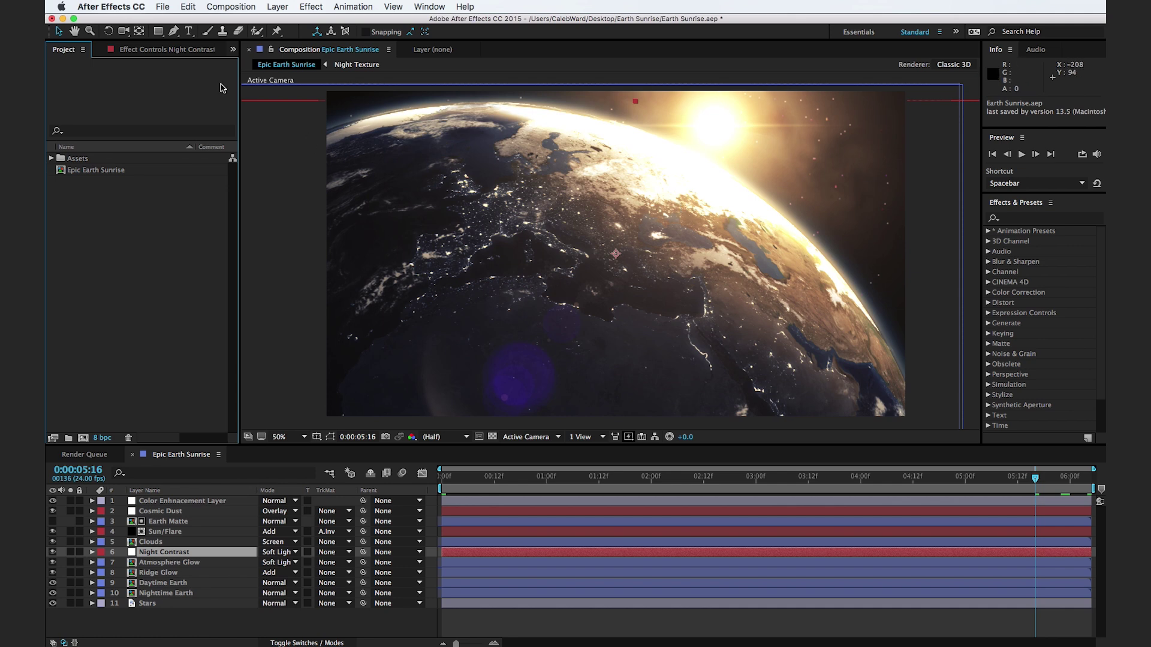
- Close the Earth Sunrise project without saving its changes and start a new empty project
click(162, 7)
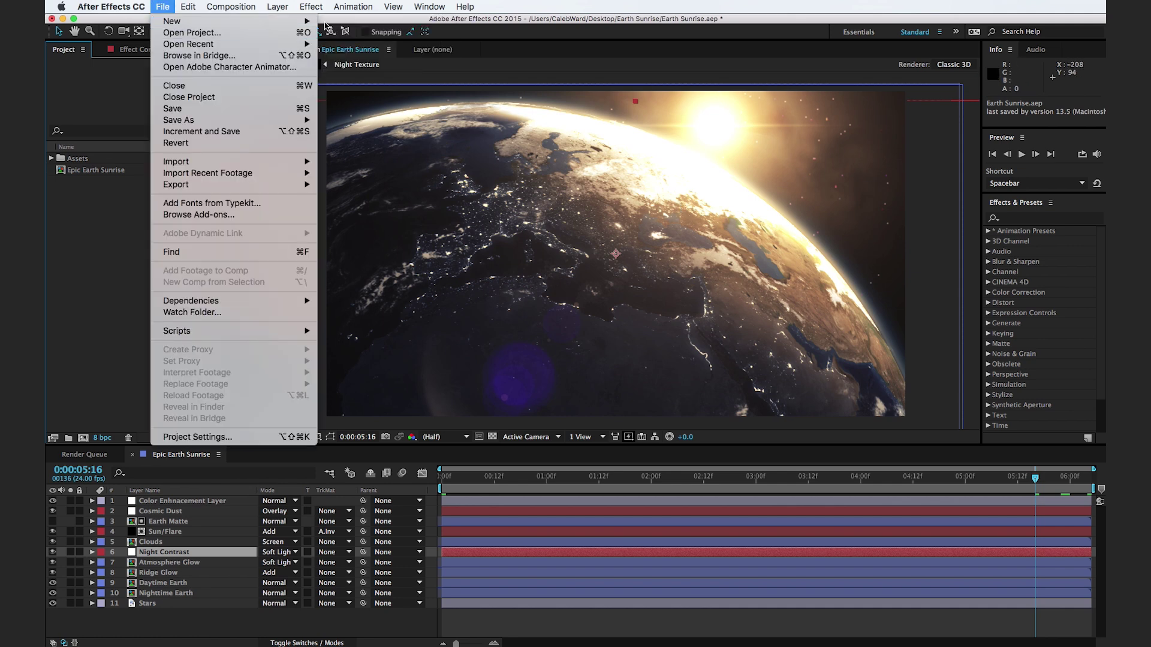
mouse_move(308, 22)
click(356, 26)
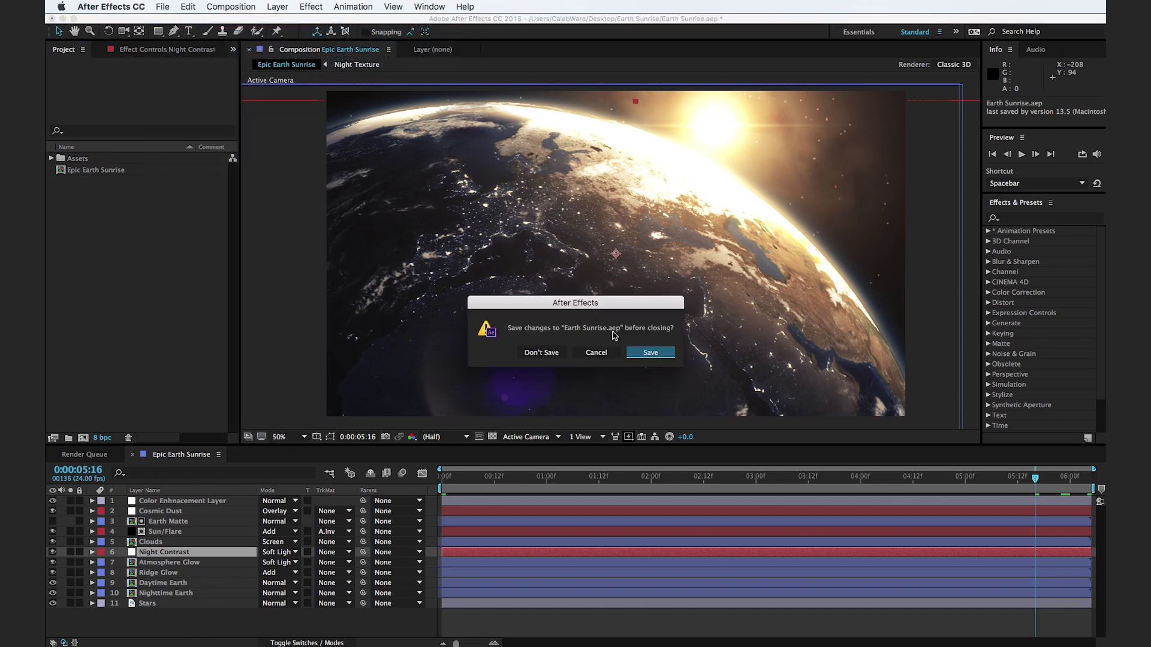
click(541, 353)
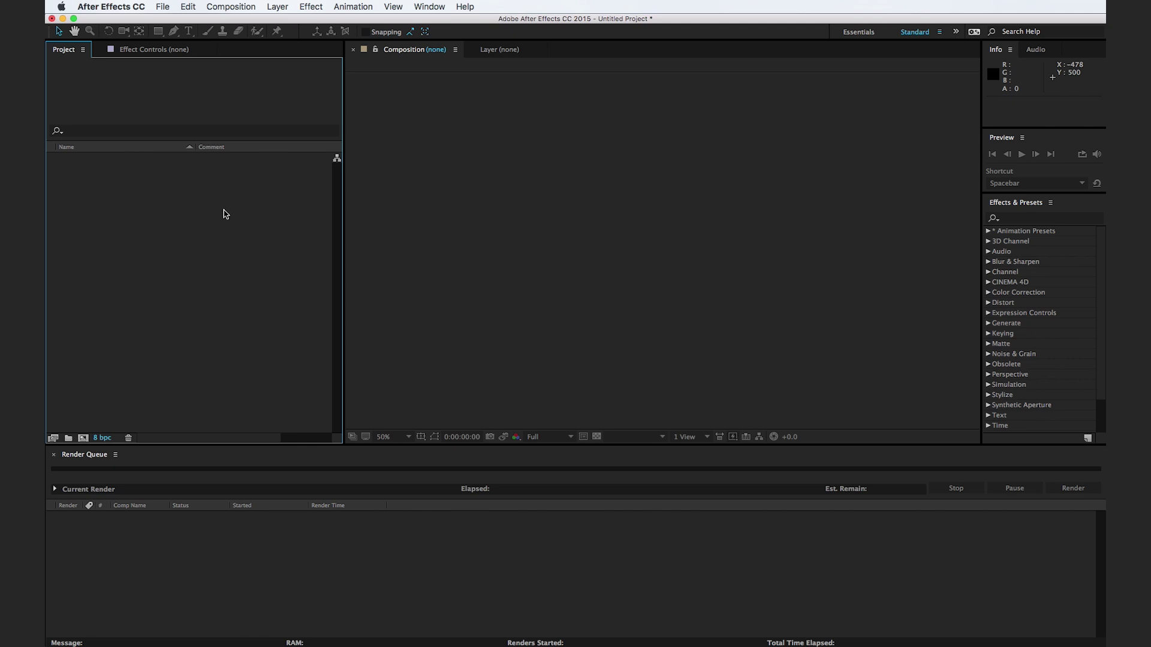
- Import all four JPEGs from the Reference Images folder into the project as footage
double_click(226, 214)
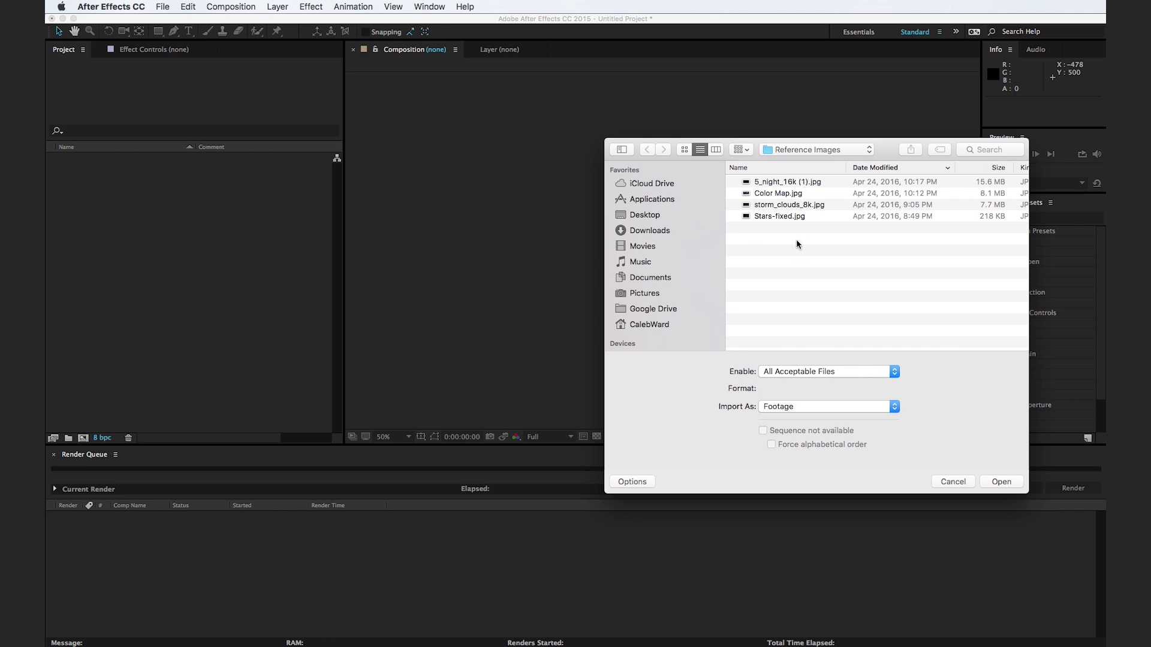
key(super+a)
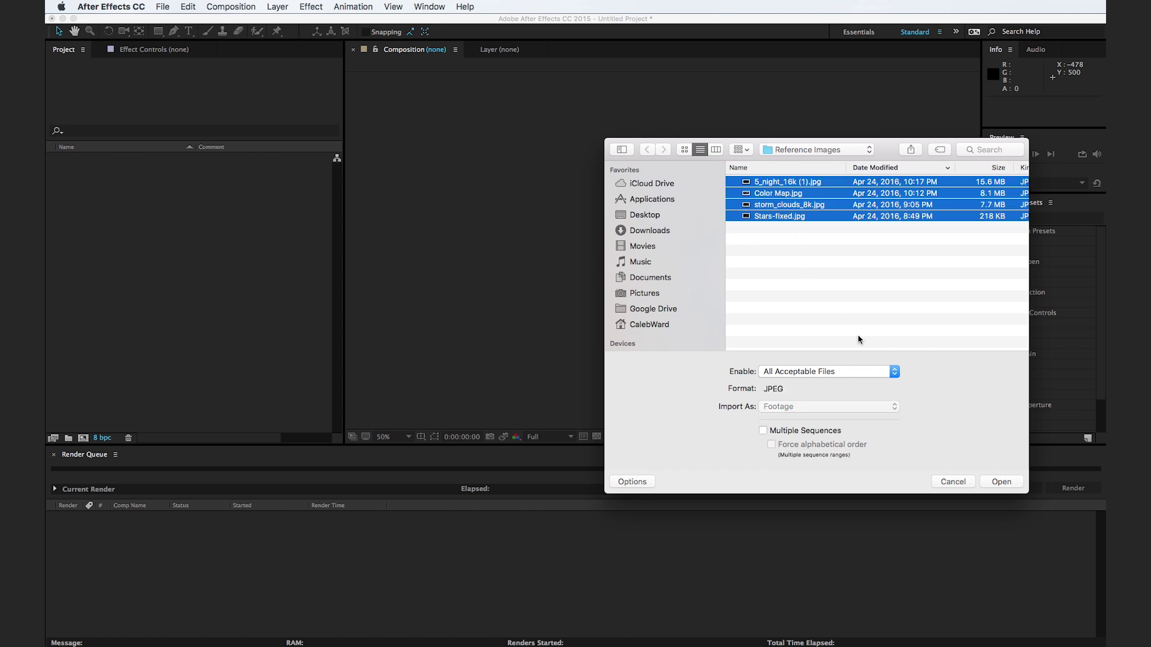
click(1005, 482)
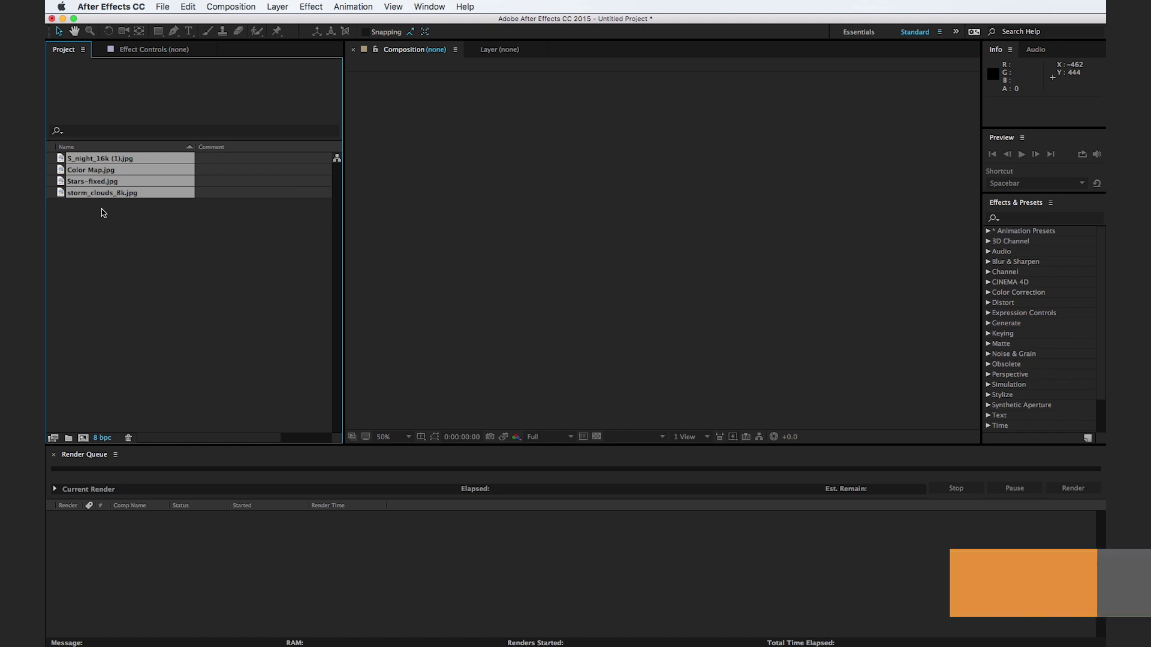
click(123, 216)
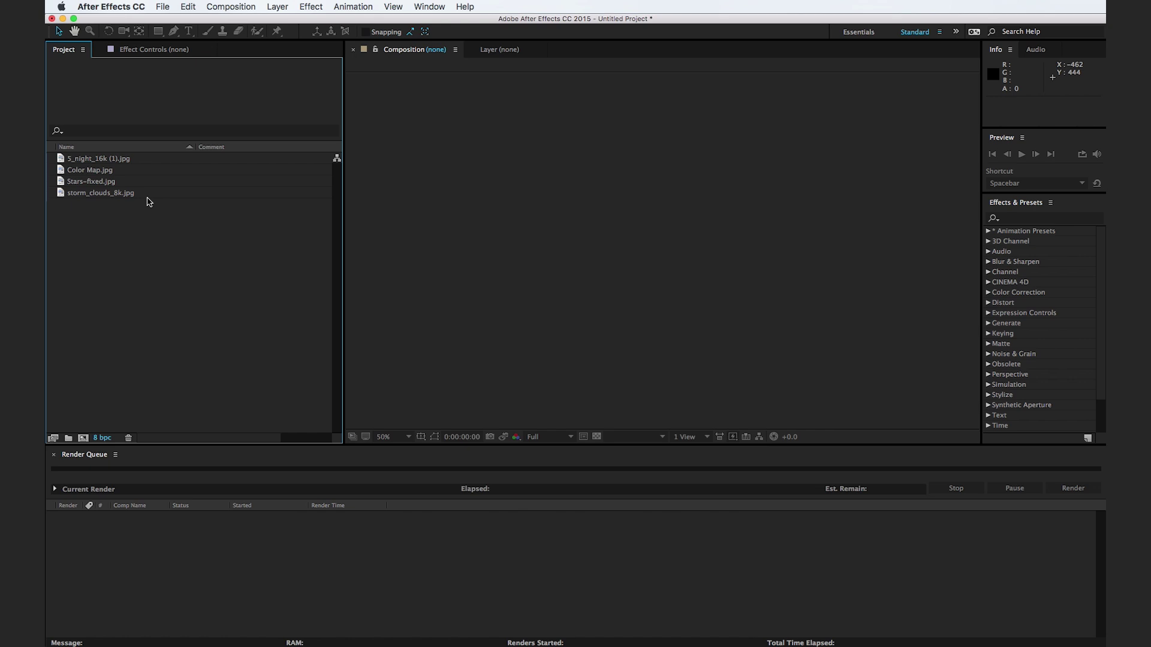
- Create a 4000 × 4000 px, 24 fps composition named Daytime Earth with a duration of 0:00:10:00
key(super+n)
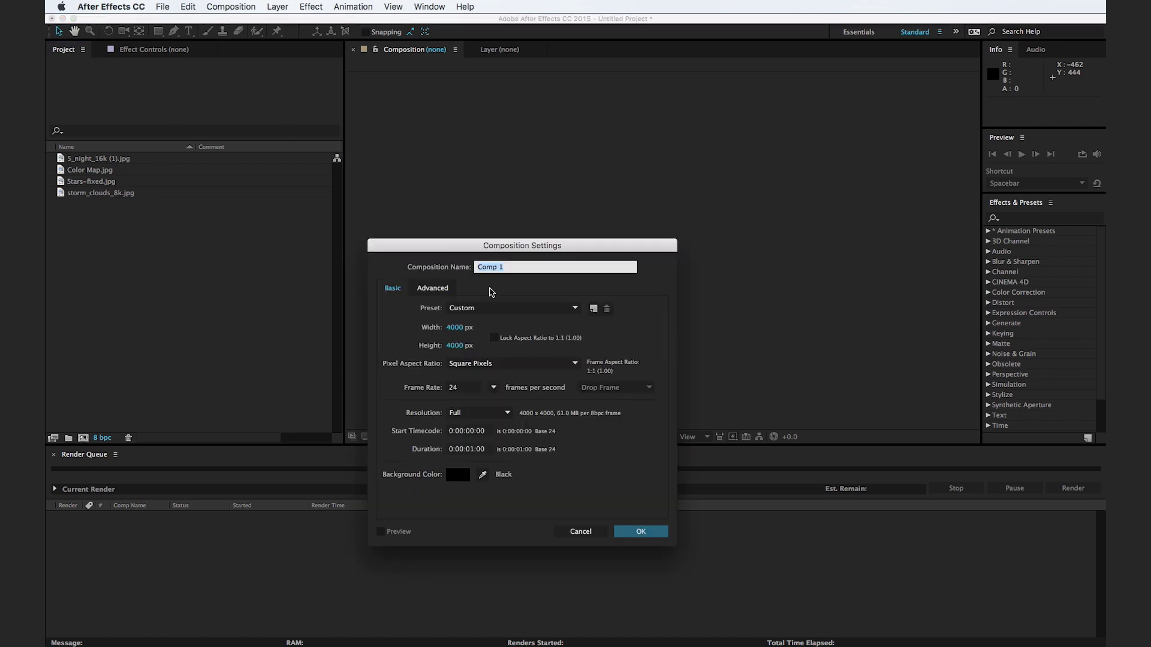
text(Daytime Earth)
click(471, 449)
key(BackSpace)
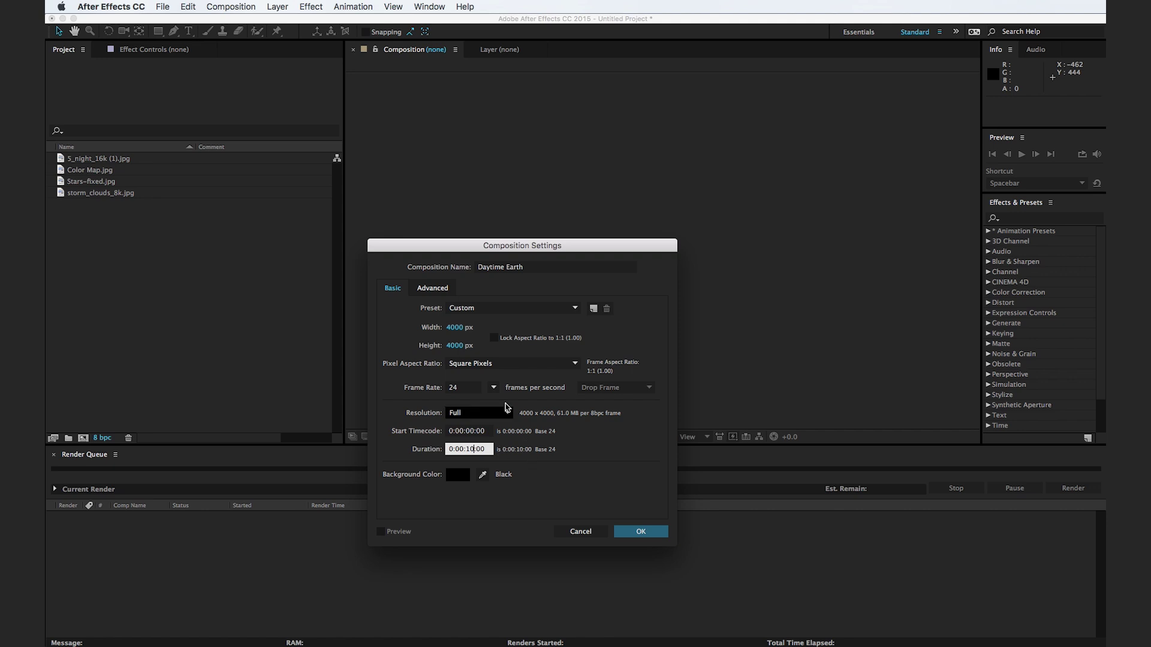
click(646, 532)
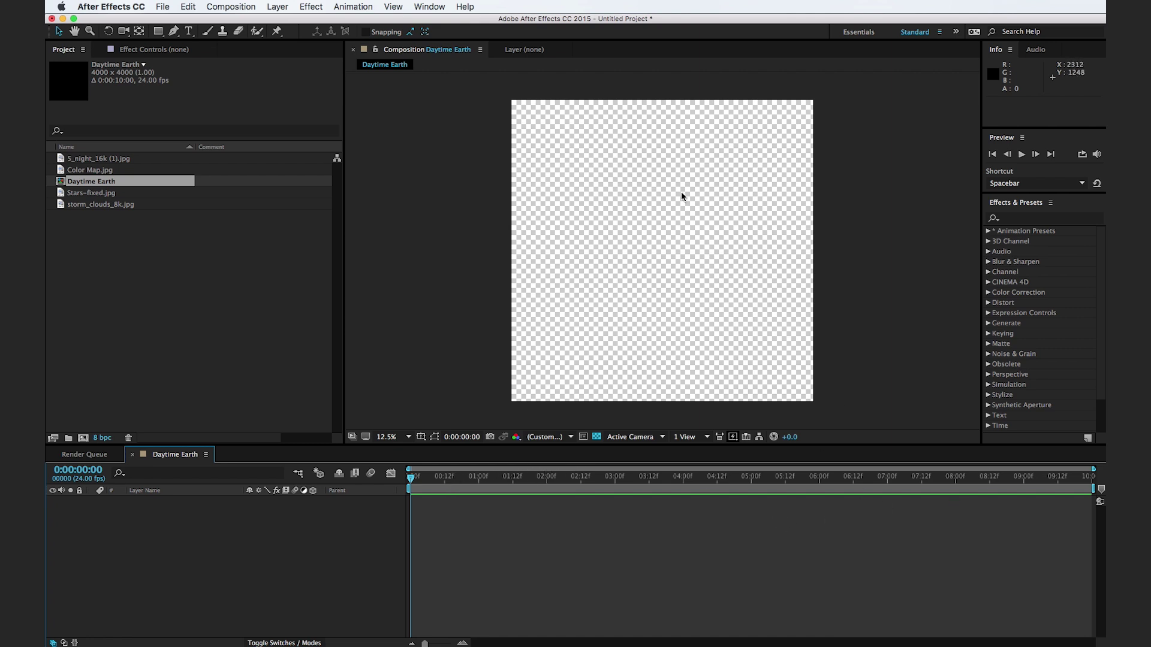
click(187, 294)
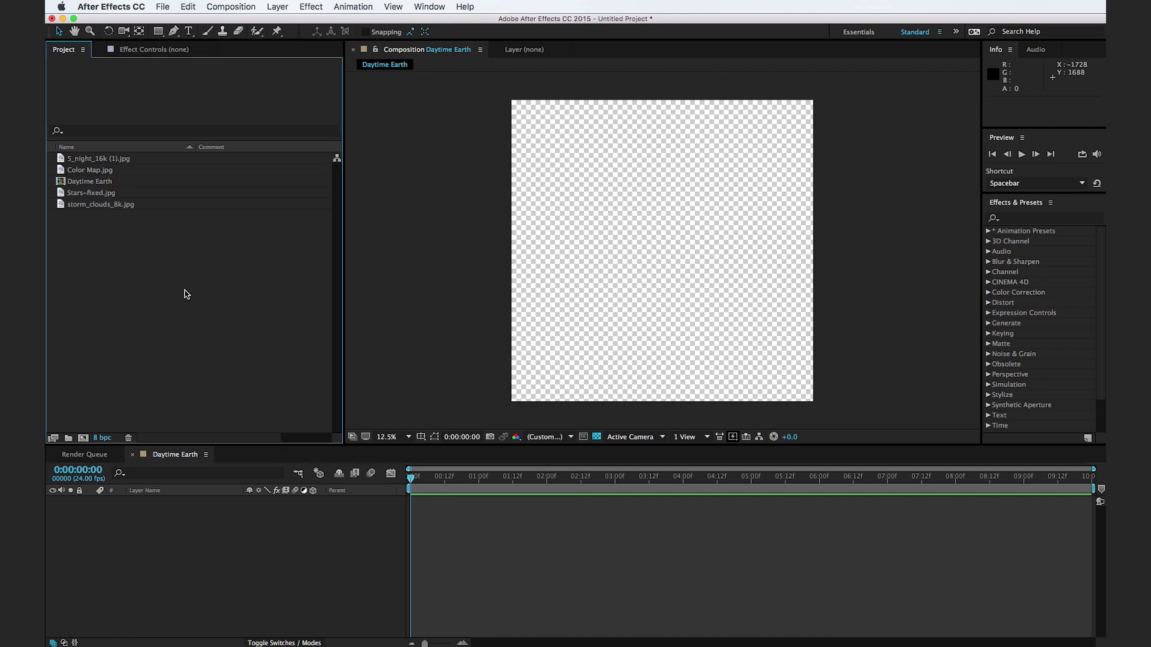
- Add Color Map.jpg to the Daytime Earth composition and scale the layer to 36%
drag(60, 171, 162, 521)
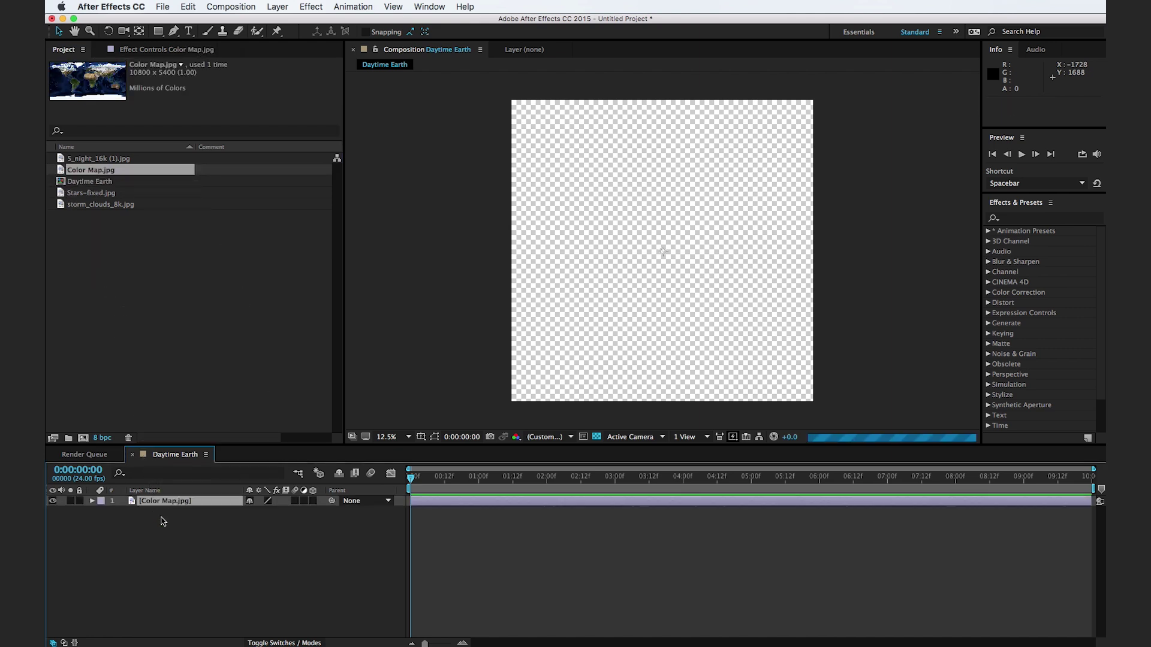
key(s)
drag(287, 517, 264, 515)
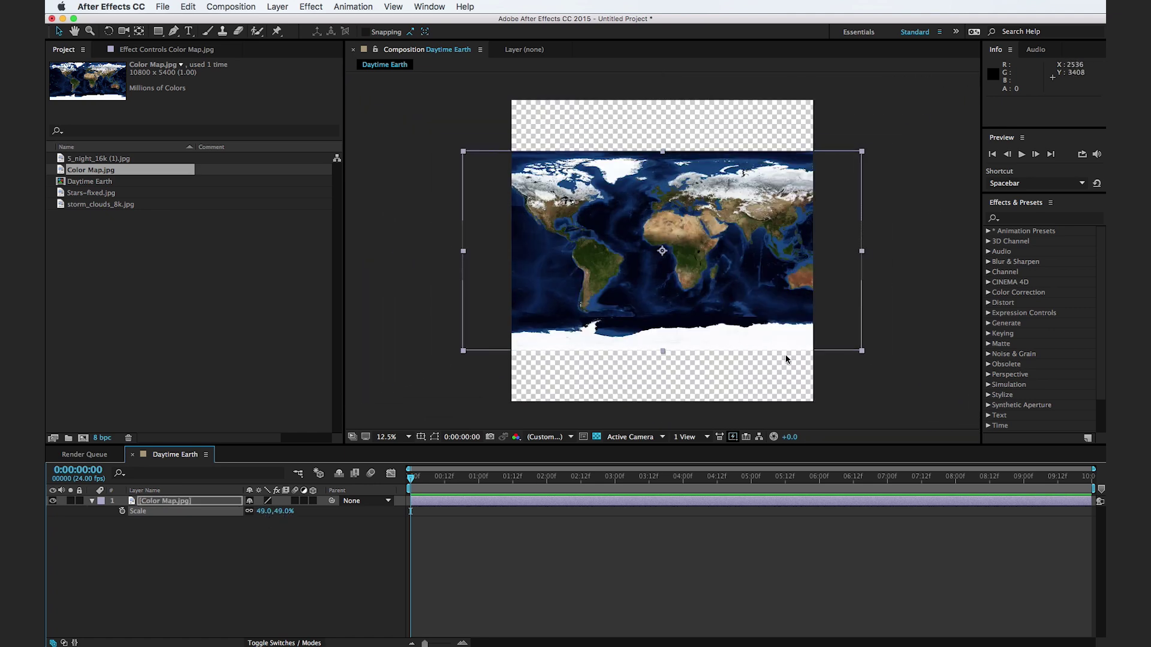
drag(280, 515, 273, 511)
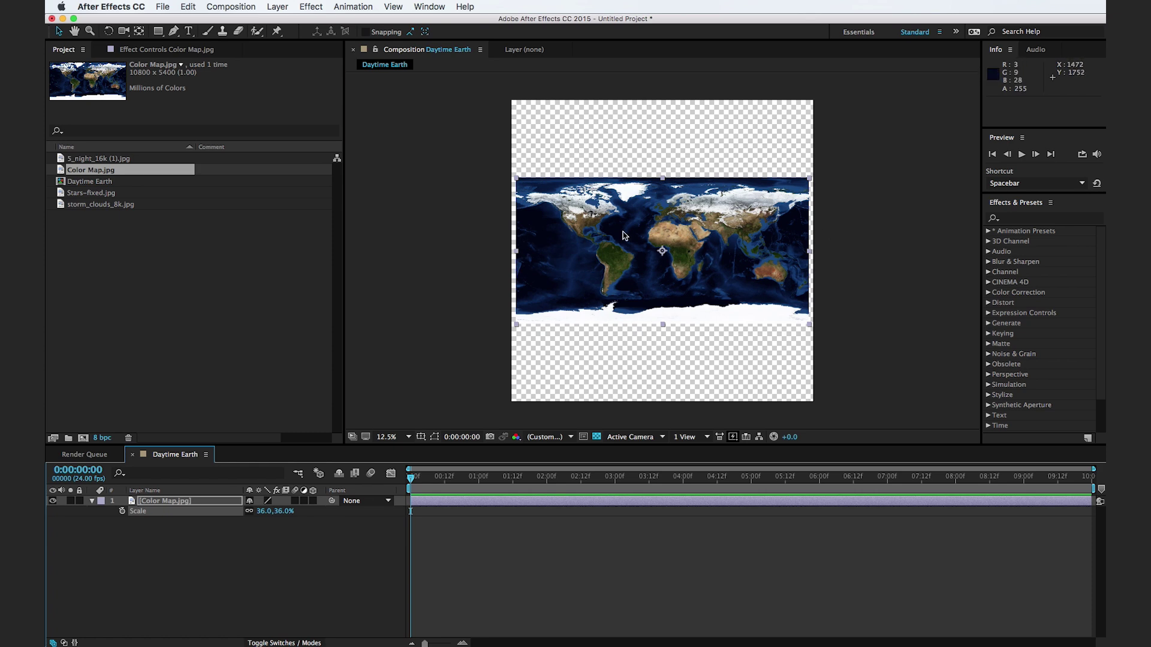
- Apply the CC Sphere effect to the Color Map layer and set its radius to 5320
click(1071, 217)
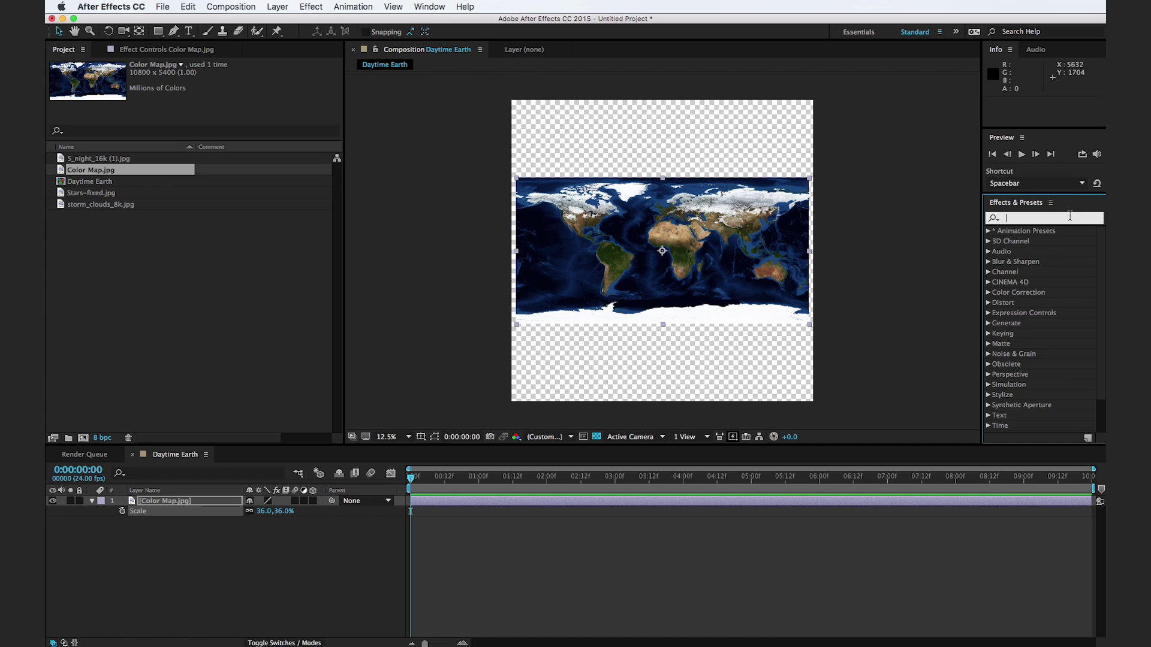
text(CC Sphere)
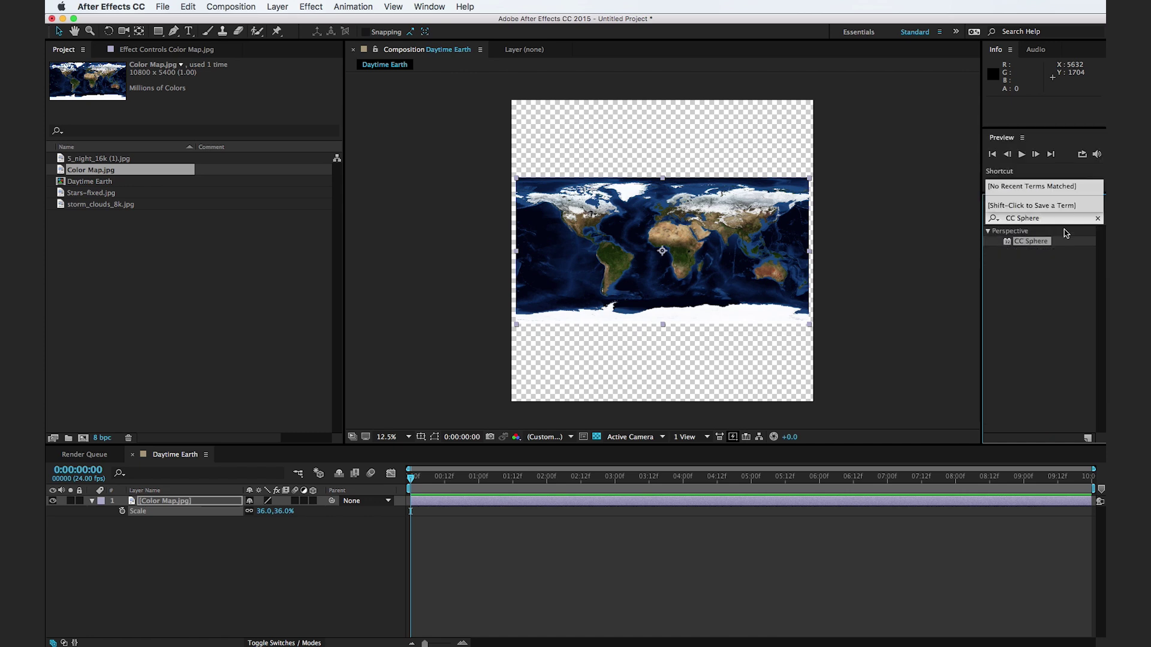
drag(1043, 243, 741, 253)
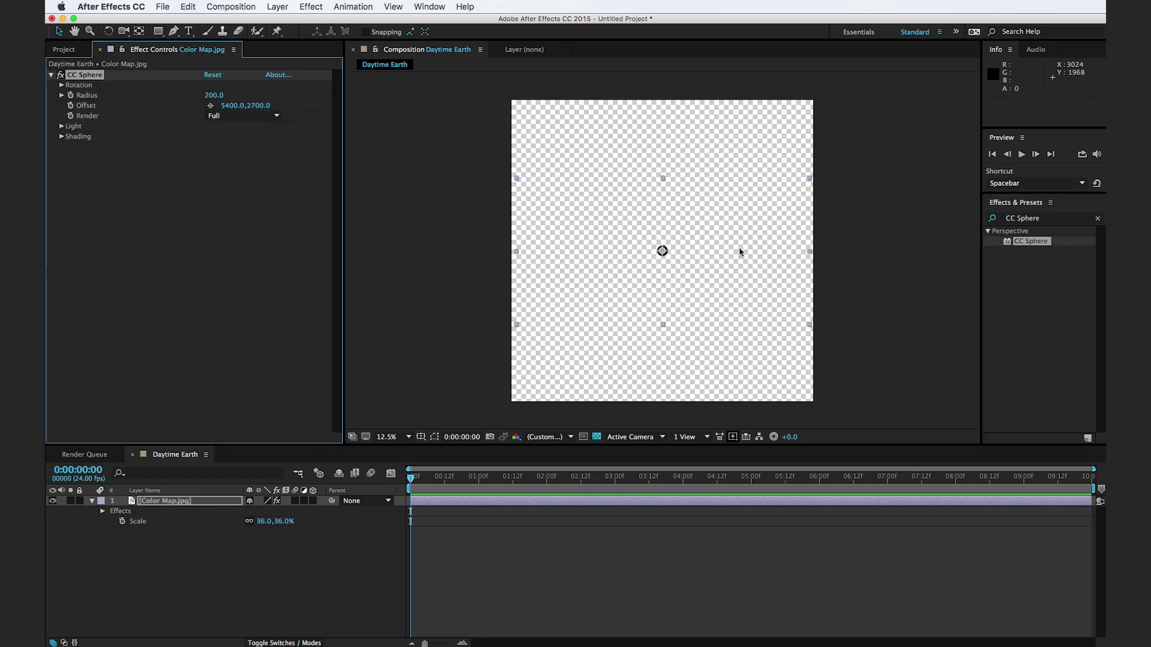
drag(214, 101, 338, 83)
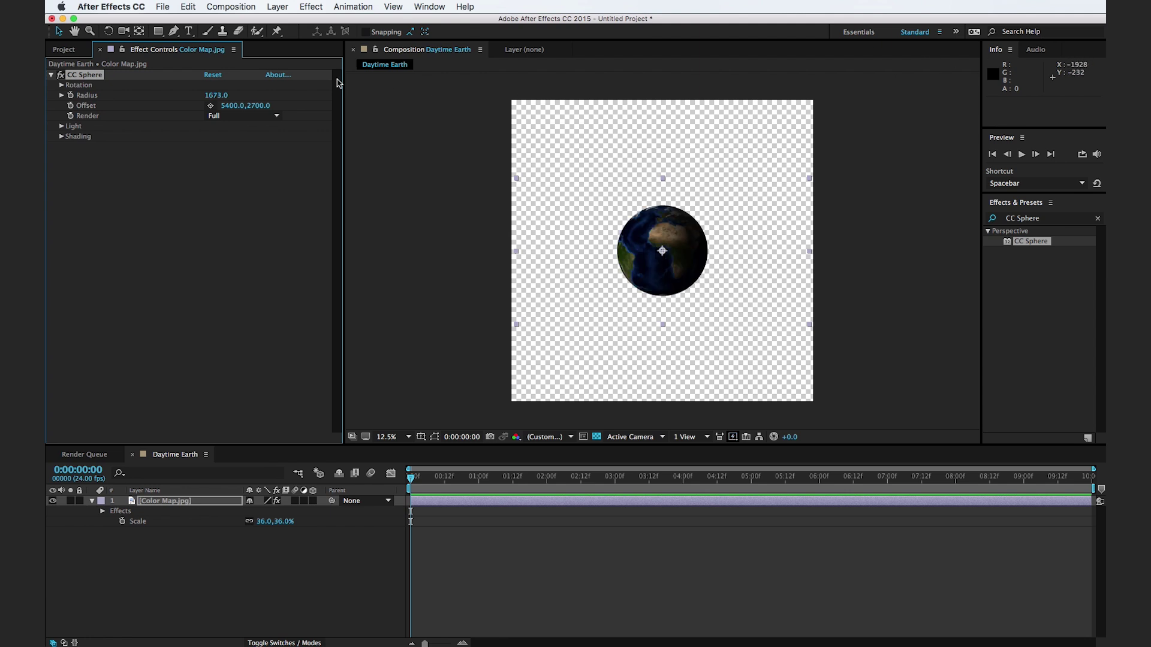
drag(214, 95, 365, 91)
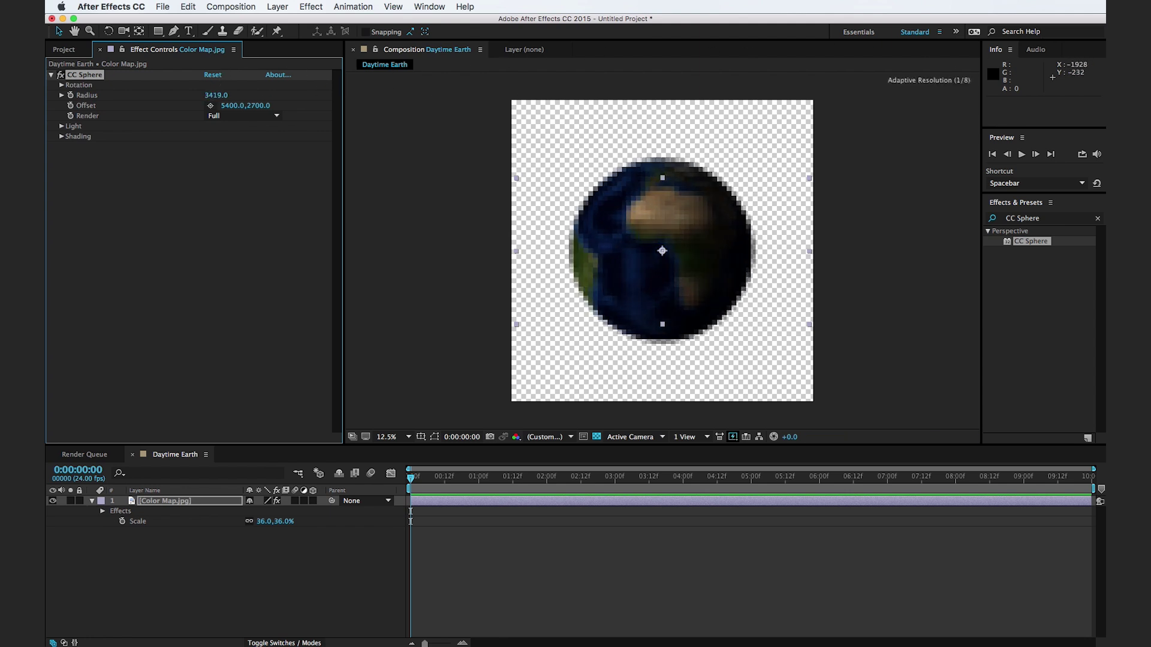
drag(215, 96, 1032, 32)
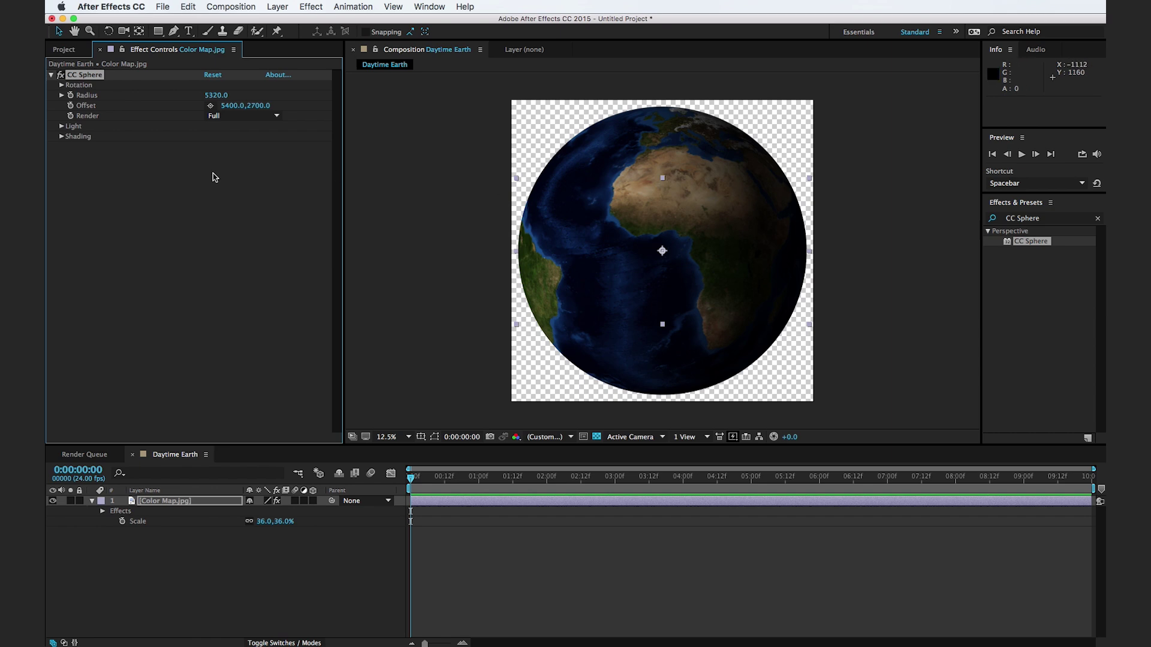
- Set the ambient shading of the CC Sphere effect to 100
click(62, 136)
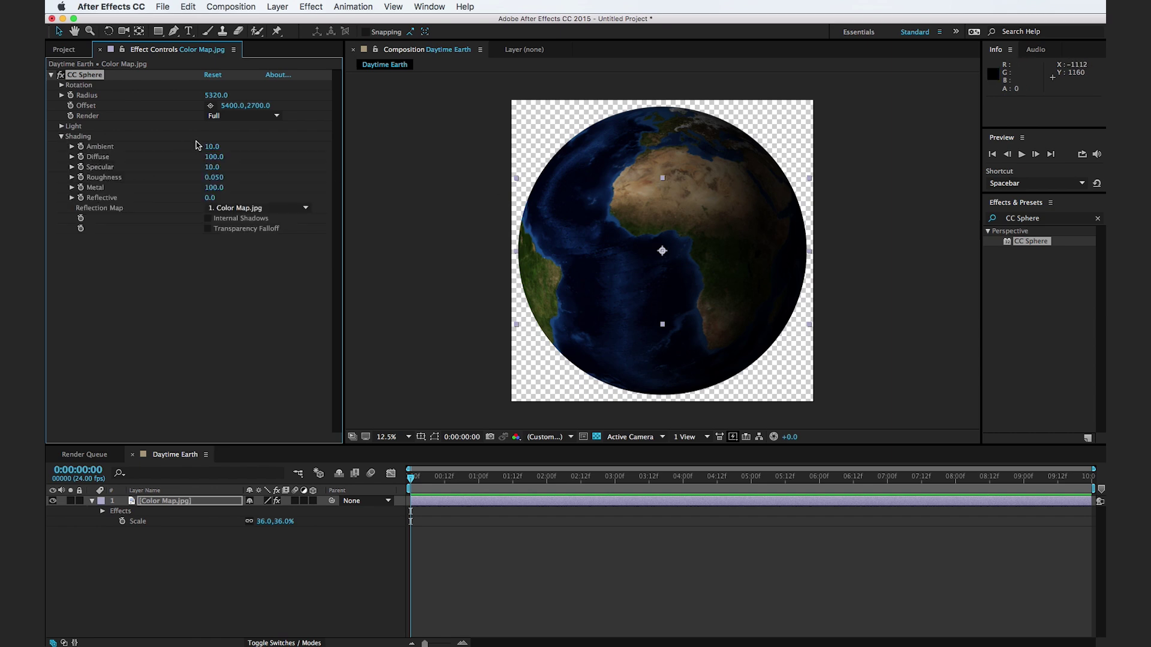
click(213, 146)
text(100)
key(Return)
- Animate the sphere's Rotation Y from -35° at the first frame to 0° at 0:00:09:23 and scrub through the rotation
drag(446, 477, 1089, 478)
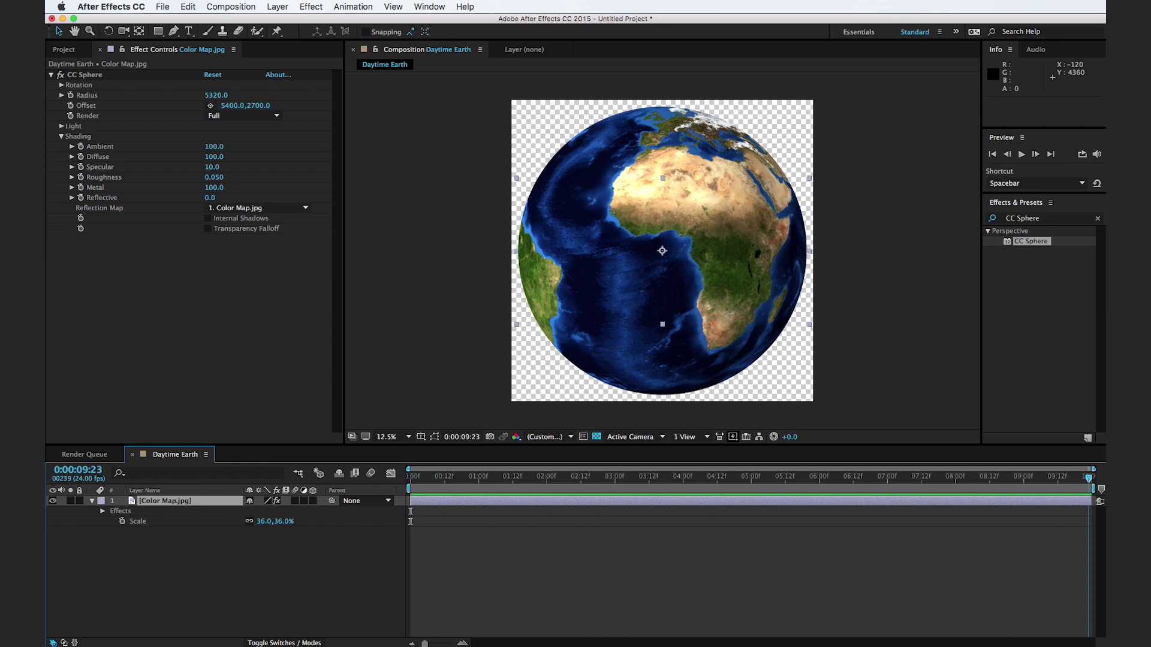
drag(422, 478, 1092, 480)
click(61, 85)
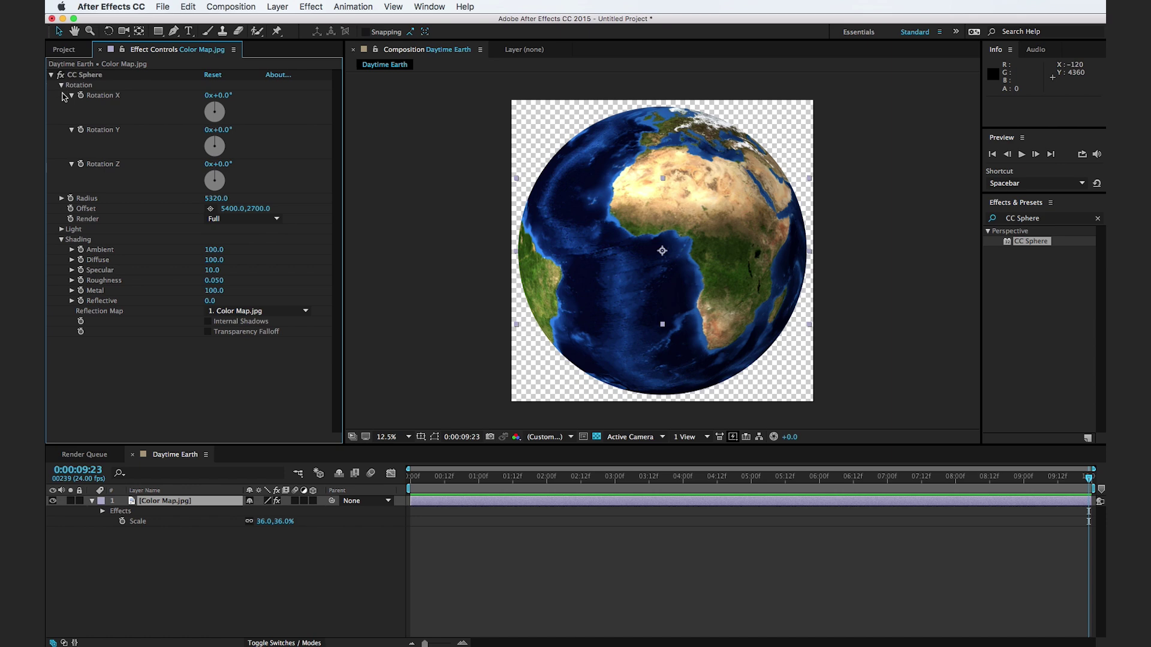
click(81, 130)
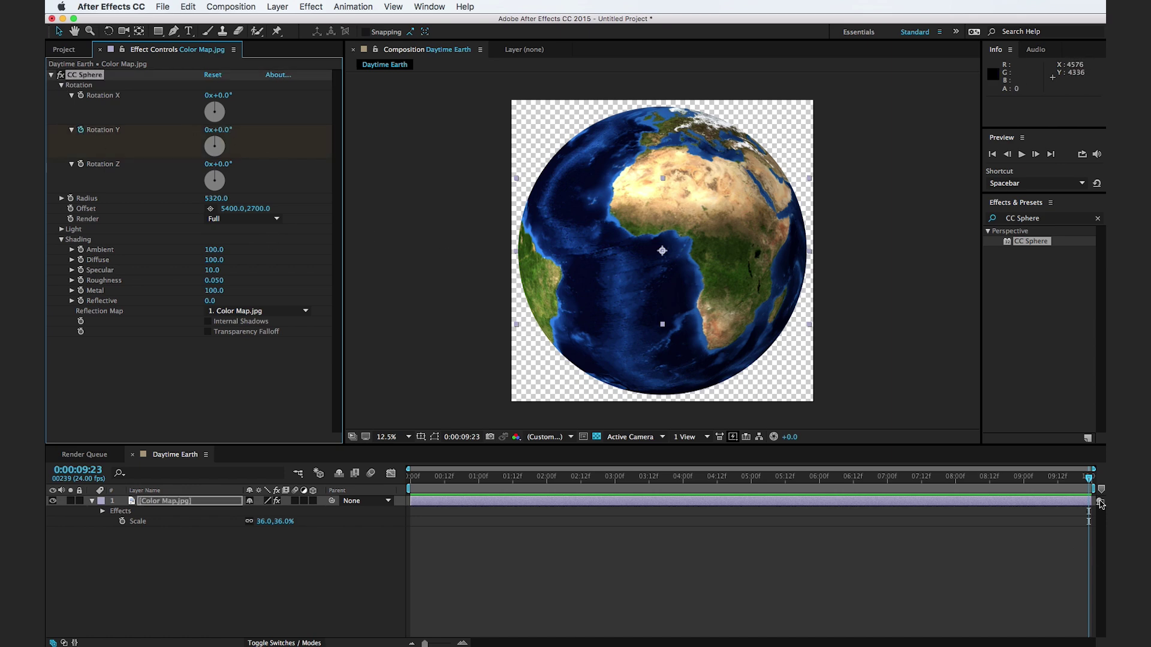
drag(1088, 478, 370, 478)
drag(228, 135, 208, 134)
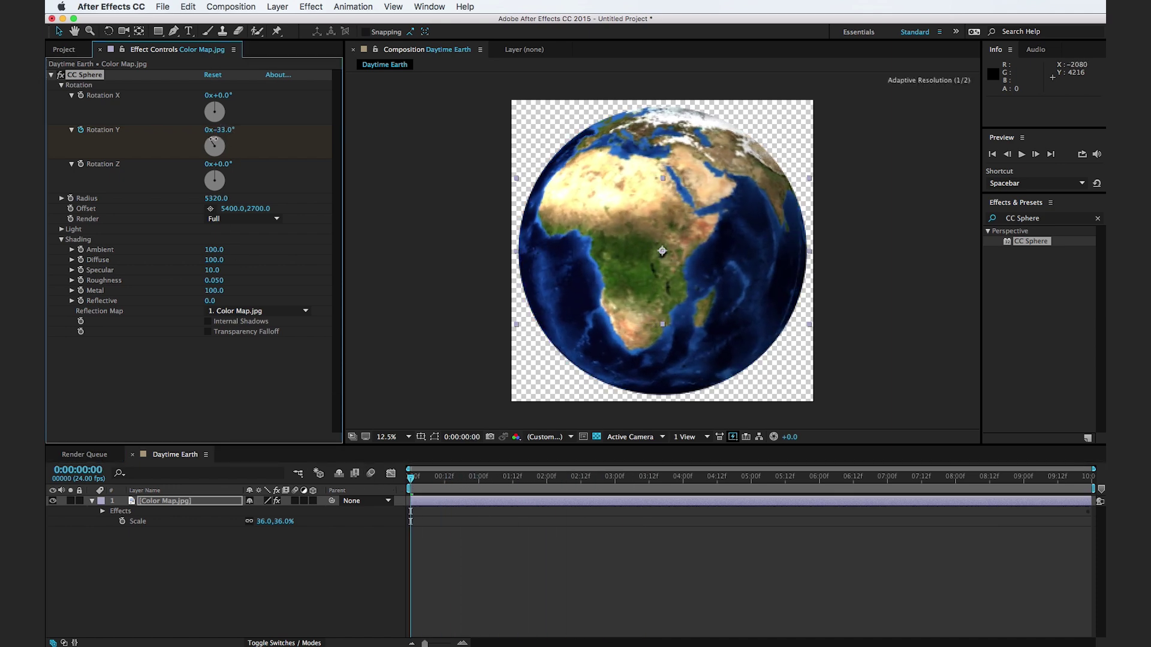
click(222, 130)
key(Right)
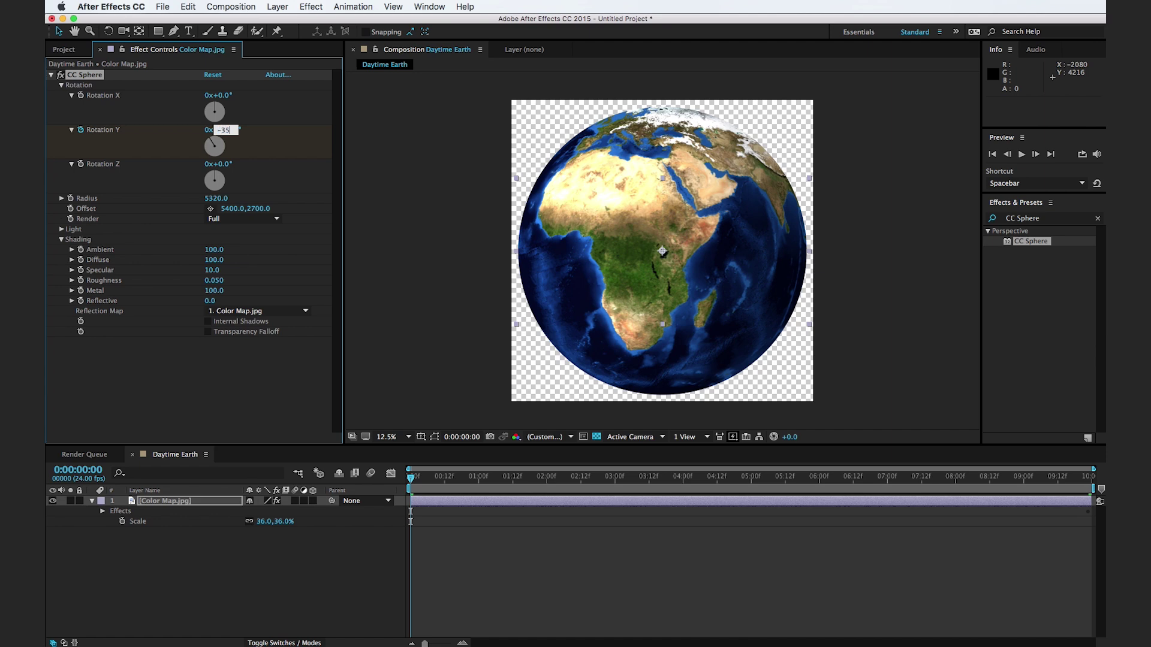
click(397, 358)
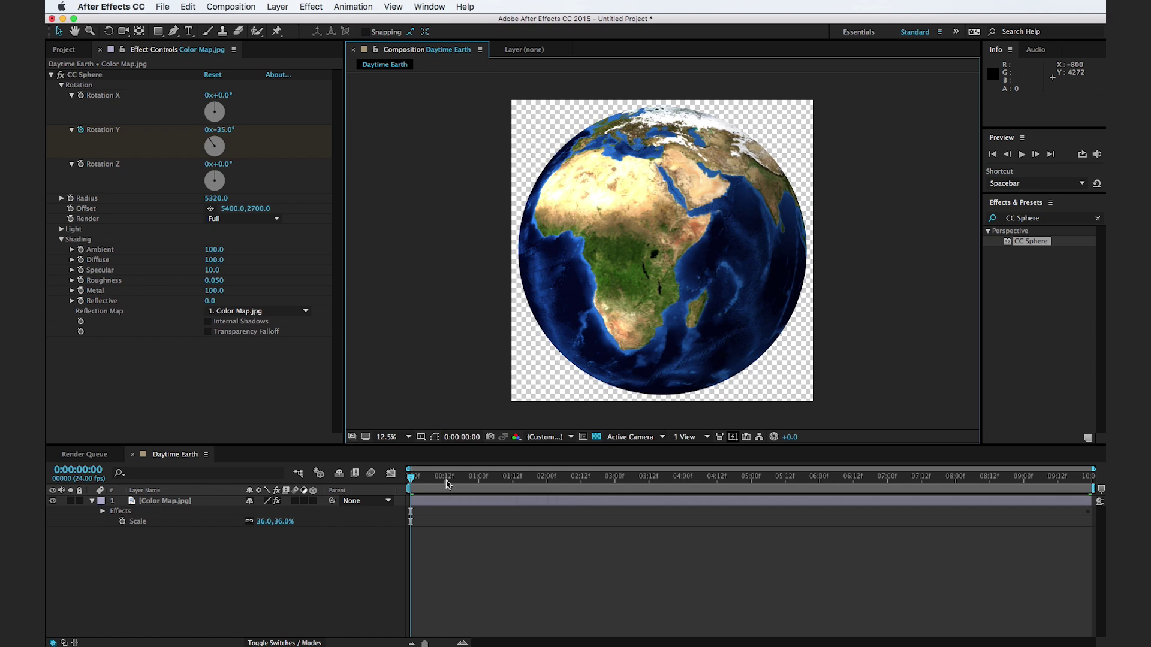
drag(426, 483, 1077, 487)
drag(878, 494, 1024, 503)
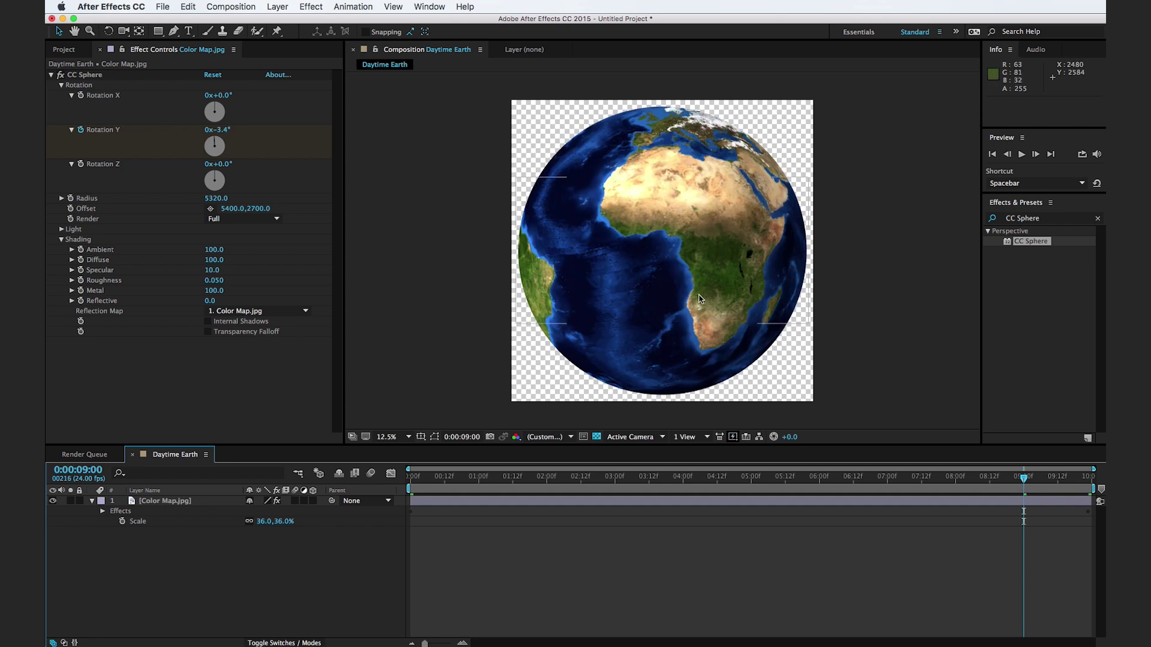
- Apply the Tritone effect to the Color Map layer and set Blend With Original to 81%
click(1051, 218)
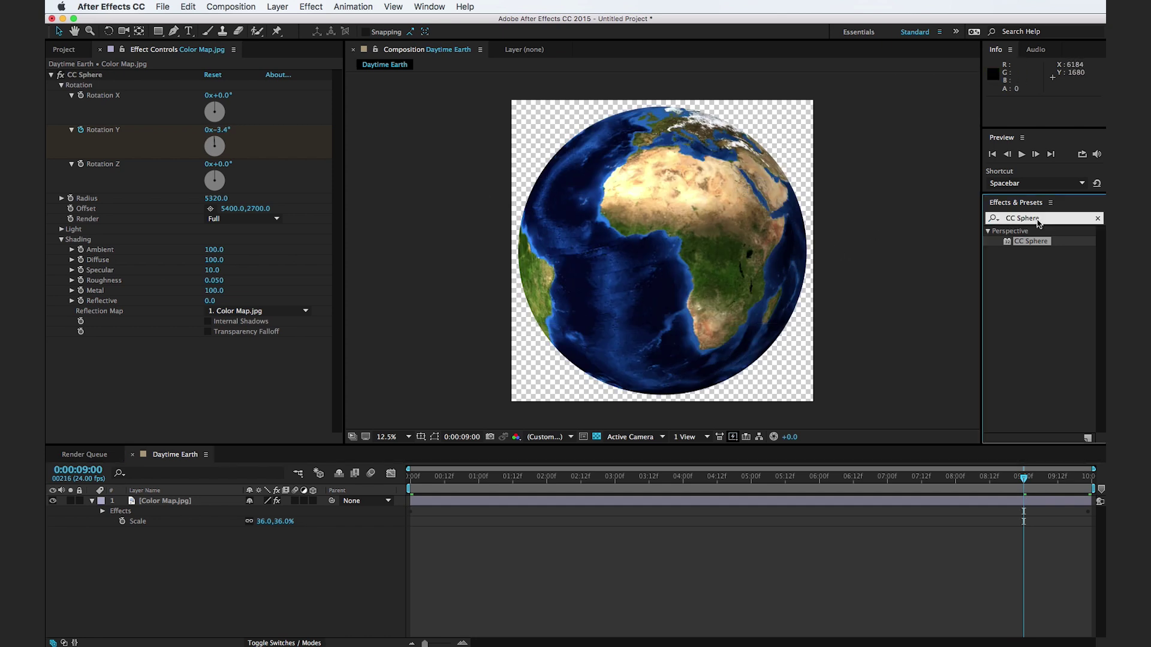
text(trit)
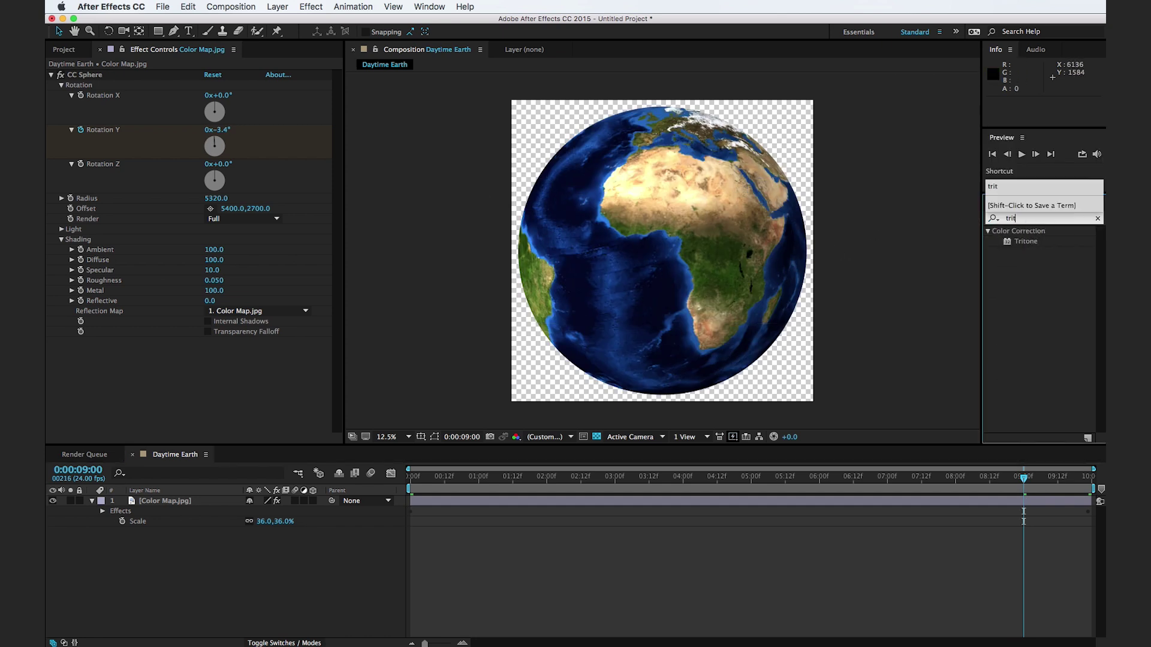
click(1033, 244)
drag(1033, 245, 726, 286)
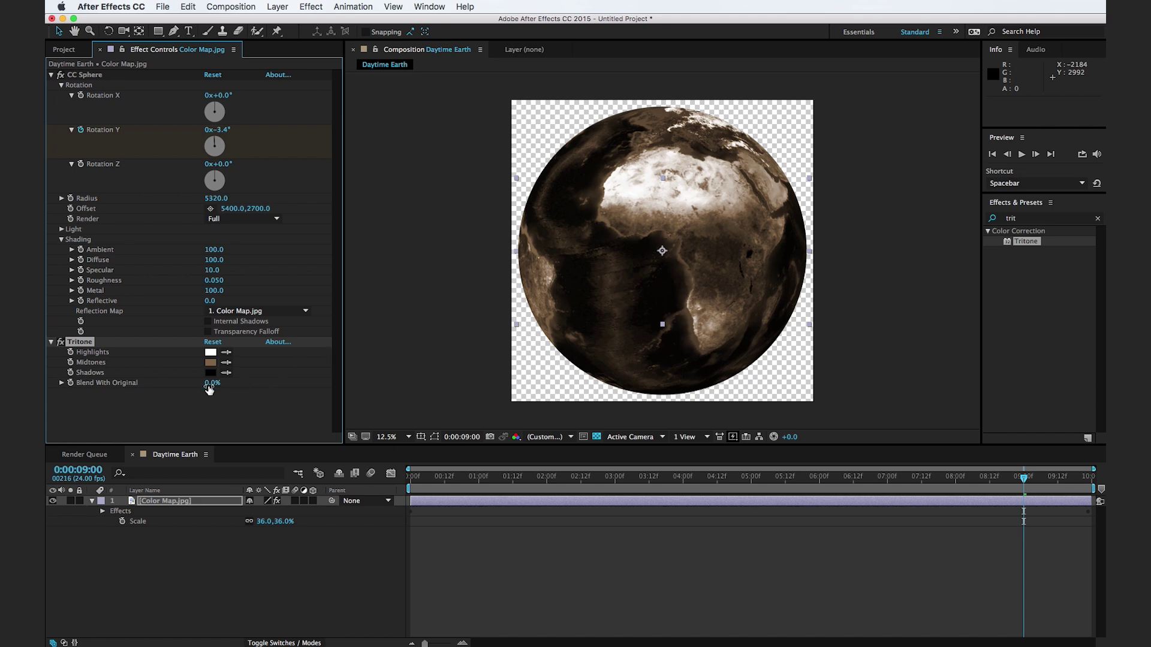
drag(212, 383, 216, 385)
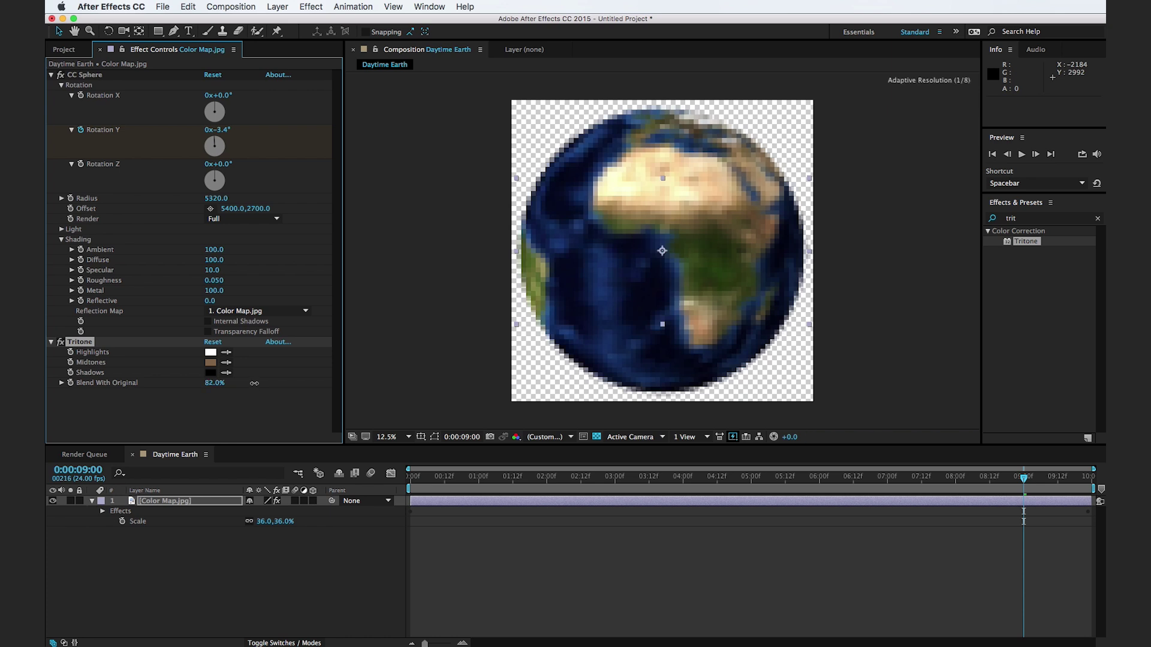
drag(253, 383, 254, 383)
click(869, 358)
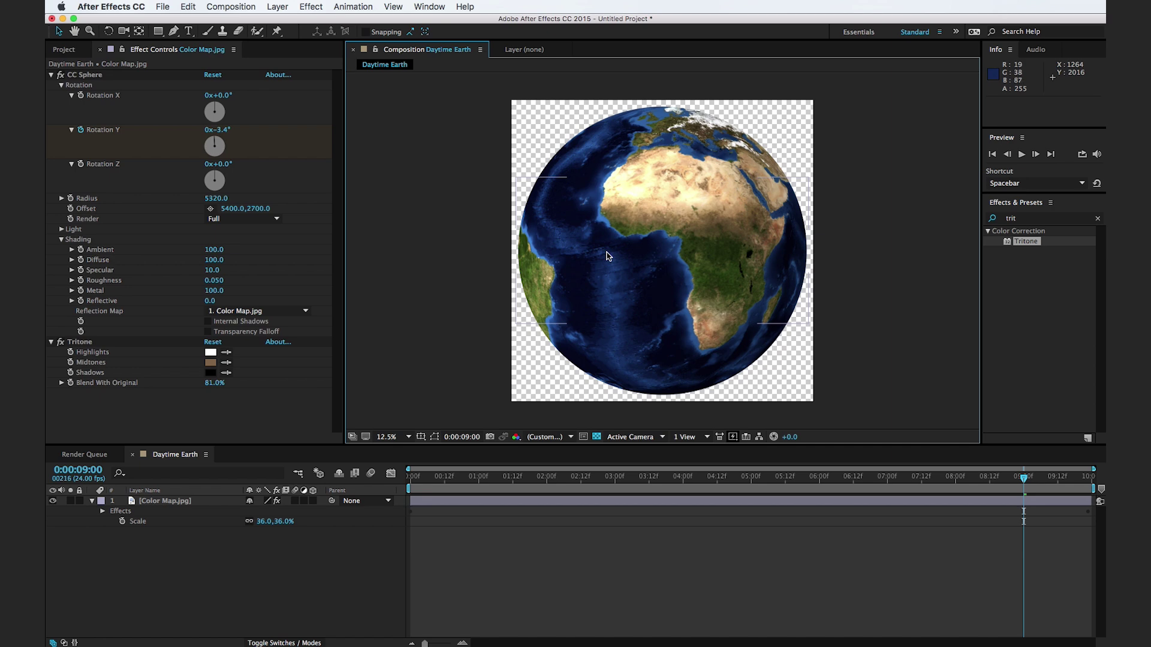
- Create another 4000 × 4000 px, 24 fps composition lasting 0:00:10:00, keeping the default name
key(super+n)
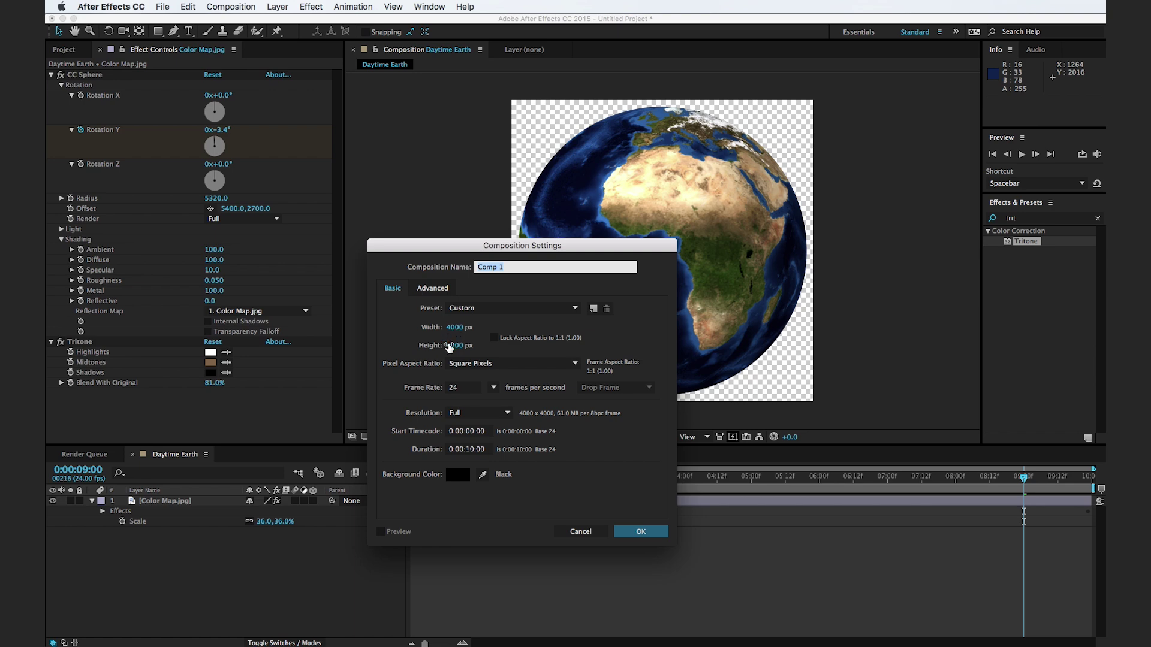
click(639, 531)
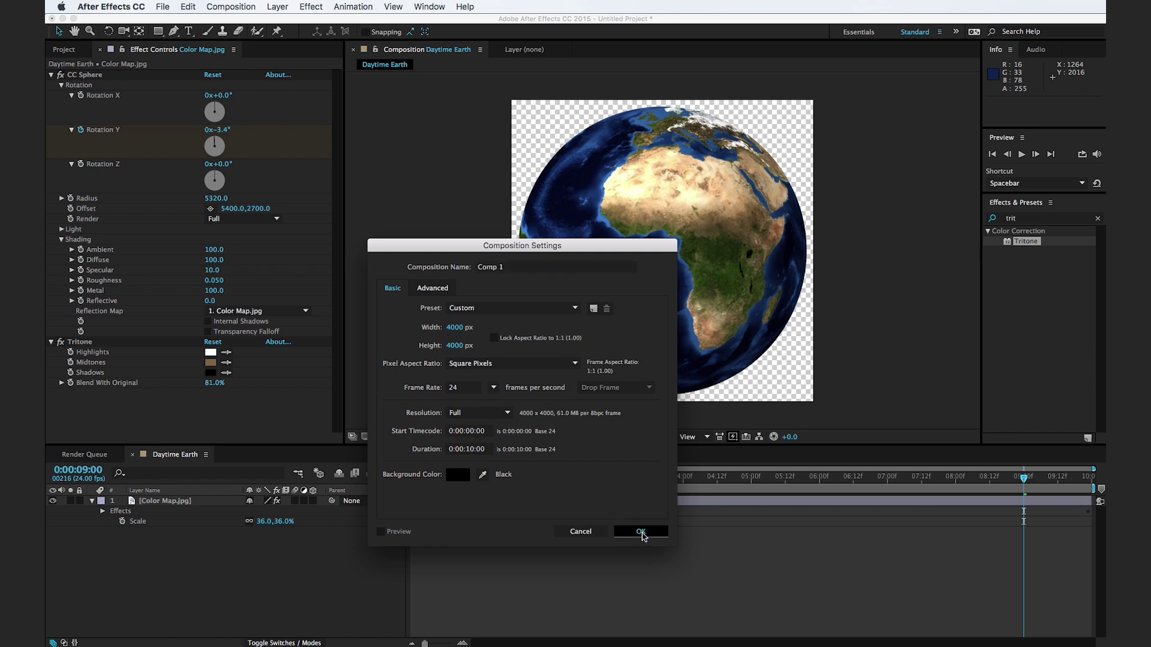
- Rename the Comp 1 composition in the project to Nightime Earth
click(72, 52)
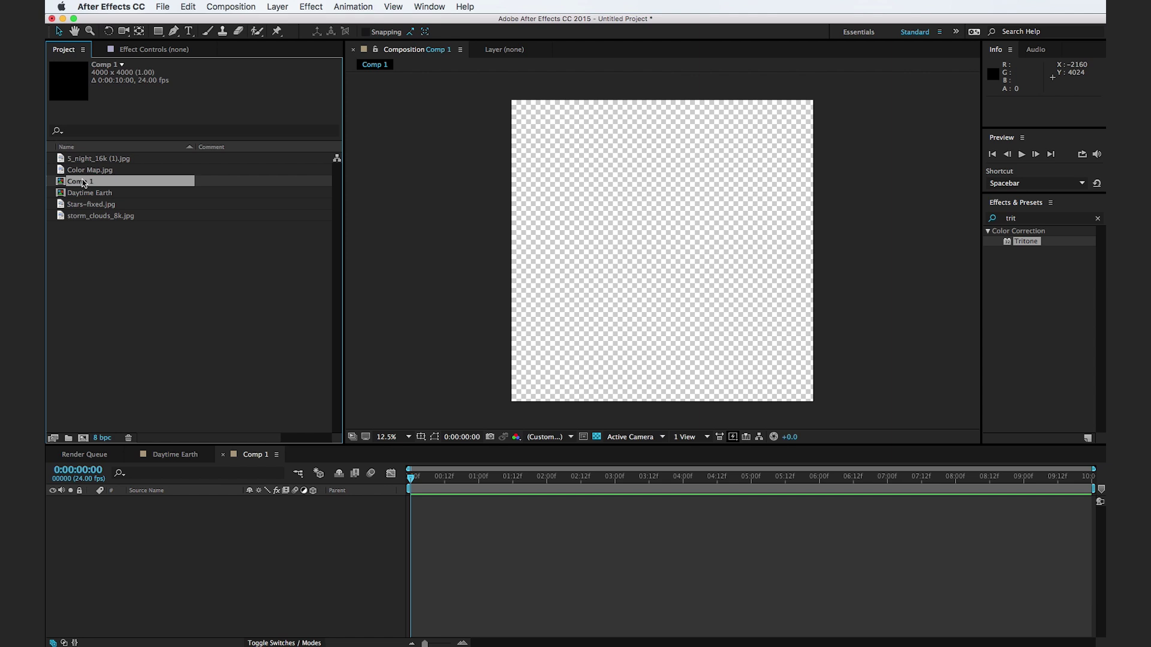
key(Return)
text(Na)
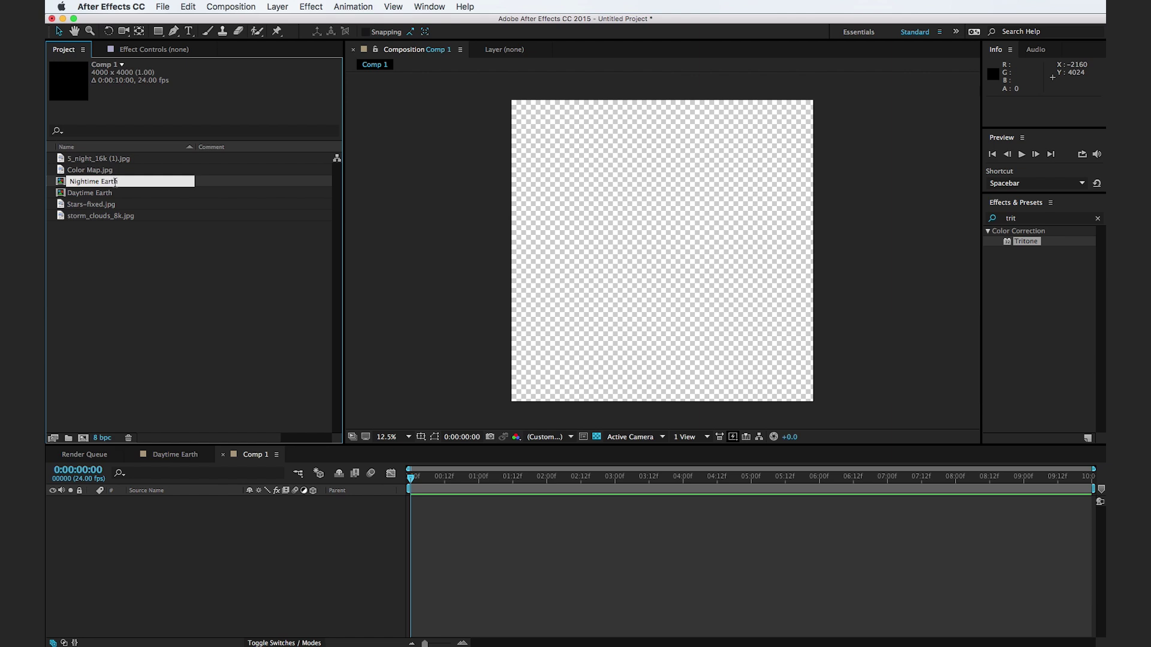
click(131, 266)
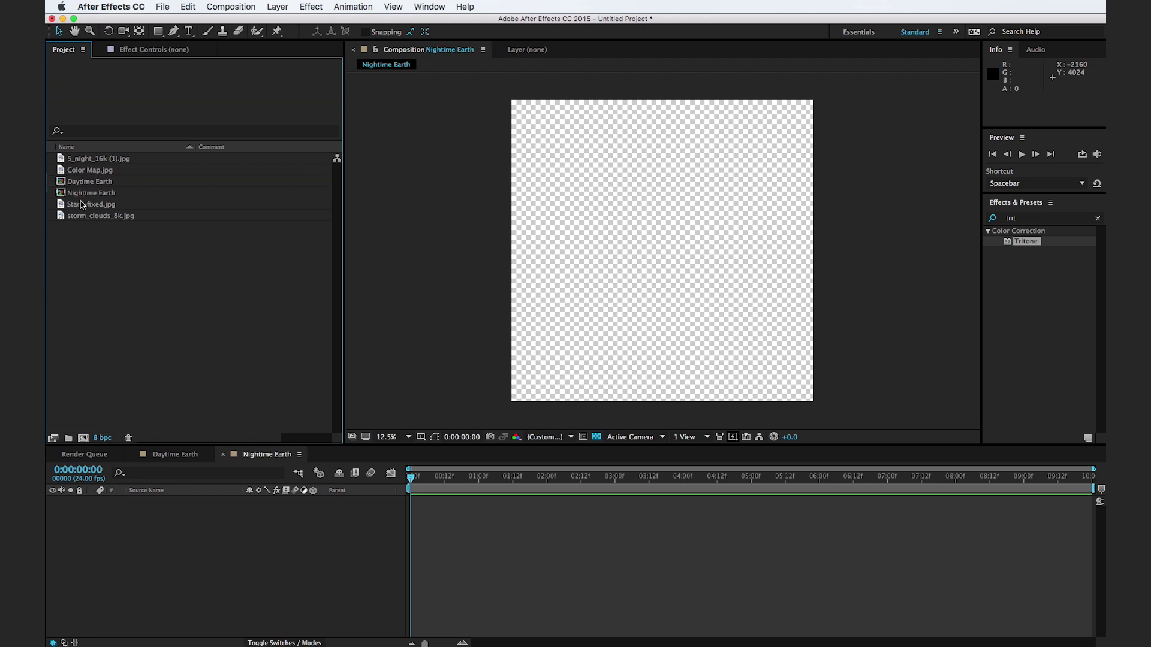
- Add 5_night_16k (1).jpg to the Nightime Earth composition and scale it to 25%
drag(62, 159, 174, 530)
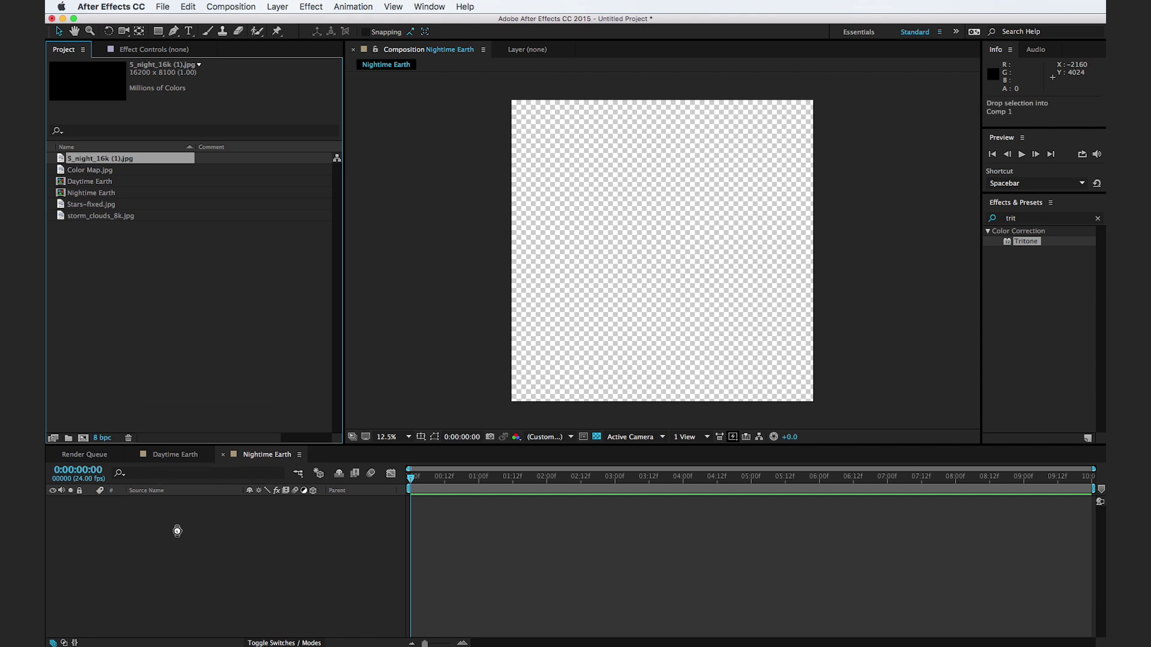
key(s)
drag(288, 513, 241, 513)
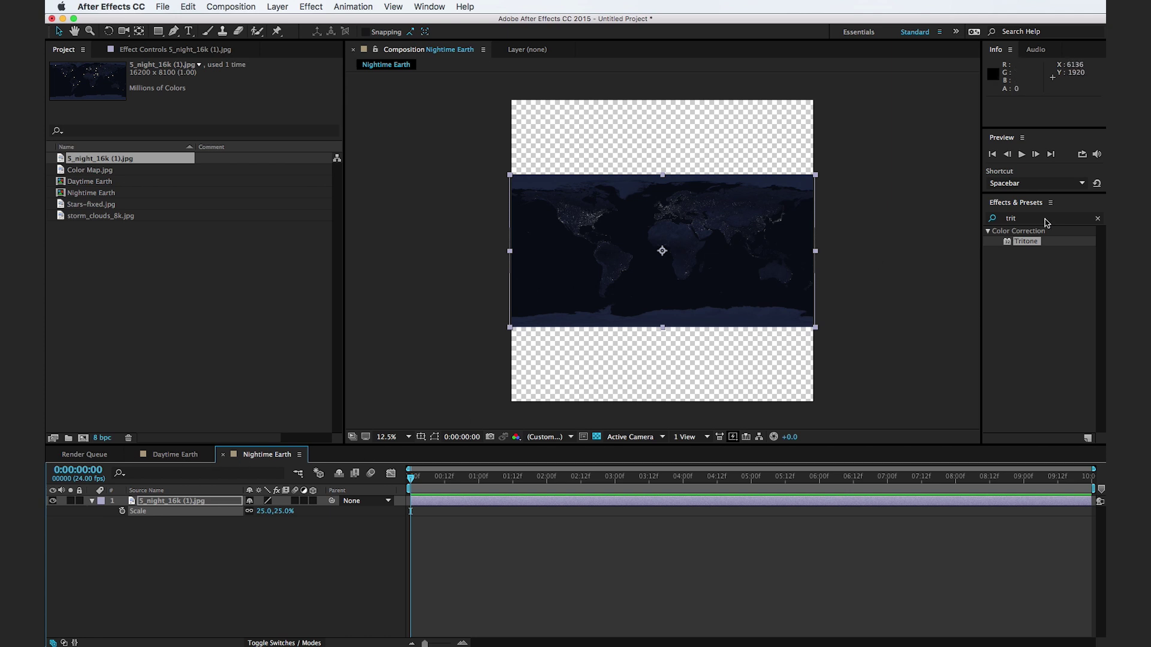
- Copy the CC Sphere effect from Daytime Earth's Color Map layer and paste it onto the 5_night_16k layer in Nightime Earth
click(172, 459)
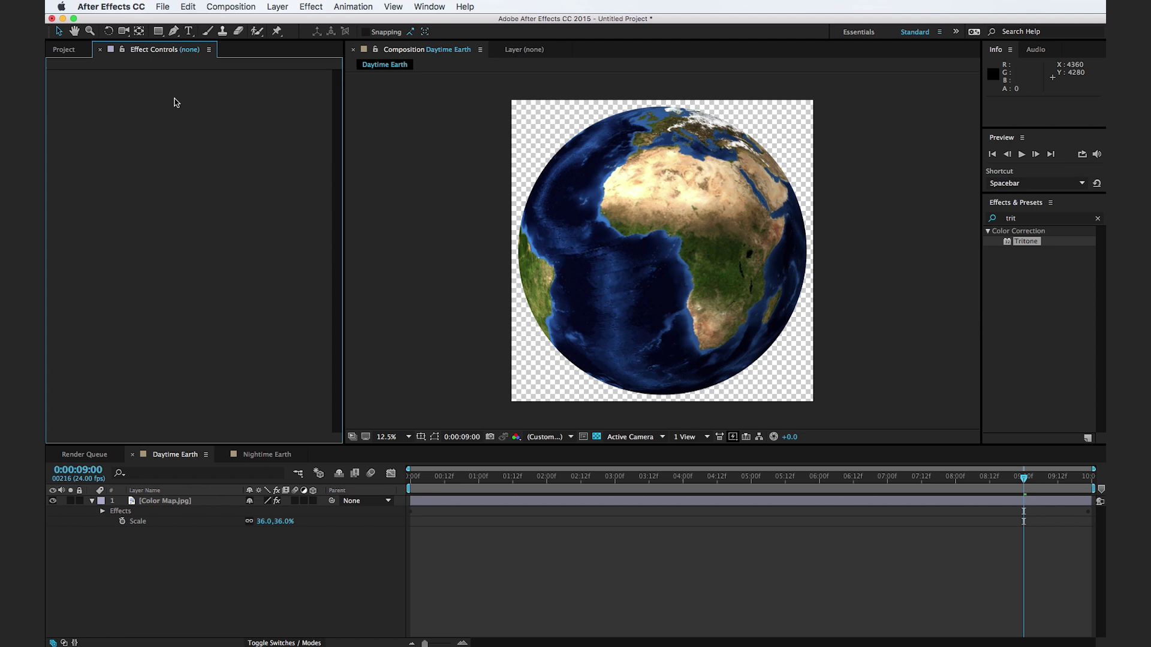
click(177, 501)
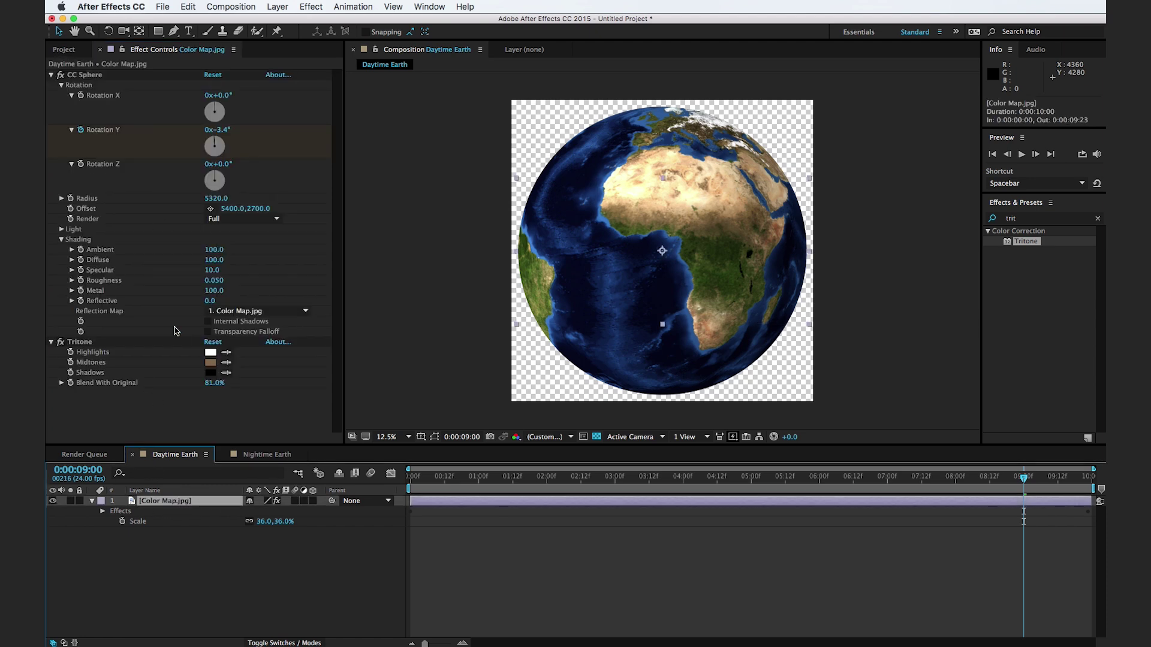
click(99, 77)
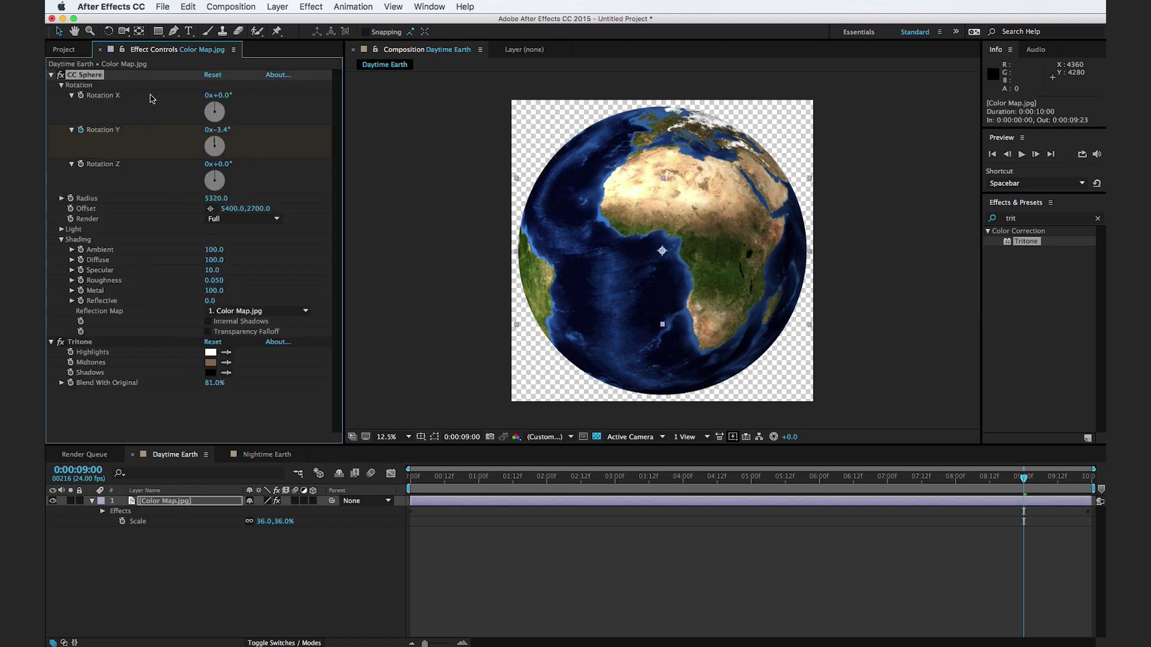
click(274, 456)
click(204, 502)
key(ctrl+v)
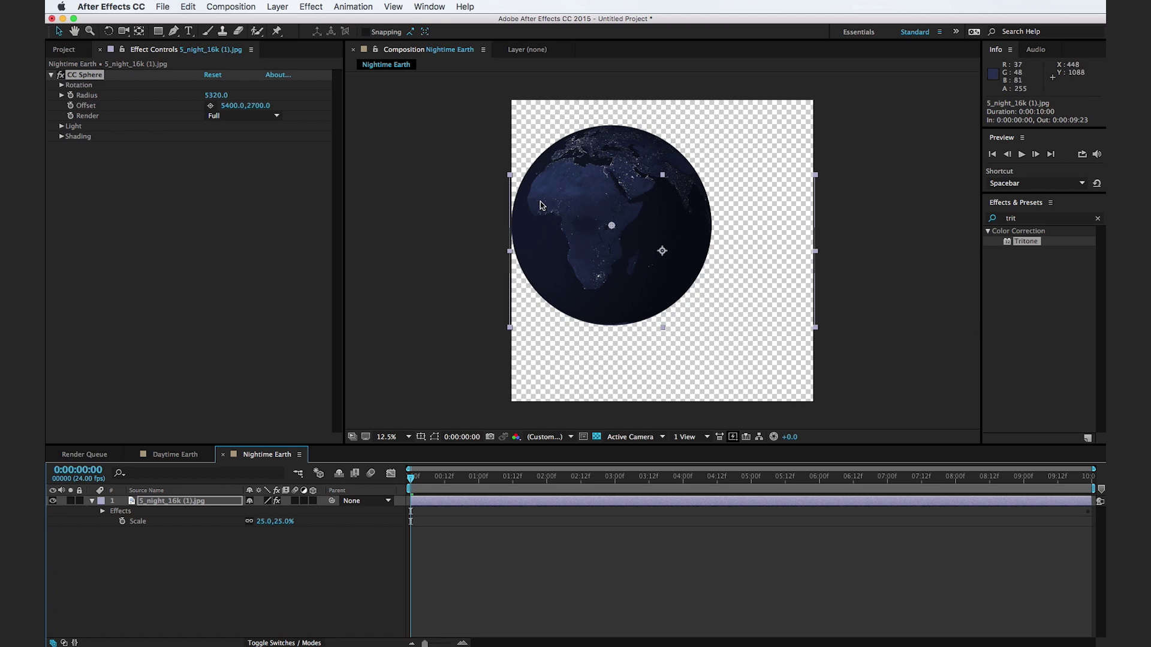
- Center the night sphere on the layer's anchor point by moving its CC Sphere offset to 8101, 4049
click(175, 456)
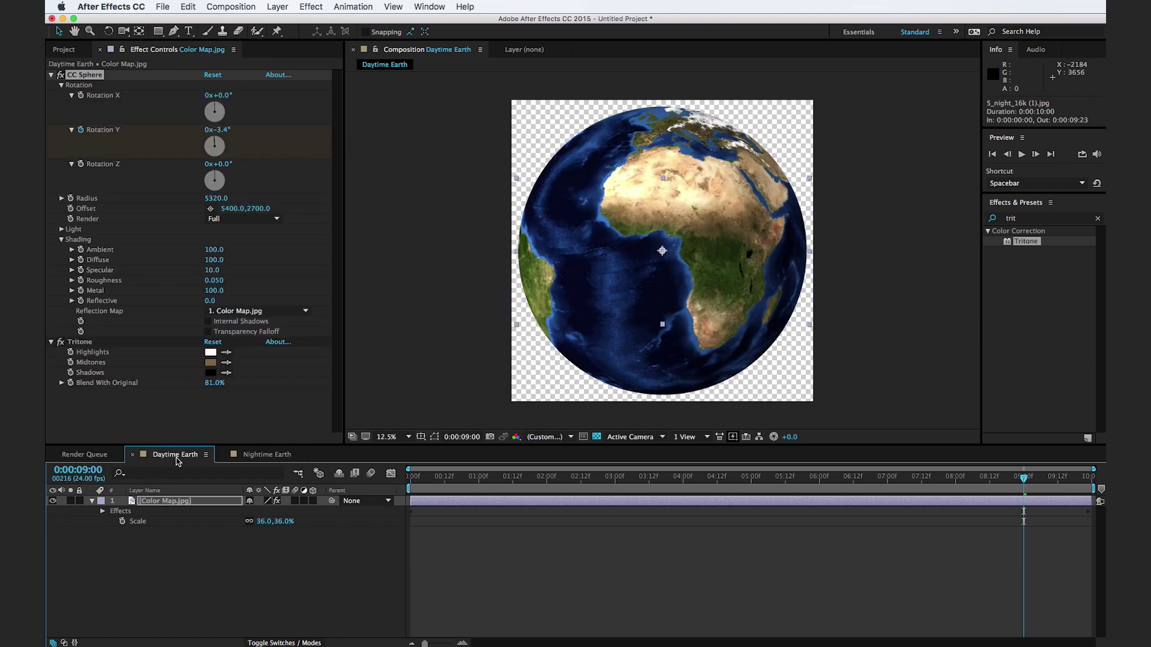
click(251, 459)
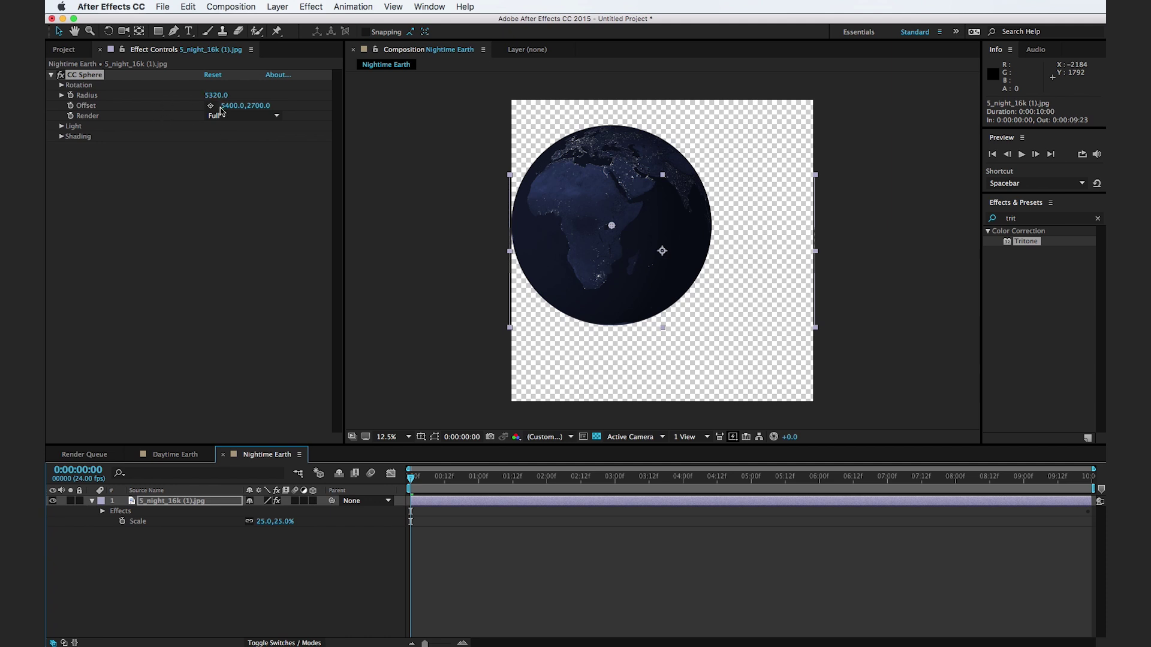
drag(224, 106, 446, 108)
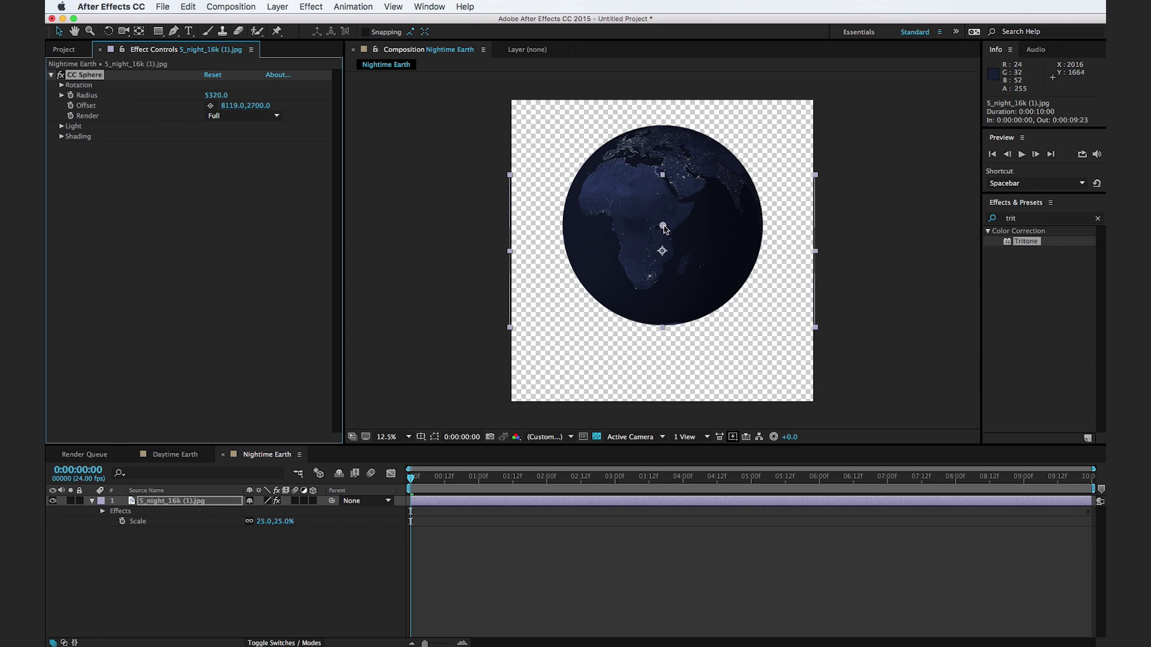
drag(663, 228, 663, 253)
scroll(659, 264, up, 10)
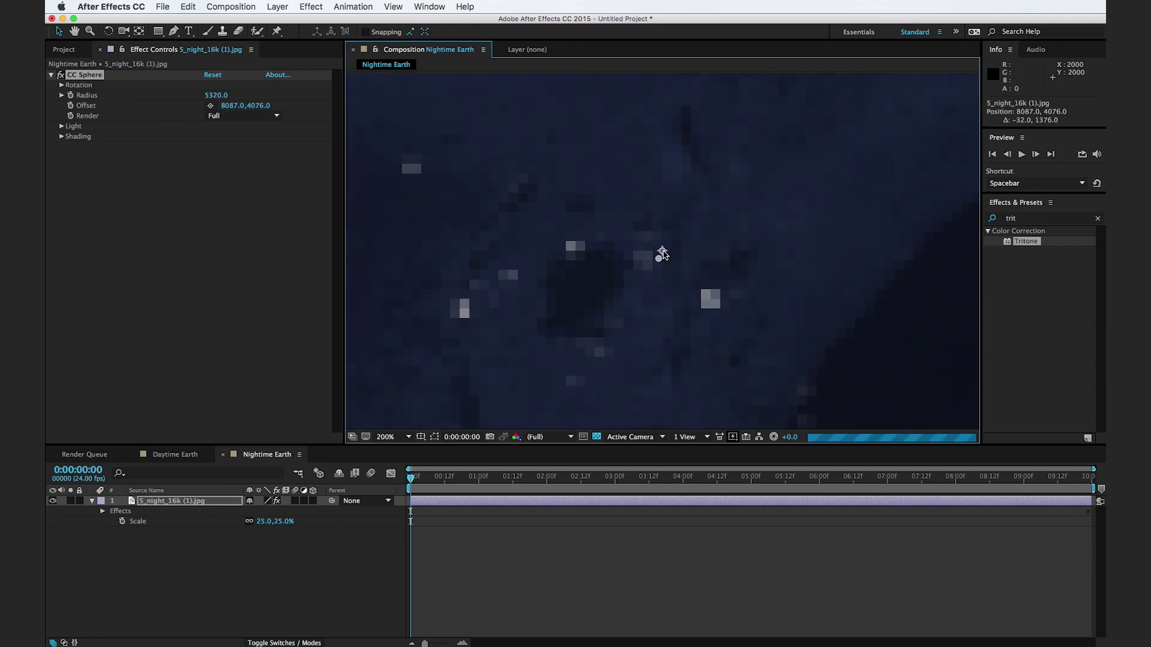
drag(653, 267, 664, 254)
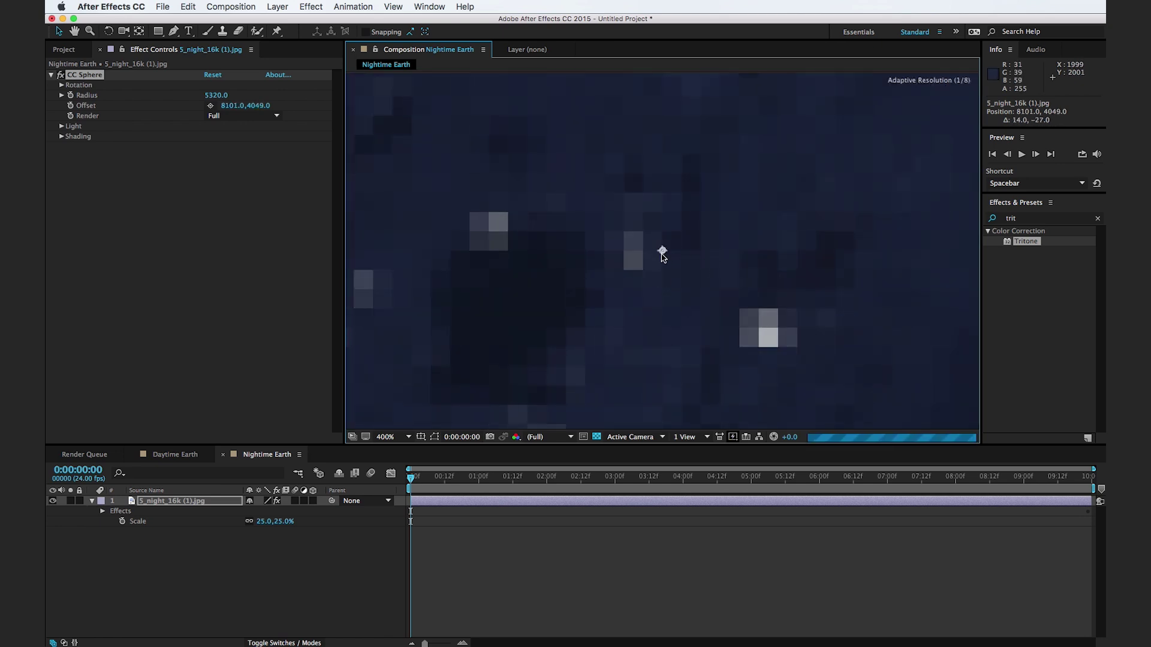
scroll(514, 274, down, 10)
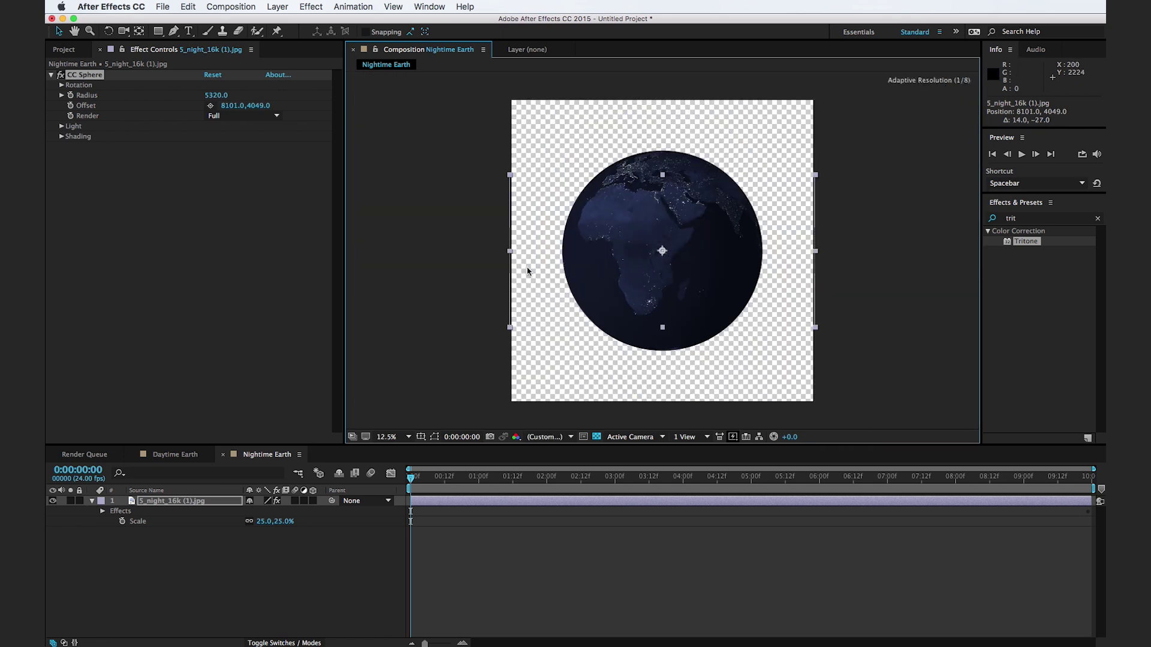
- Enlarge the night sphere to a CC Sphere radius of 7757 and compare it with the Daytime Earth composition
drag(216, 96, 281, 96)
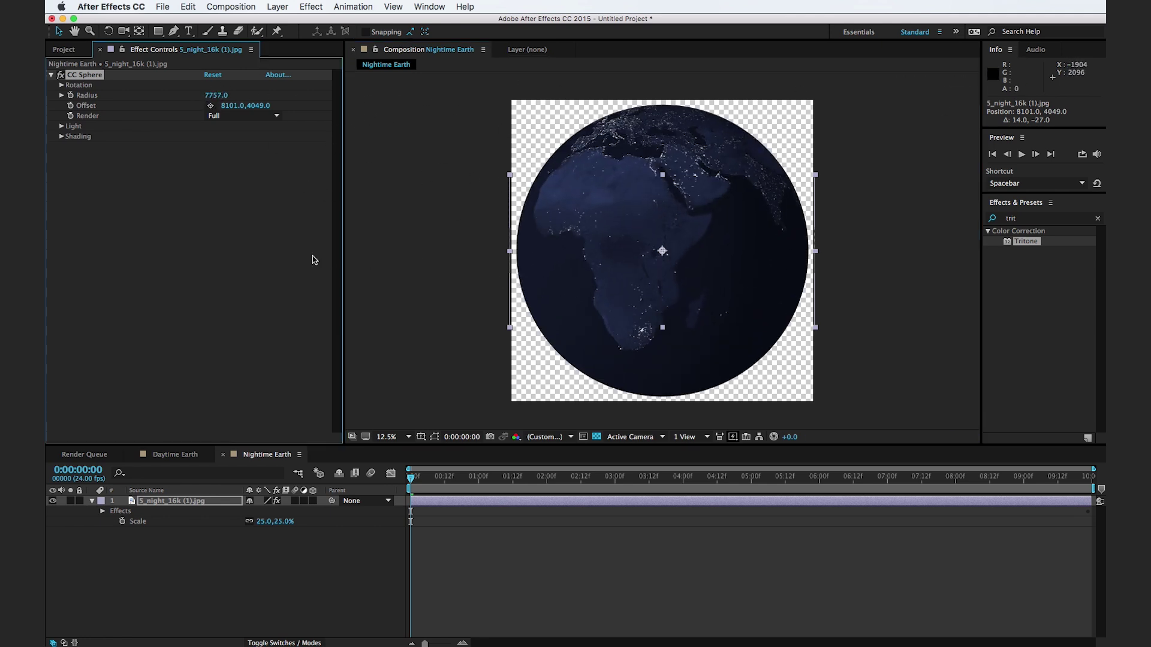
click(171, 457)
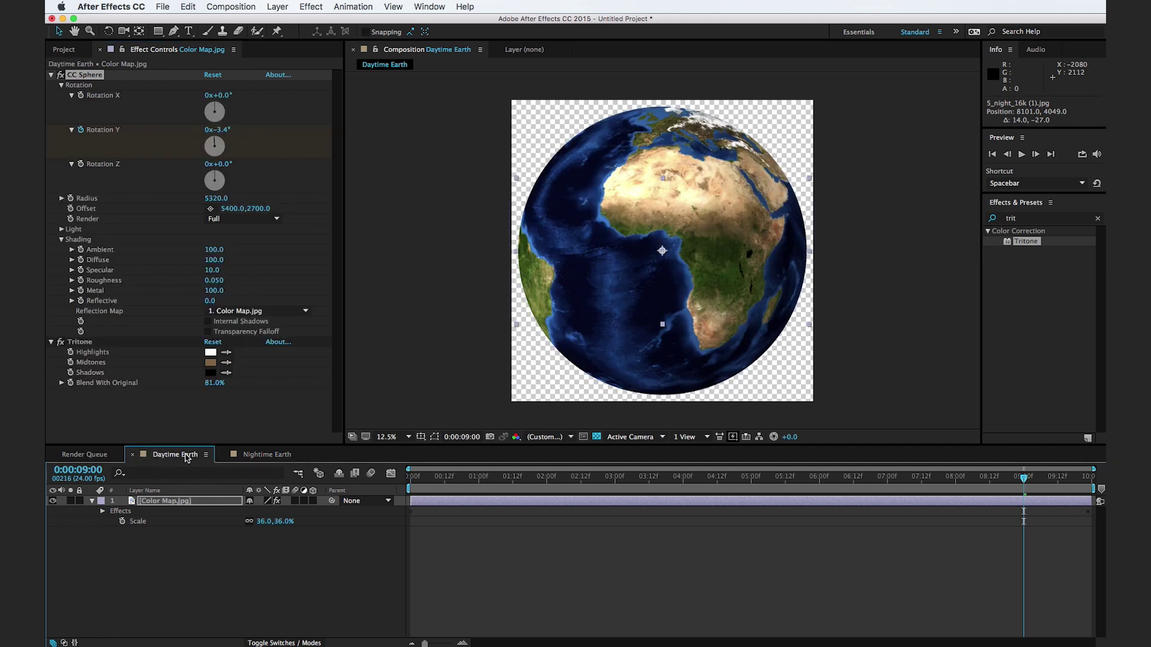
click(267, 456)
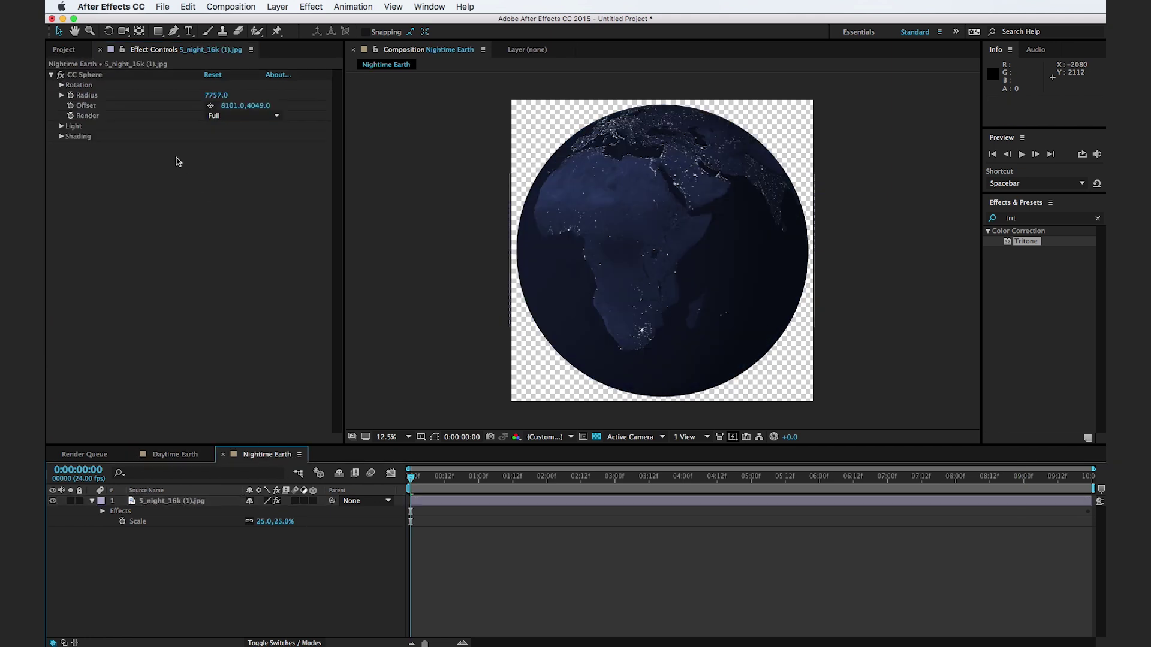
- Add the Daytime Earth composition to Nightime Earth and place it above the night layer as a size reference
click(64, 51)
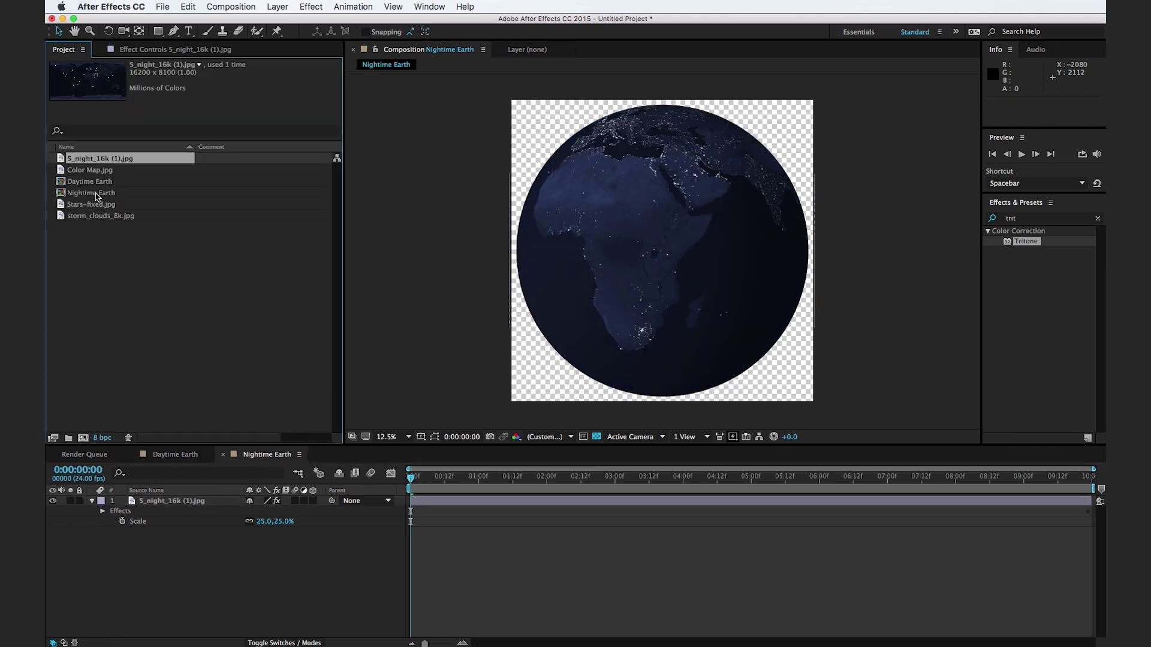
drag(66, 181, 207, 544)
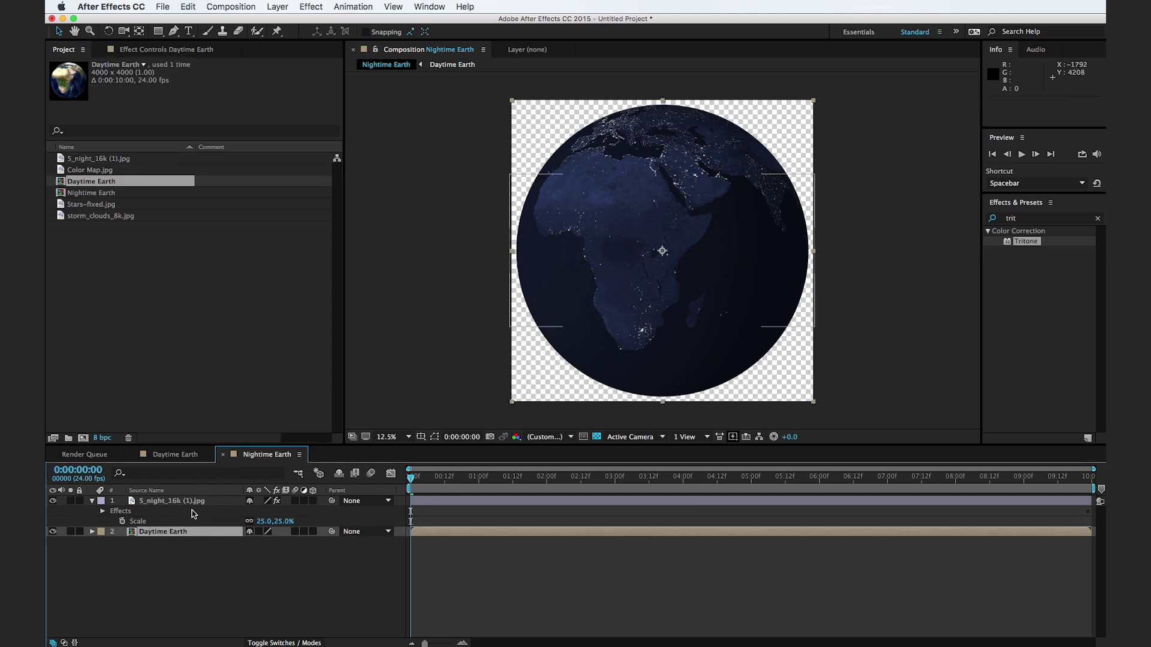
drag(180, 533, 189, 498)
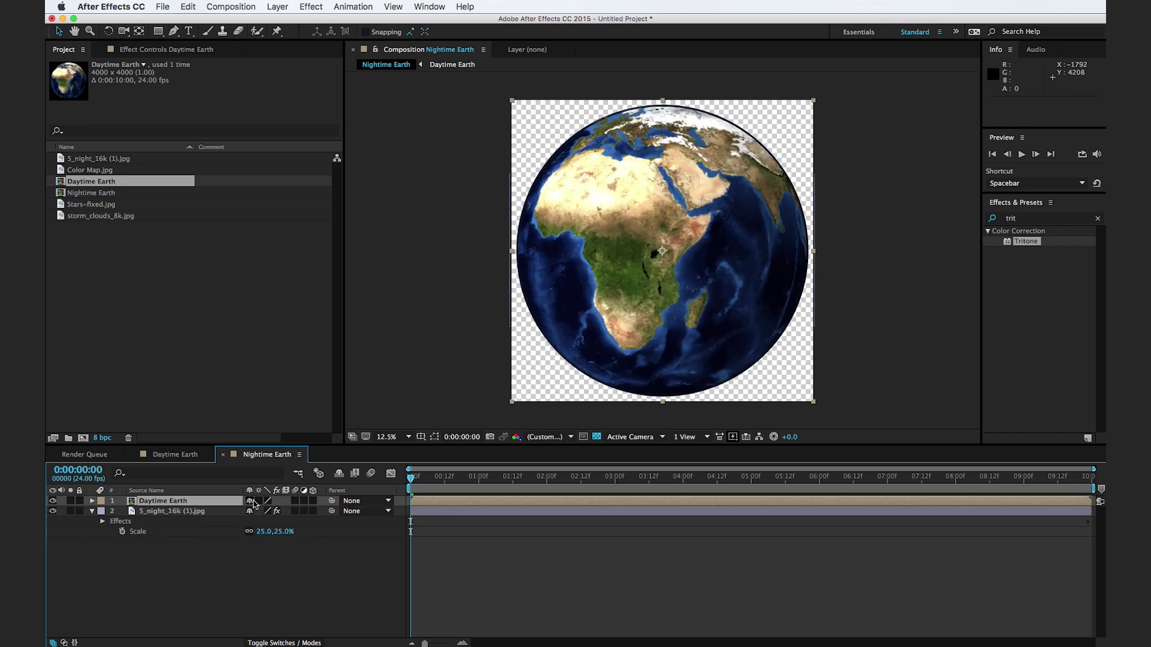
- Set the night layer's CC Sphere radius to 7666 so its edge matches the daytime globe's edge
scroll(743, 102, up, 1)
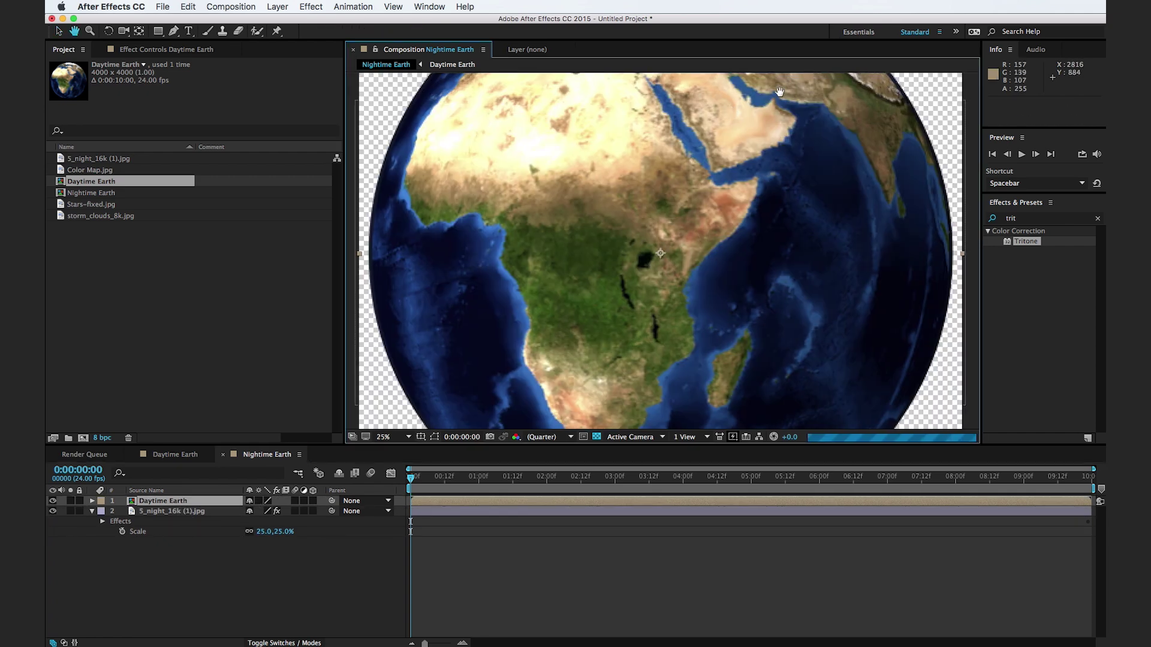
drag(781, 81, 766, 274)
scroll(744, 249, up, 1)
drag(733, 109, 759, 236)
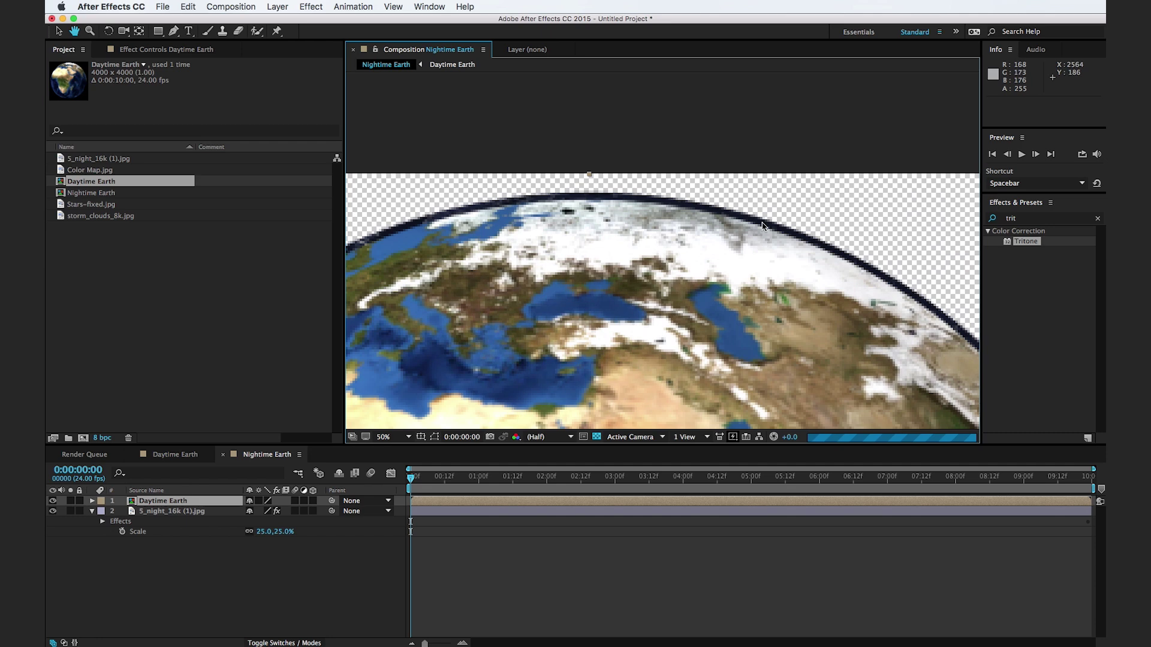
click(180, 510)
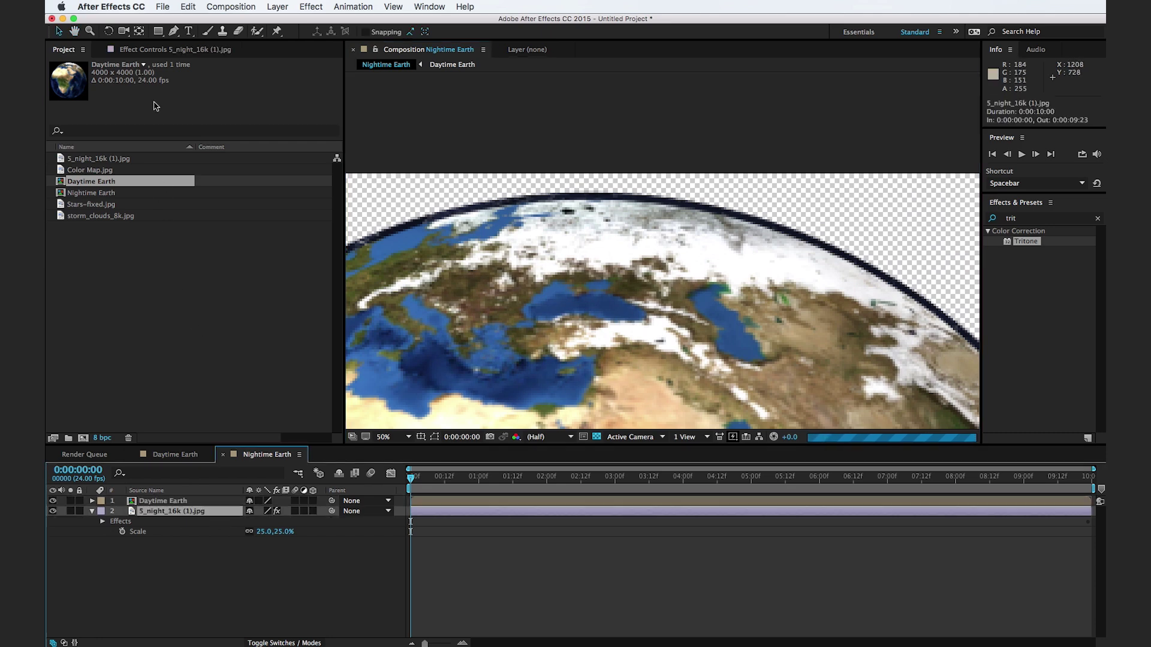
click(159, 51)
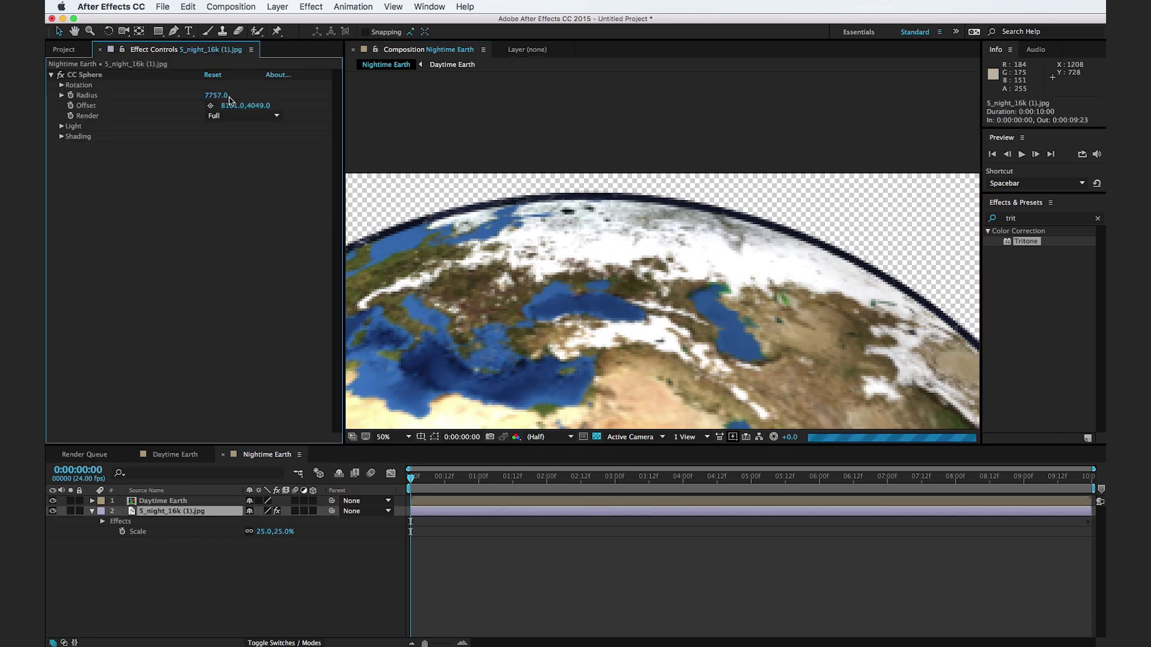
mouse_move(217, 96)
mouse_down()
mouse_move(176, 115)
mouse_move(276, 96)
mouse_move(236, 106)
mouse_up()
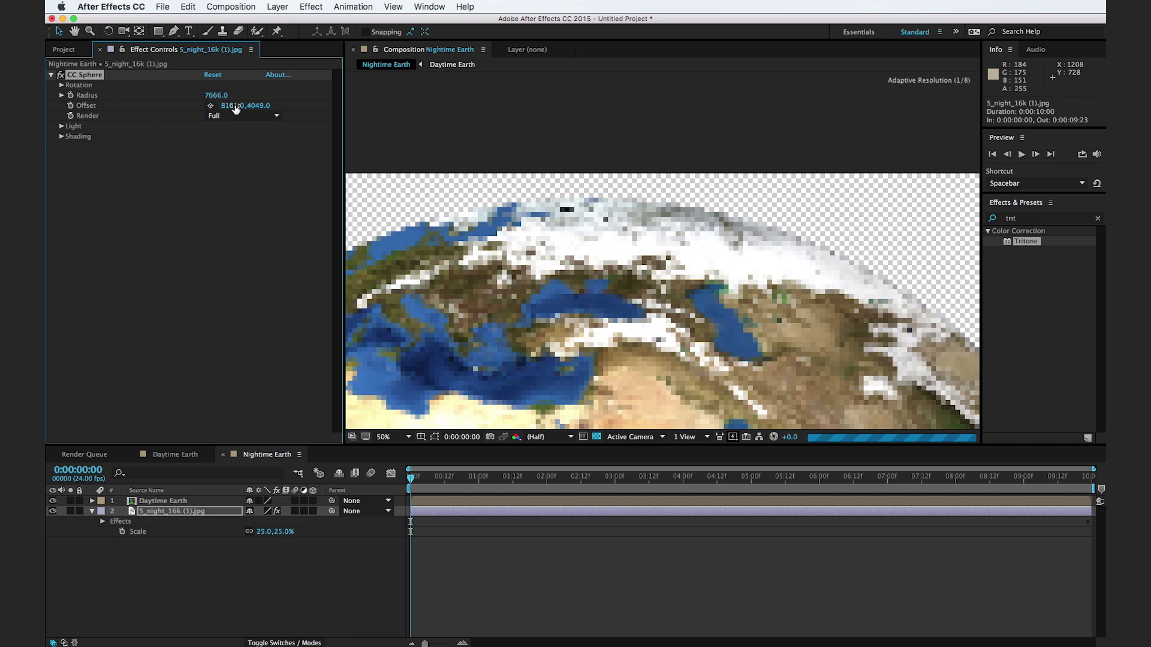
- Check the overall fit of the two globes and delete the Daytime Earth reference layer
scroll(739, 293, down, 4)
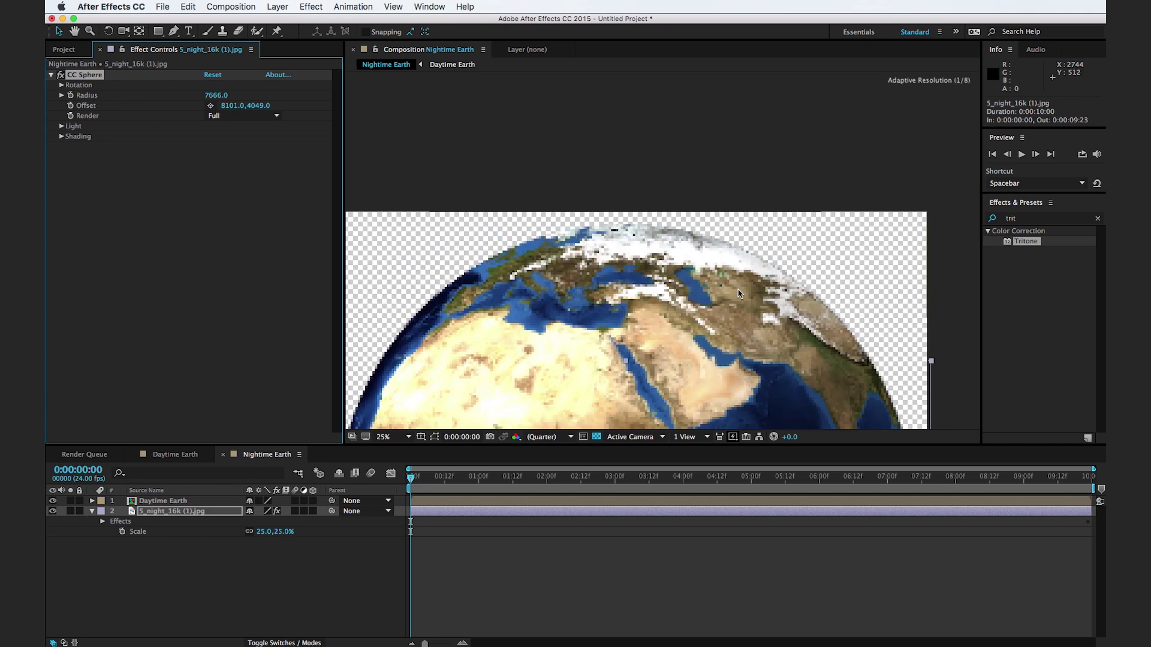
drag(723, 288, 738, 221)
drag(688, 273, 702, 242)
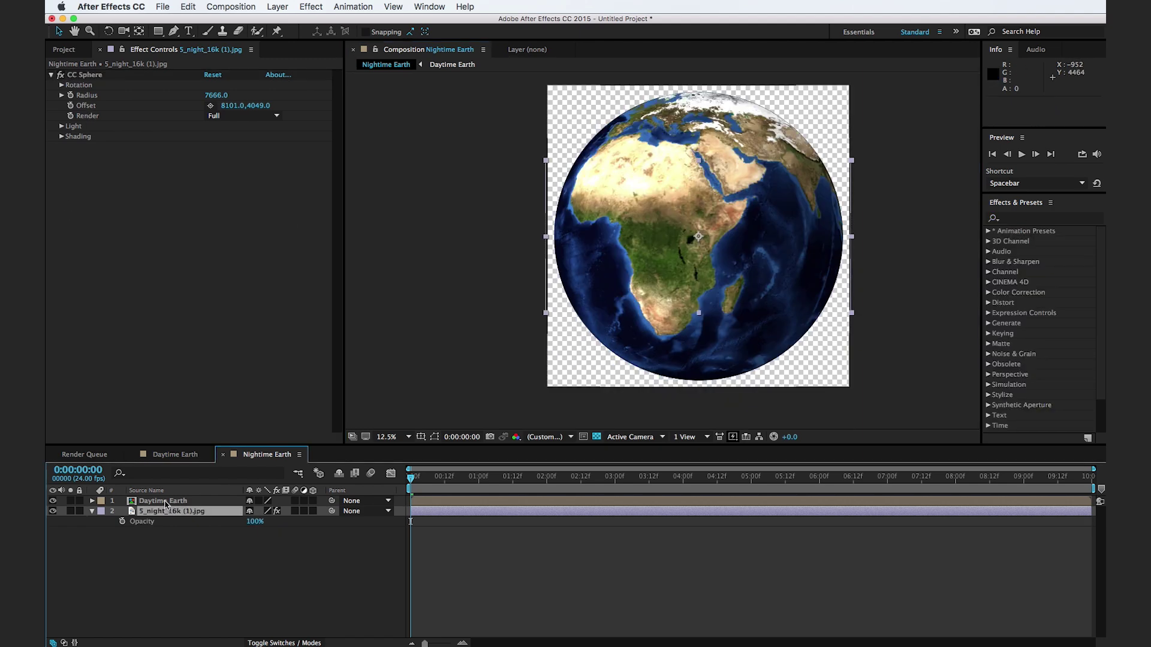
click(166, 502)
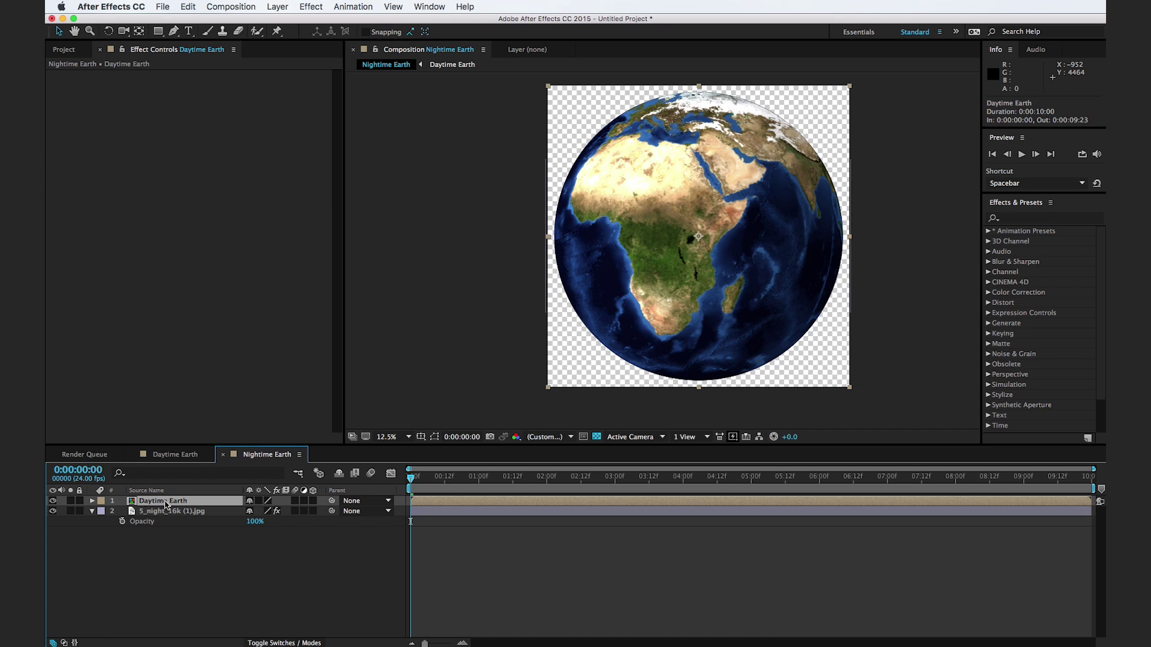
key(Delete)
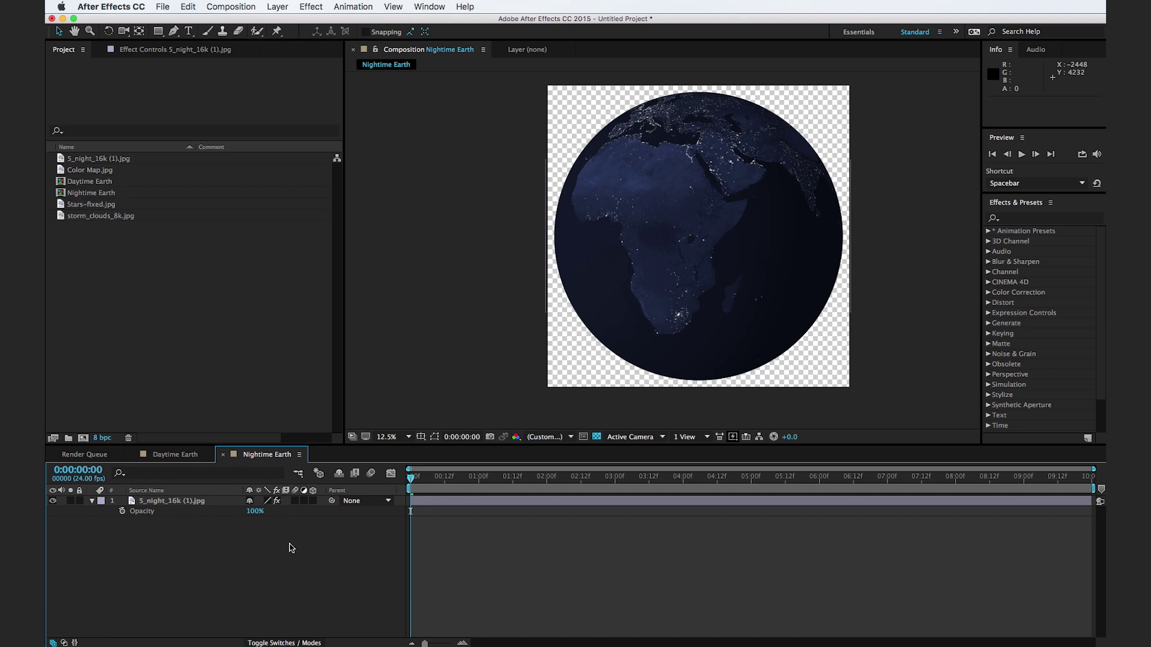
- Create a composition named Clouds at 4000 × 4000 px, 24 fps, lasting 0:00:10:00
key(super+n)
text(Clouds)
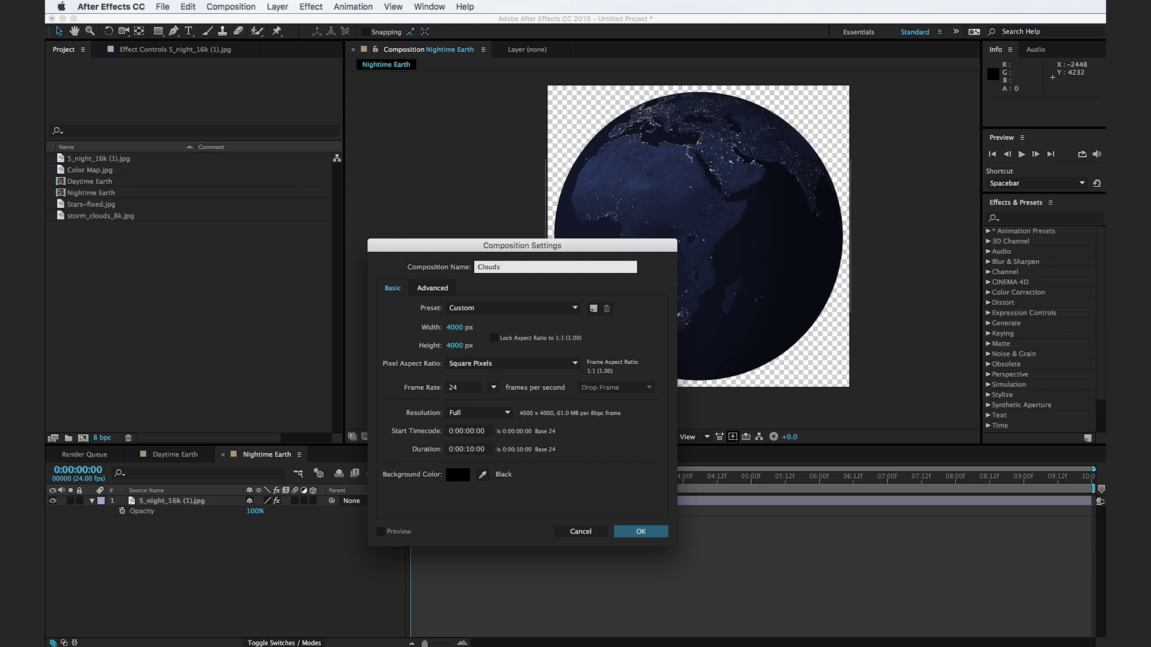
key(Return)
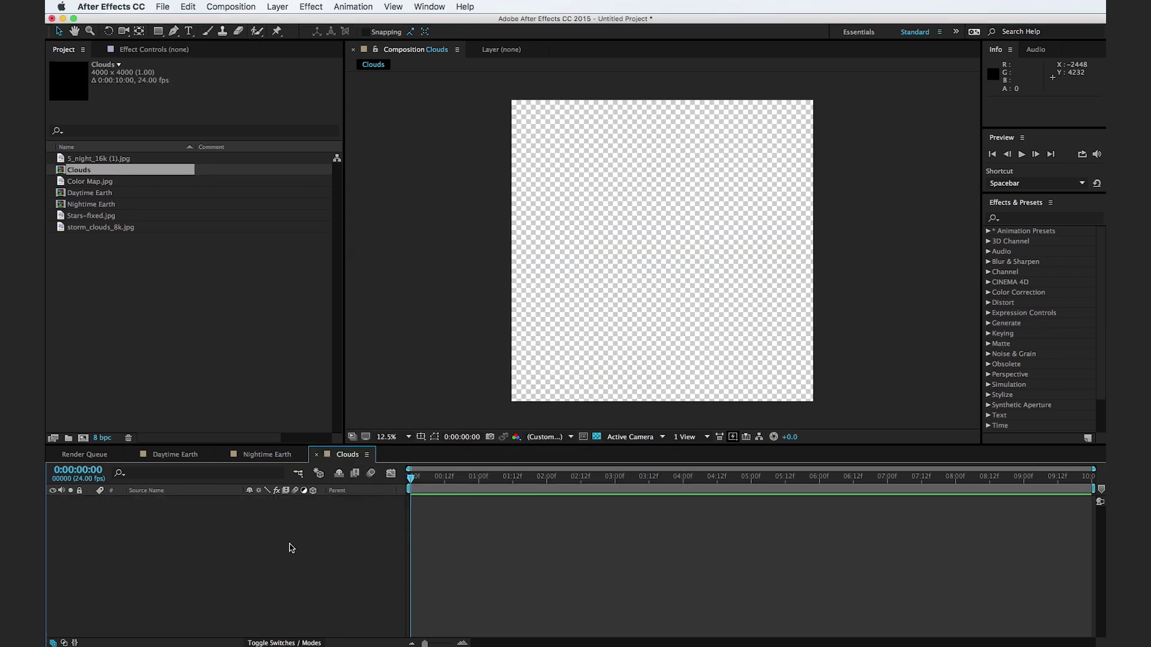
- Copy the CC Sphere effect from the night layer in Nightime Earth and return to the Clouds composition
click(268, 457)
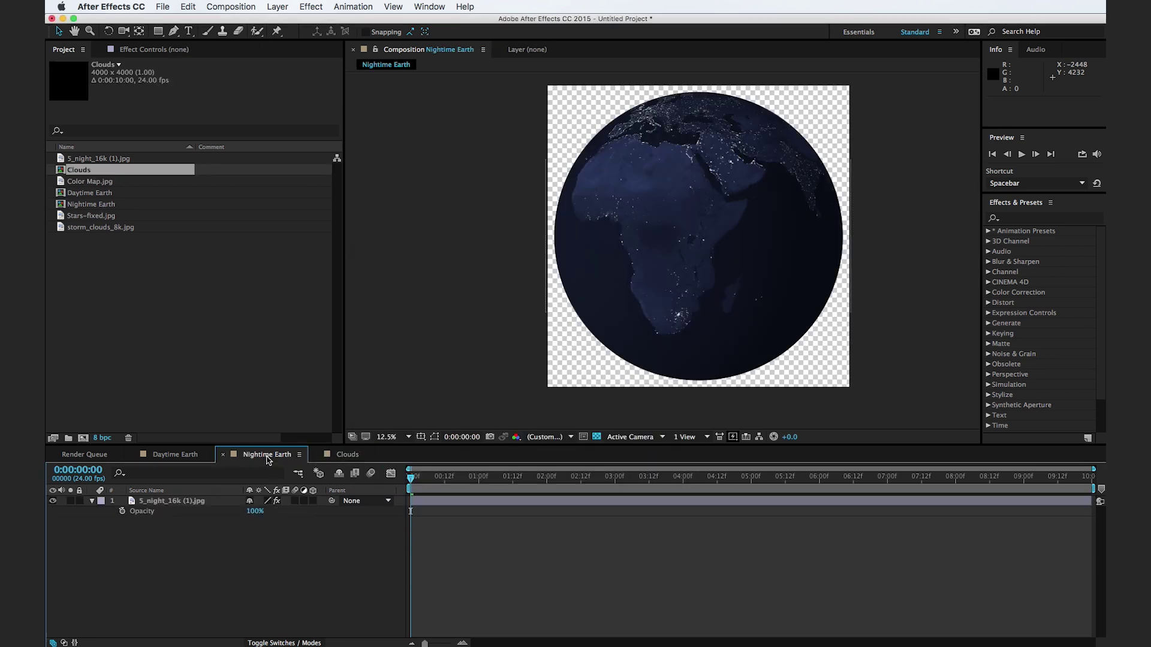
click(199, 503)
click(149, 51)
click(107, 77)
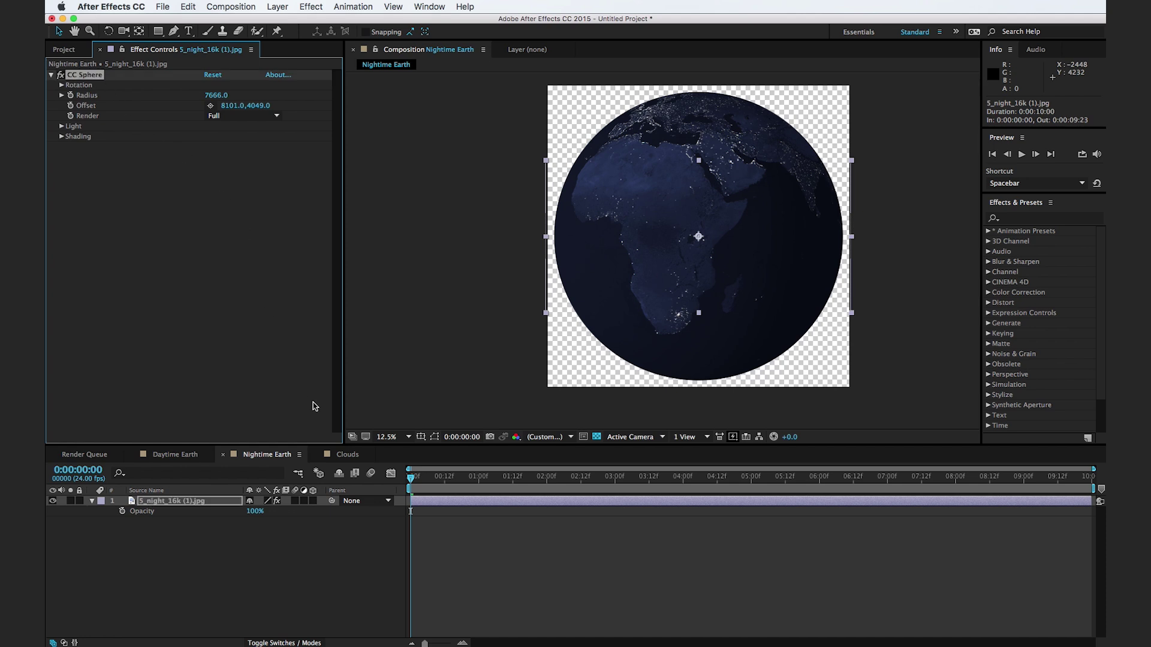
click(346, 455)
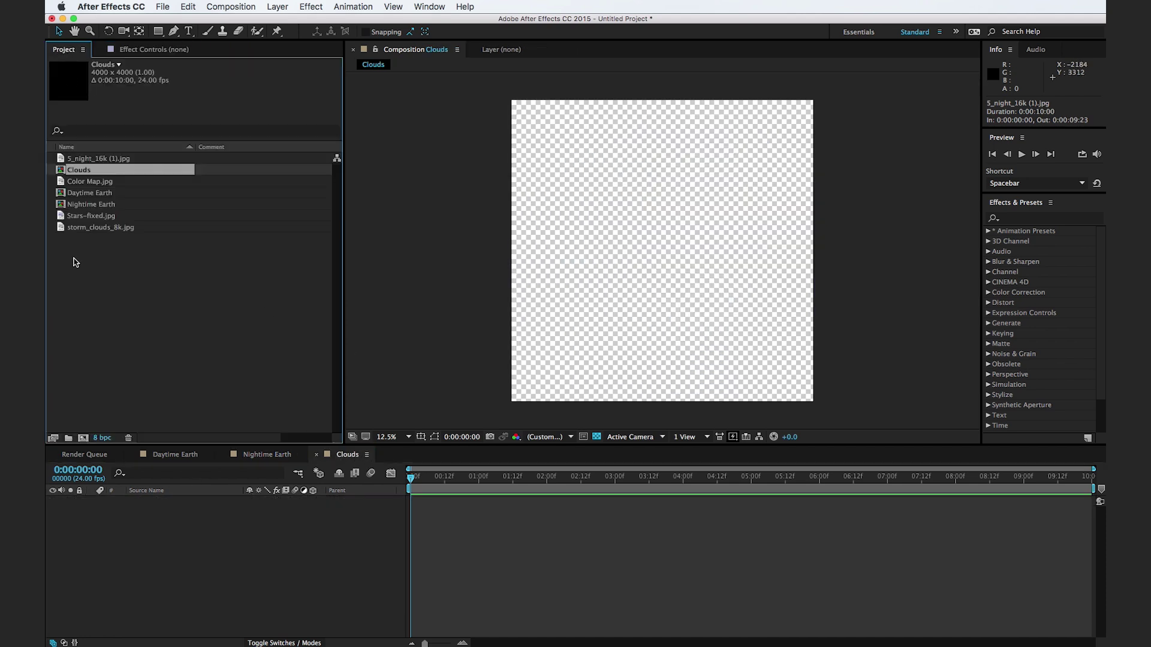
- Add storm_clouds_8k.jpg to the Clouds composition and paste the copied CC Sphere effect onto it
drag(61, 229, 240, 538)
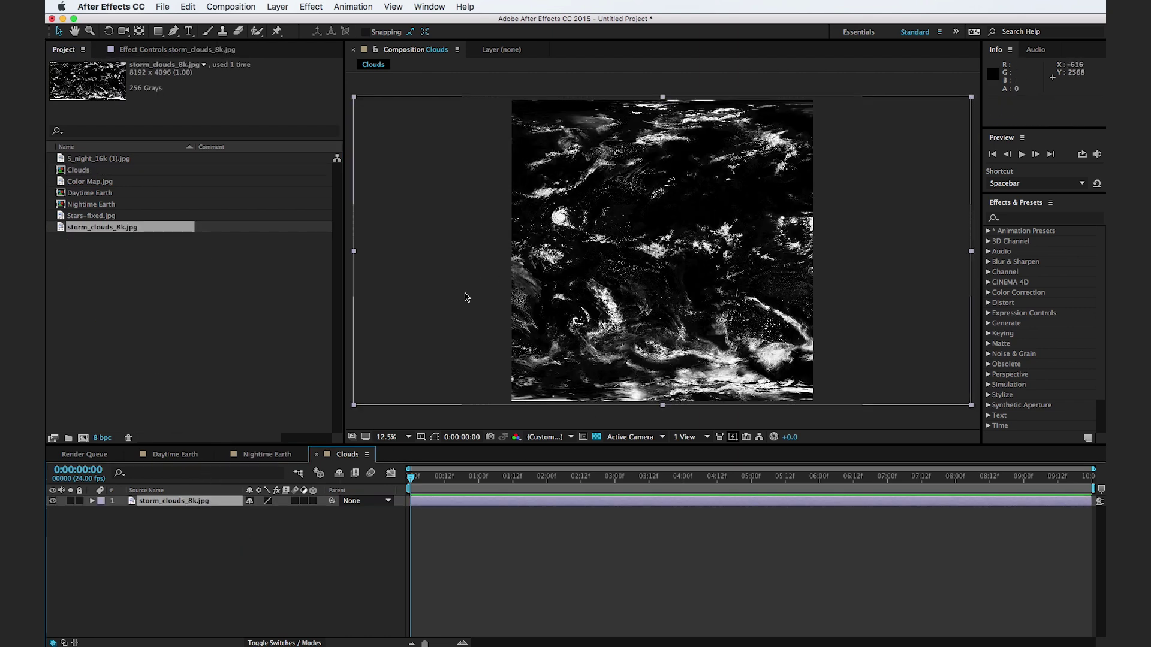
key(super+v)
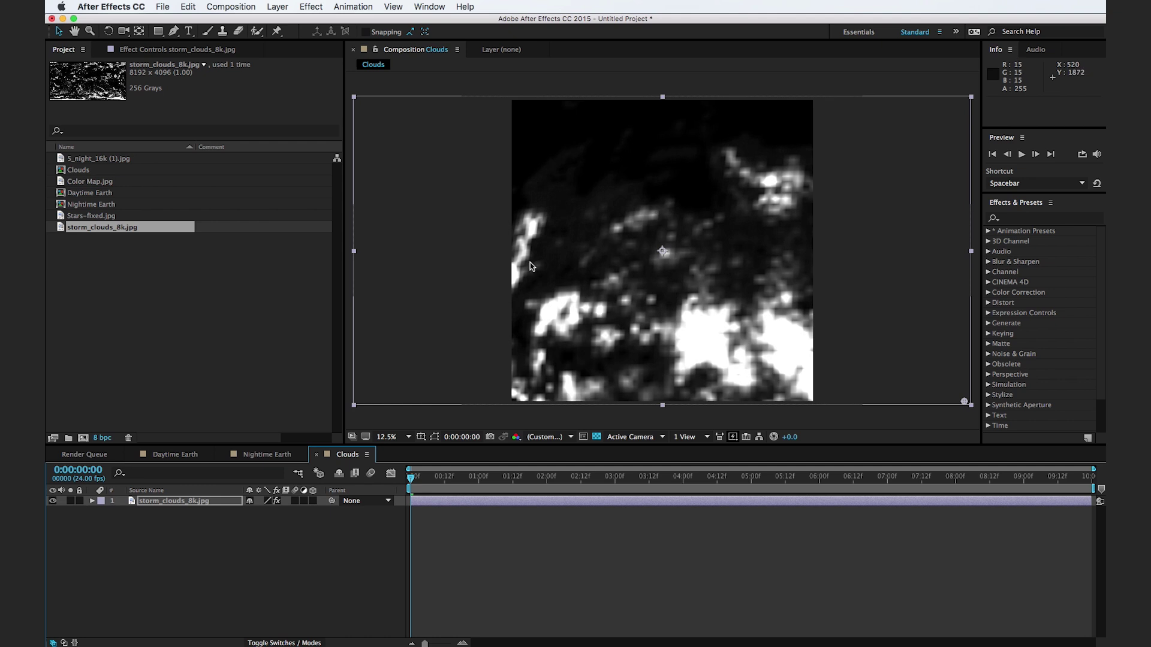
- Move the CC Sphere offset point of the storm clouds layer to the layer's centre, about 4101, 2057
click(182, 503)
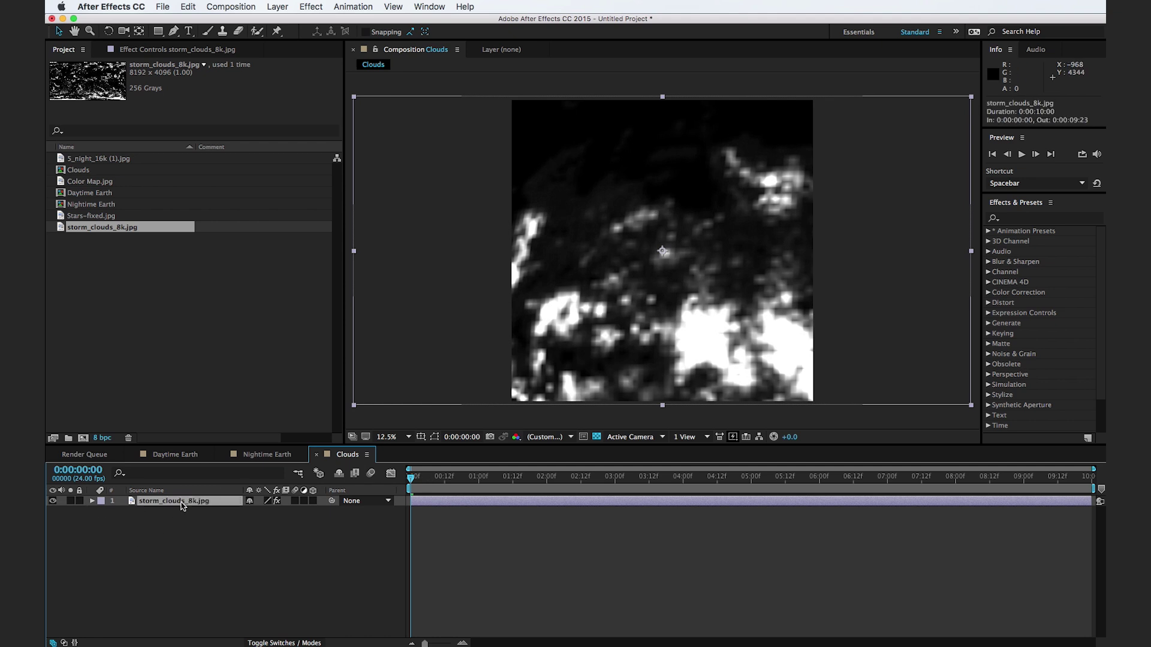
click(179, 56)
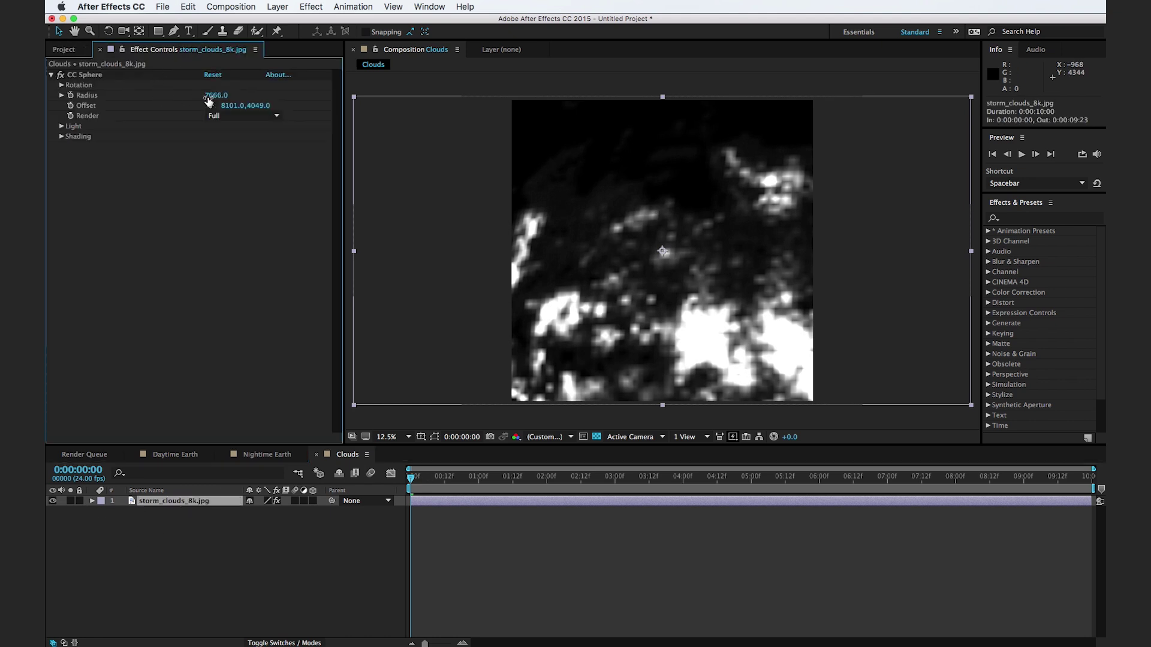
scroll(643, 279, down, 3)
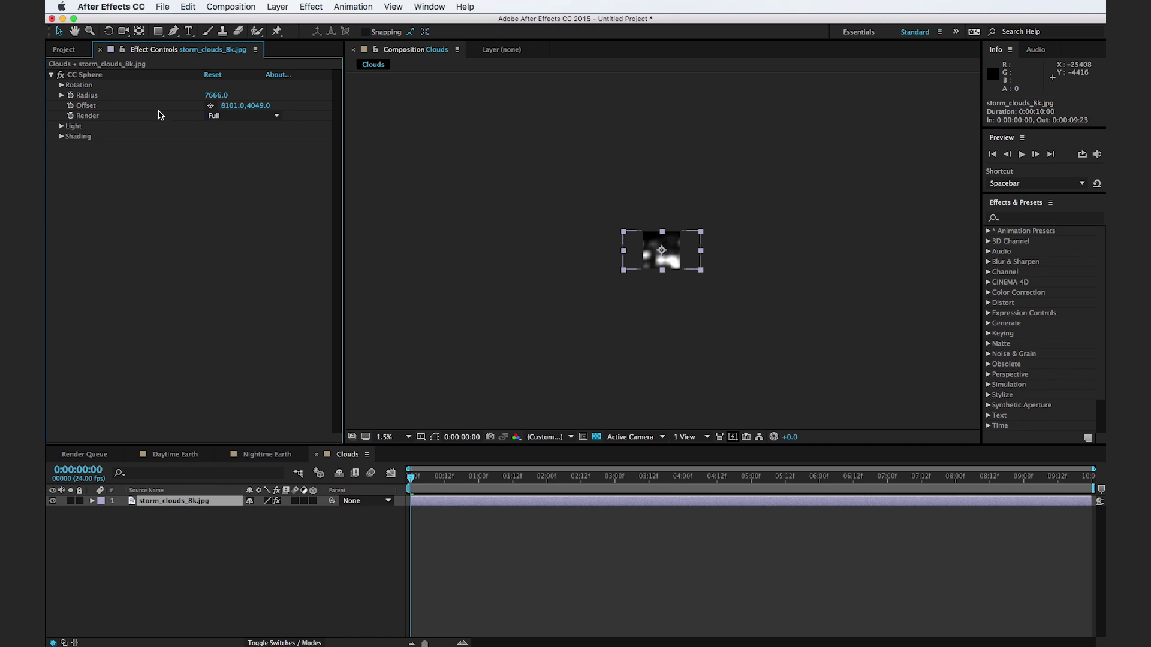
click(104, 79)
scroll(689, 276, up, 2)
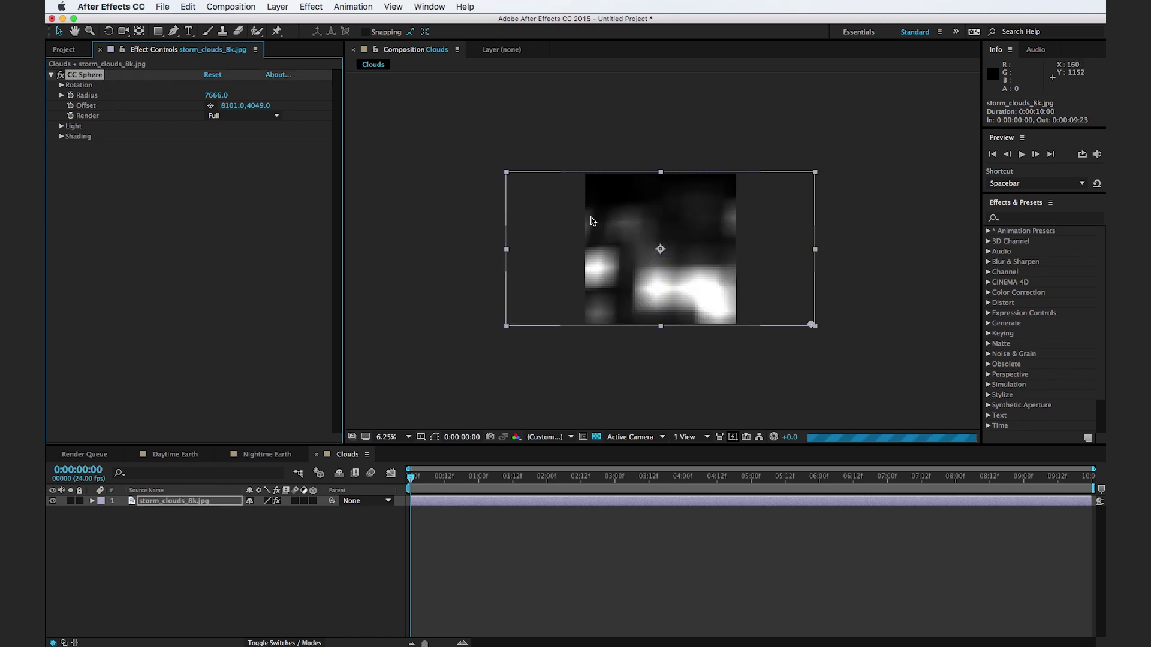
drag(812, 324, 660, 251)
scroll(663, 254, up, 1)
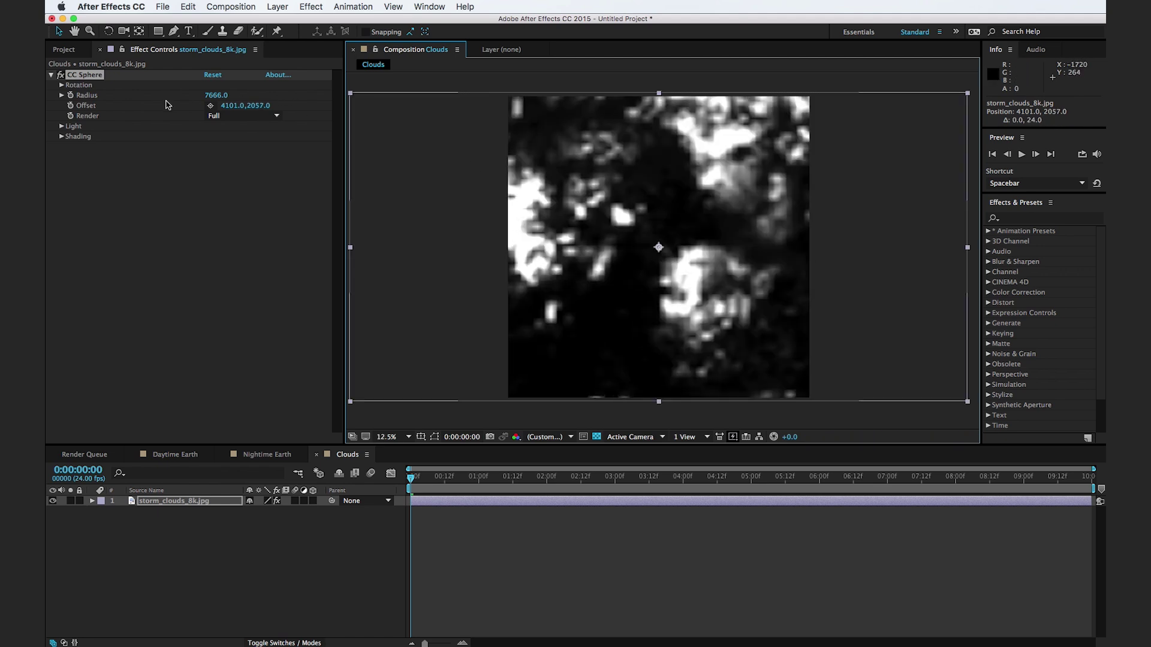
- Reduce the clouds layer's CC Sphere radius to 1942 so the whole sphere fits inside the composition
drag(214, 95, 213, 144)
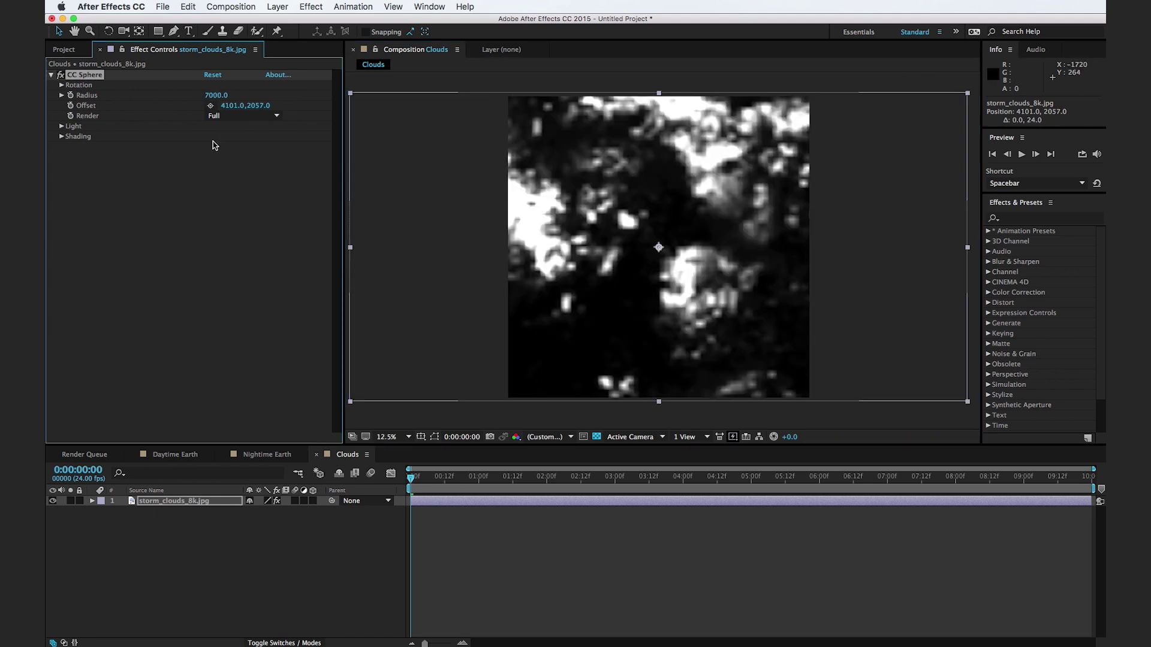
click(216, 95)
text(1000)
key(Return)
drag(223, 100, 739, 47)
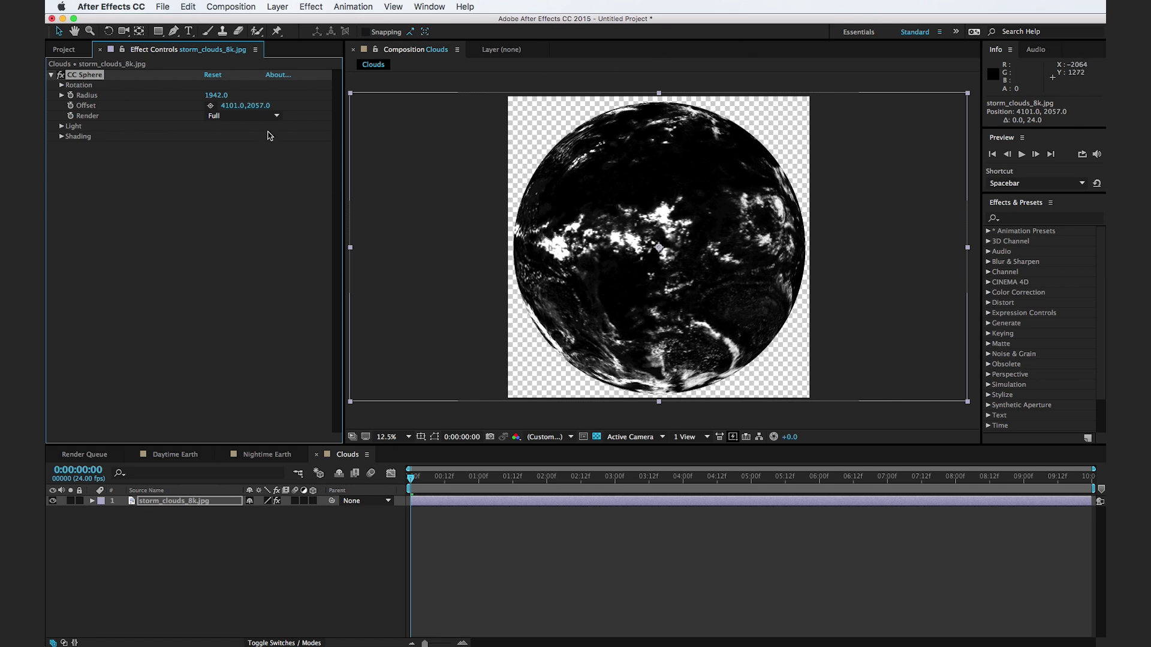
- Add the Daytime Earth composition above the storm clouds layer in Clouds as a size reference
click(174, 455)
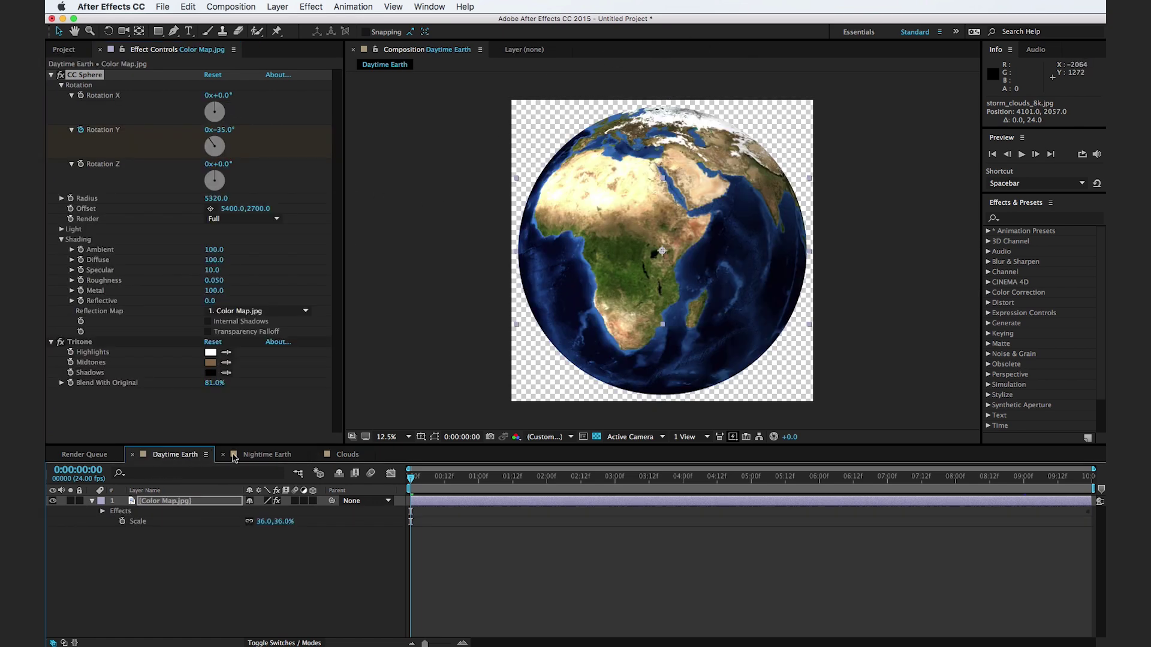
click(342, 455)
click(64, 49)
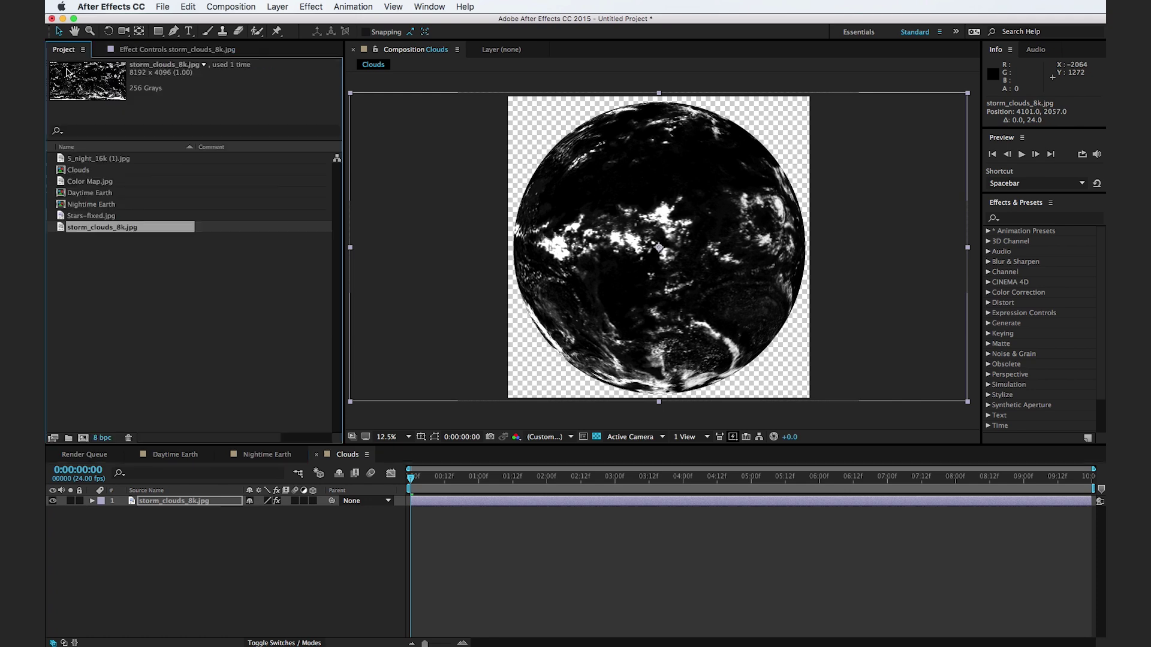
click(62, 196)
drag(62, 196, 142, 502)
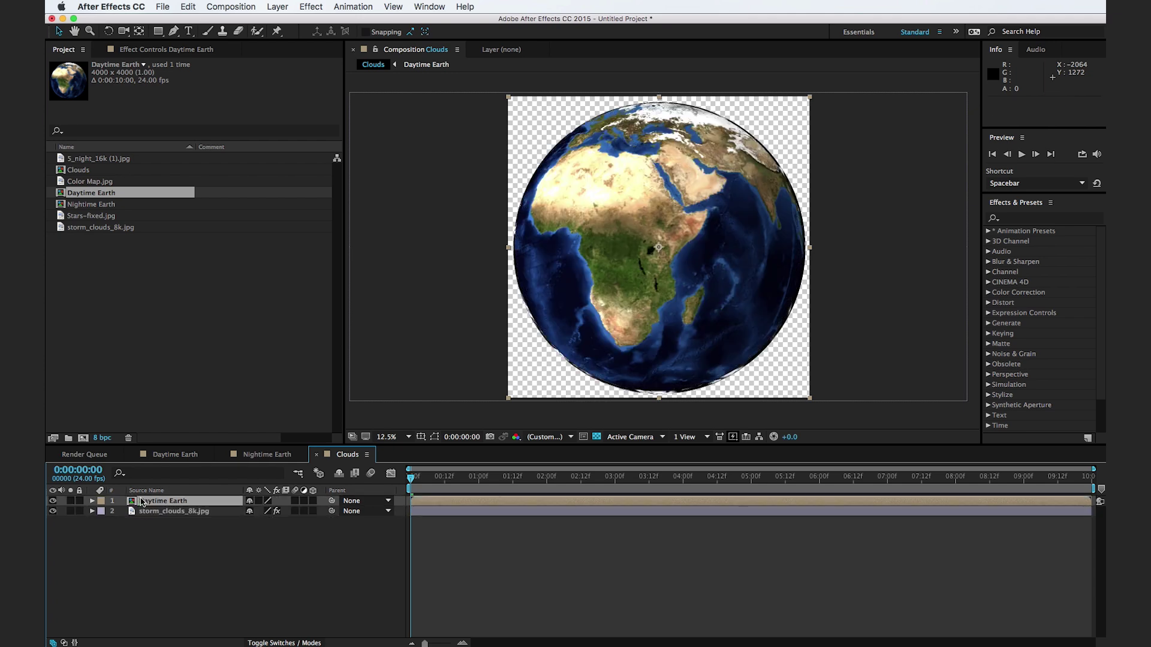
- Set the clouds layer's CC Sphere radius to 1922 to match the Daytime Earth edge, and delete the reference layer
click(163, 512)
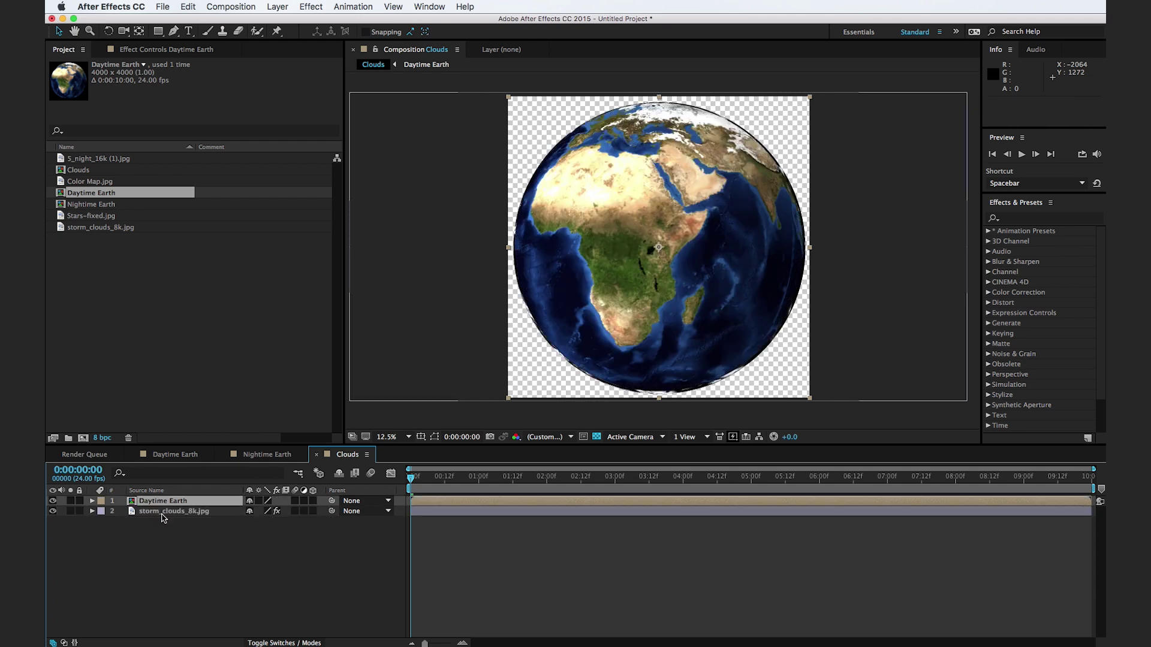
click(168, 53)
scroll(528, 109, up, 1)
key(space)
drag(617, 108, 627, 190)
drag(214, 98, 208, 103)
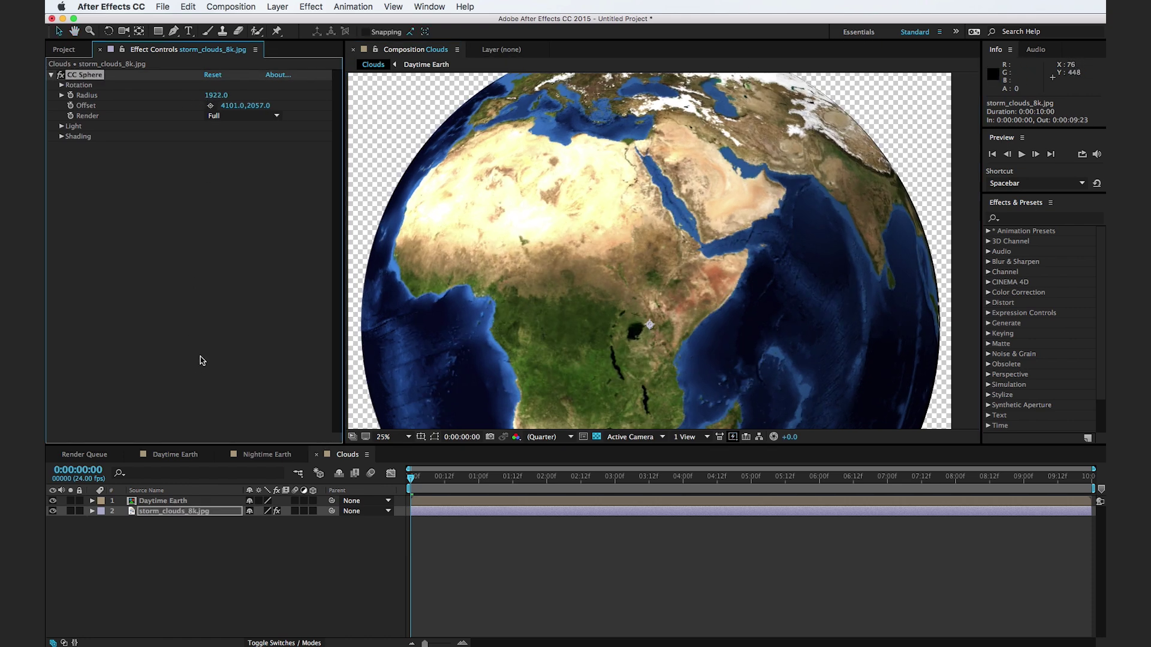
click(160, 503)
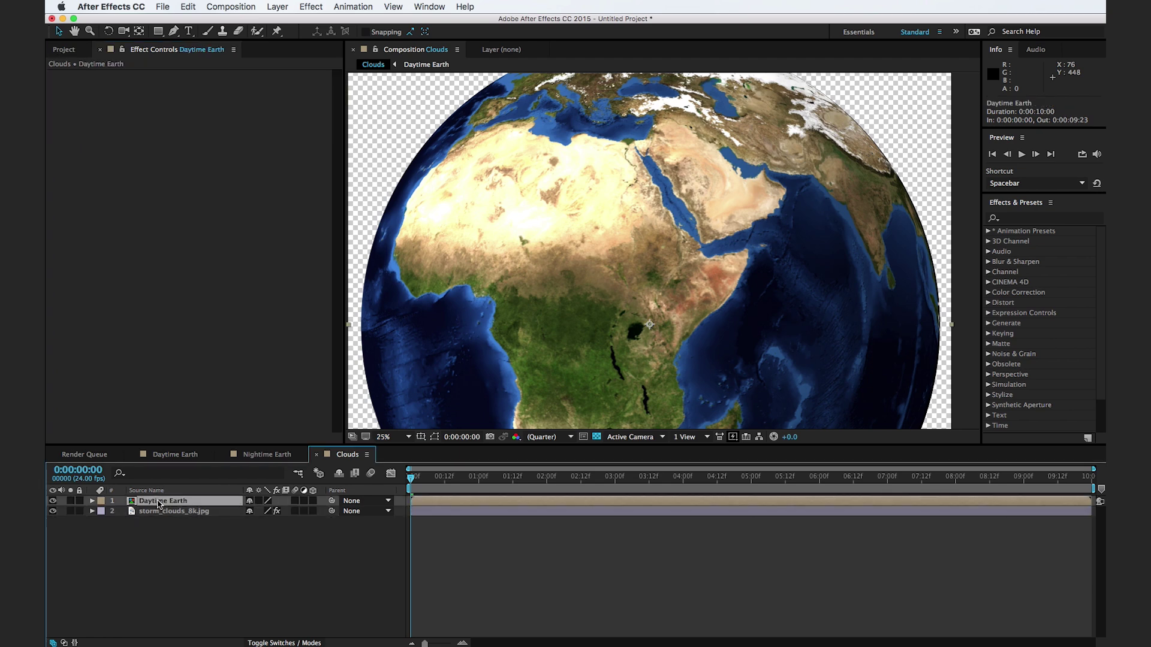
key(Delete)
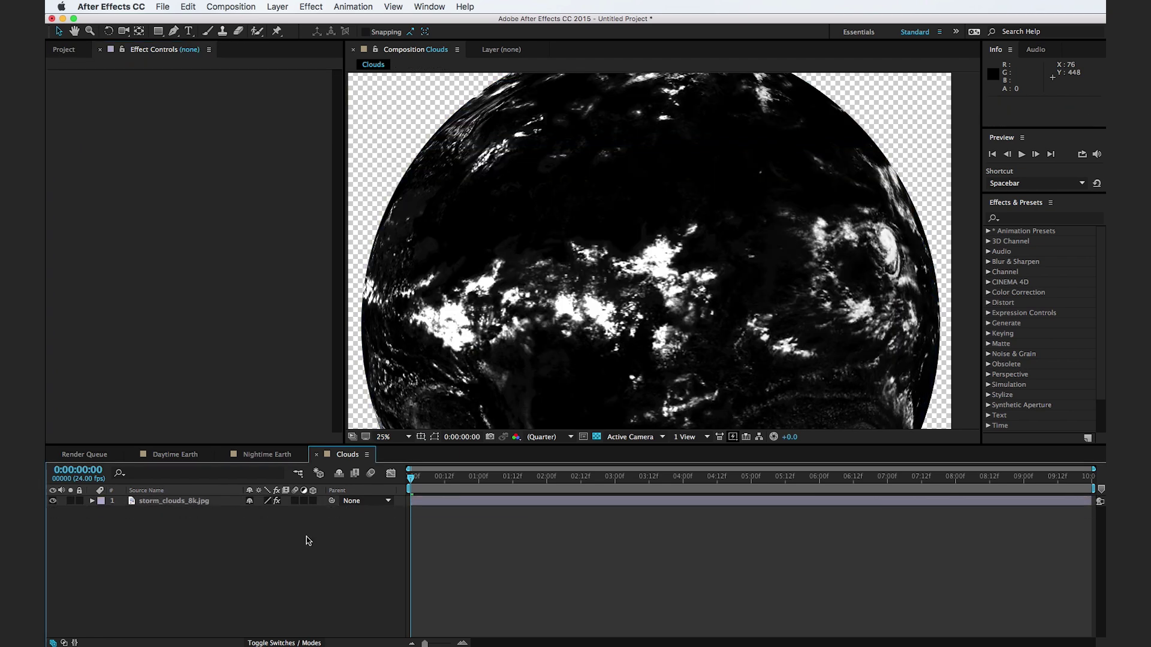
- Reveal the clouds layer's Rotation Y keyframes and run through the timeline to check how the cloud sphere rotates
key(u)
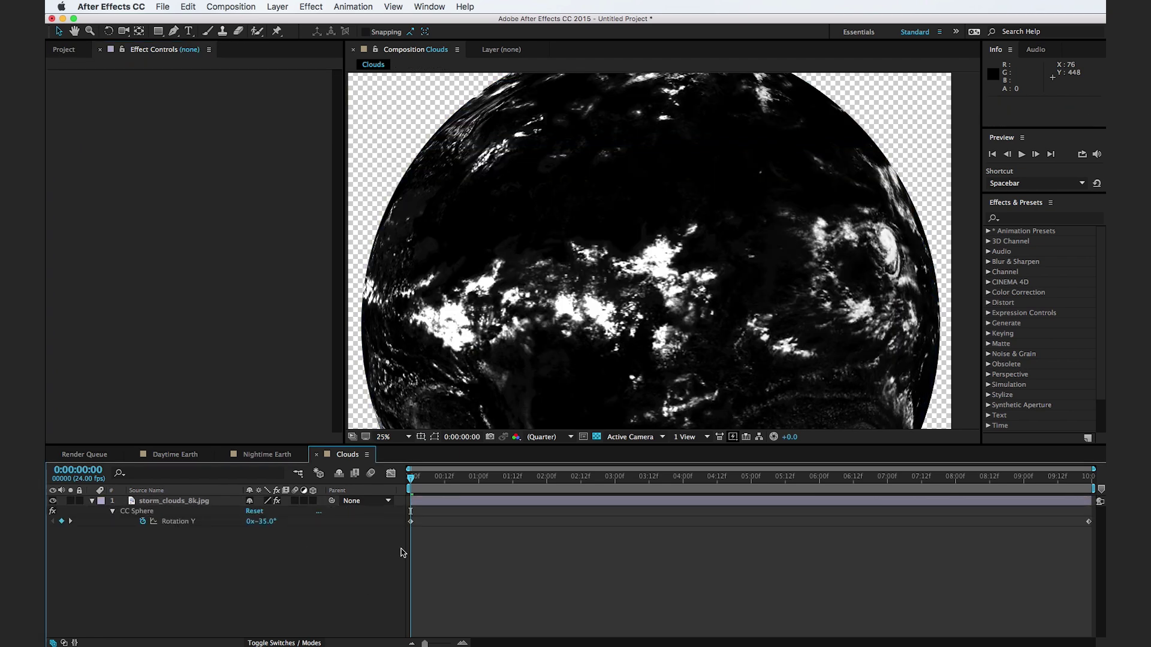
key(space)
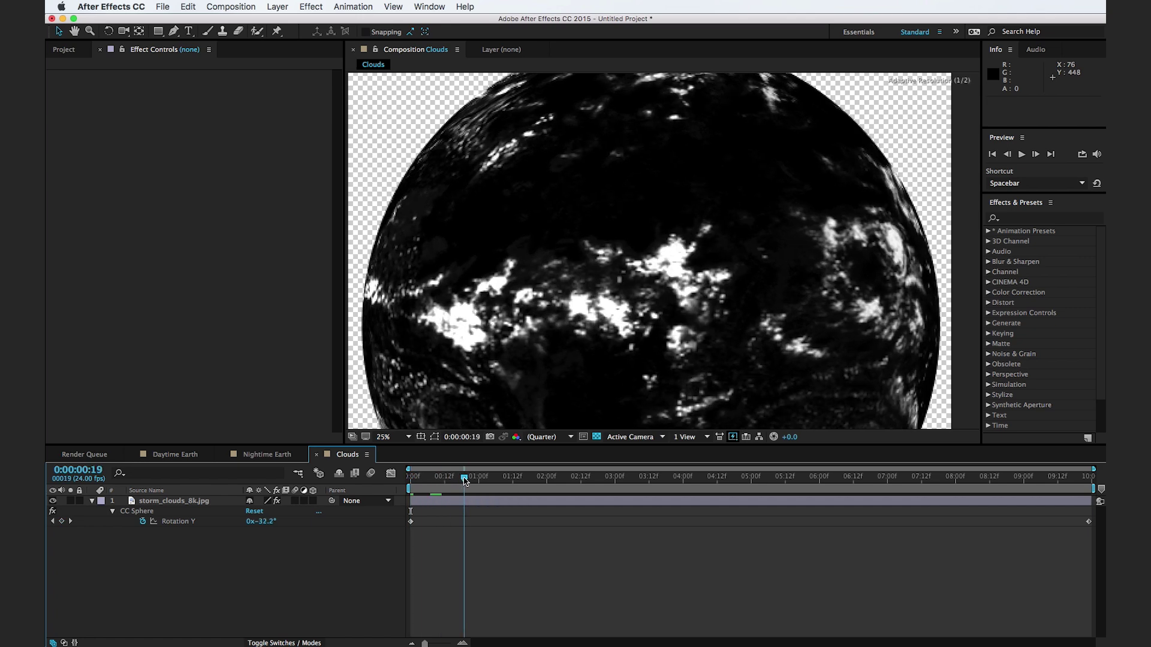
click(251, 455)
click(342, 458)
drag(412, 477, 493, 520)
key(space)
scroll(616, 304, down, 1)
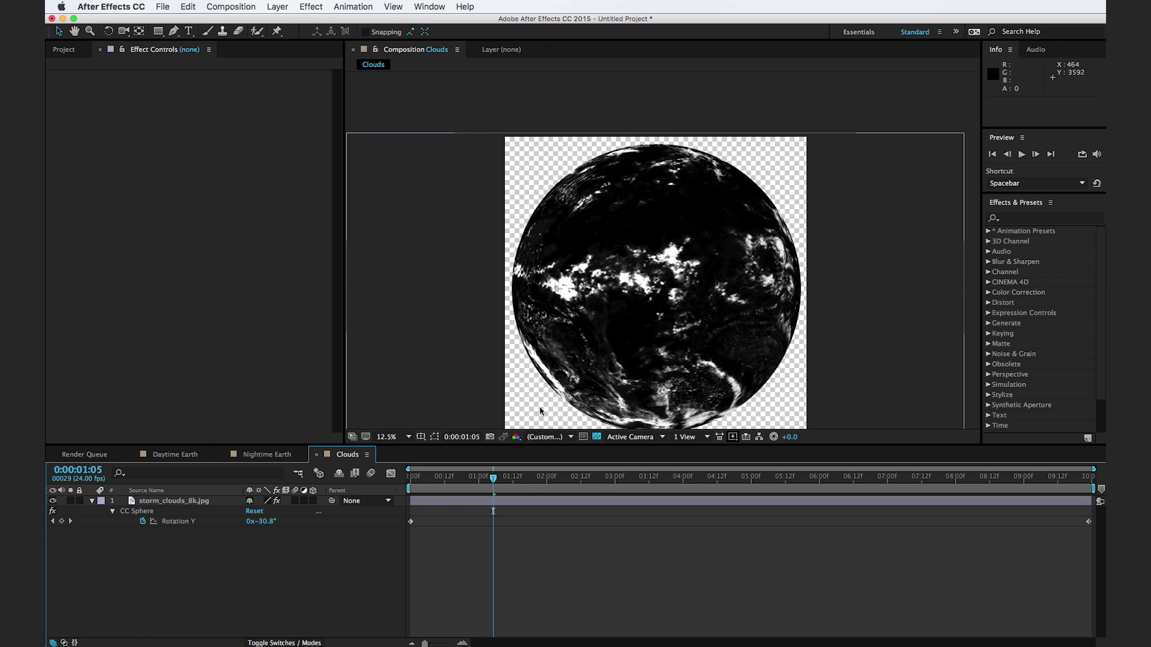
drag(533, 386, 537, 350)
key(space)
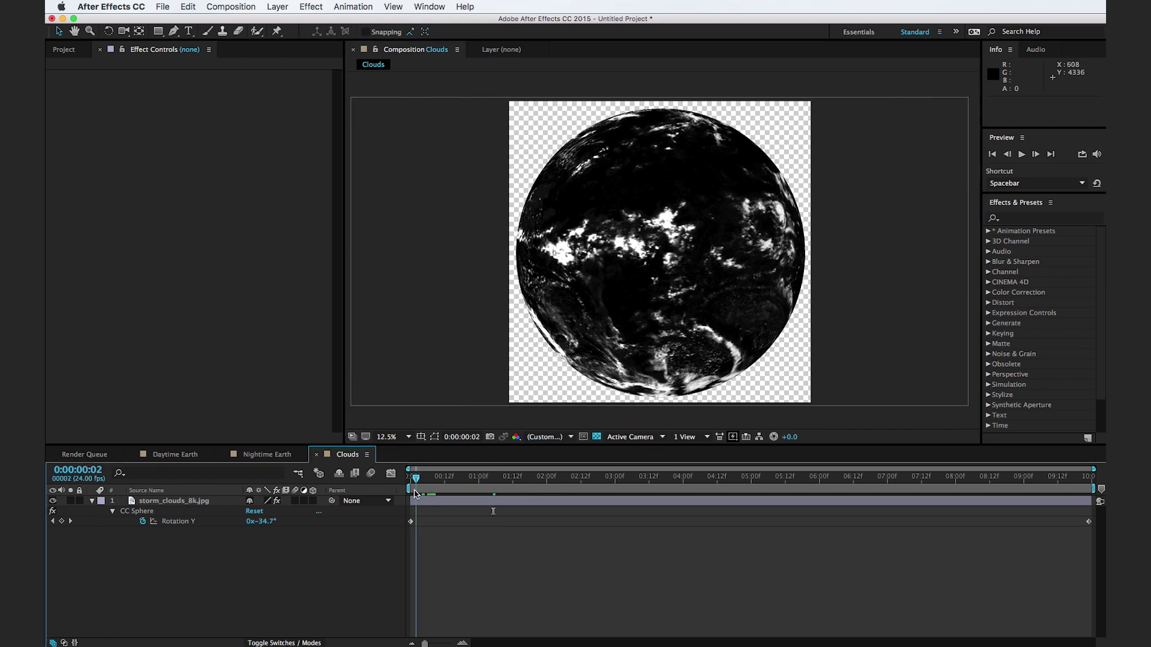
drag(789, 494, 1044, 484)
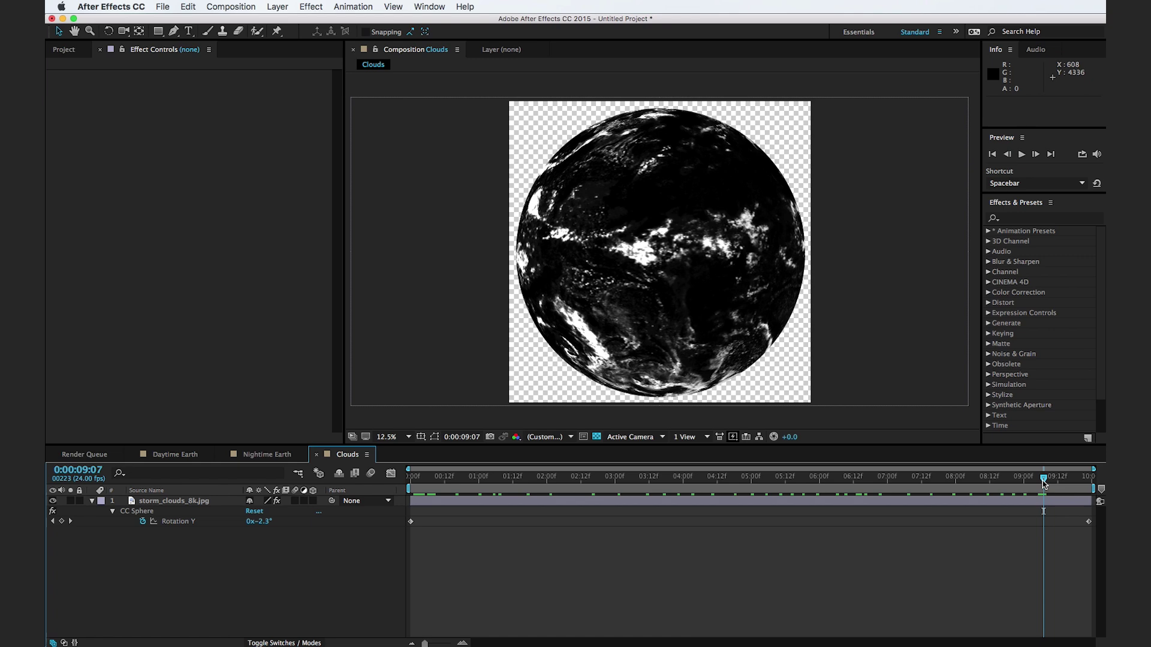
- Create a new composition with the HDTV 1080 24 preset and a duration of 0:00:06:00
key(super+n)
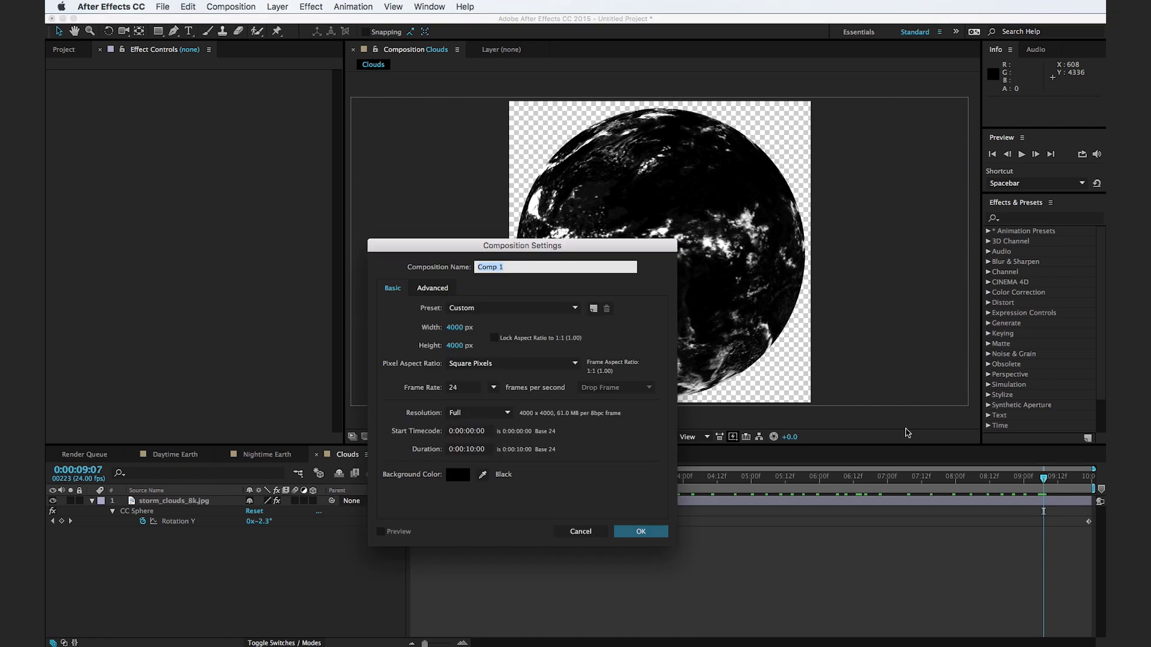
click(530, 312)
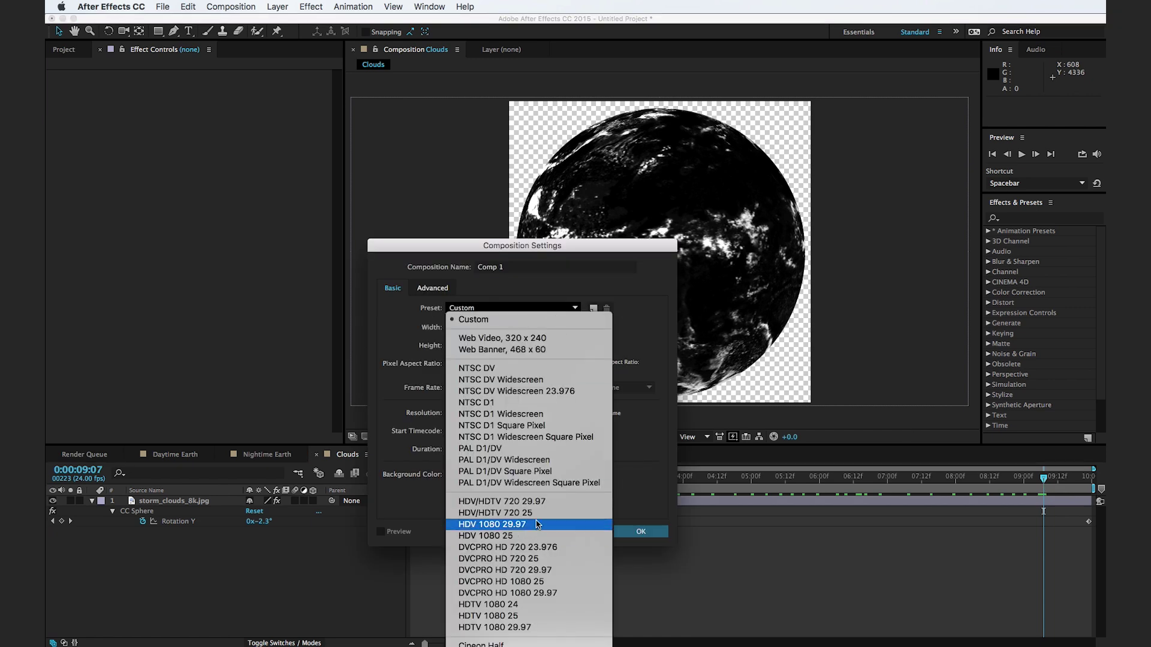
click(527, 606)
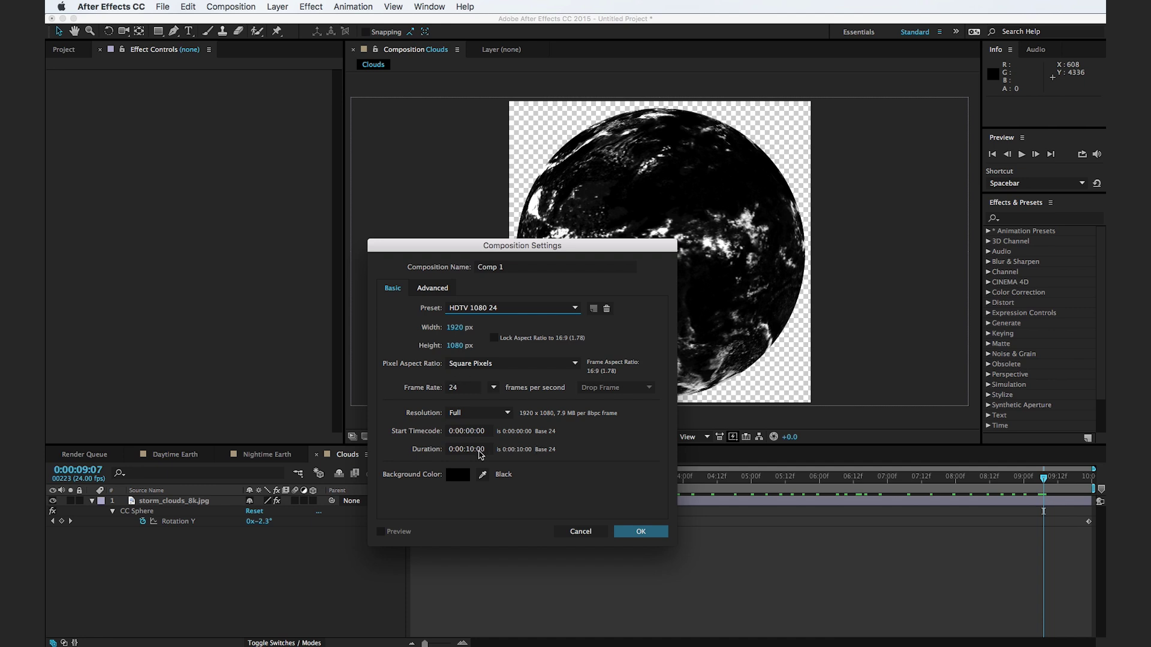
click(475, 450)
click(641, 532)
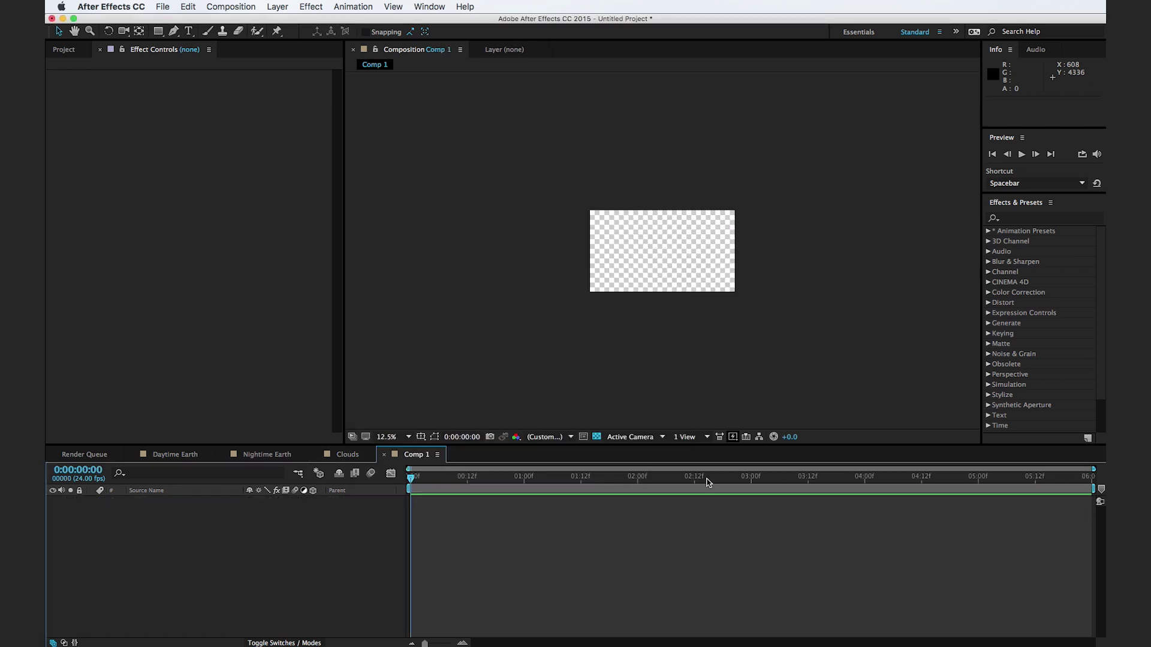
- Rename the new Comp 1 composition as Final Composition
key(period)
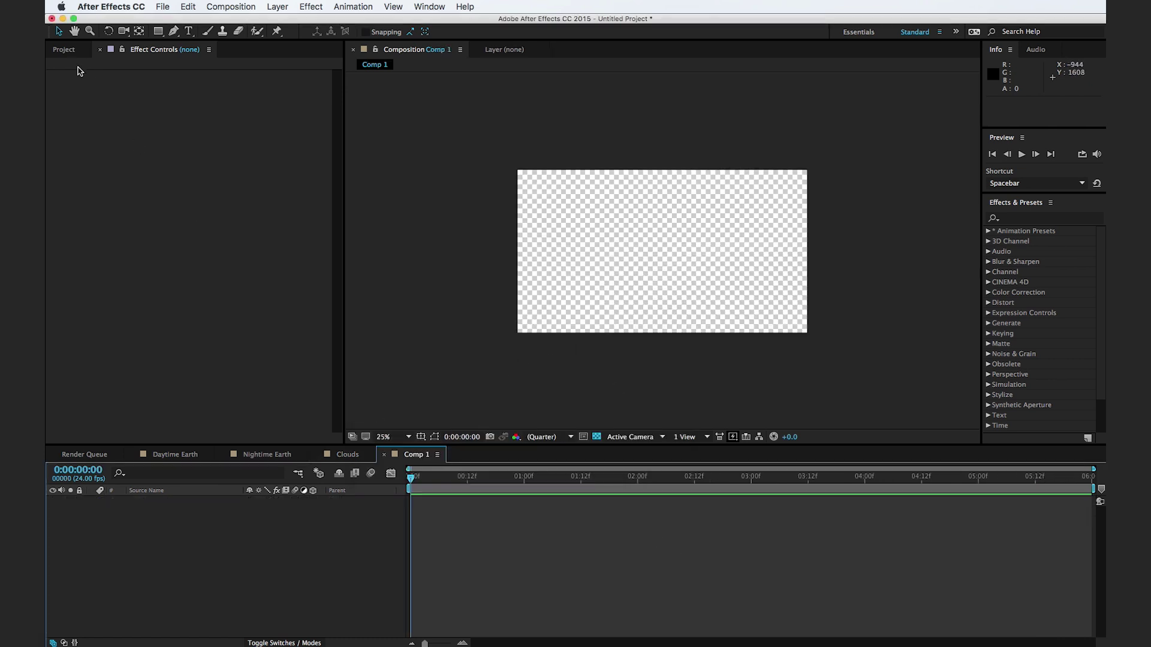
click(73, 55)
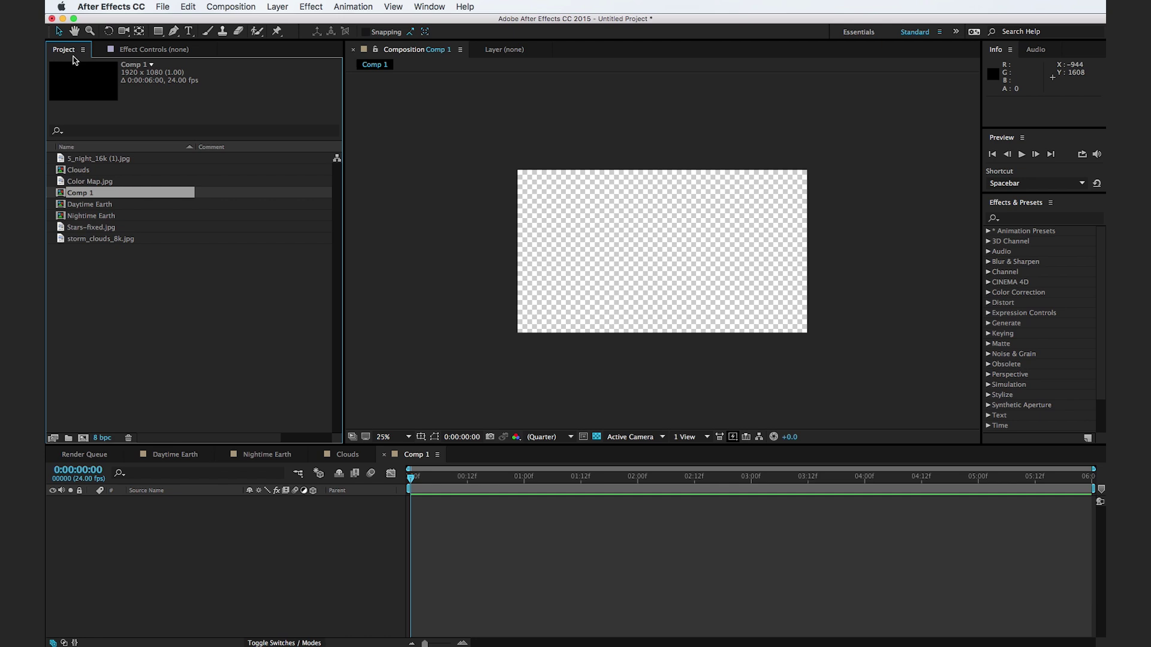
click(78, 192)
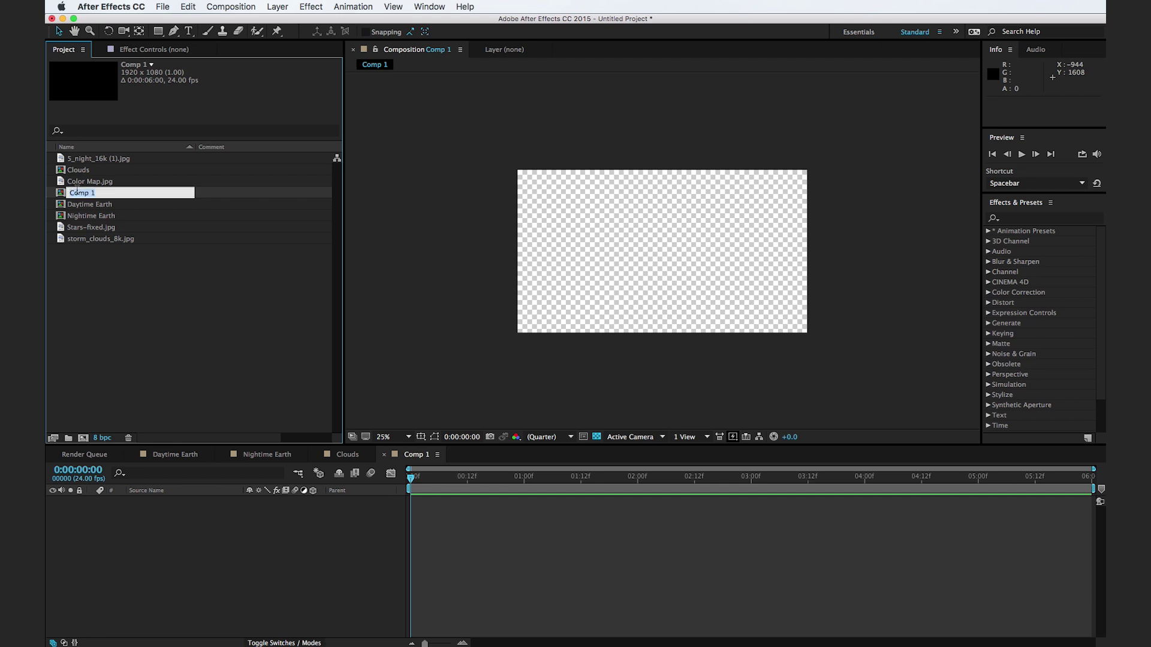
text(Fir)
click(138, 360)
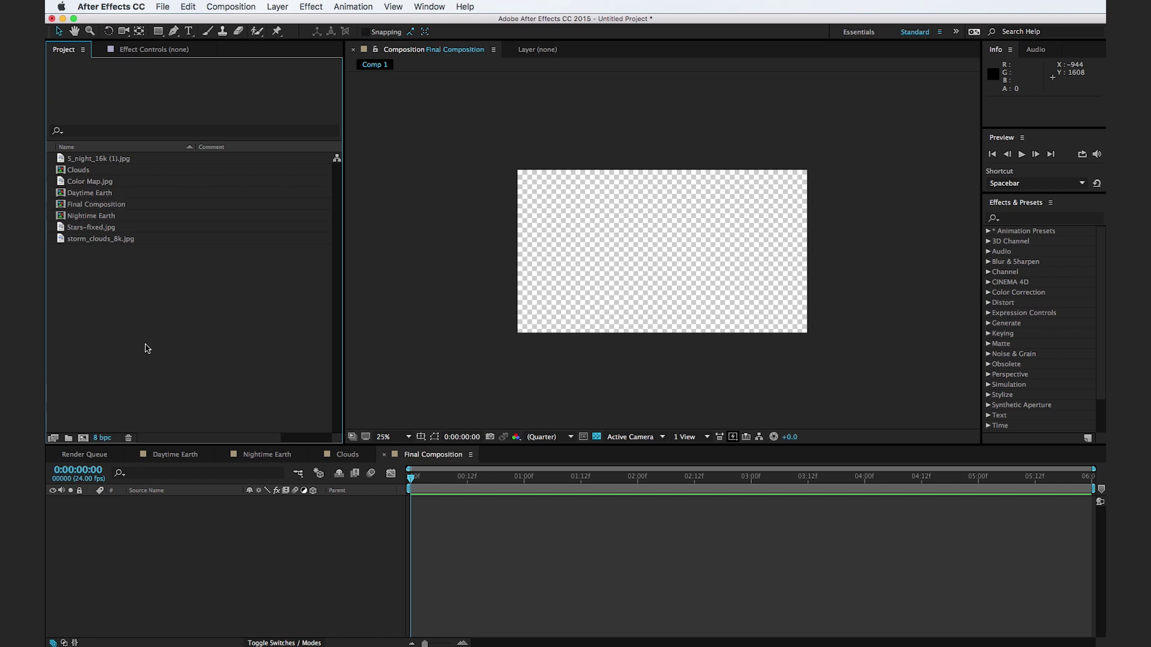
- Add the Nightime Earth, Daytime Earth and Clouds compositions together as layers in Final Composition
click(103, 217)
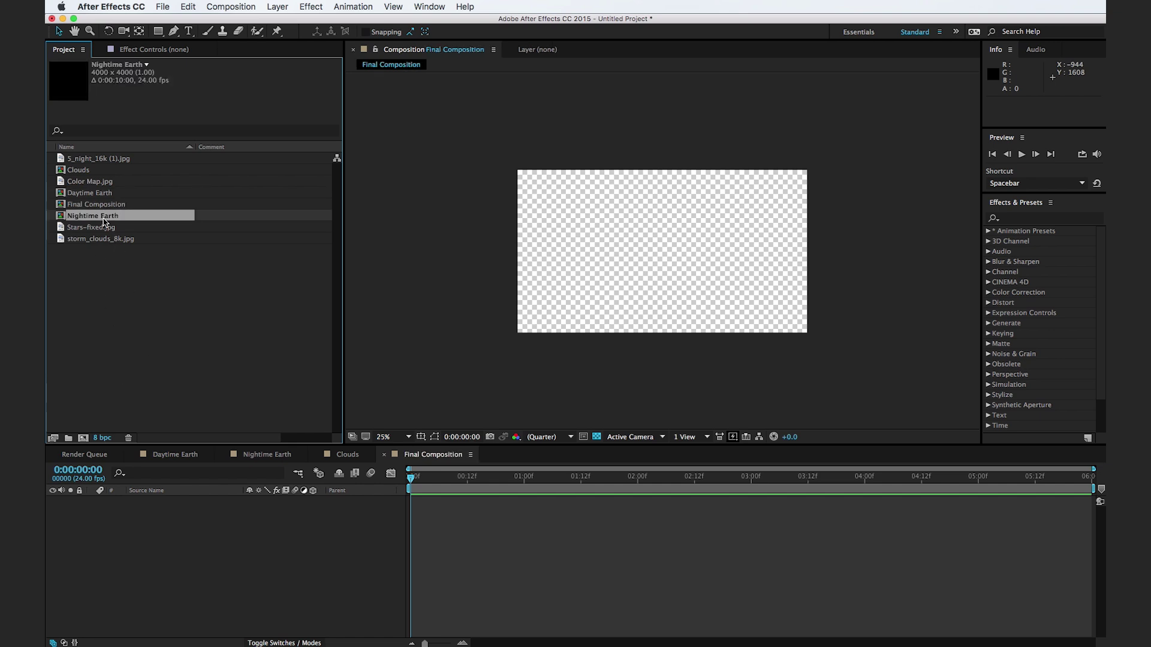
super+click(84, 193)
super+click(77, 170)
drag(100, 222, 171, 553)
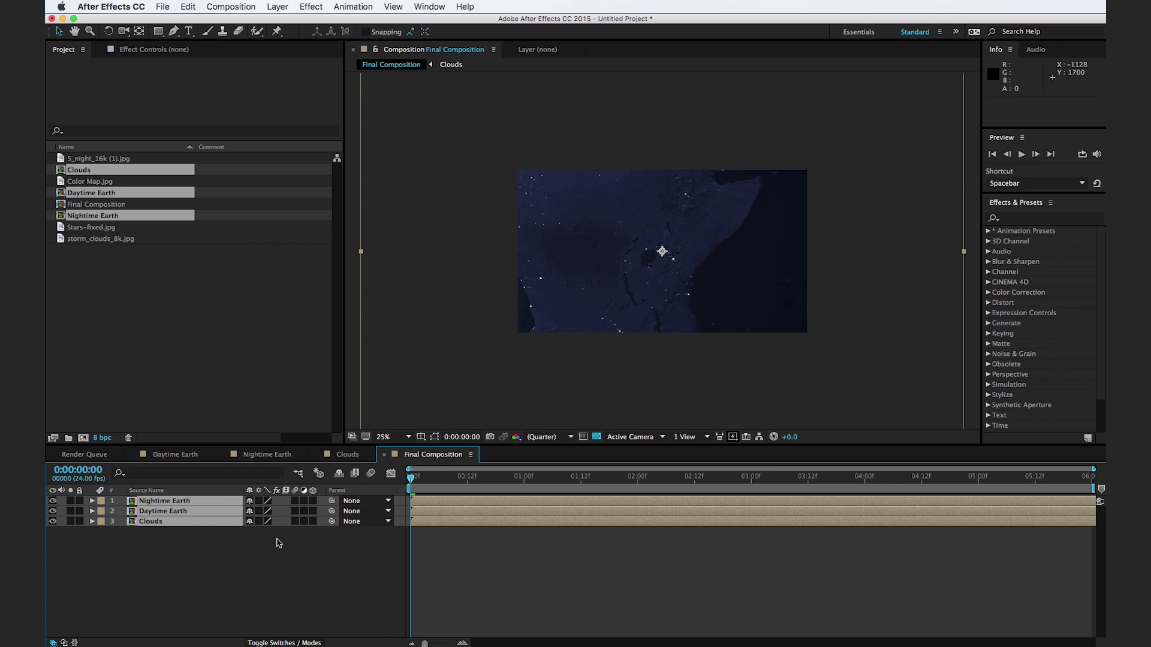
- Scale the three globe layers together to 58% and position them at about 608, 1188 so the globe's upper curve crosses the frame
key(s)
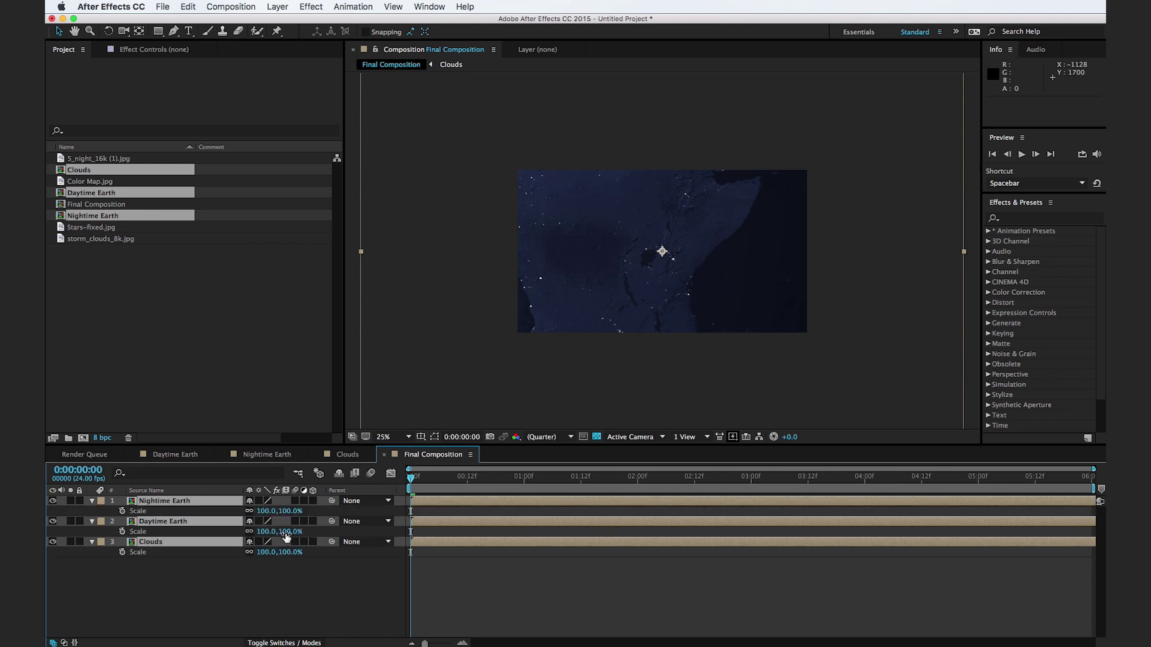
drag(284, 532, 253, 532)
drag(662, 251, 637, 333)
drag(286, 532, 290, 532)
drag(609, 247, 584, 264)
scroll(604, 263, up, 3)
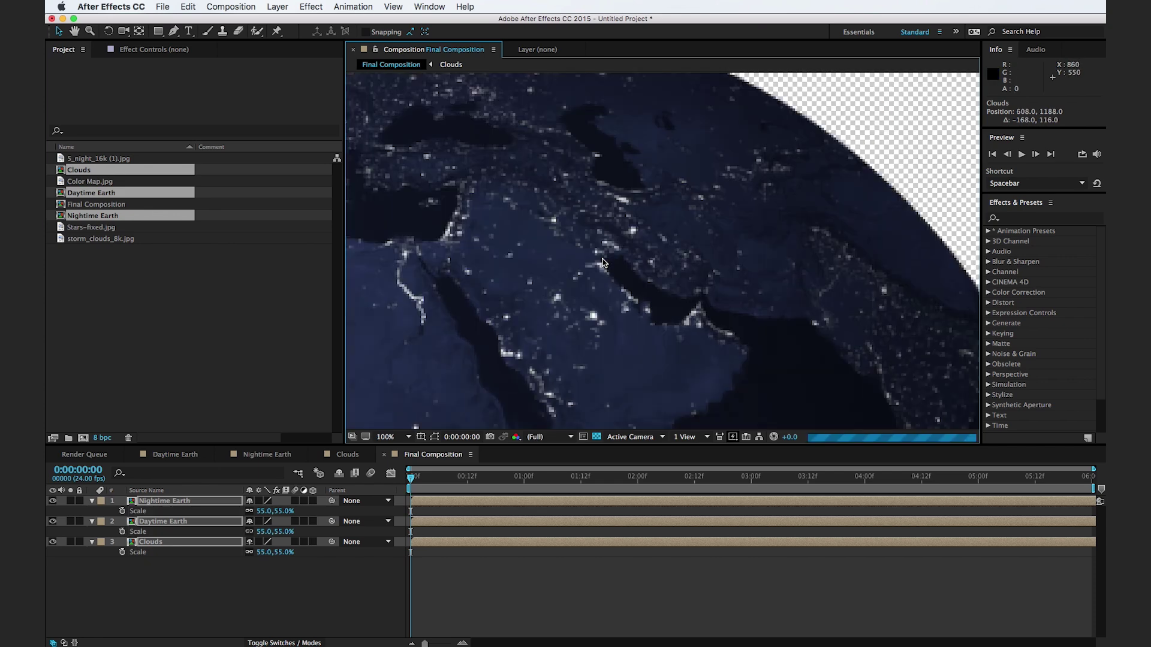
scroll(604, 263, down, 1)
drag(281, 533, 283, 533)
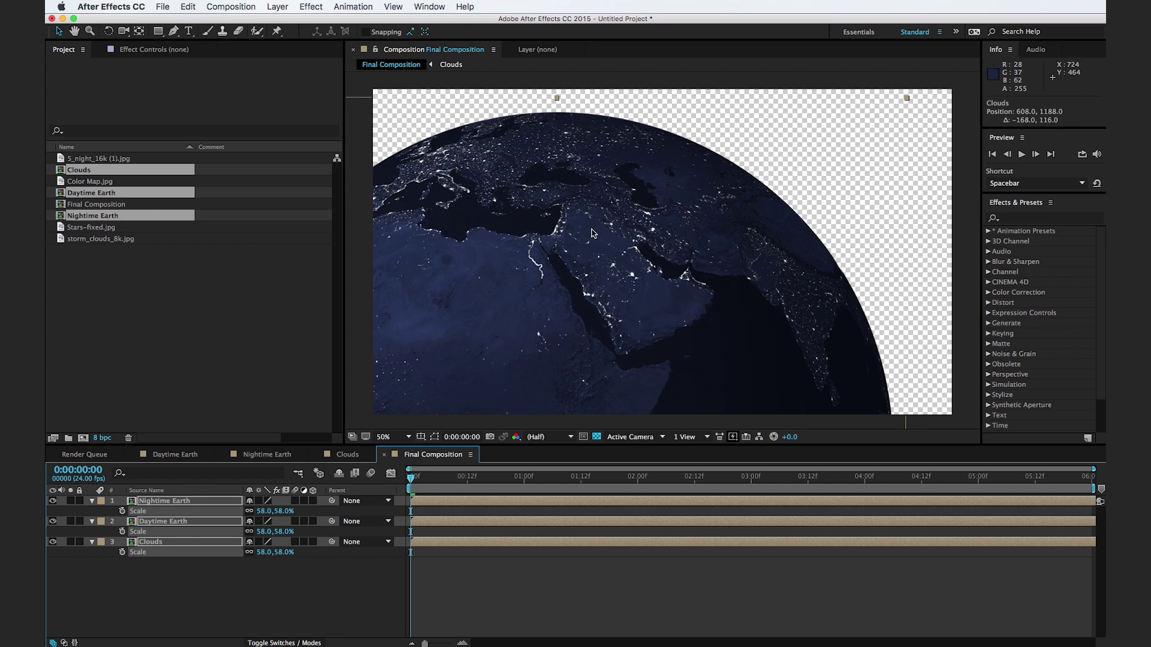
- Rotate the three selected globe layers slightly counterclockwise and reposition them at about 632, 1206
key(w)
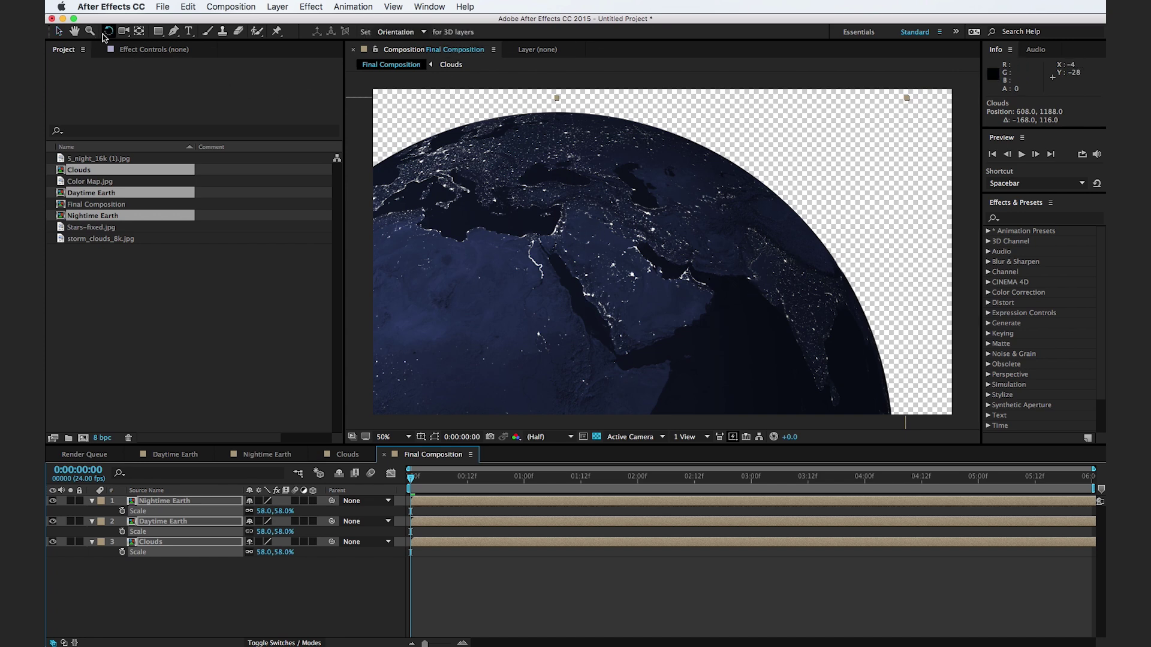
drag(825, 281, 823, 270)
key(v)
drag(709, 308, 721, 312)
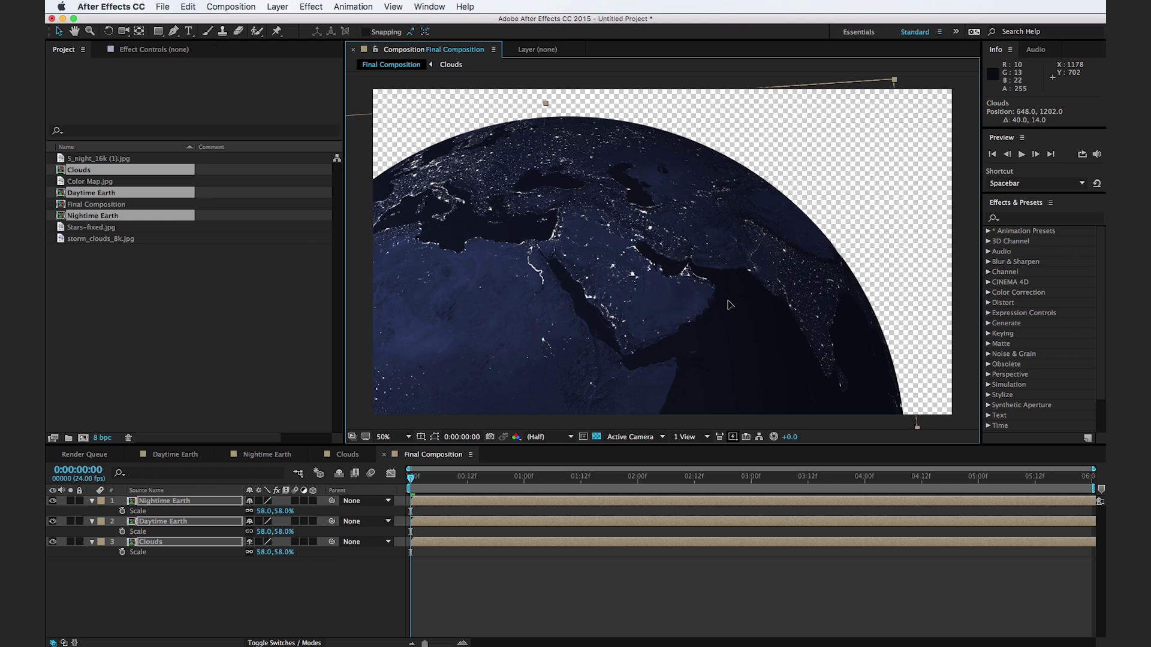
drag(731, 306, 726, 306)
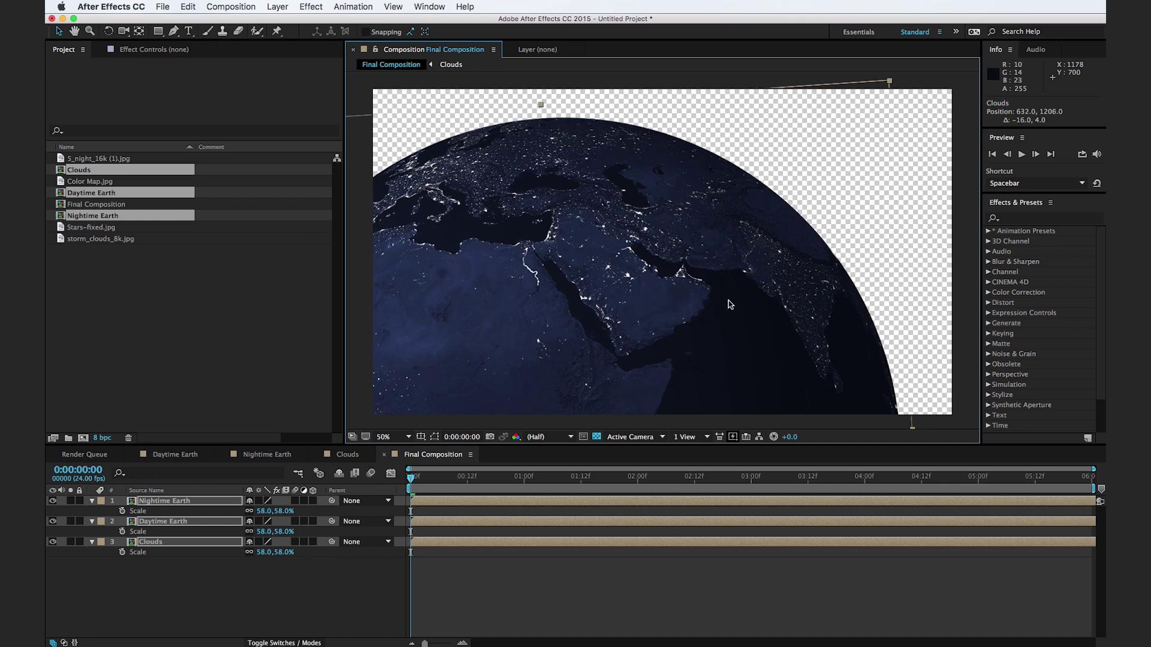
- Reorder the layers with Clouds on top, Daytime Earth in the middle and Nightime Earth at the bottom
click(353, 590)
mouse_move(174, 505)
mouse_down()
mouse_move(192, 527)
mouse_move(159, 548)
mouse_move(159, 501)
mouse_up()
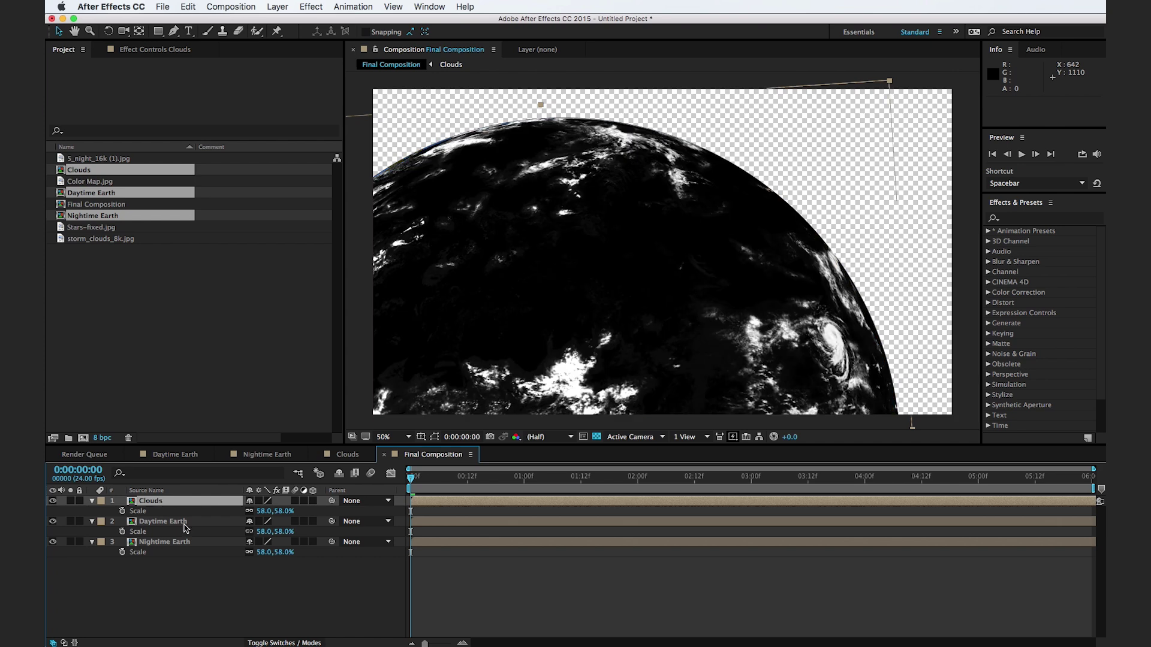
- Hide the Clouds and Daytime Earth layers and turn off the composition's transparency grid
click(53, 502)
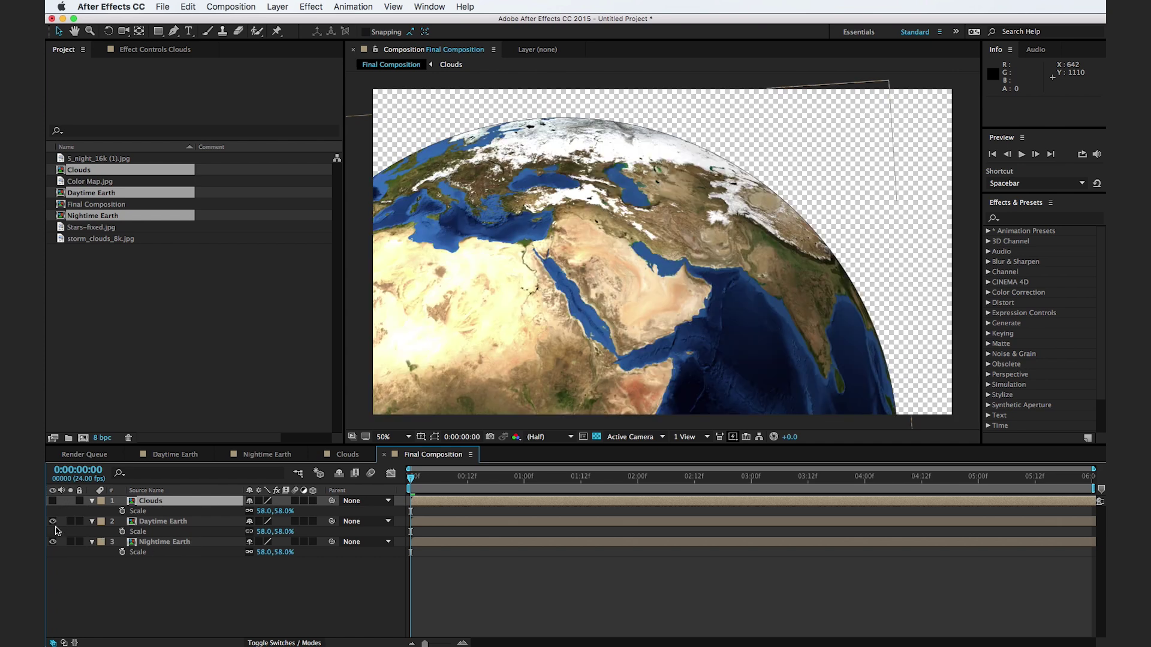
click(53, 522)
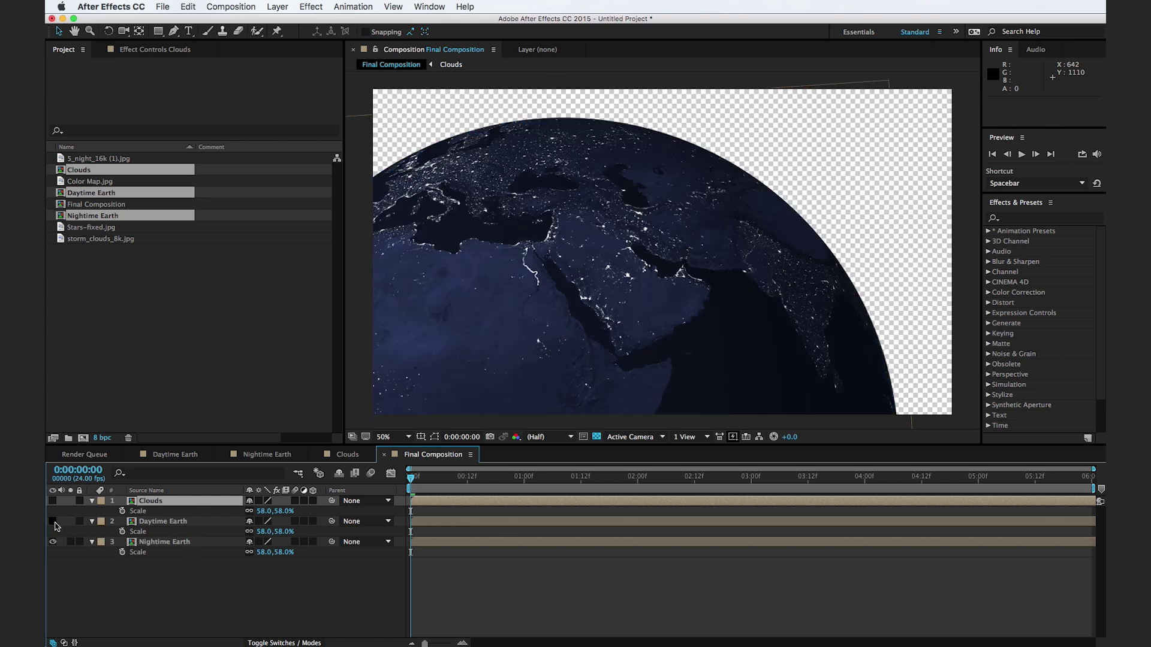
click(597, 437)
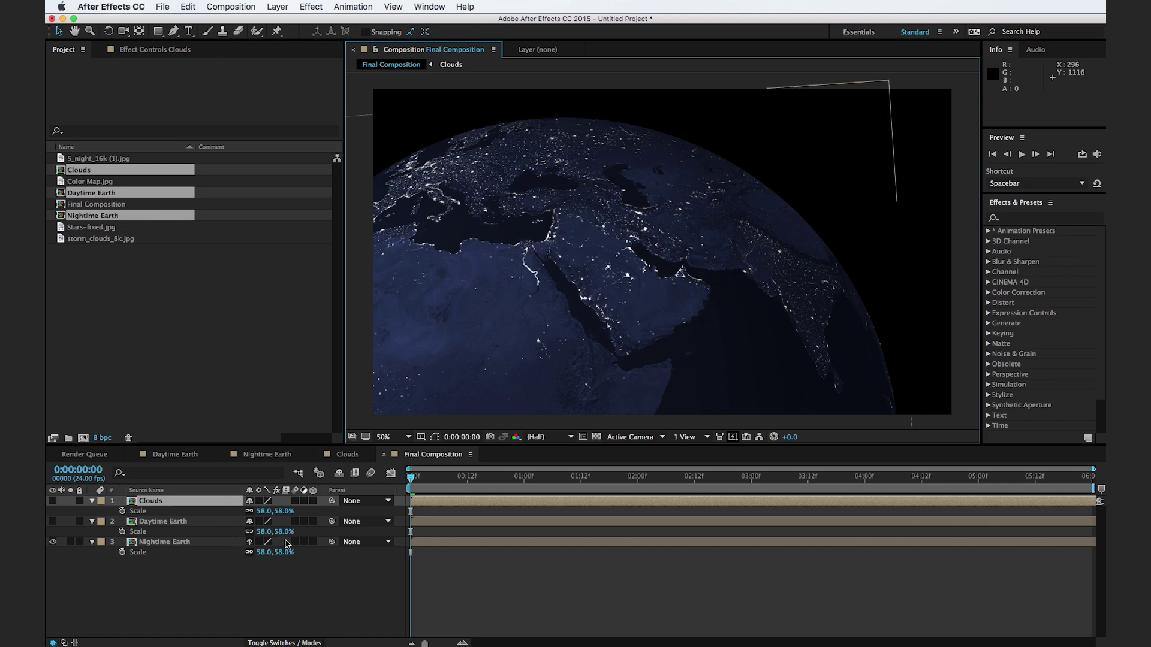
- Apply the Glow effect to the Nightime Earth layer with a threshold of 78.8% and a radius of 55
click(1044, 219)
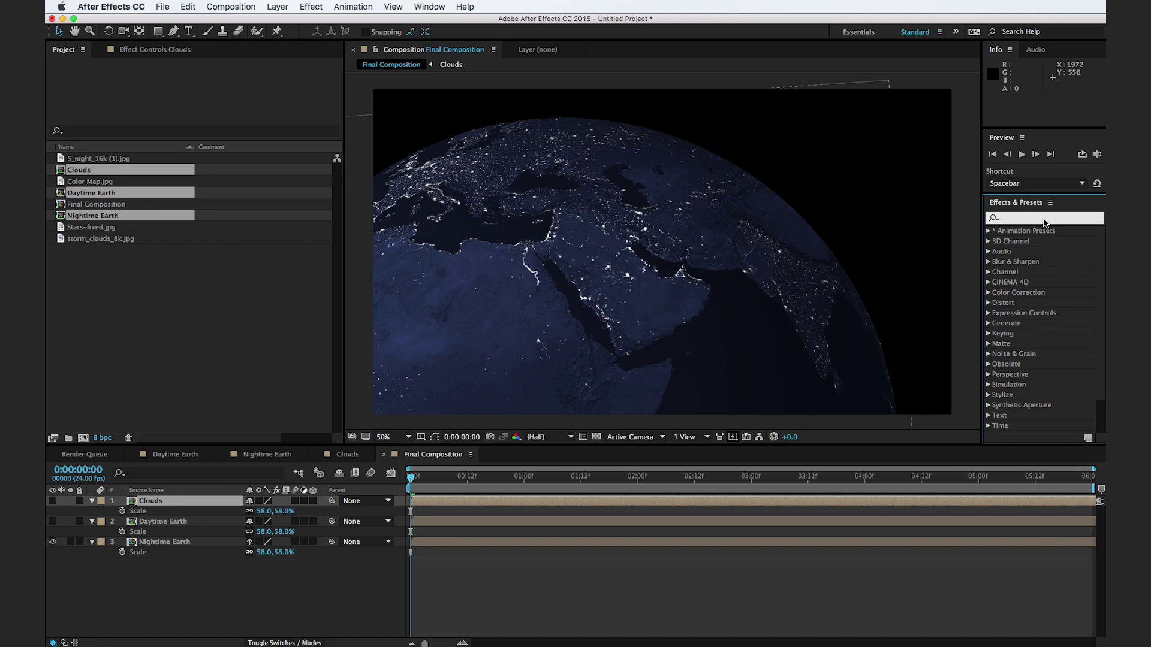
text(Glow)
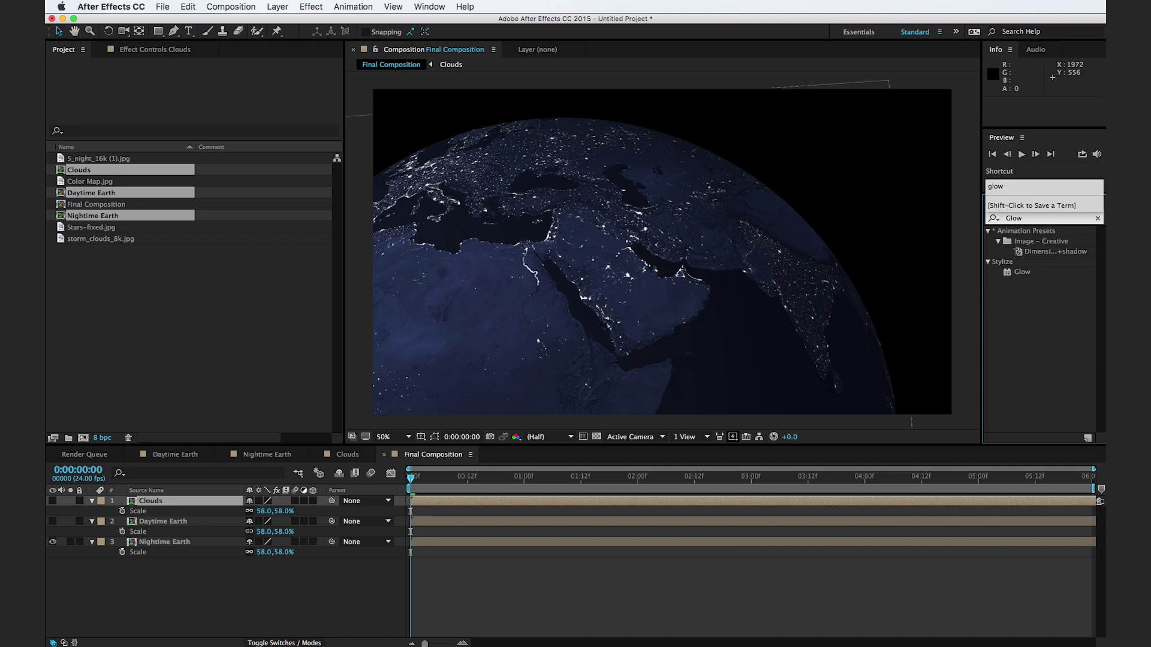
drag(1027, 274, 365, 544)
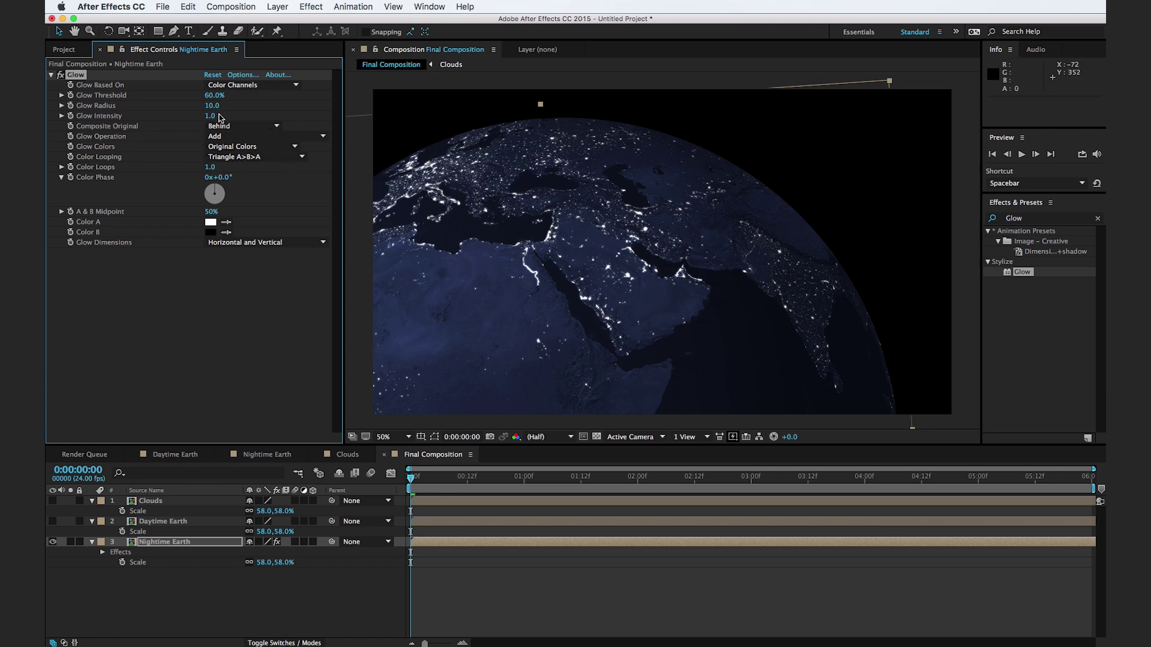
mouse_move(215, 108)
mouse_down()
mouse_move(240, 108)
mouse_move(232, 96)
mouse_up()
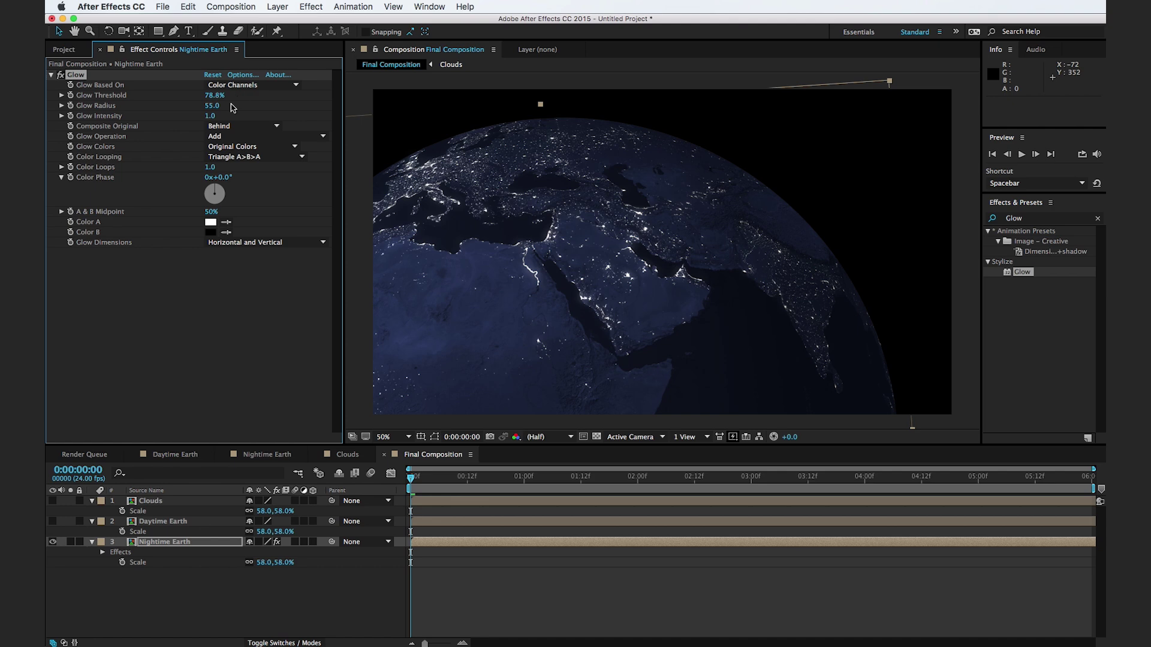
- Switch the Glow Colors of Nightime Earth to A & B Colors and set Color A to orange
click(239, 149)
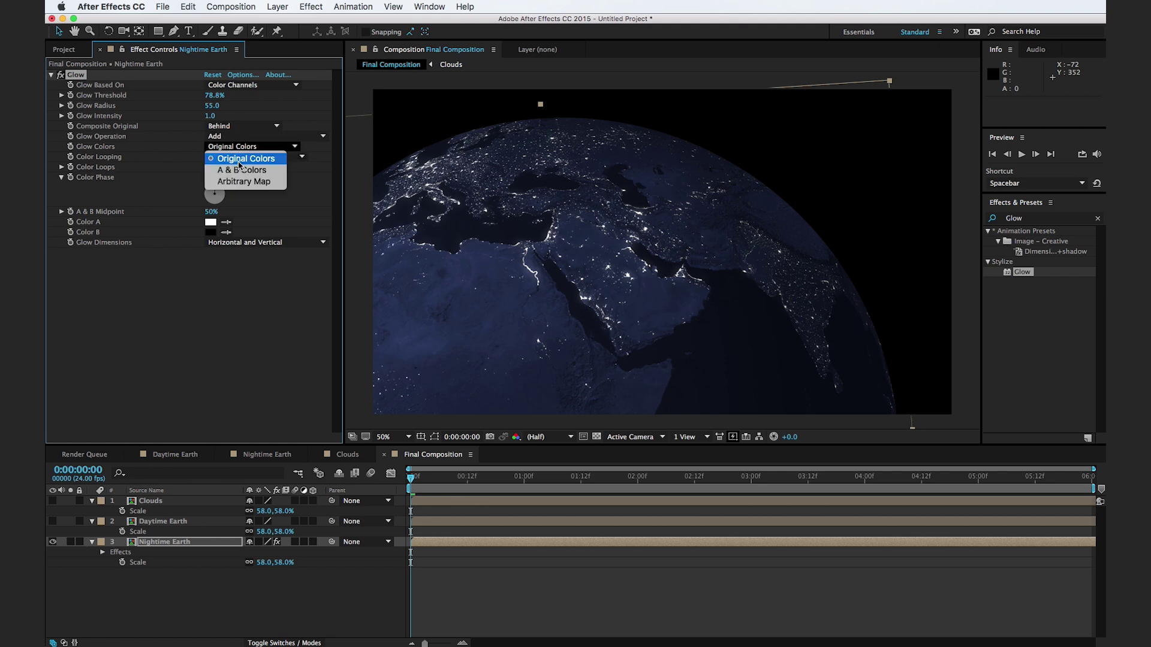
click(240, 170)
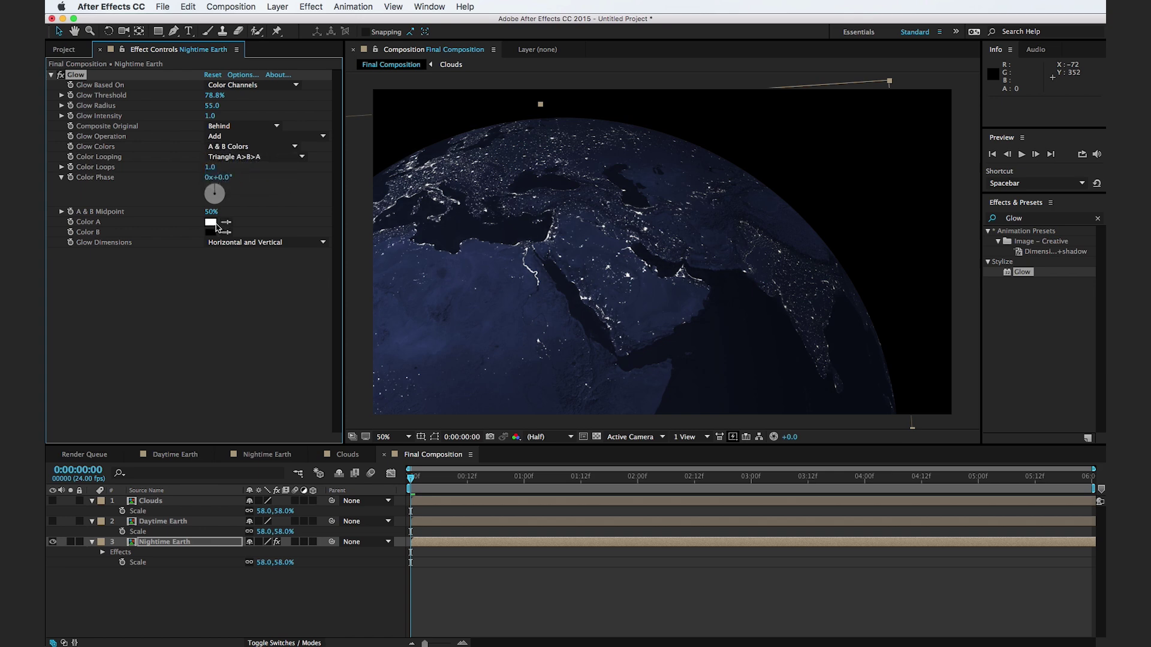
click(213, 223)
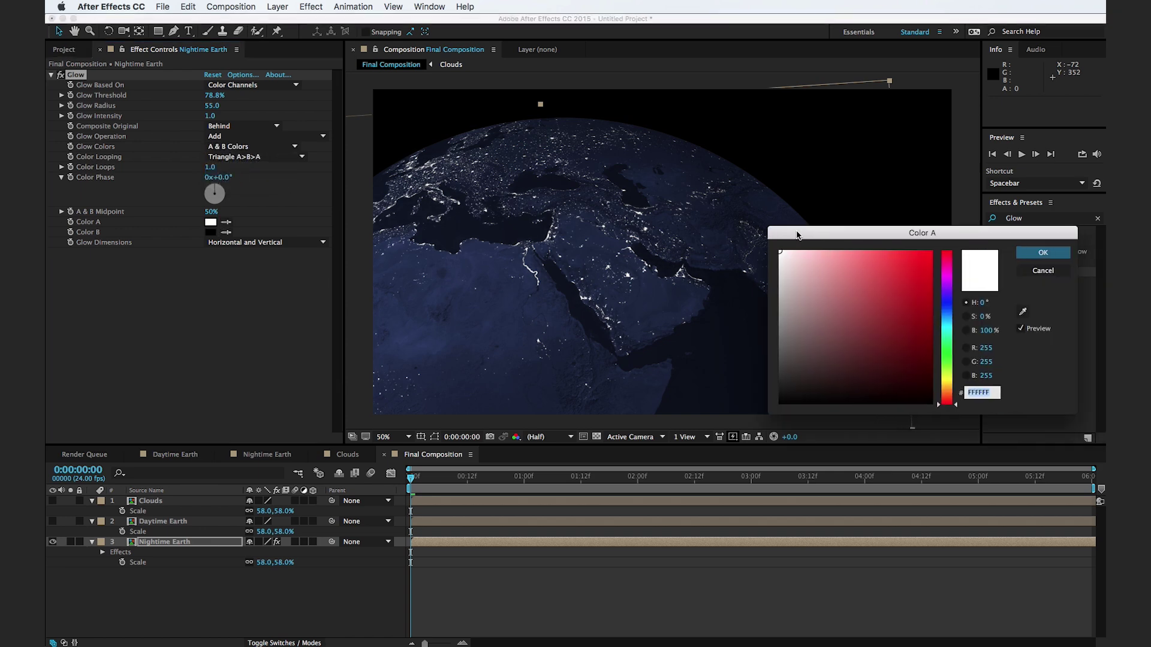
click(933, 389)
drag(887, 318, 928, 250)
click(1026, 252)
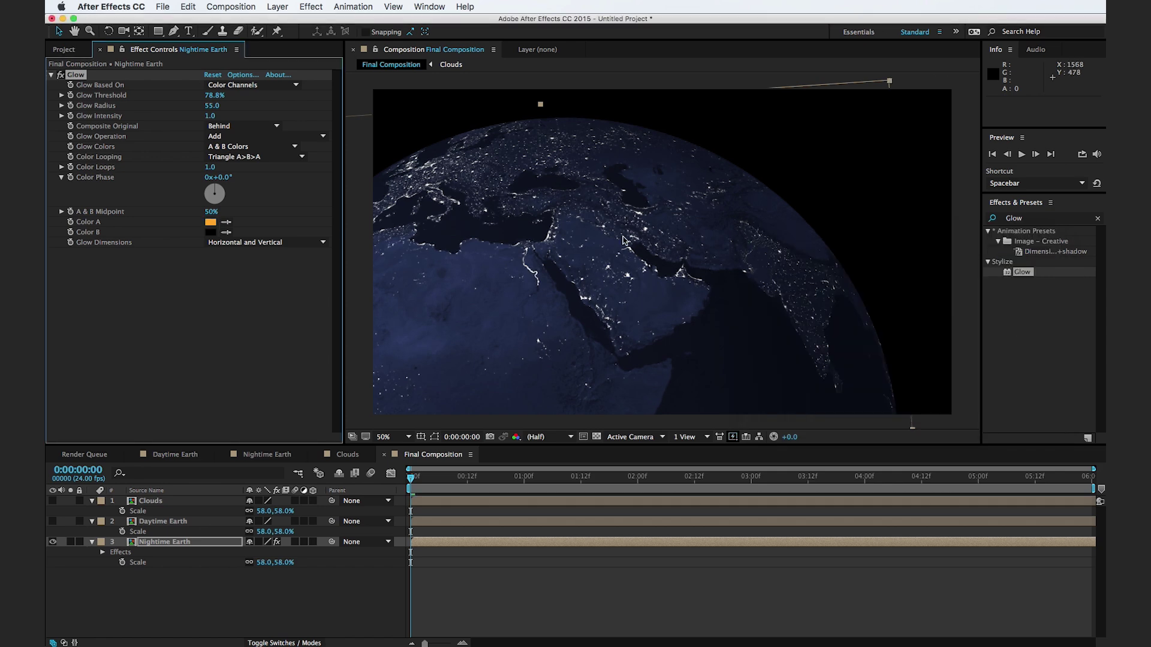
- Sample the orange of the glow's Color A for Color B, then deselect the layer
click(225, 232)
click(211, 221)
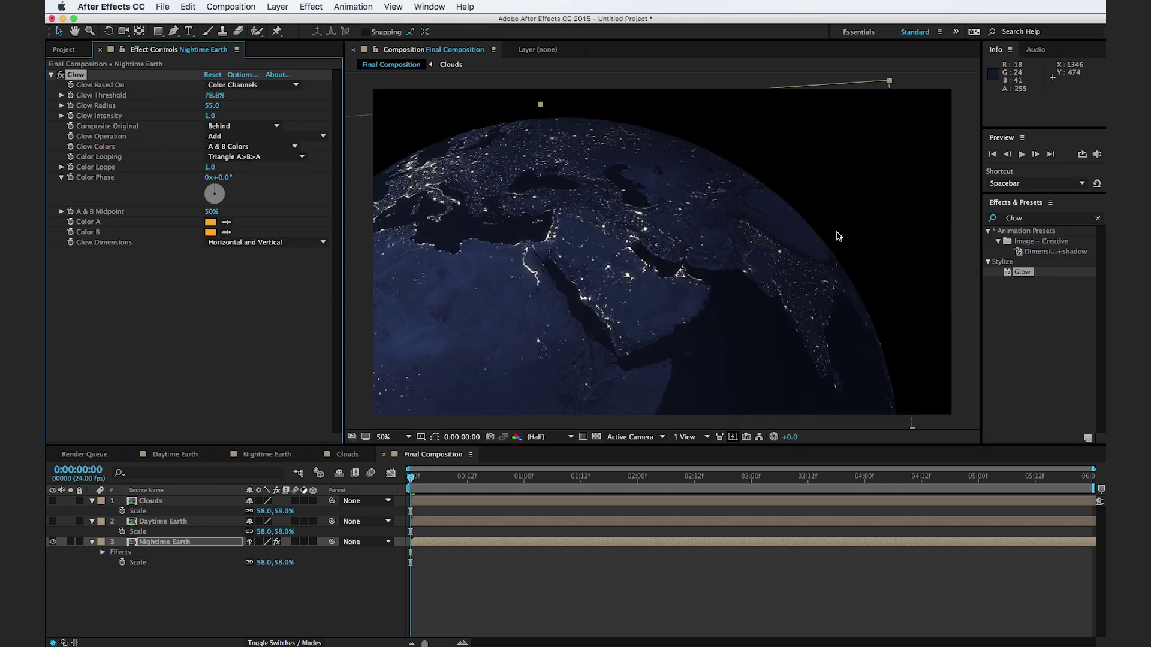
click(975, 268)
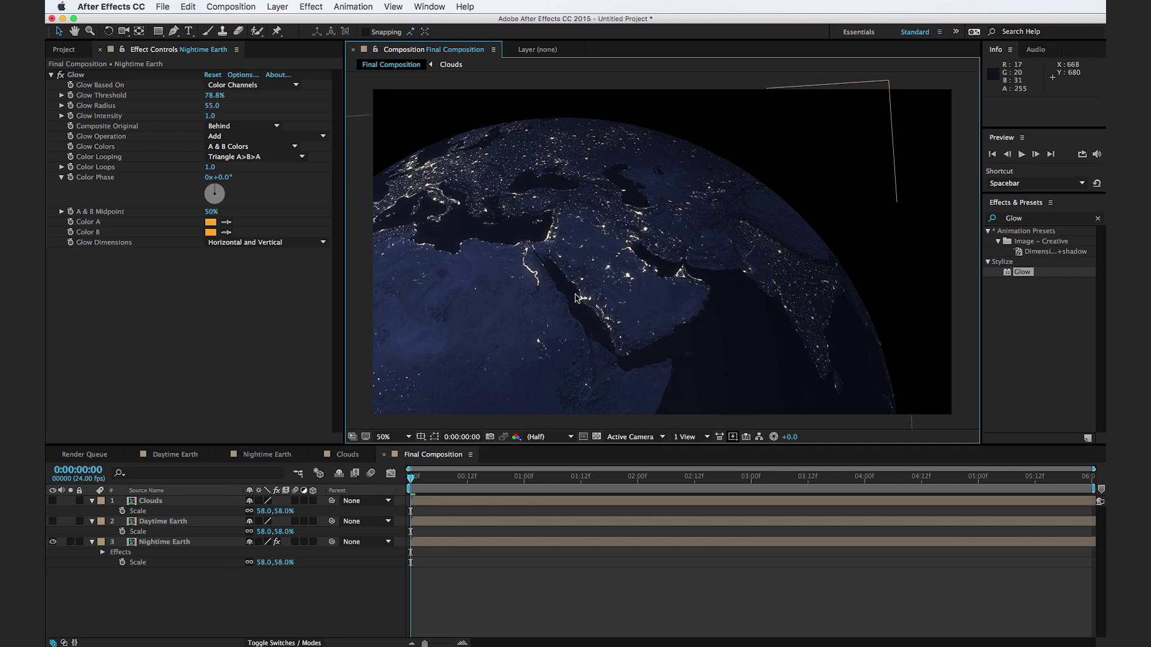
- Apply the Tritone effect to Nightime Earth and set Blend With Original to 51%
click(1047, 218)
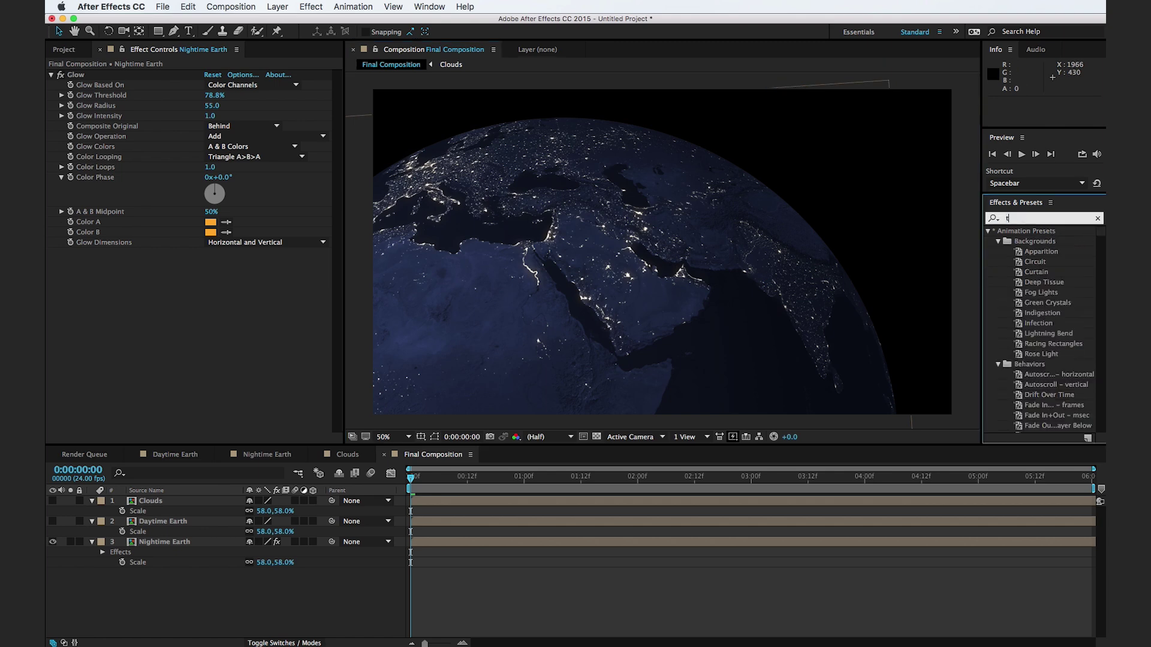
text(trit)
drag(1033, 242, 222, 294)
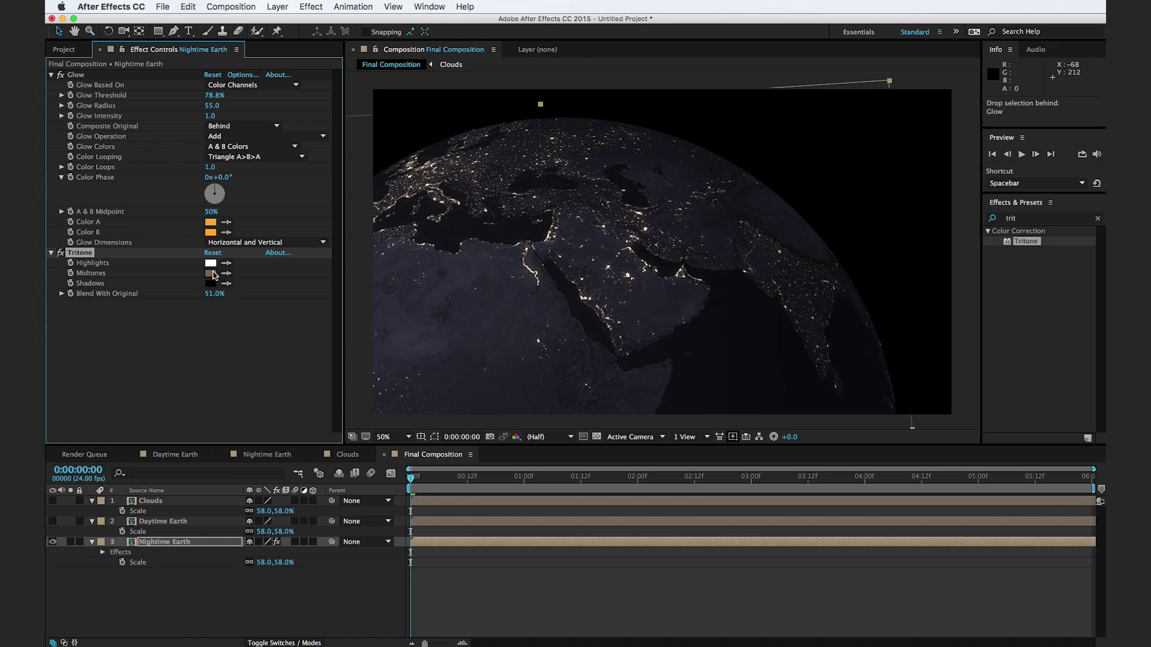
- Change the Tritone midtones of Nightime Earth to a muted blue-grey
click(211, 273)
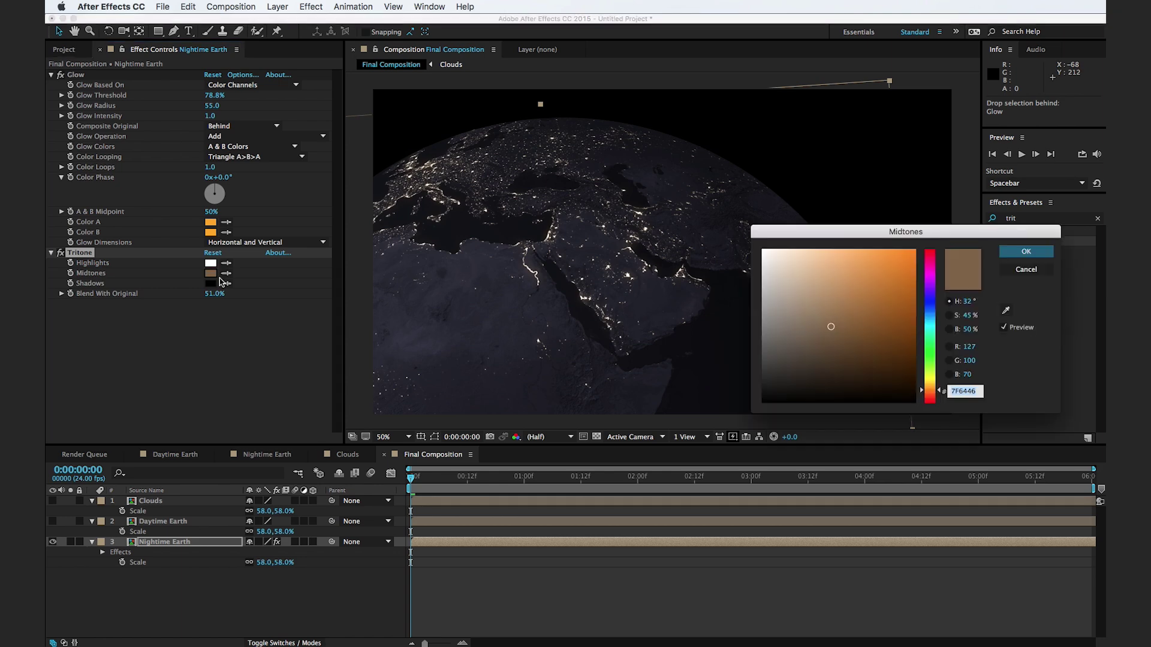
click(937, 317)
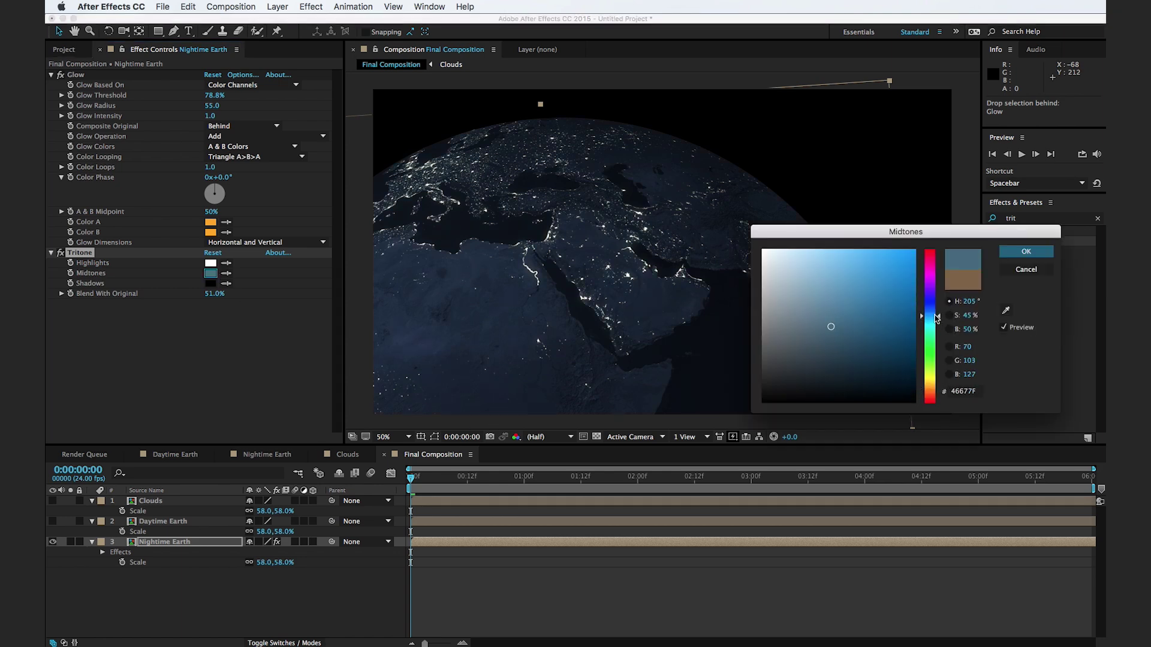
drag(828, 334, 785, 312)
click(1026, 252)
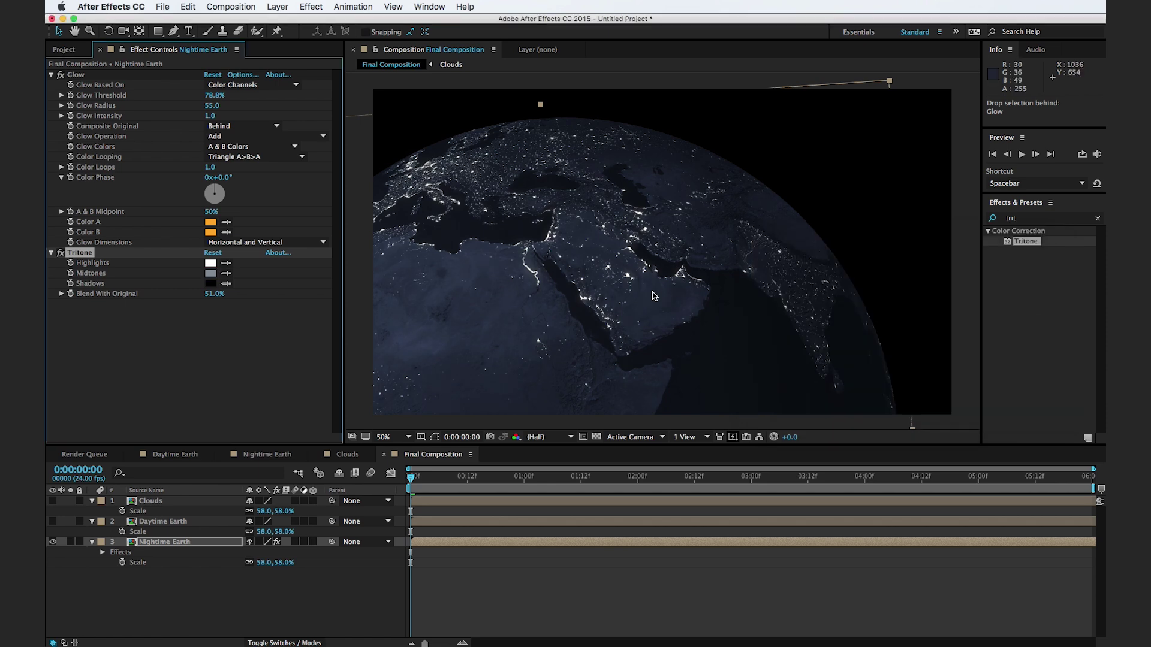
- Change the Tritone highlights of Nightime Earth to a pale warm yellow and deselect the layer
click(209, 264)
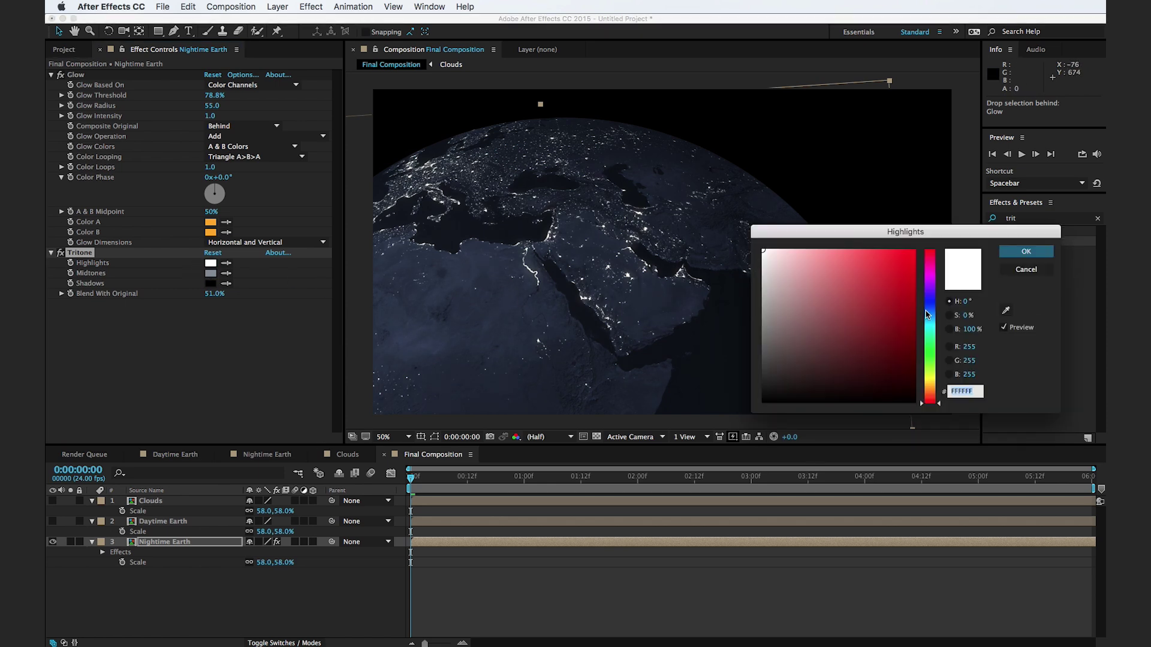
click(927, 382)
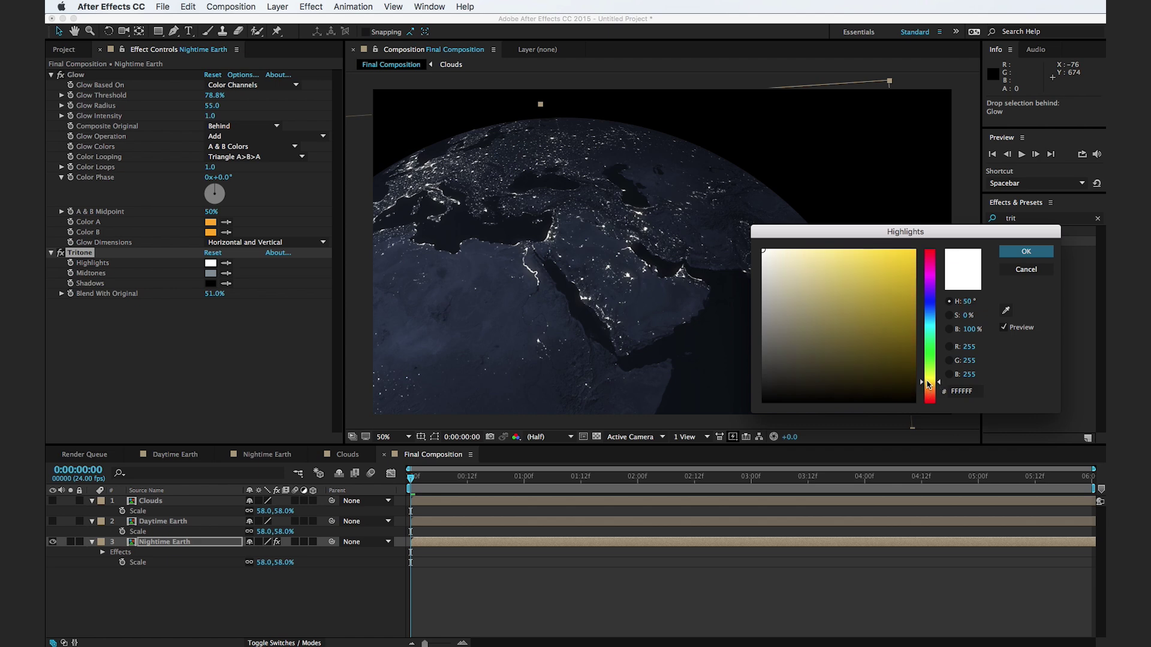
drag(928, 384, 928, 386)
drag(791, 299, 807, 252)
click(1027, 251)
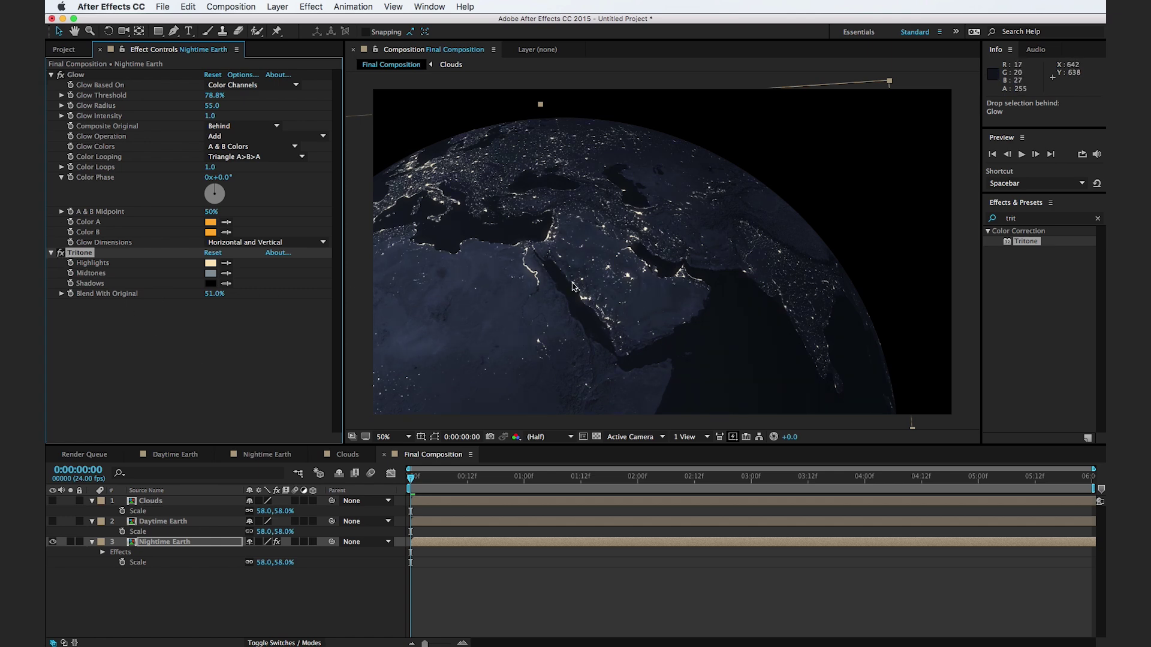
click(967, 350)
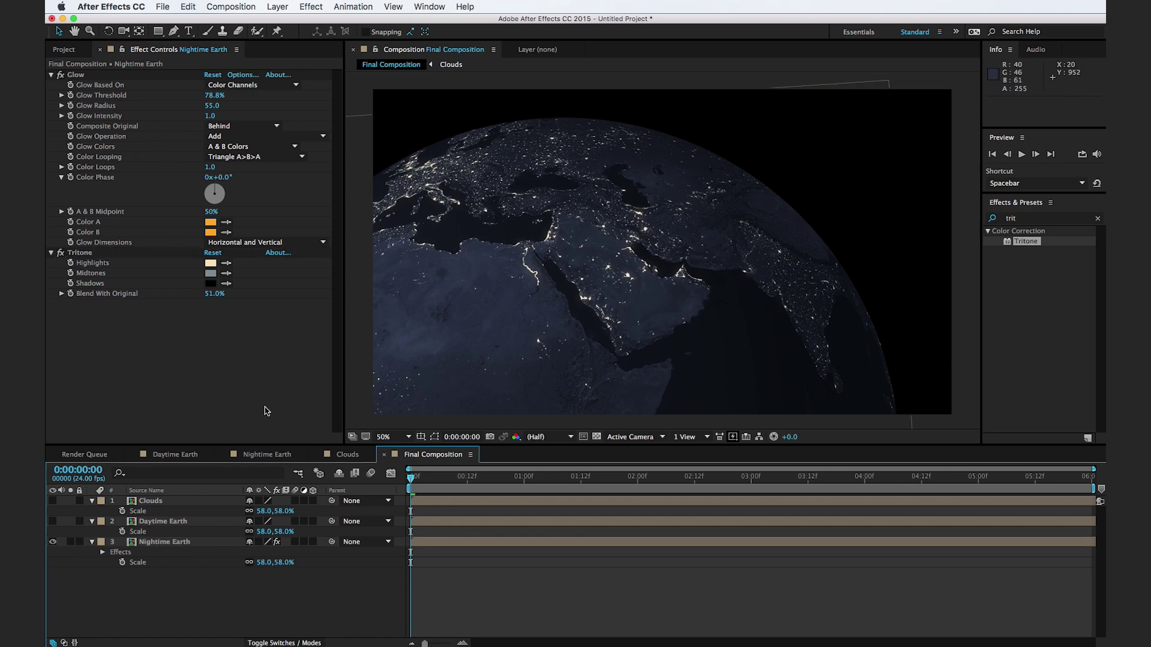
- Show Daytime Earth instead of Nightime Earth and apply Tritone to it with Blend With Original at 70%
click(53, 542)
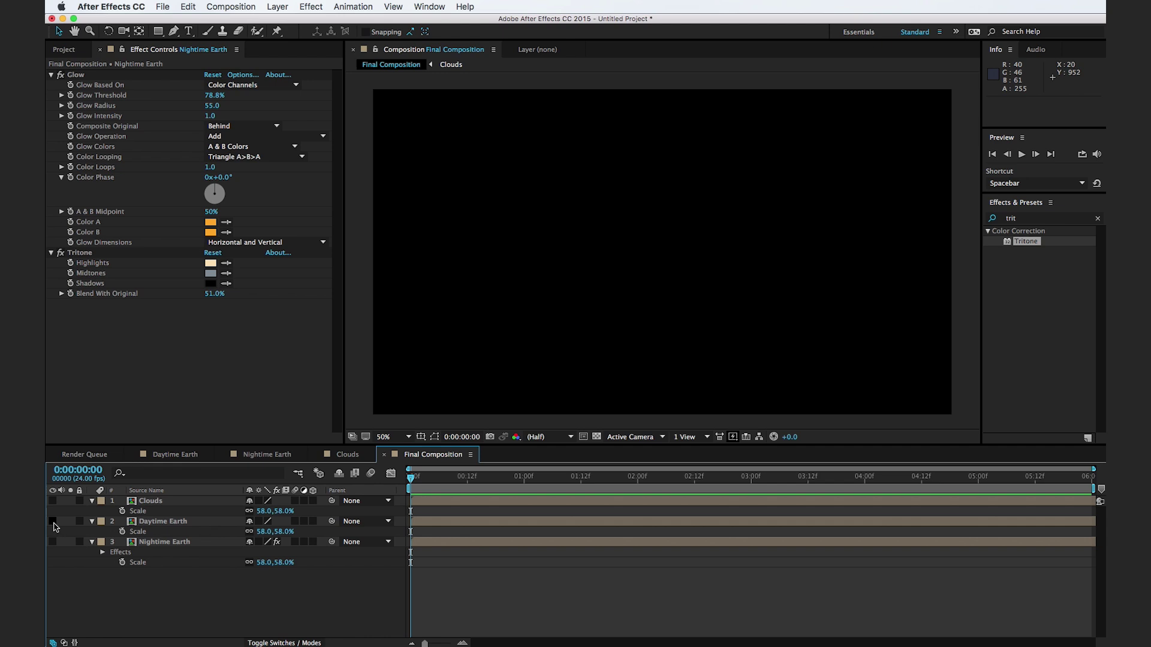
click(53, 521)
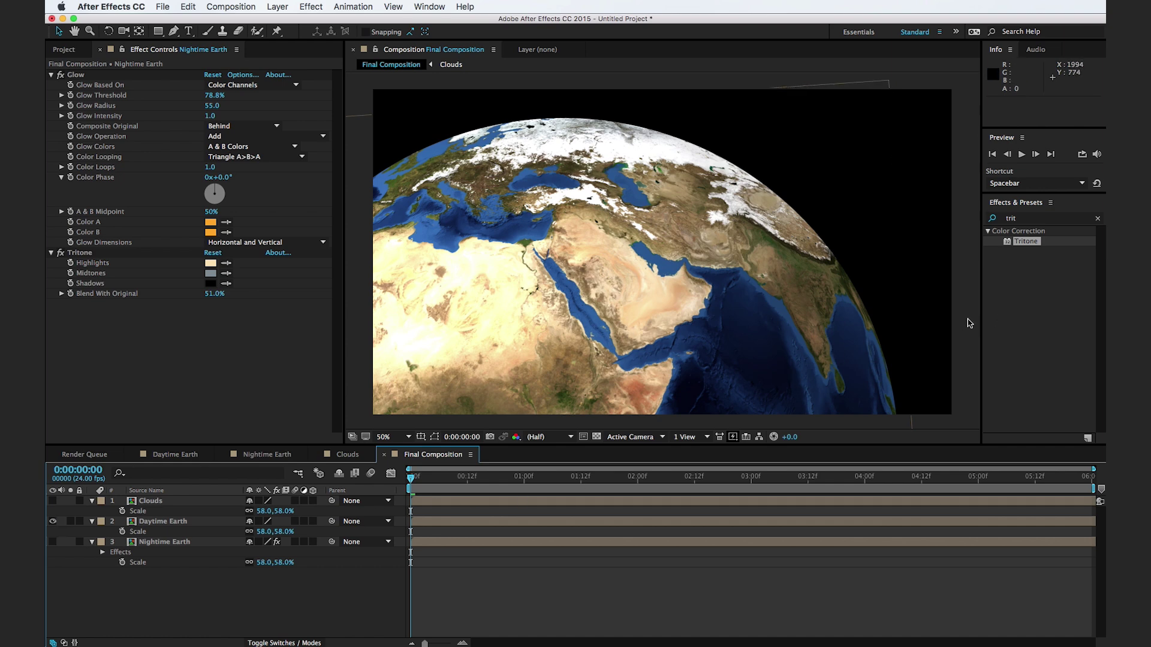
click(234, 521)
drag(1033, 249, 244, 522)
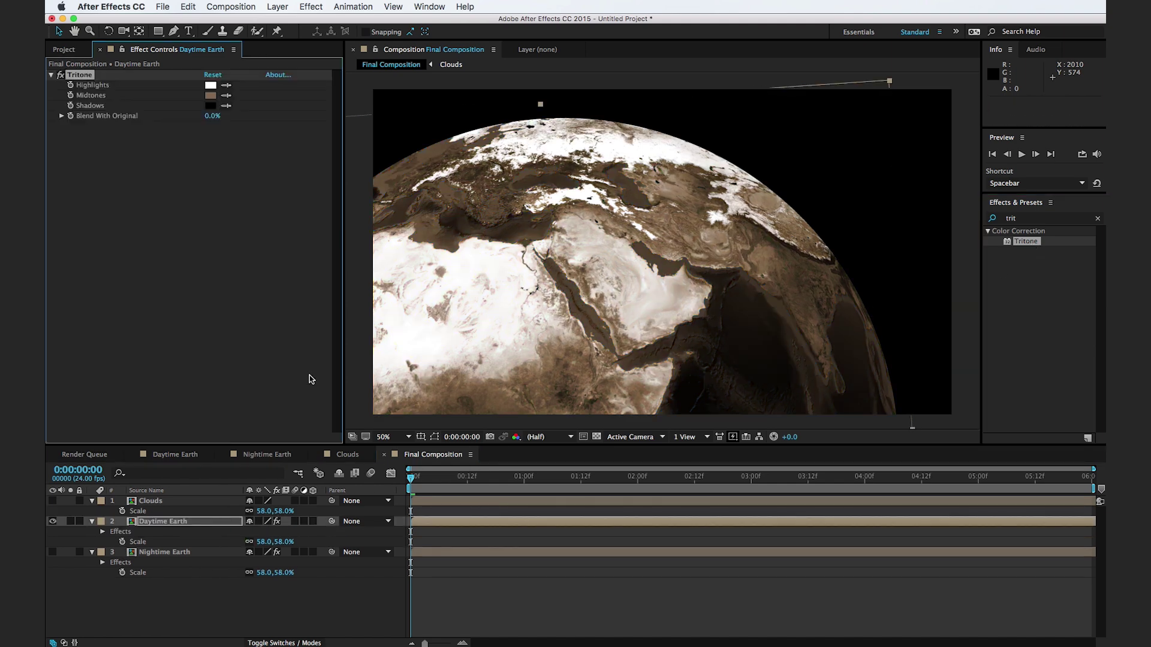
drag(213, 116, 228, 116)
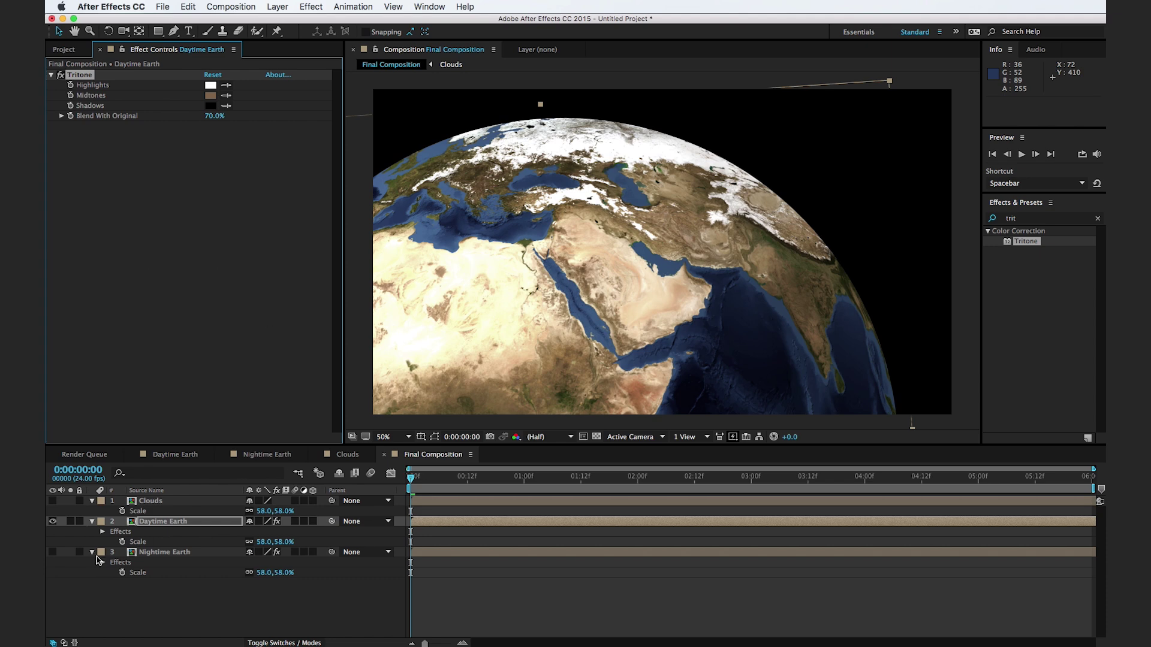
- Turn on visibility of the Nightime Earth layer and select Daytime Earth for masking
click(53, 552)
click(168, 552)
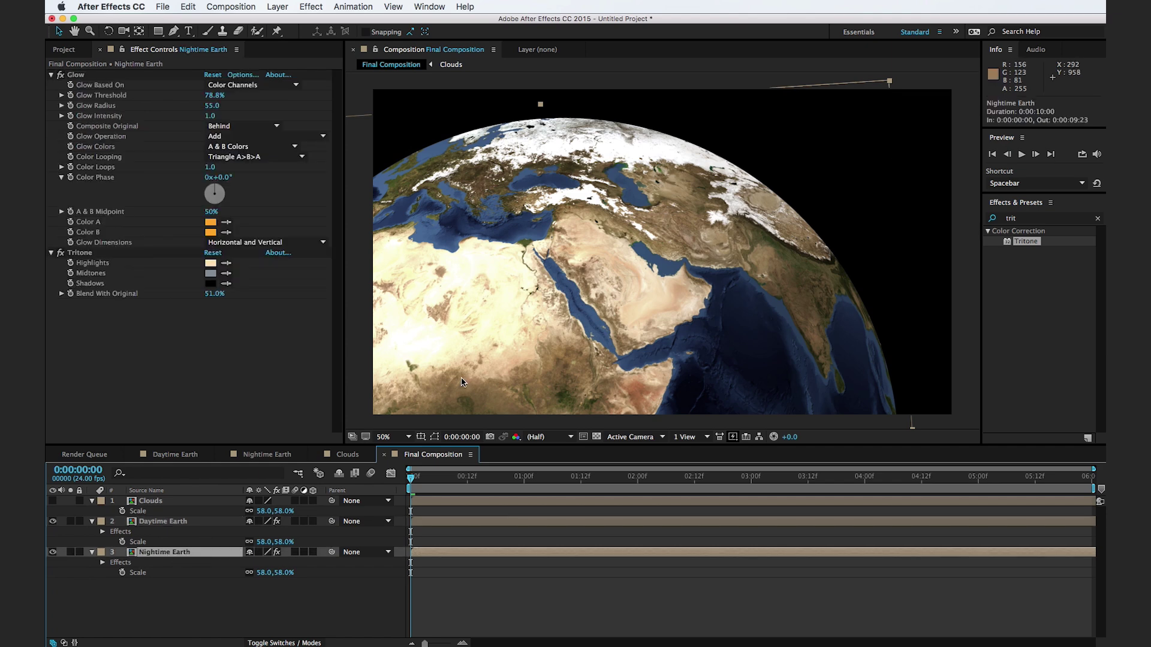
click(197, 523)
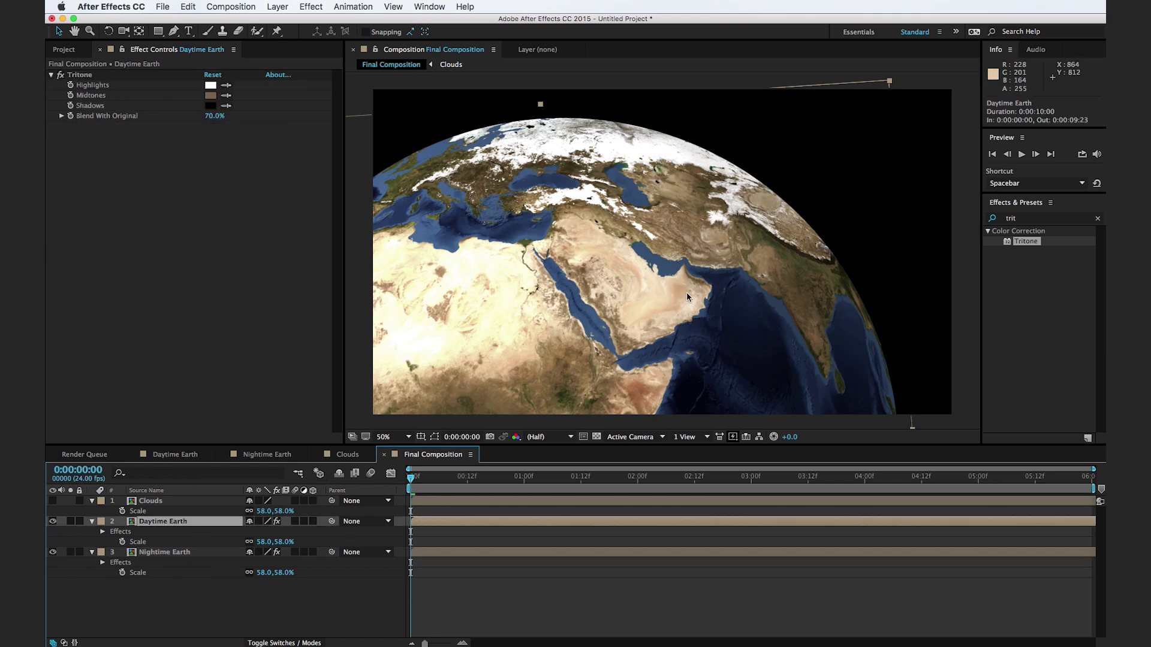
- Draw a closed five-point Pen mask on Daytime Earth, its curved edge running diagonally across the globe and the rest enclosing the lower-left area
key(comma)
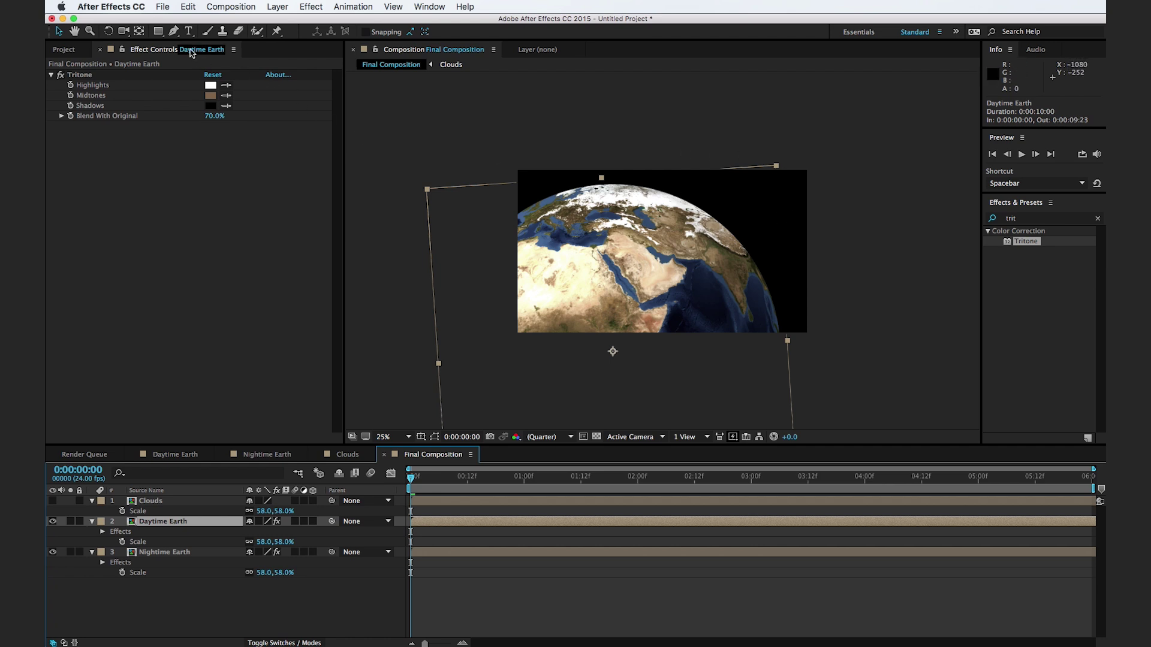
click(173, 30)
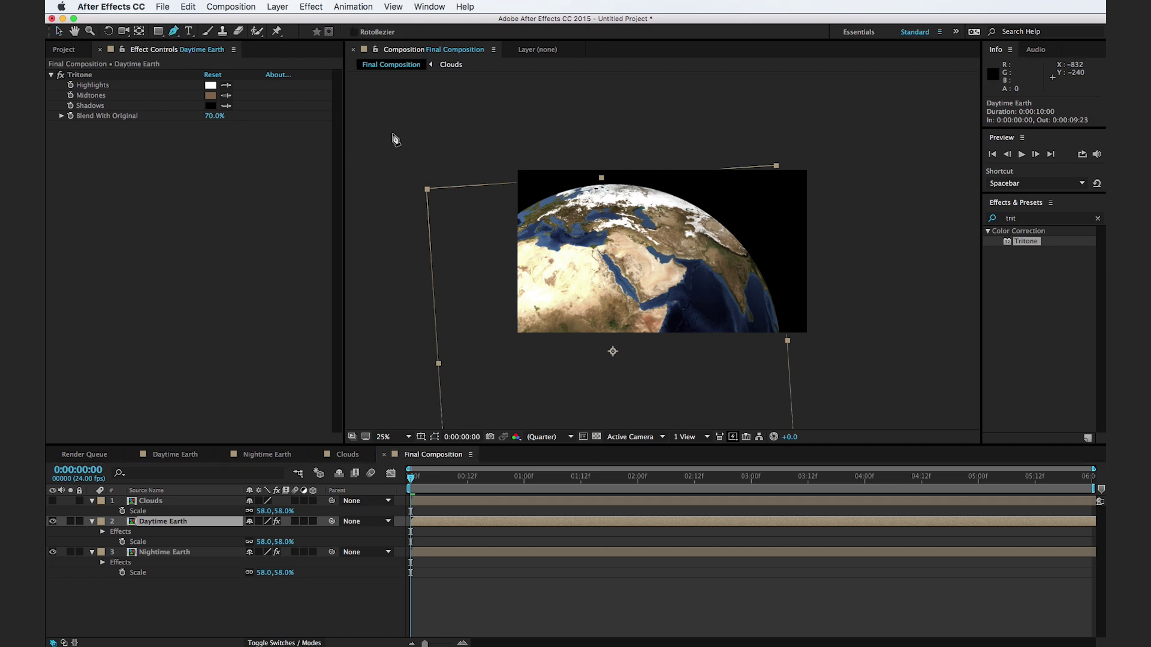
drag(420, 127, 482, 133)
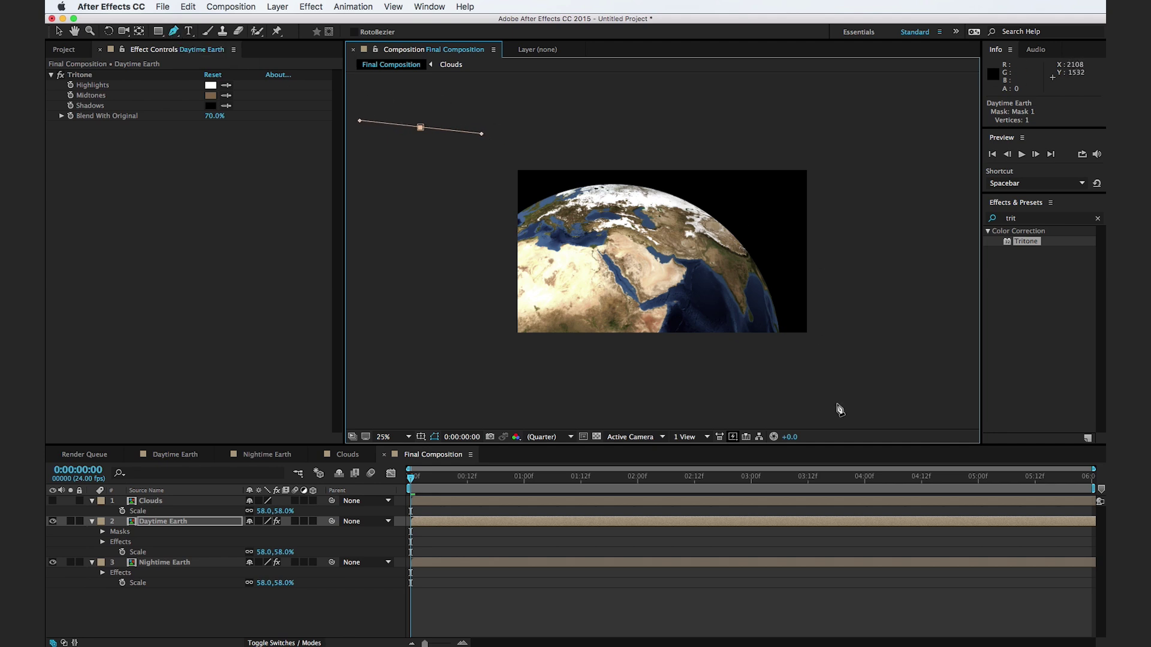
drag(822, 393, 930, 561)
key(comma)
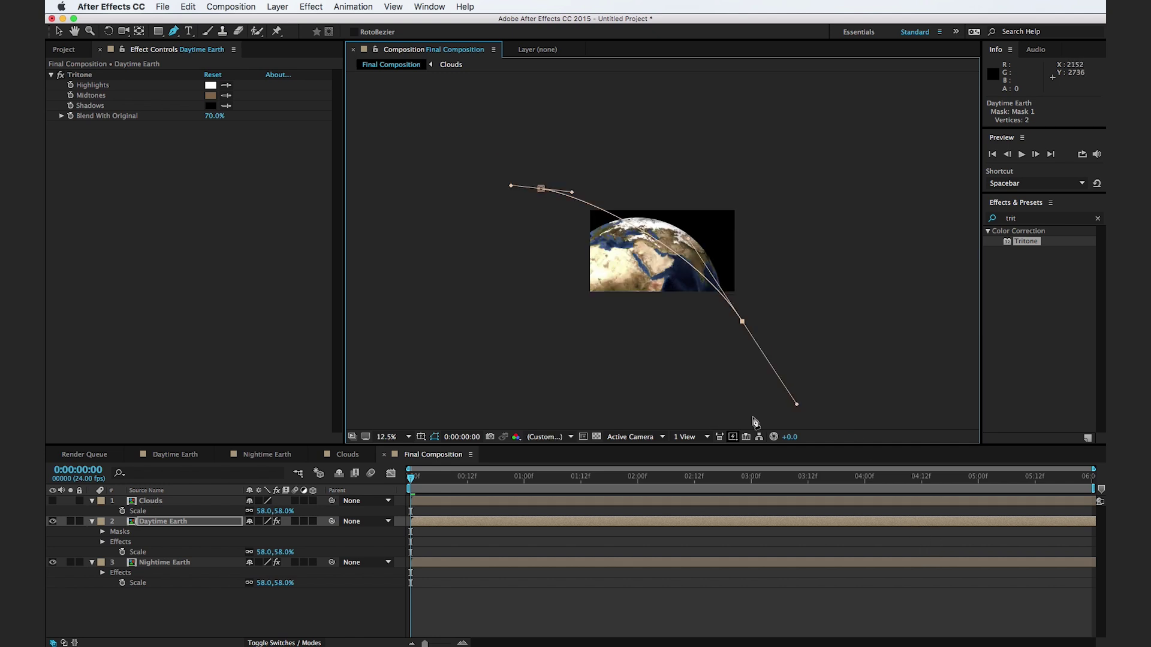
click(688, 404)
click(492, 388)
drag(460, 302, 460, 295)
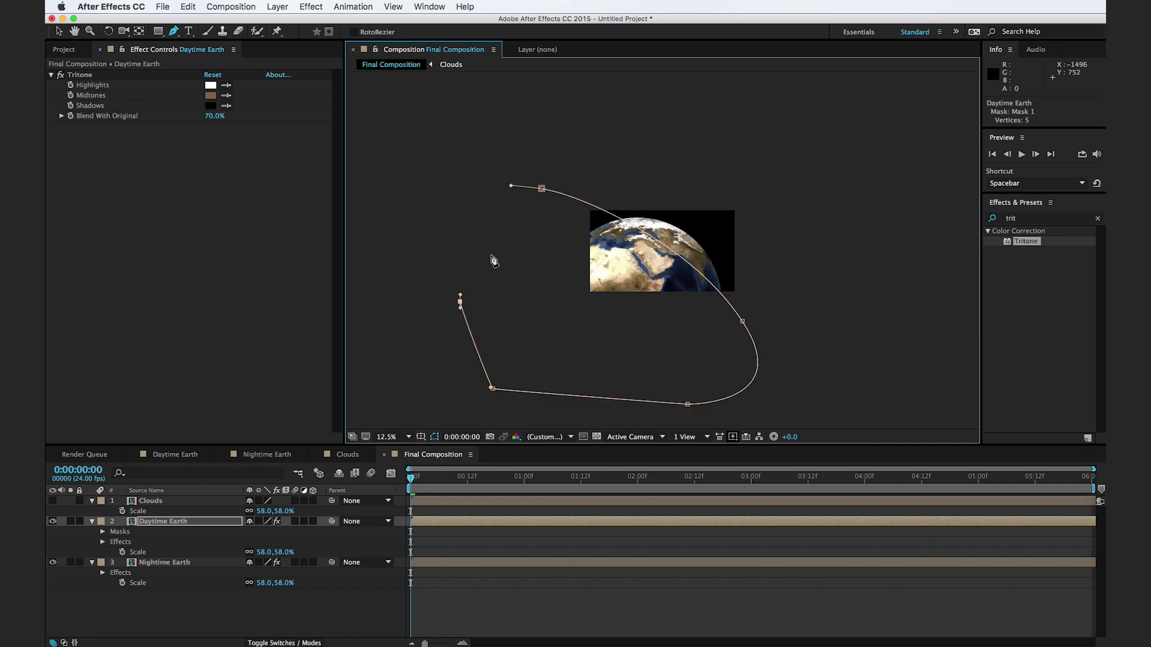
click(541, 189)
key(period)
key(period)
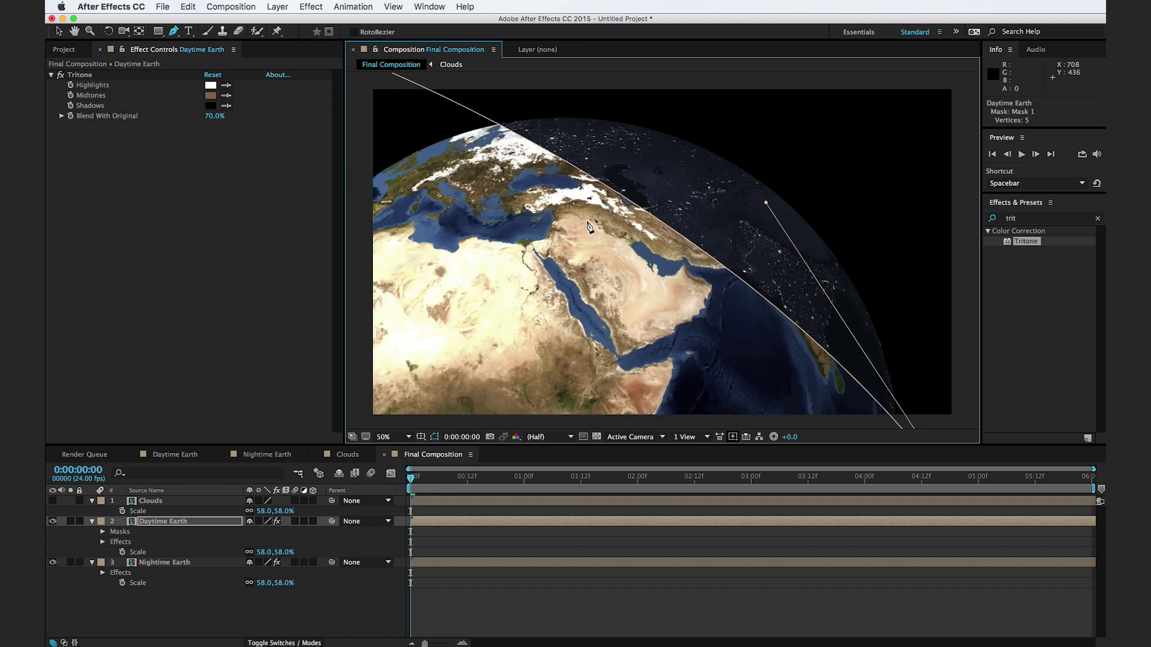
- Set the Daytime Earth mask to Subtract mode with a Mask Feather of 882 pixels
key(comma)
click(103, 532)
click(263, 543)
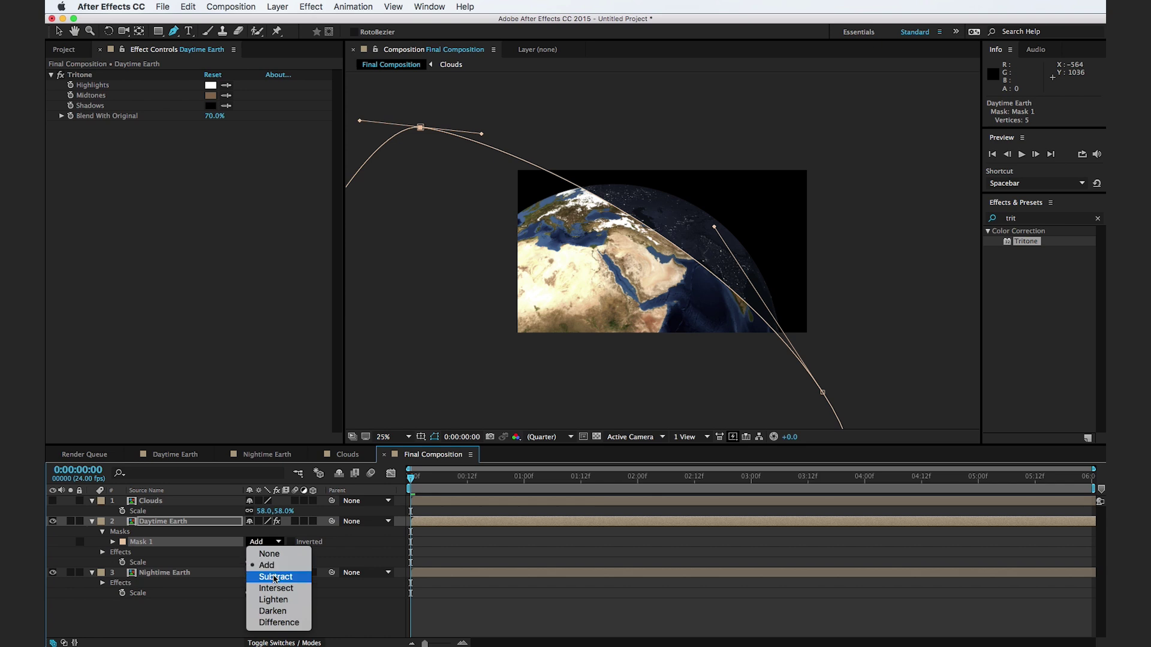
click(275, 578)
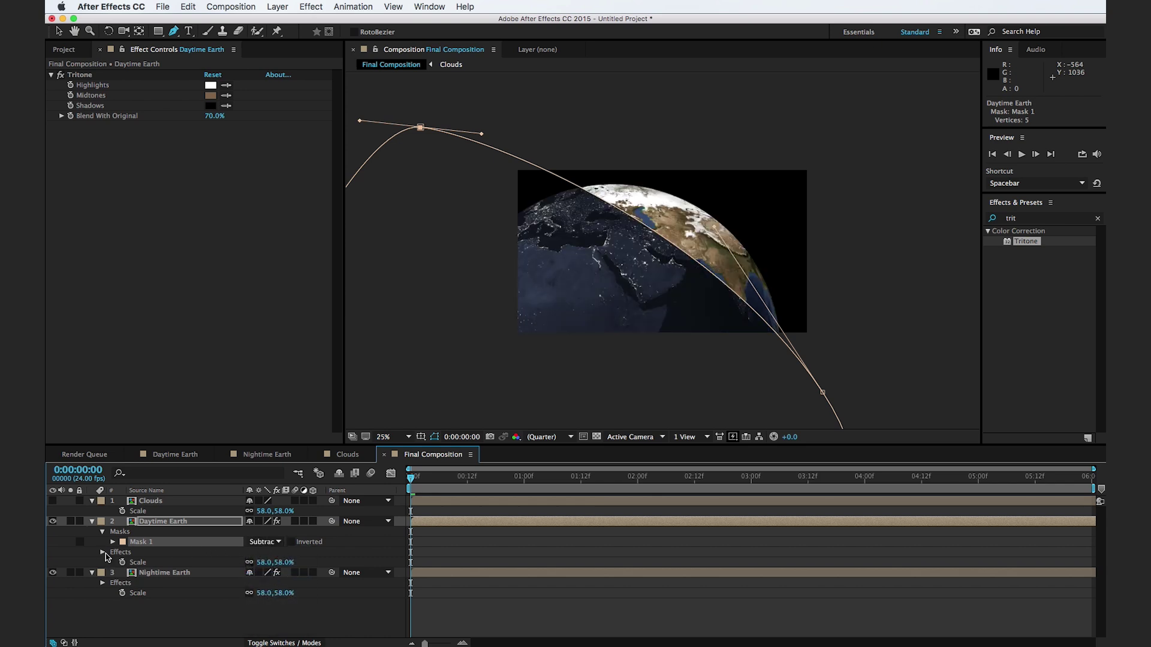
click(112, 542)
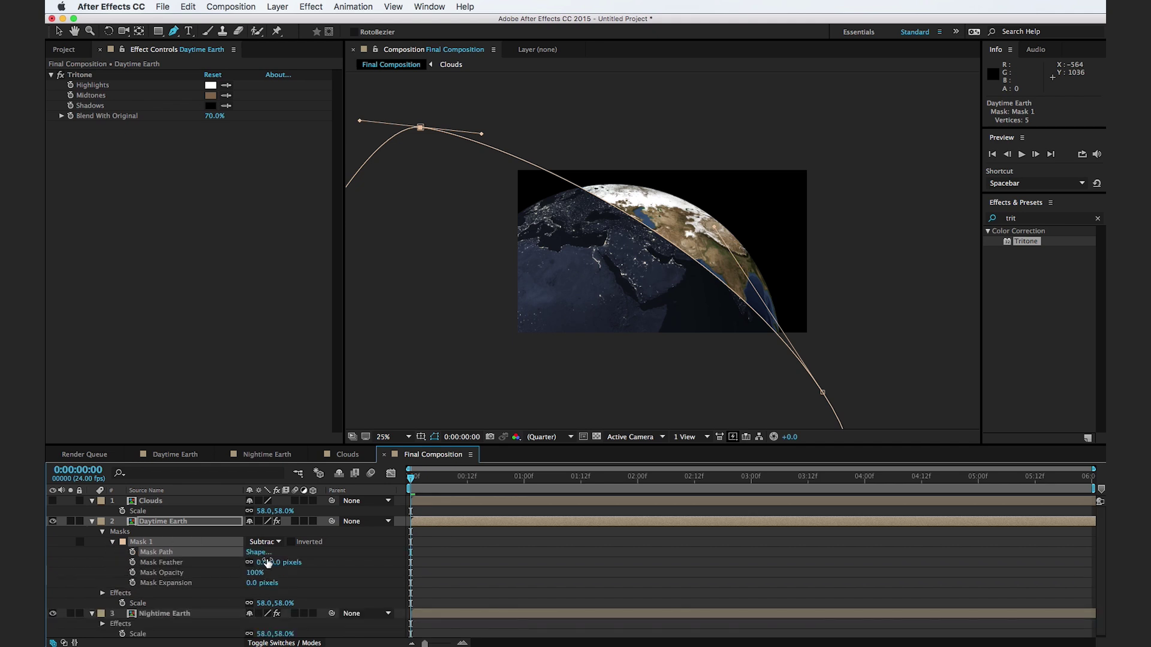
drag(271, 563, 668, 420)
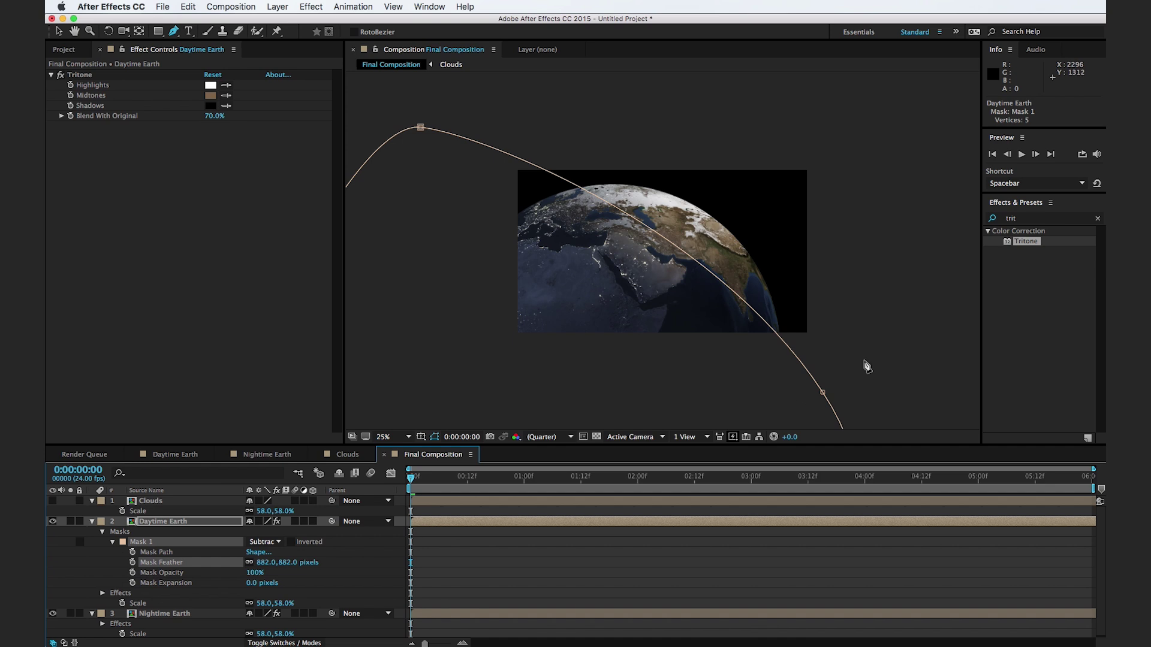
- Reposition the two curve points of the Daytime Earth mask up and to the right, beyond the globe, so the whole Earth is in night
key(v)
drag(822, 393, 783, 383)
drag(421, 128, 445, 156)
drag(856, 400, 436, 132)
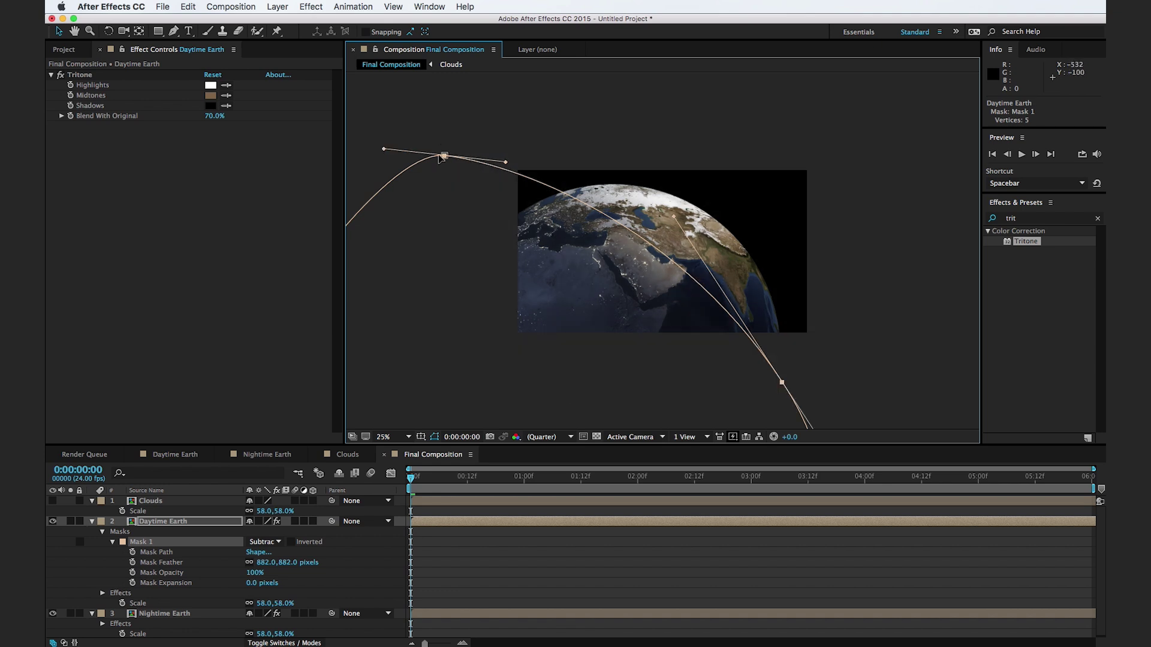
drag(444, 156, 550, 79)
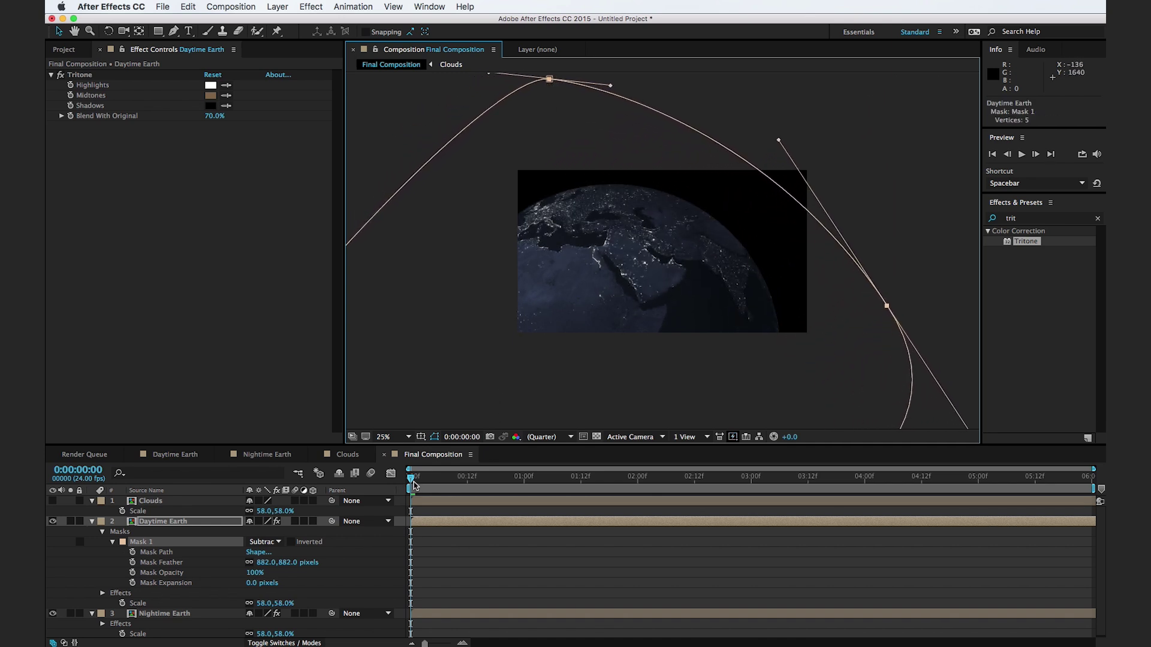
- Keyframe the Mask Path at 0:00:01:00, and at 0:00:05:23 move its two curve points down-left across the globe to reveal daylight
drag(414, 480, 524, 490)
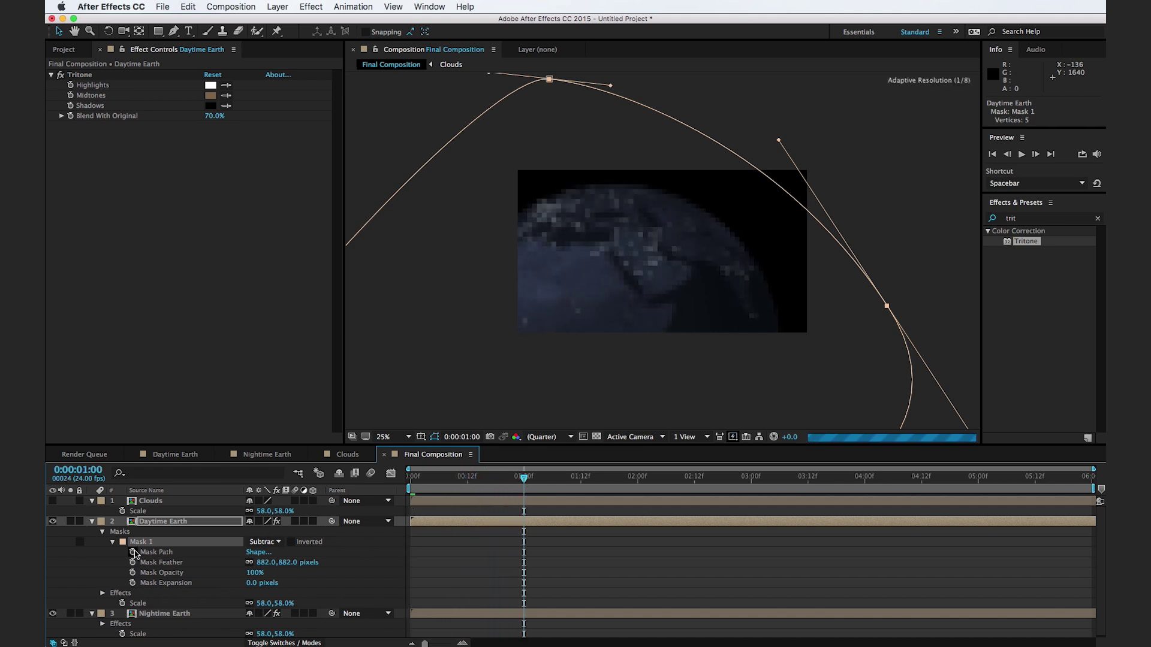
click(132, 553)
drag(524, 480, 1087, 479)
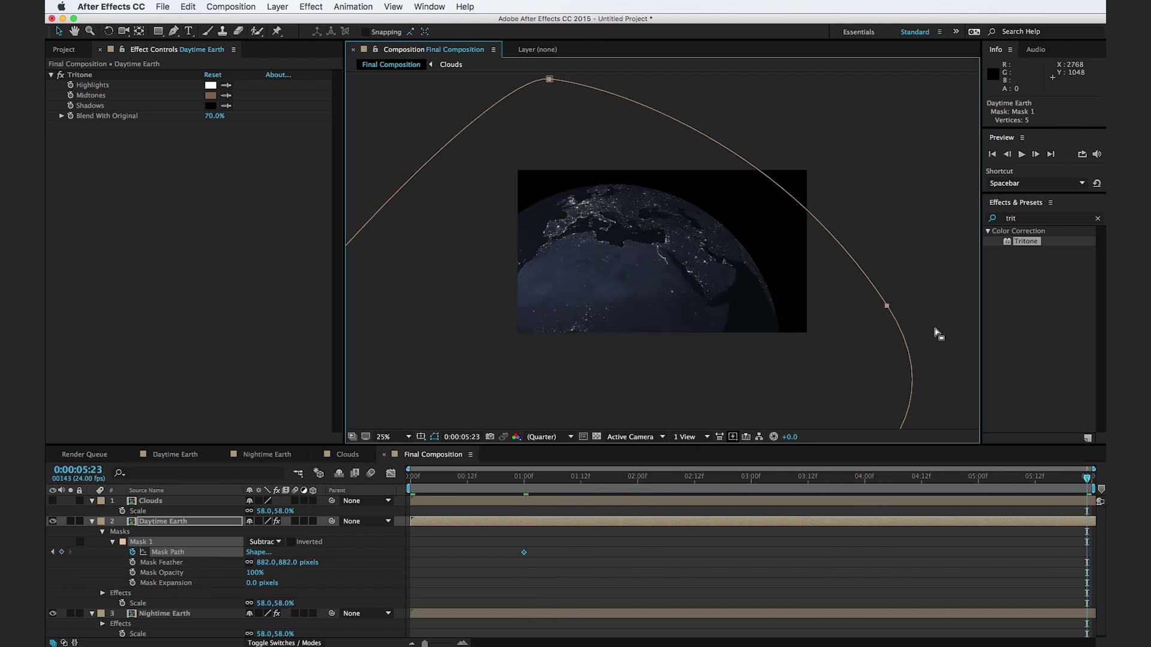
drag(937, 330, 525, 68)
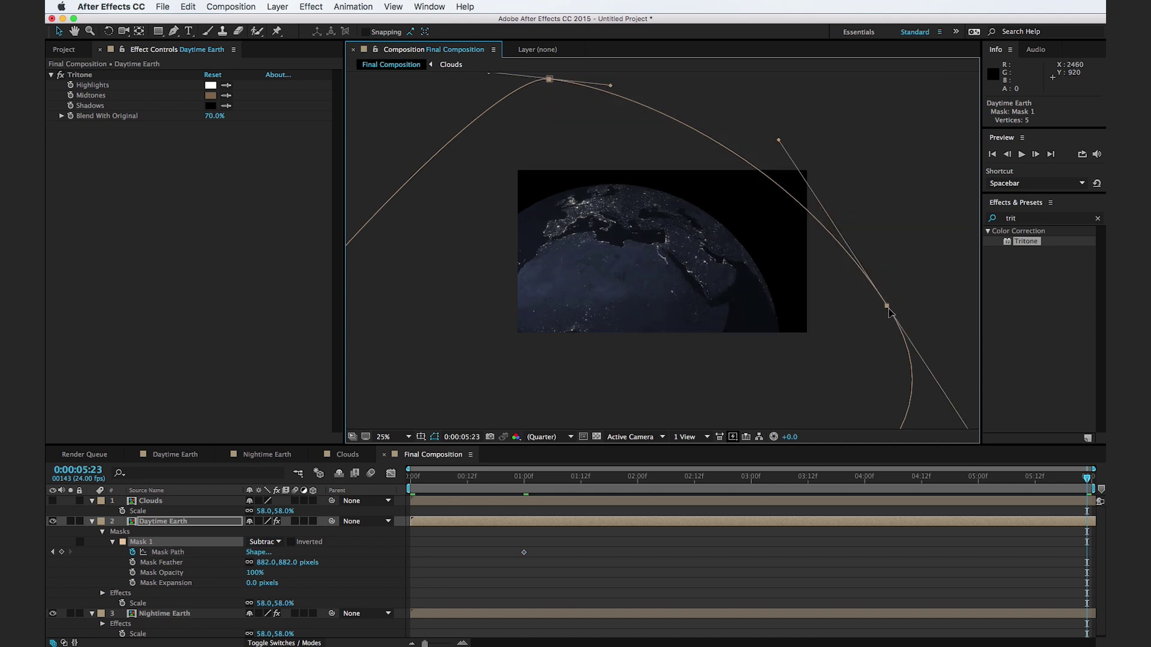
drag(887, 306, 773, 411)
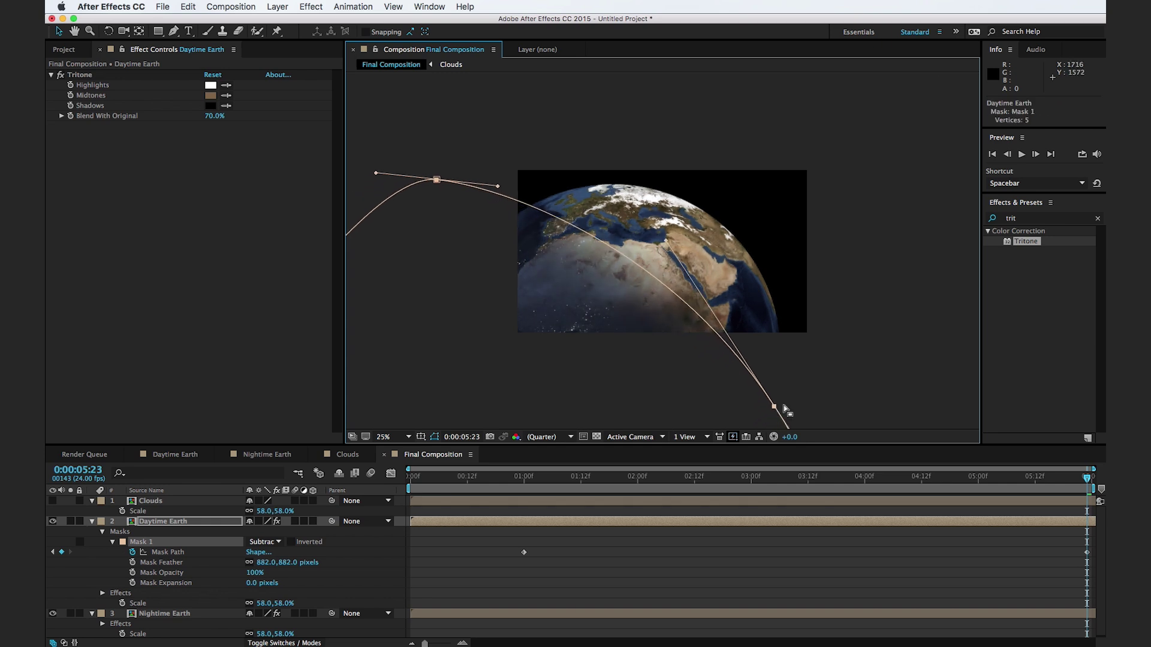
click(922, 363)
click(926, 361)
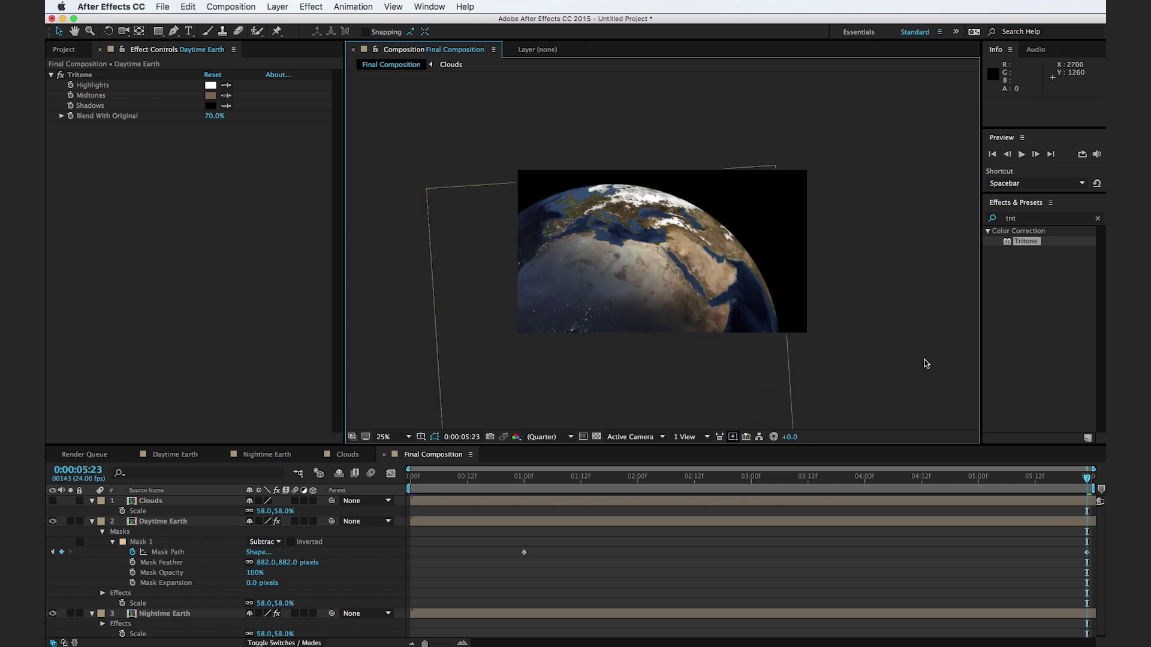
drag(519, 482, 1086, 491)
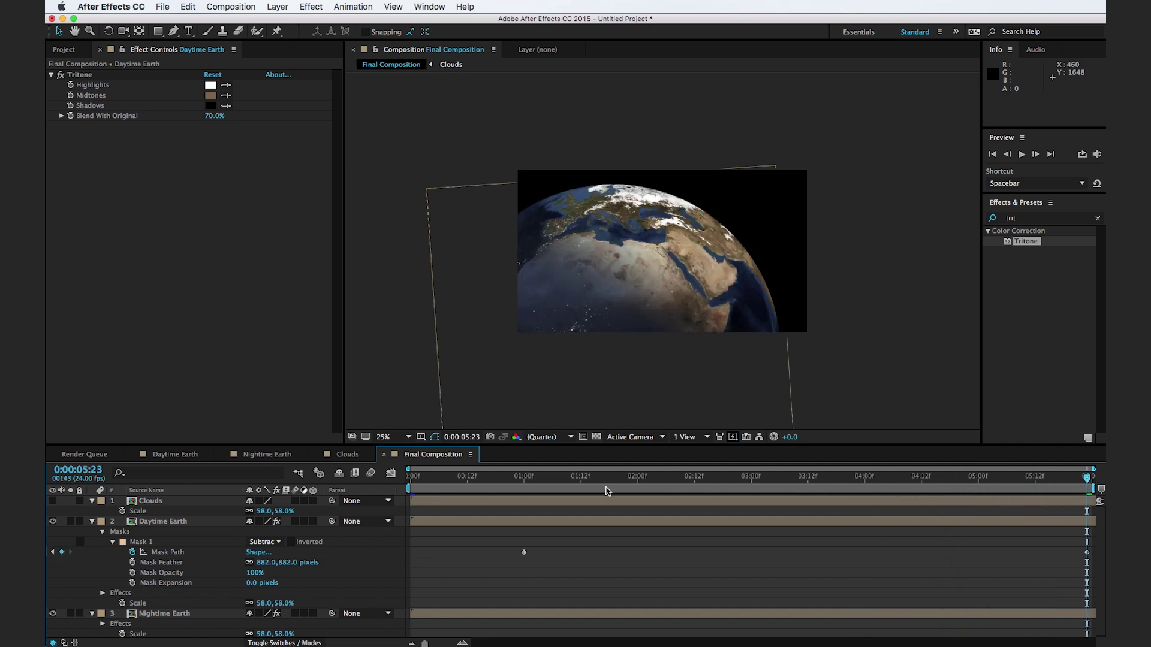
- Show the Clouds layer and apply Shift Channels to it with Take Alpha From set to Luminance
click(91, 521)
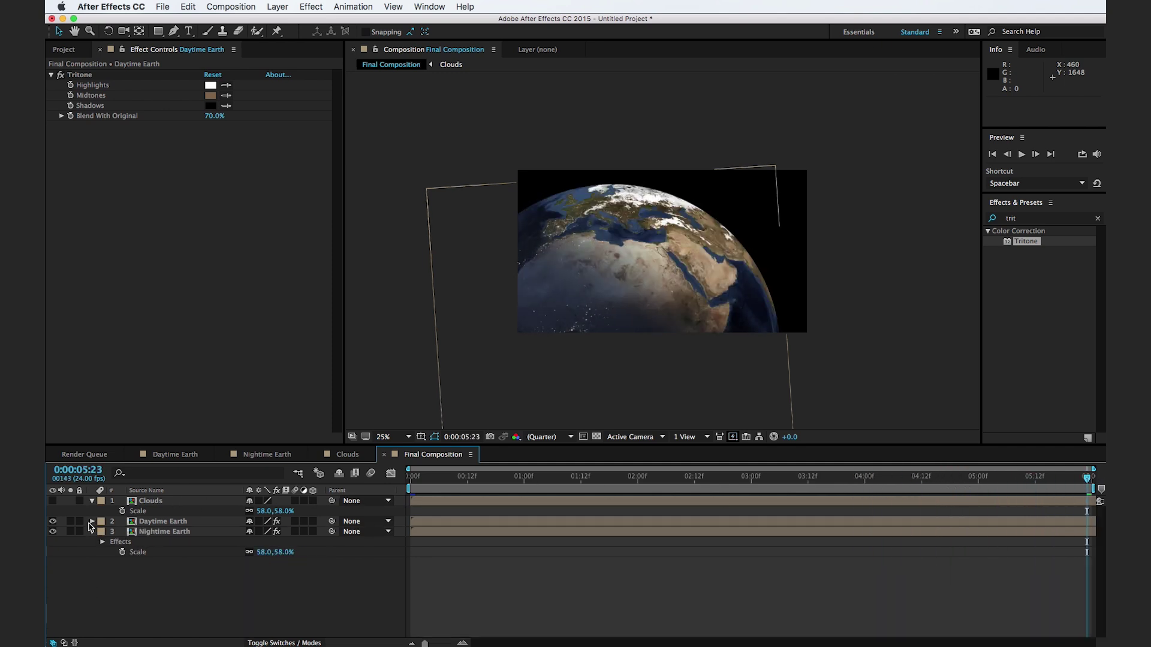
click(52, 502)
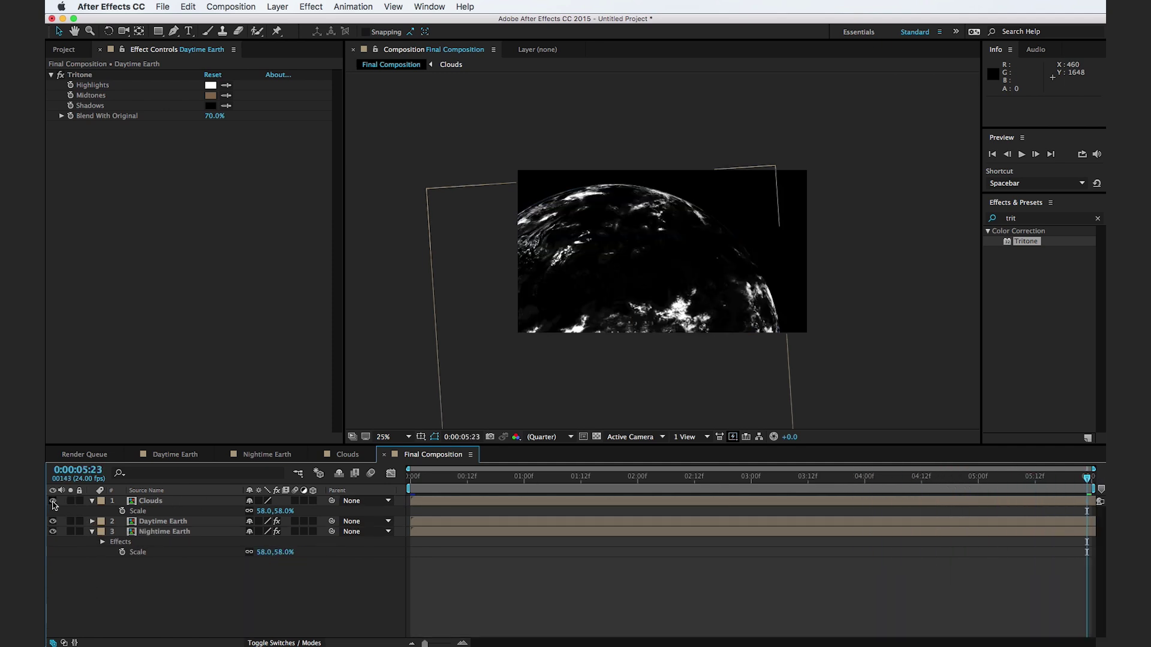
click(151, 503)
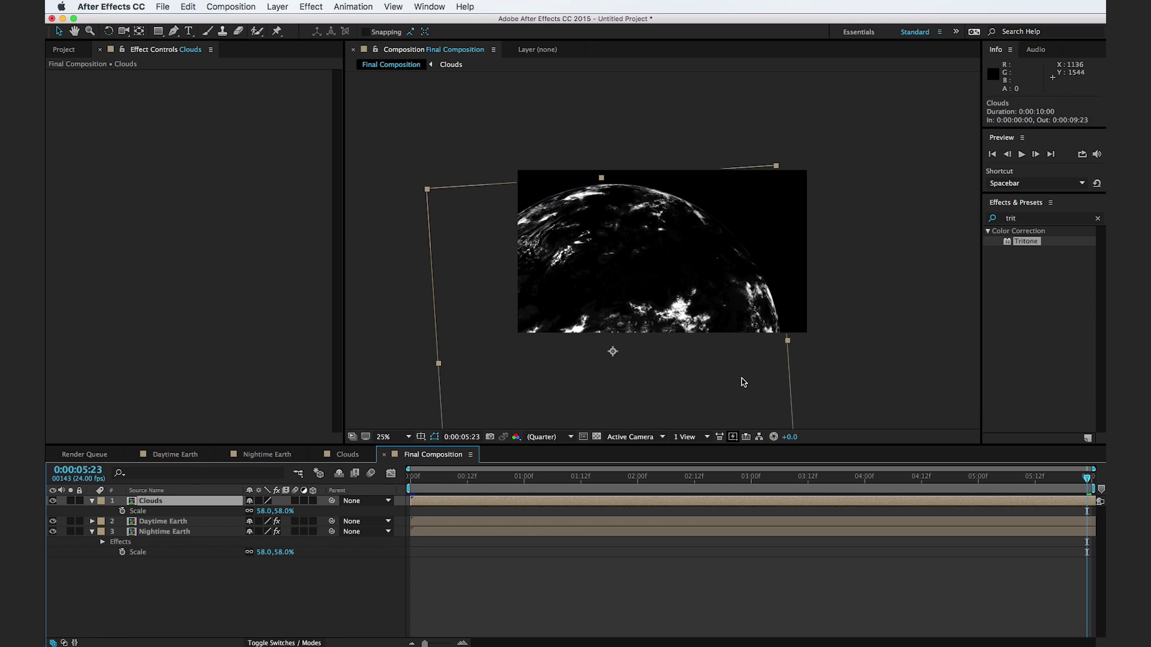
click(1027, 221)
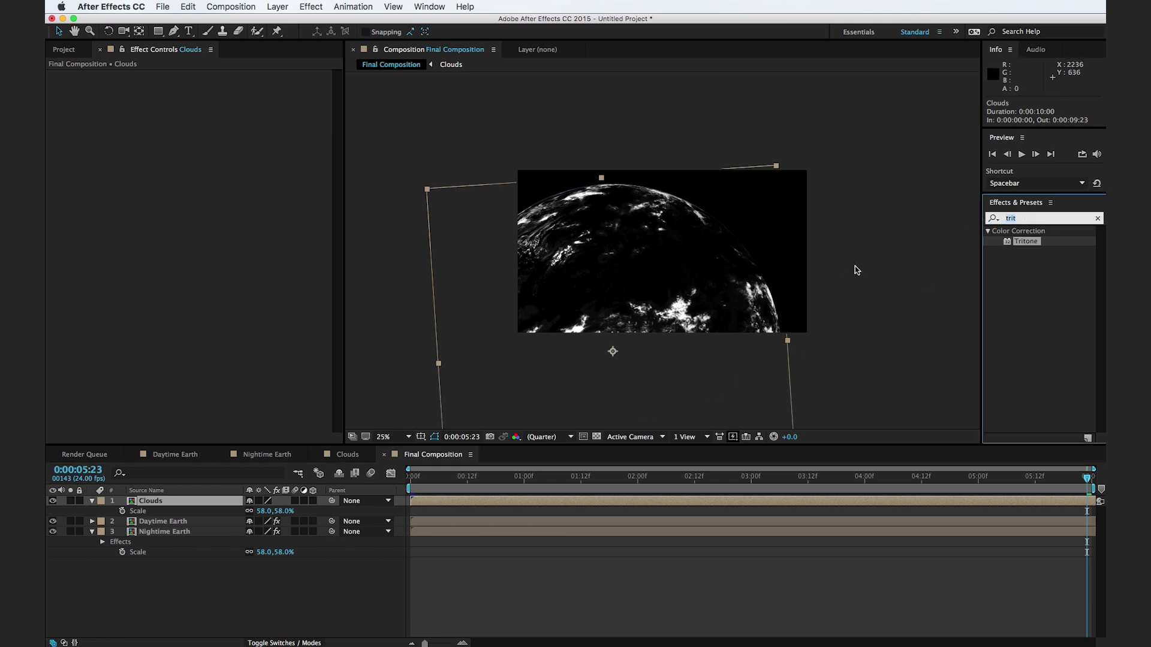
text(shif)
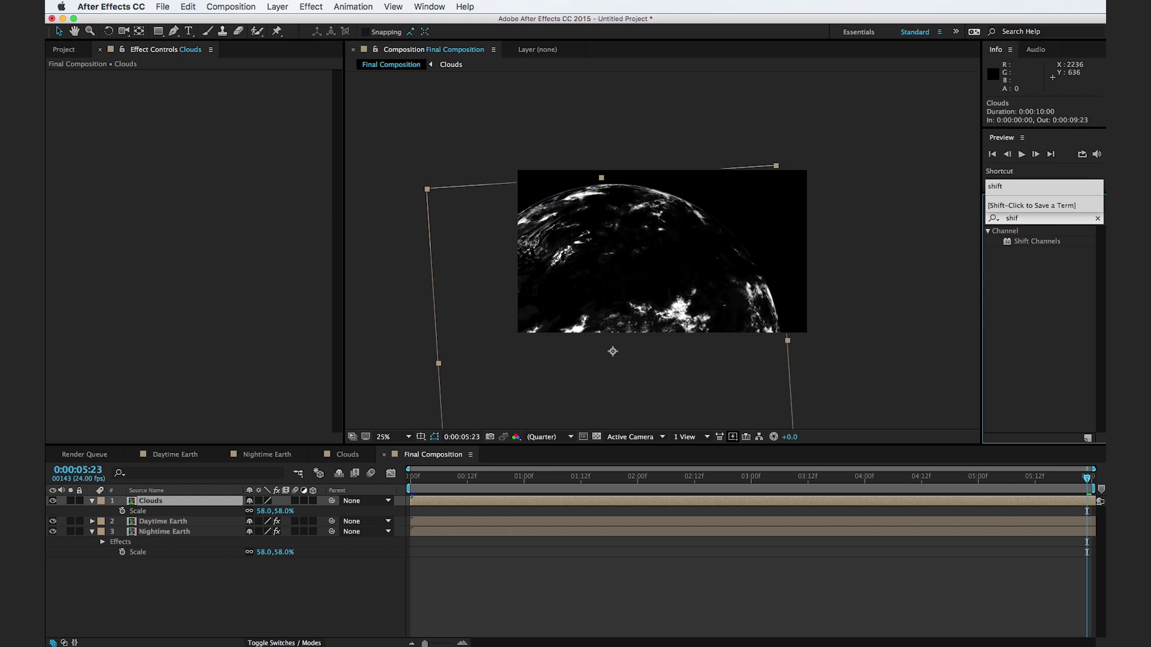
drag(1045, 245, 200, 504)
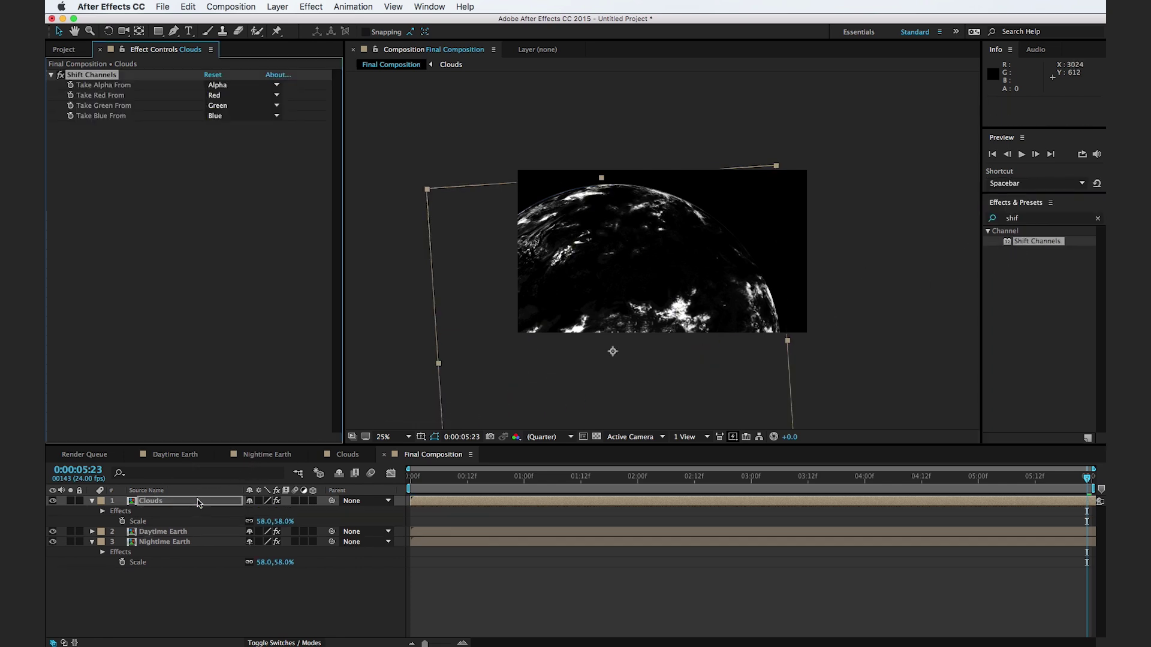
click(277, 86)
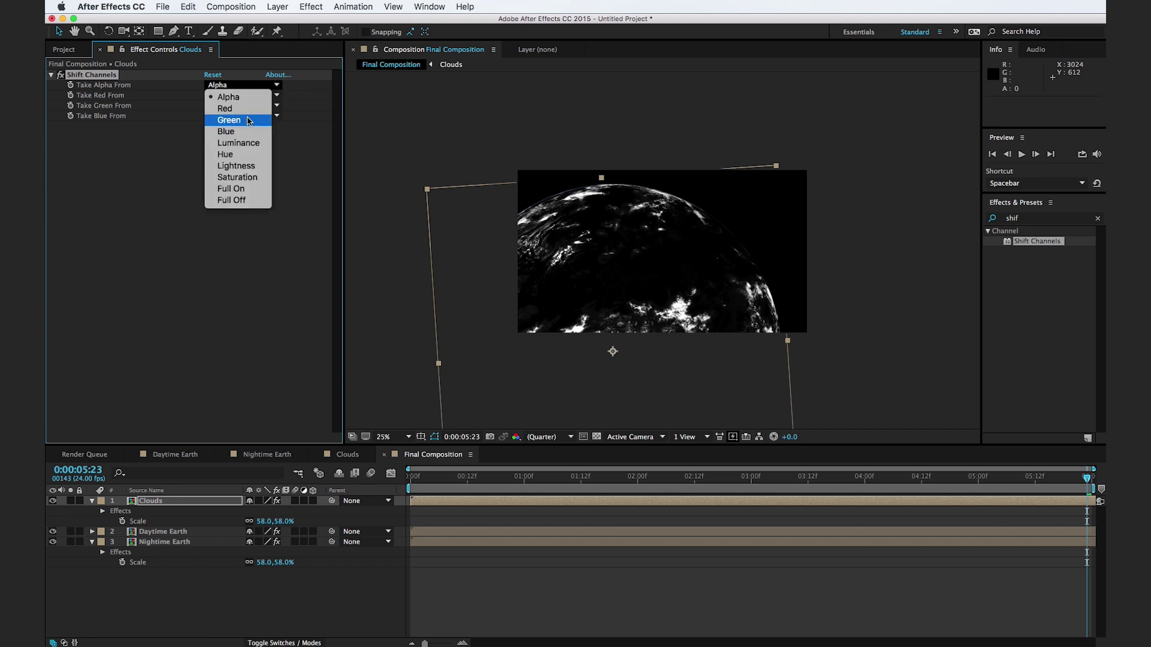
click(238, 143)
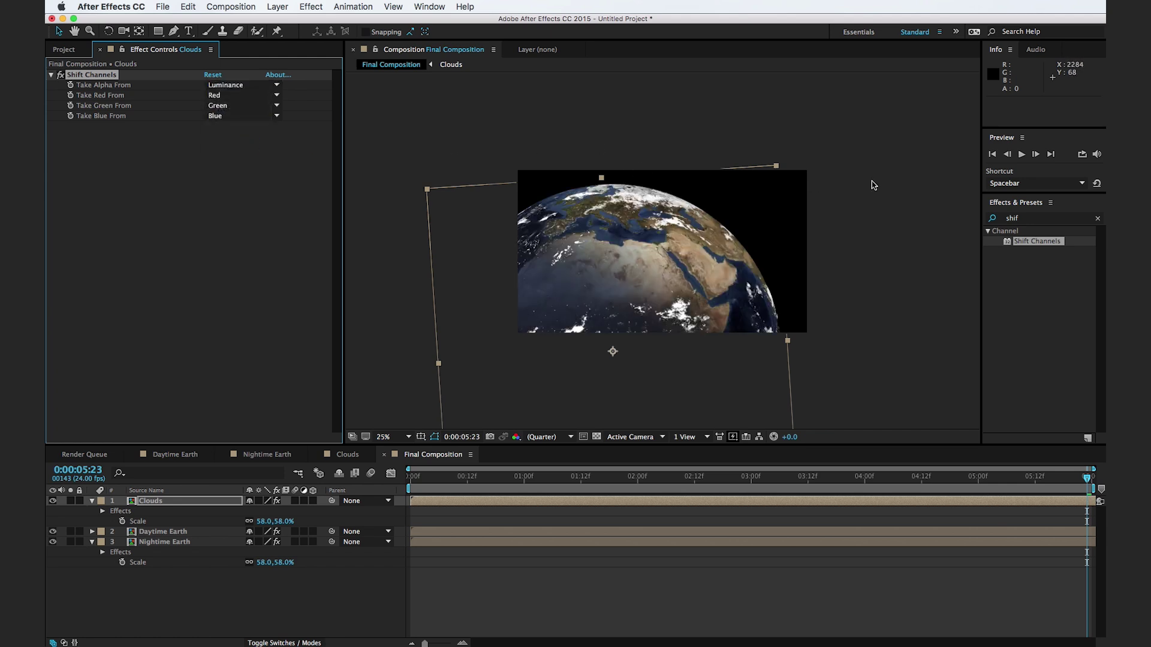
- Apply the Gradient Ramp effect to the Clouds layer
key(period)
key(comma)
key(period)
key(space)
mouse_move(638, 289)
mouse_down()
mouse_move(652, 267)
mouse_move(647, 283)
mouse_up()
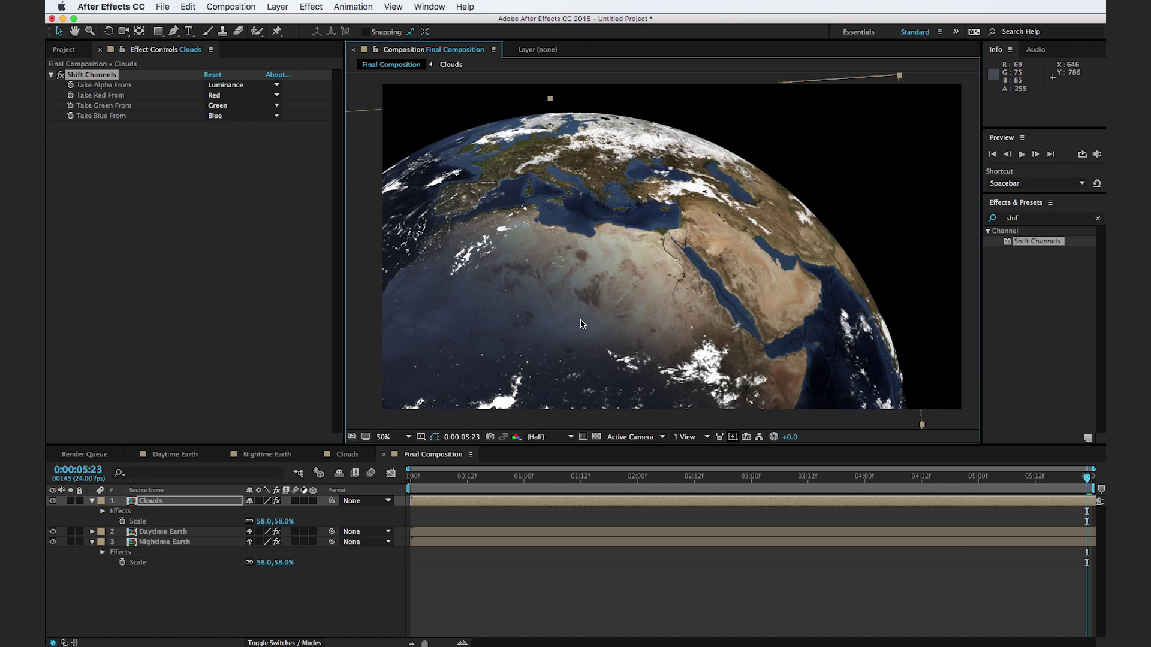
click(1005, 222)
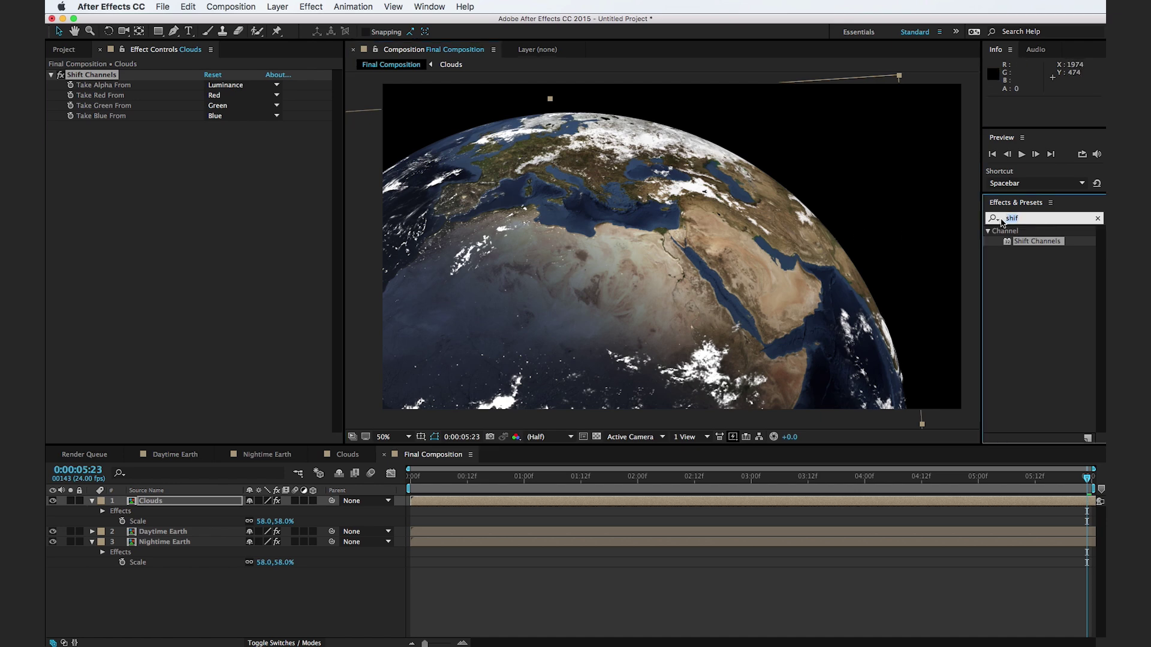
text(ramp)
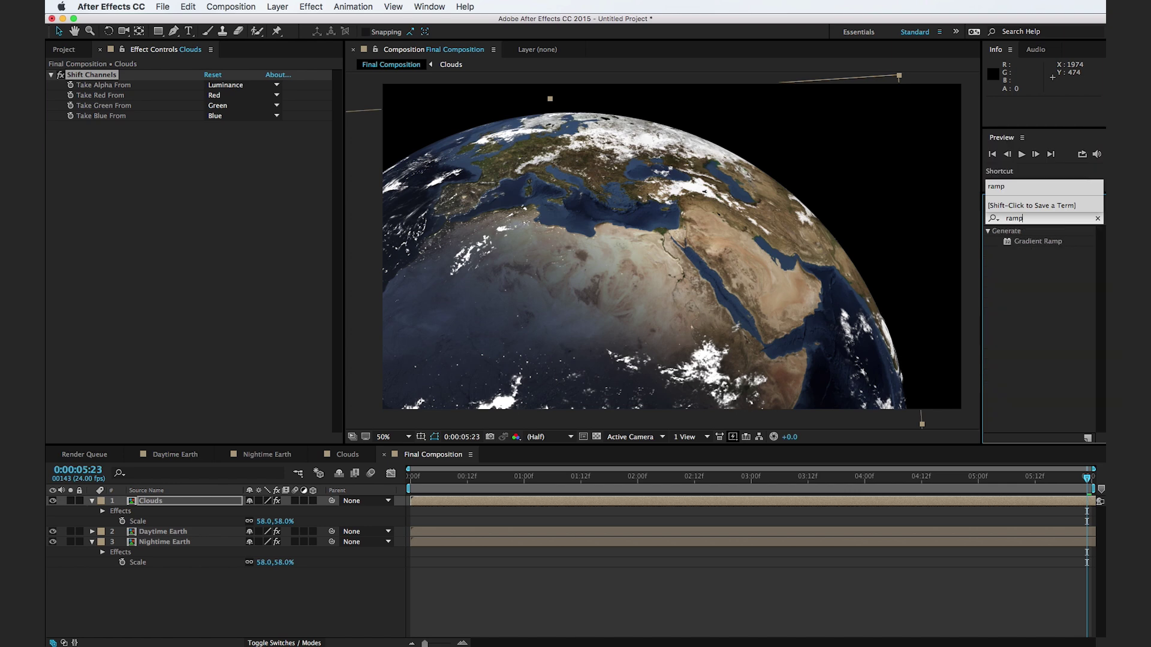
drag(1040, 244, 159, 501)
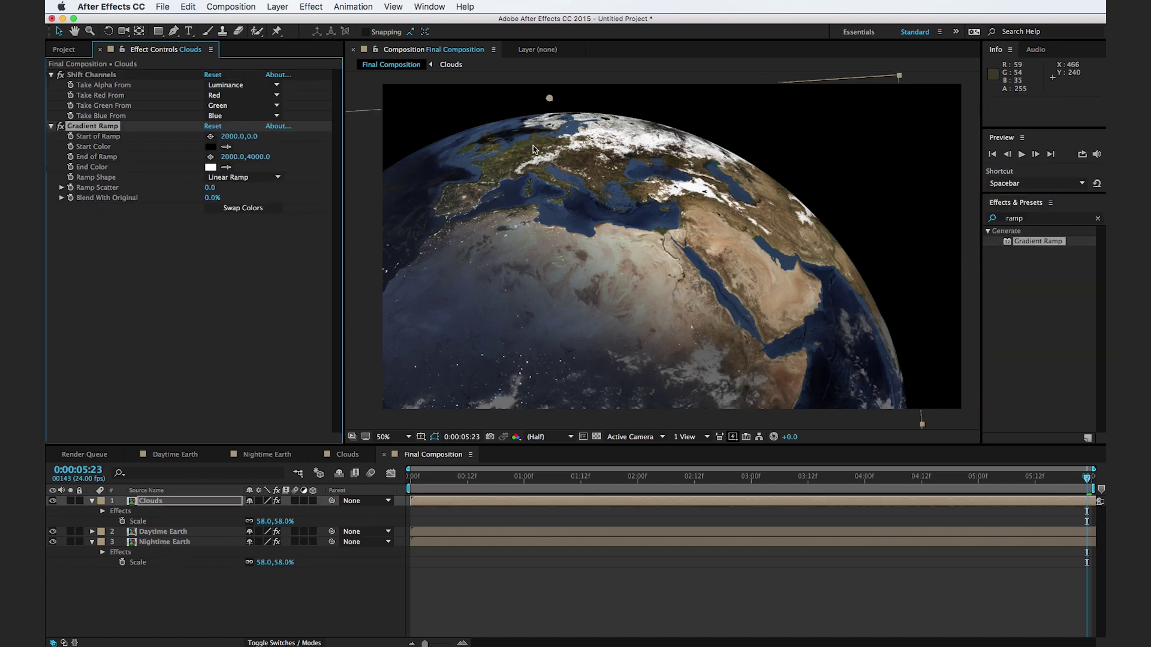
- Place the Clouds ramp start at about 3395, 276 and its end at about 2391, 1040, and swap the ramp colors
drag(550, 100, 794, 131)
key(comma)
key(comma)
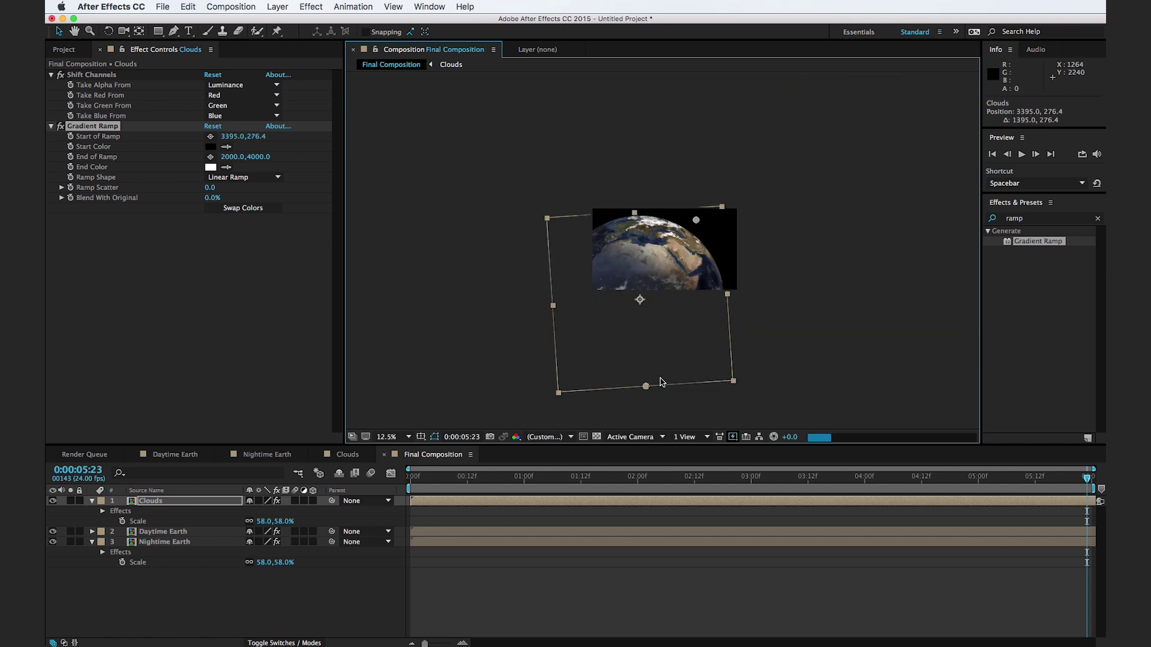
drag(639, 386, 654, 259)
key(period)
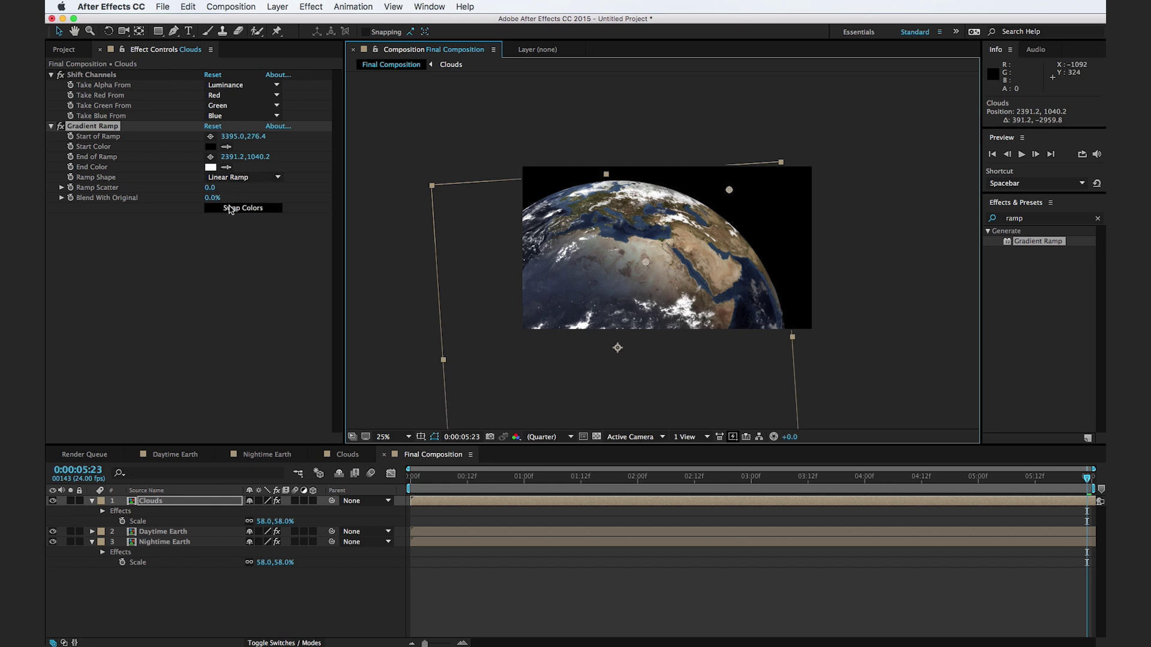
click(231, 209)
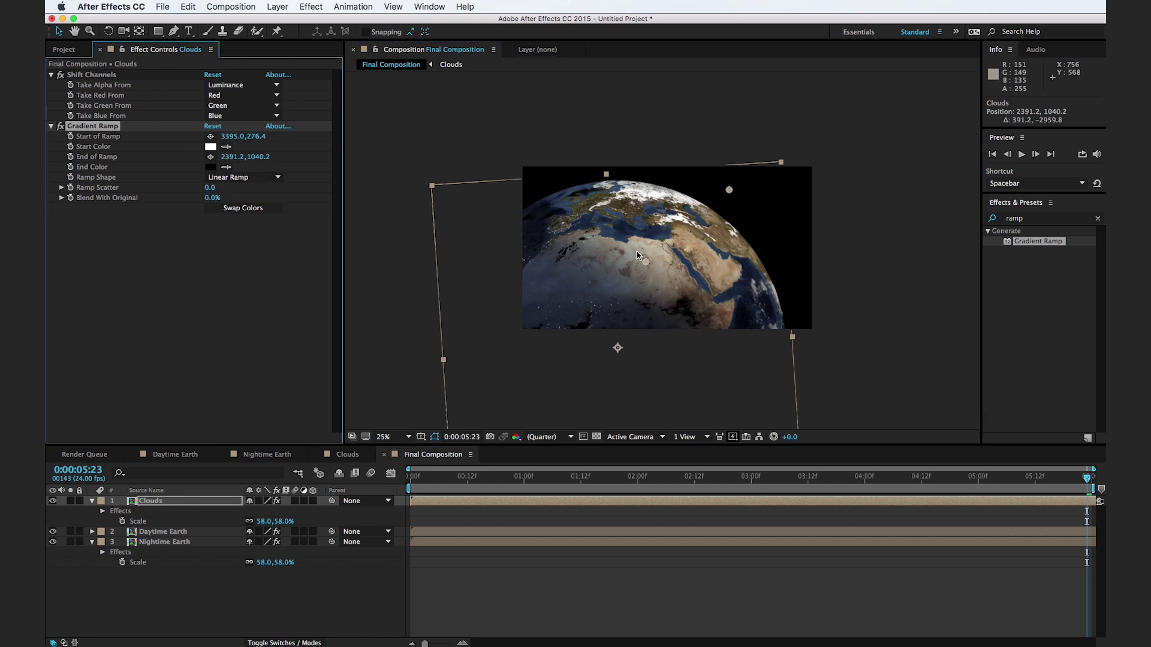
- Move the Clouds ramp end to about 2283, 1109 and set the ramp's start color to light gray, about DBDBDB
drag(645, 266, 636, 273)
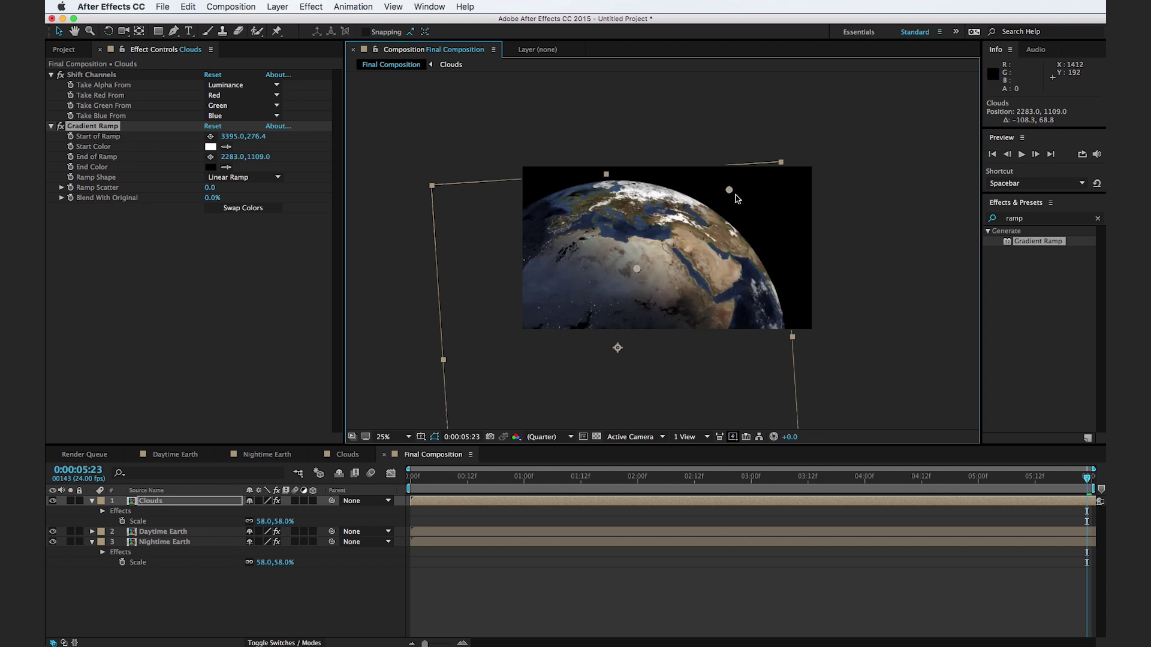
click(211, 147)
drag(763, 251, 754, 271)
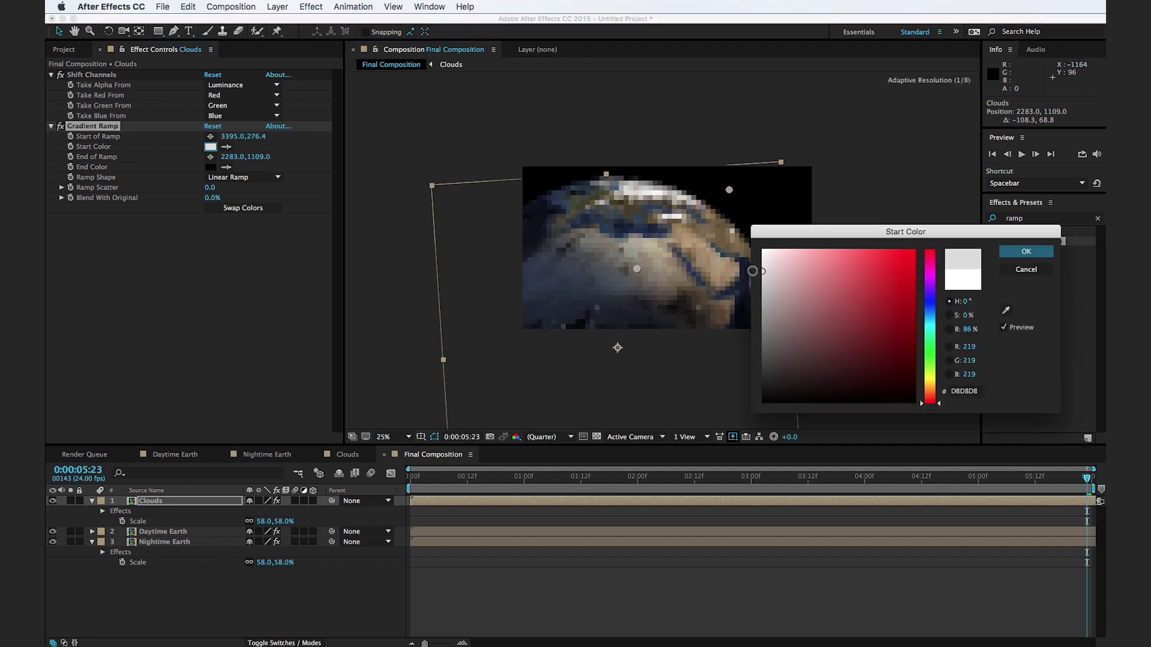
click(1013, 253)
- Set the Clouds ramp's end color to dark gray 393939
click(210, 166)
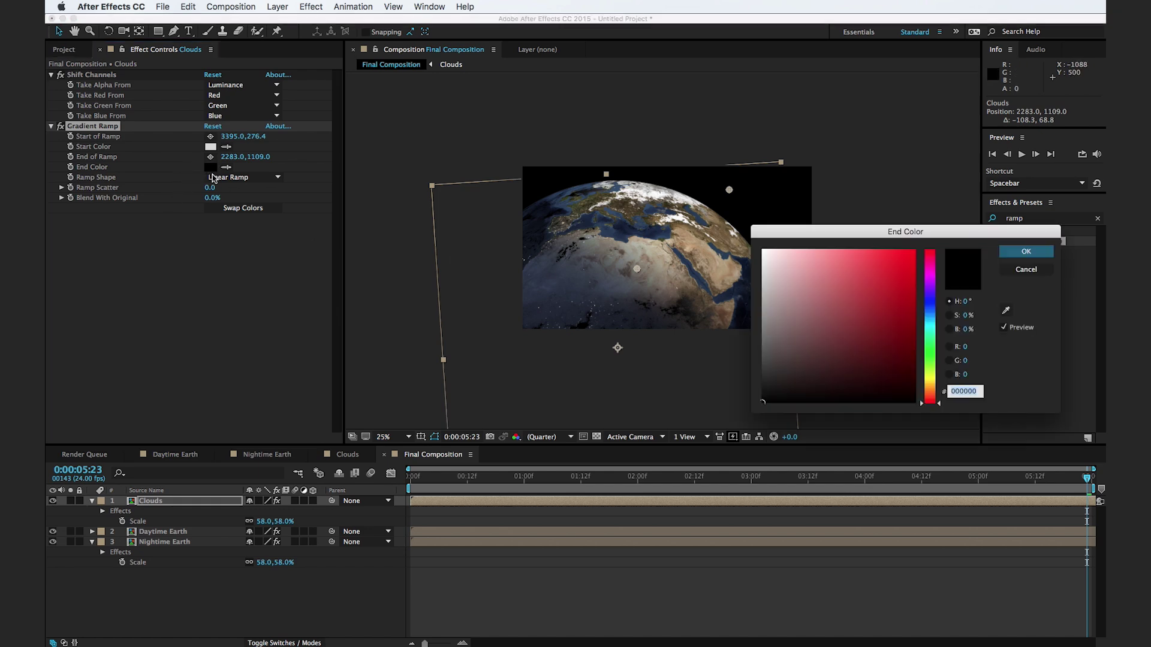
drag(784, 343, 773, 370)
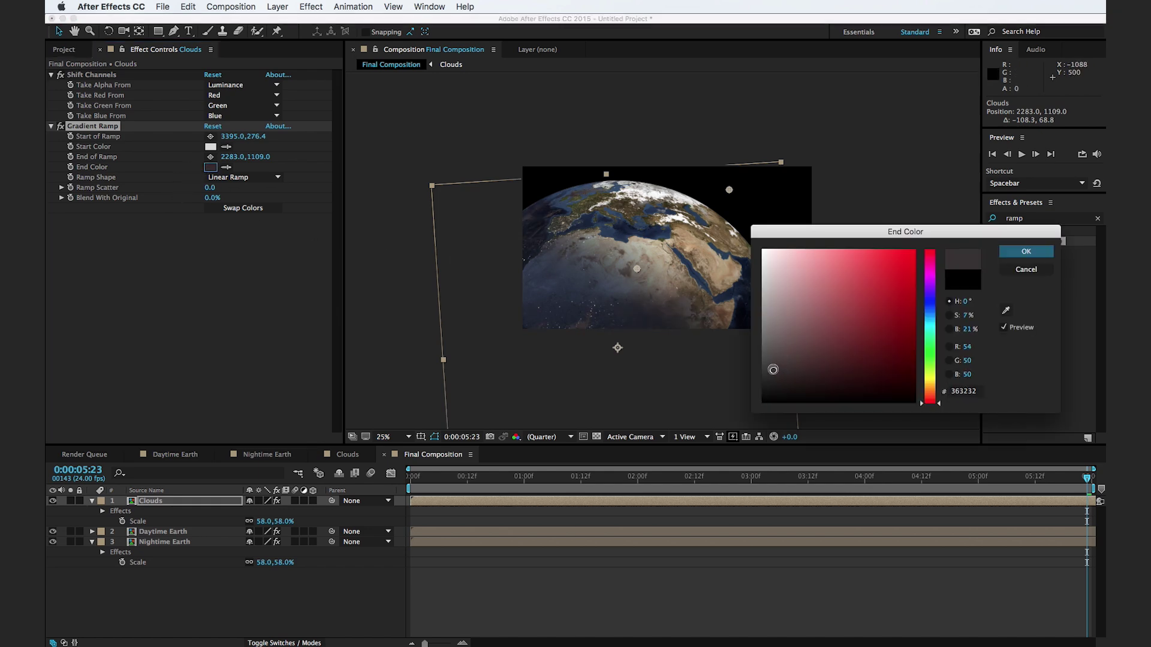
click(1026, 252)
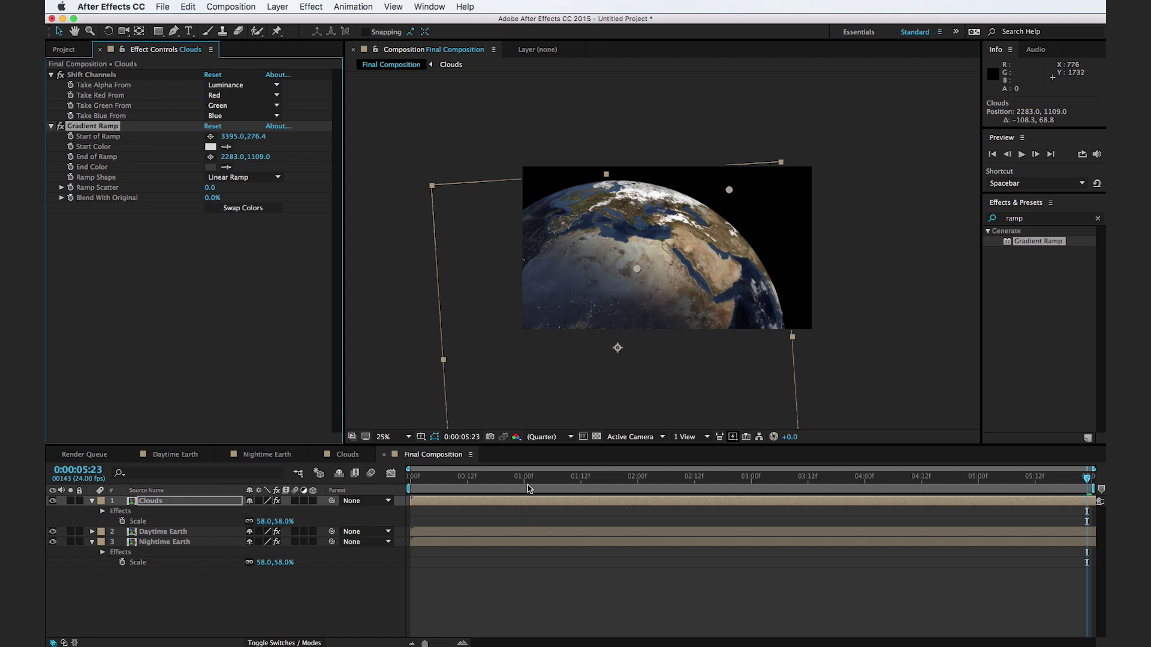
- At 0:00:01:00, the first Daytime Earth mask keyframe, keyframe the Clouds ramp's start at about 4224, -242 and its end at about 3178, 643
click(520, 531)
key(m)
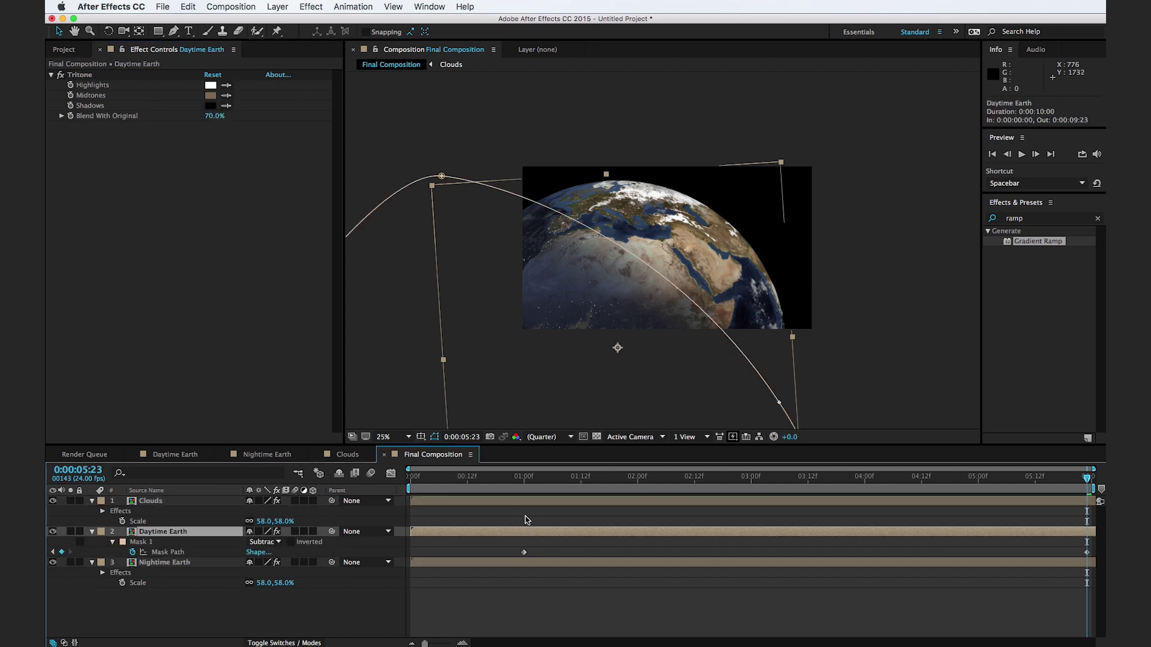
click(534, 488)
drag(535, 489, 524, 489)
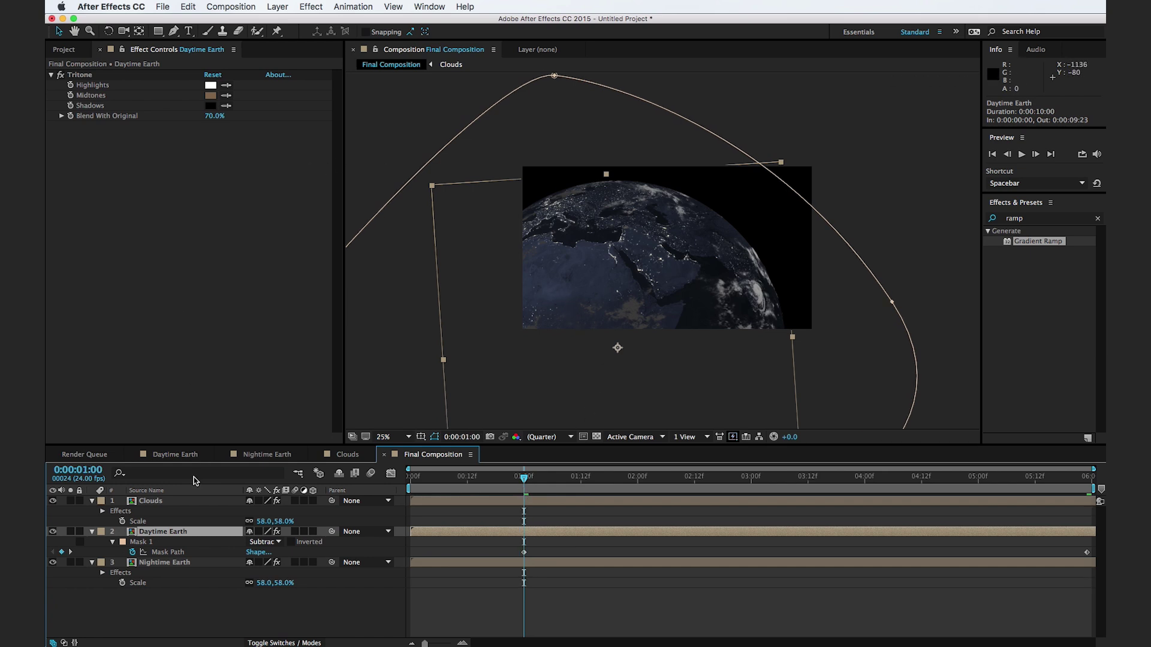
click(191, 502)
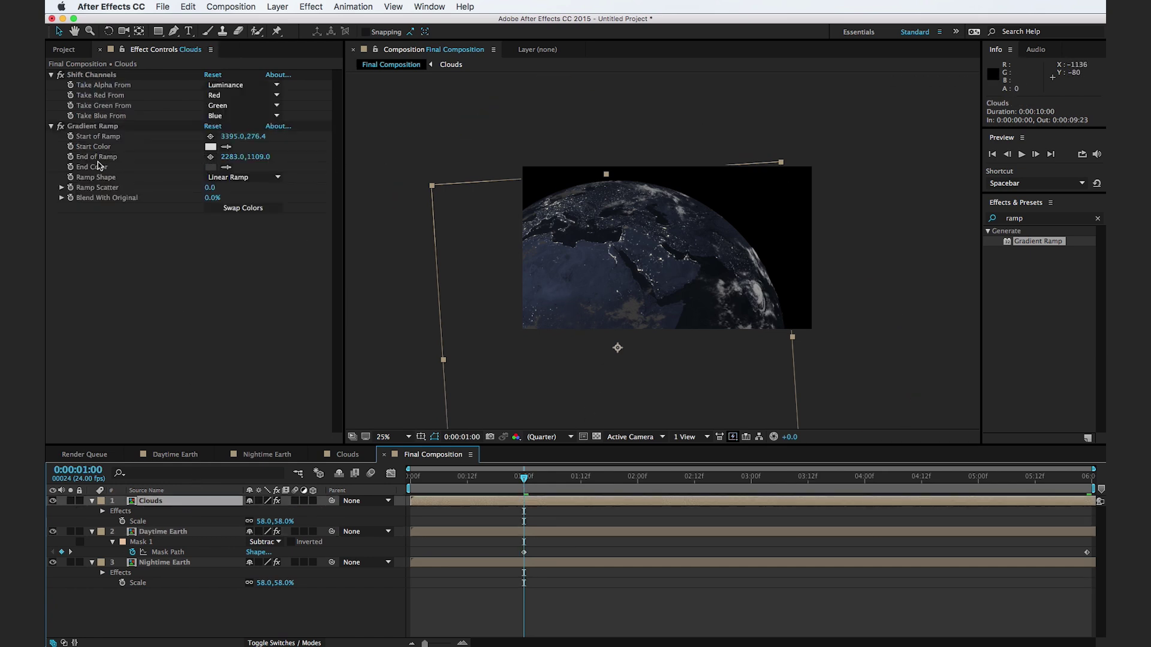
click(71, 158)
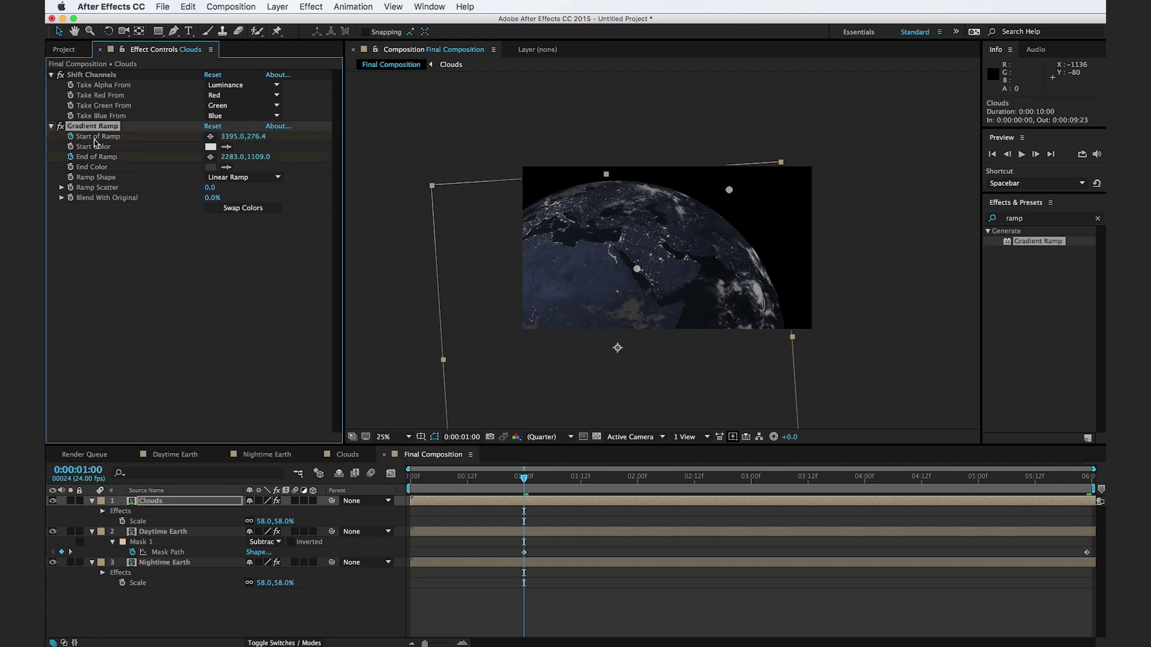
drag(729, 192, 799, 140)
drag(638, 271, 713, 225)
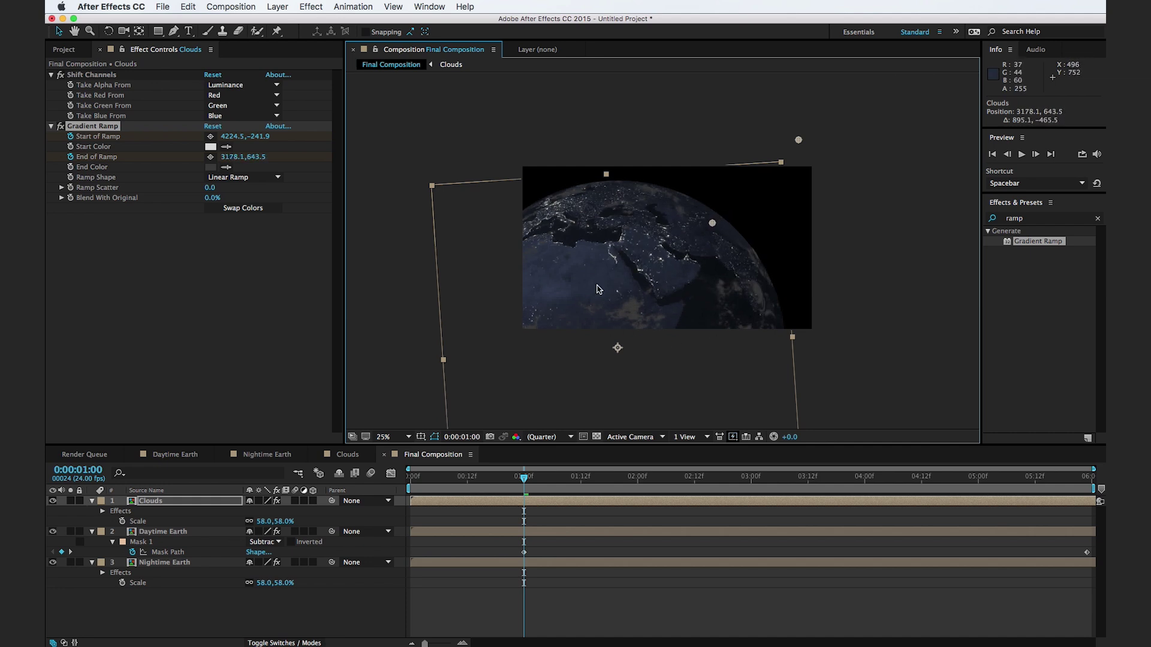
- Change the Clouds ramp's end color to a very dark, slightly desaturated blue with a hue of about 209°
click(210, 167)
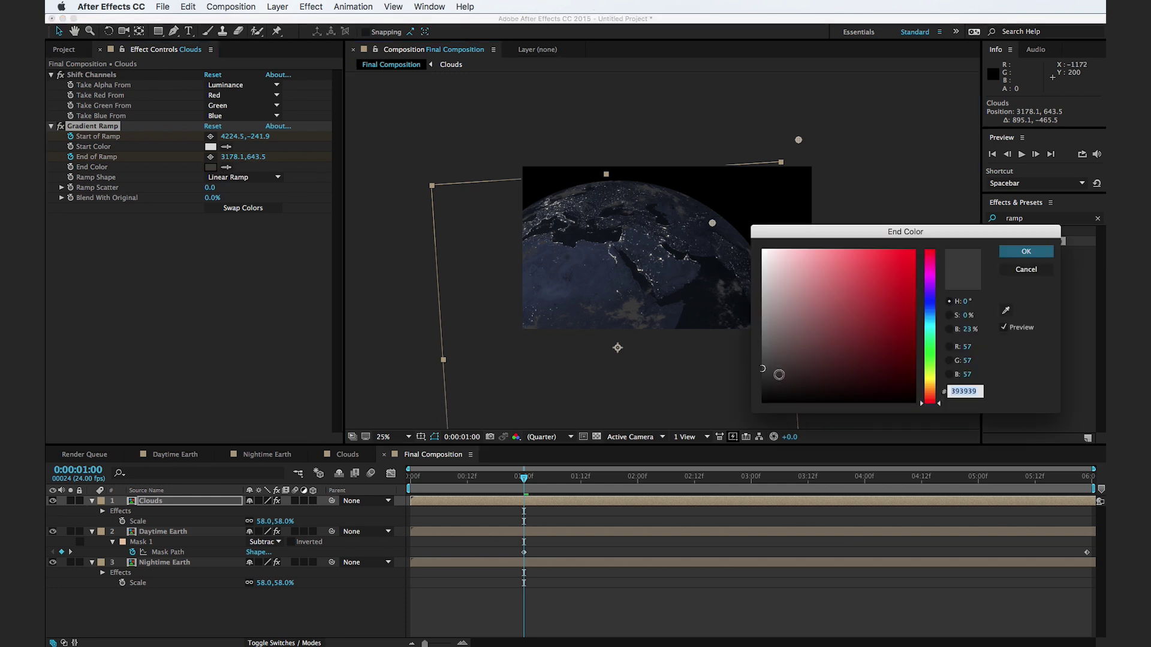
drag(762, 369, 768, 380)
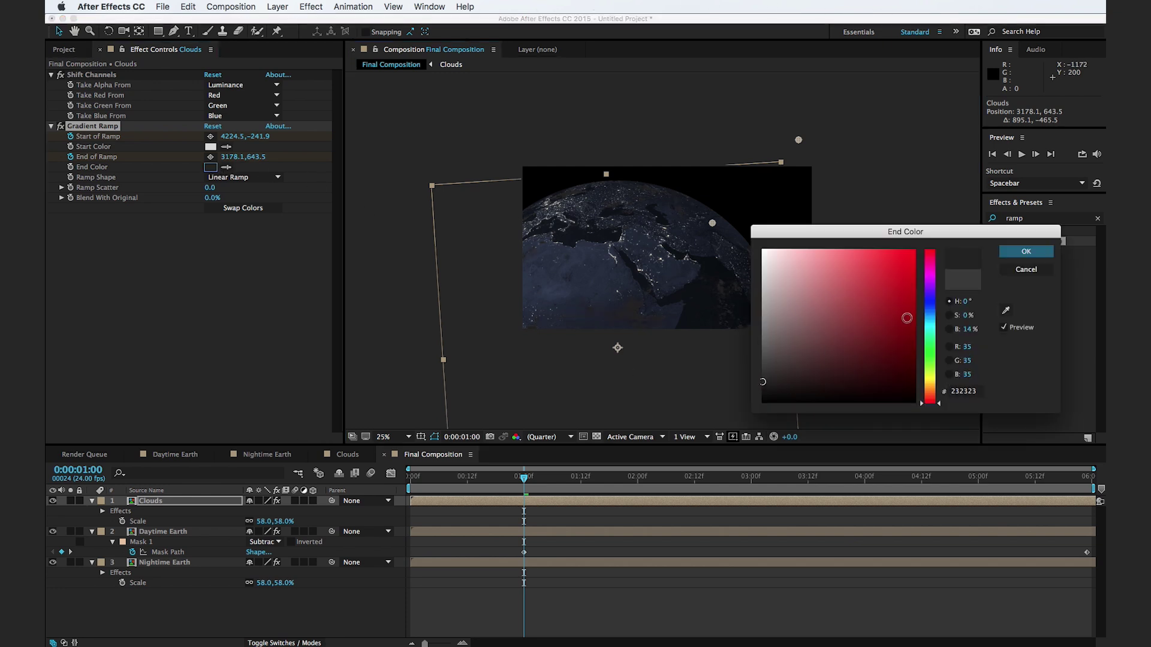
click(930, 314)
drag(763, 381, 798, 375)
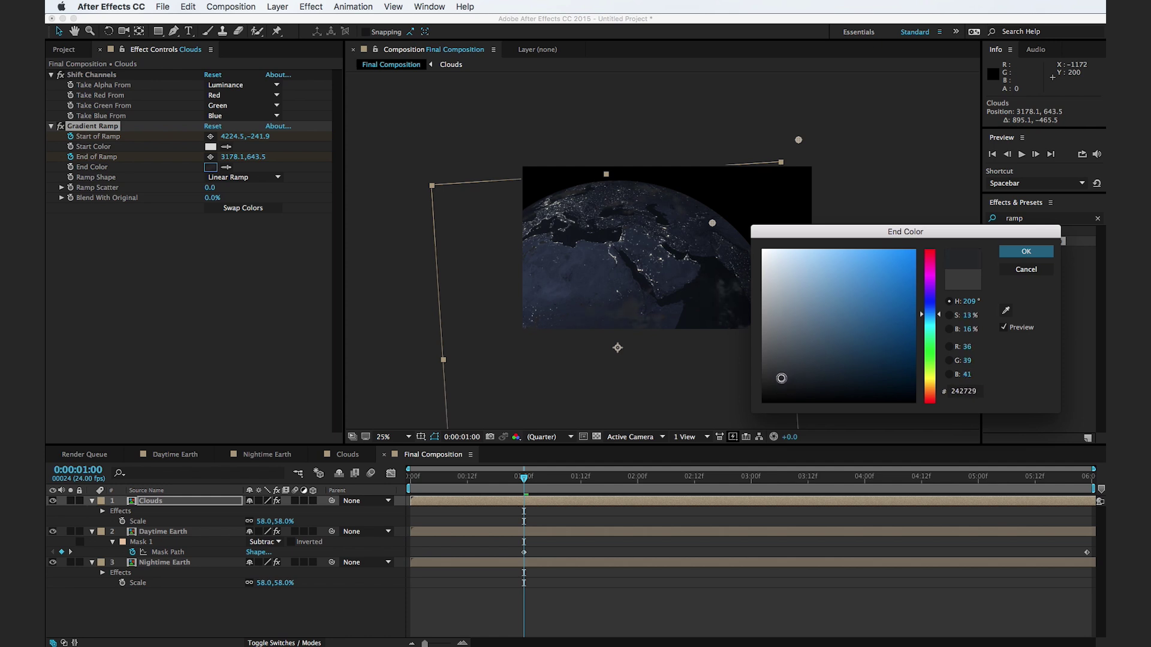
drag(787, 379, 801, 377)
click(1026, 252)
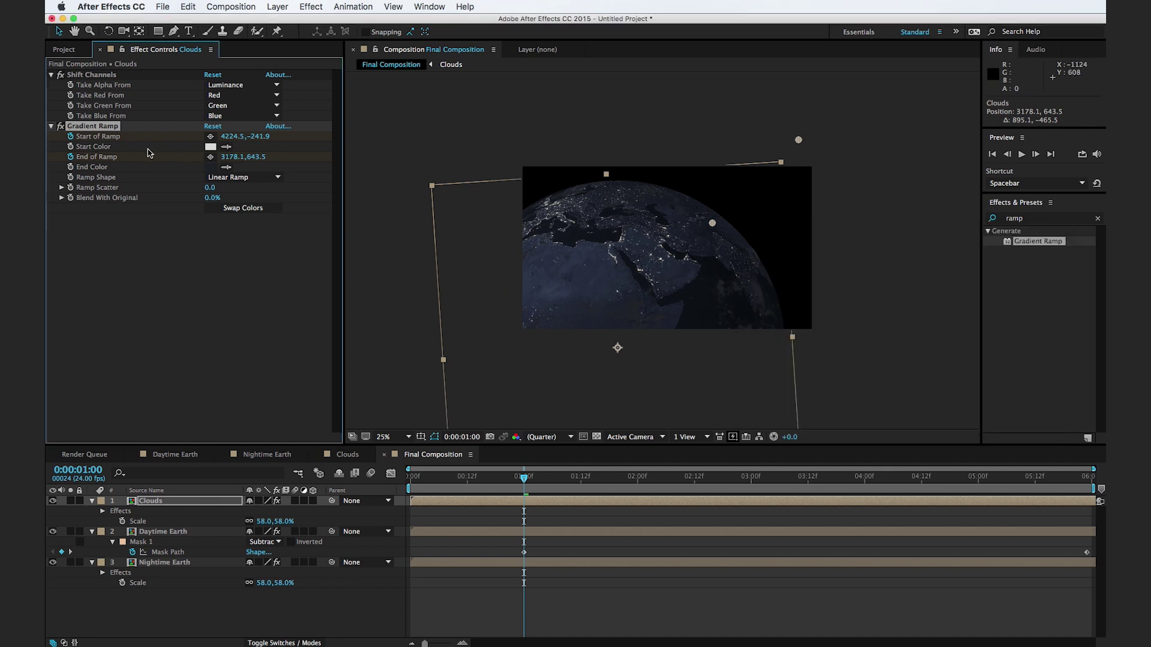
- At 0:00:05:23, keyframe the Clouds ramp's end at about 1244, 1758 and its start at about 2732, 681
click(534, 511)
click(537, 503)
key(u)
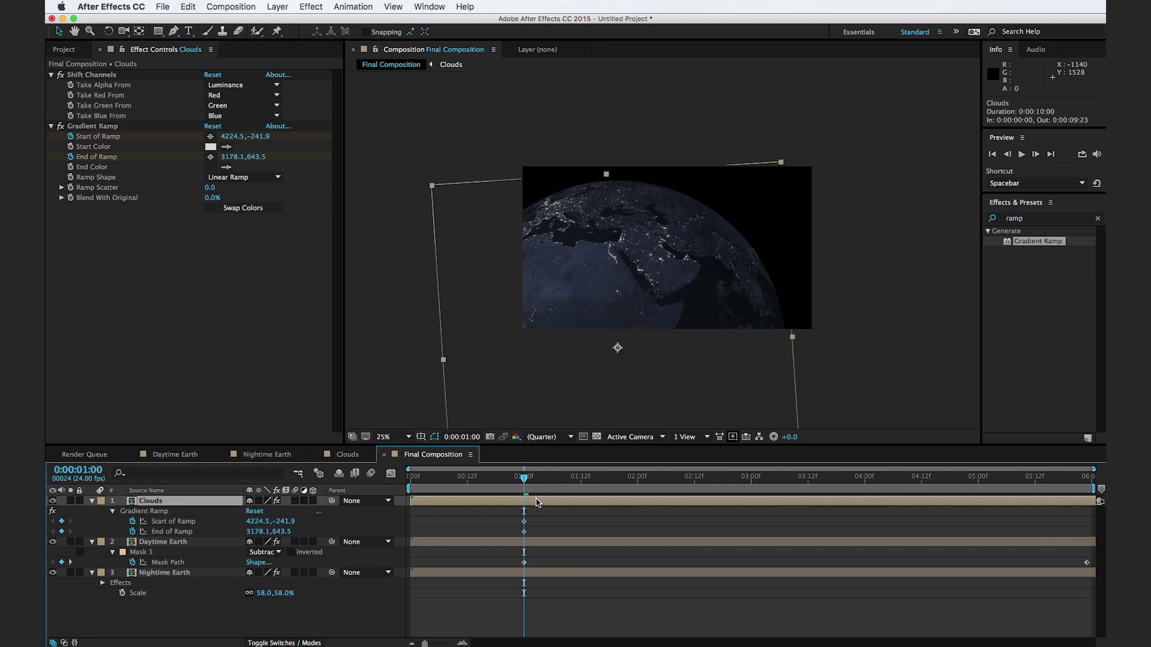
drag(549, 477, 1088, 497)
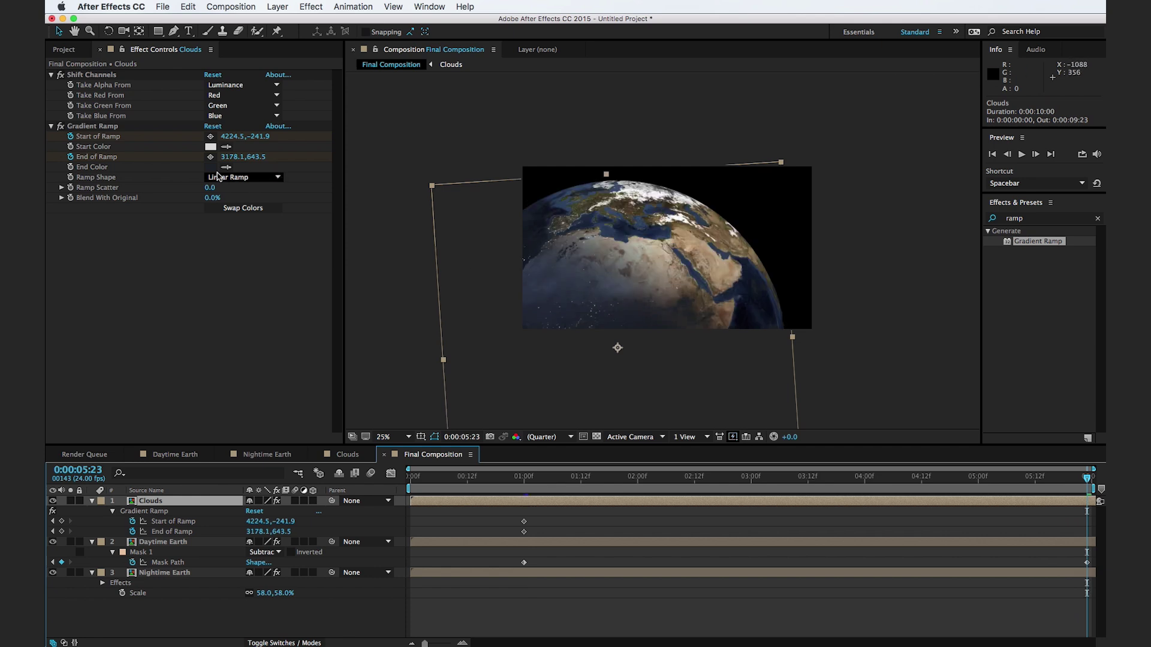
click(103, 127)
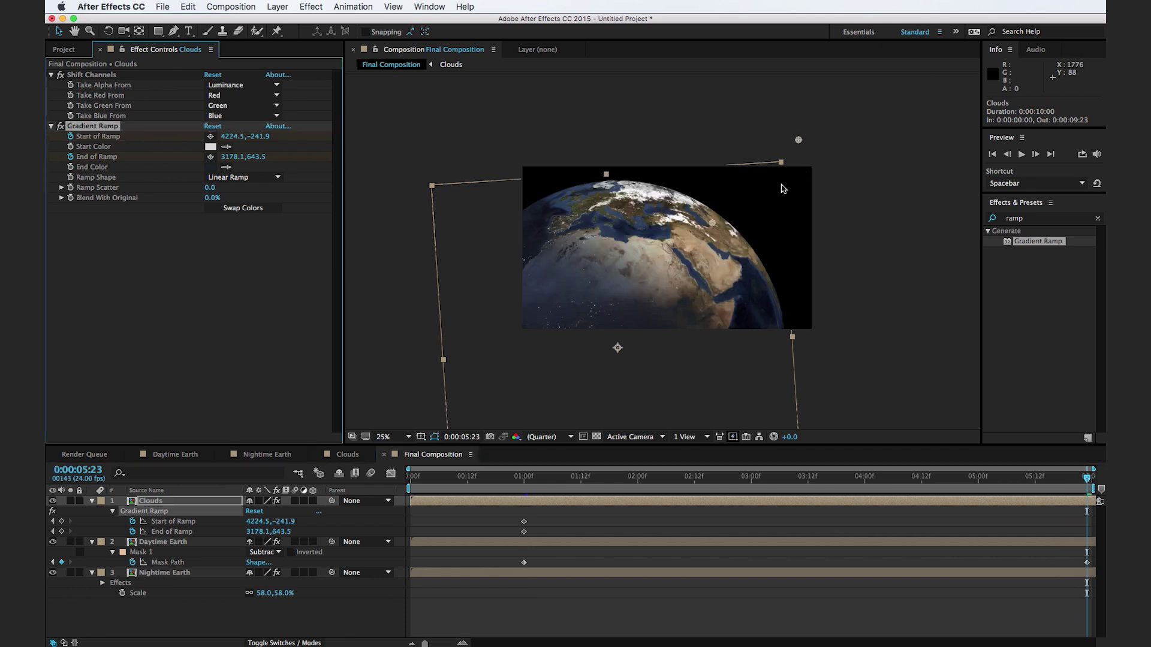
drag(798, 177, 550, 331)
drag(799, 140, 659, 235)
click(906, 300)
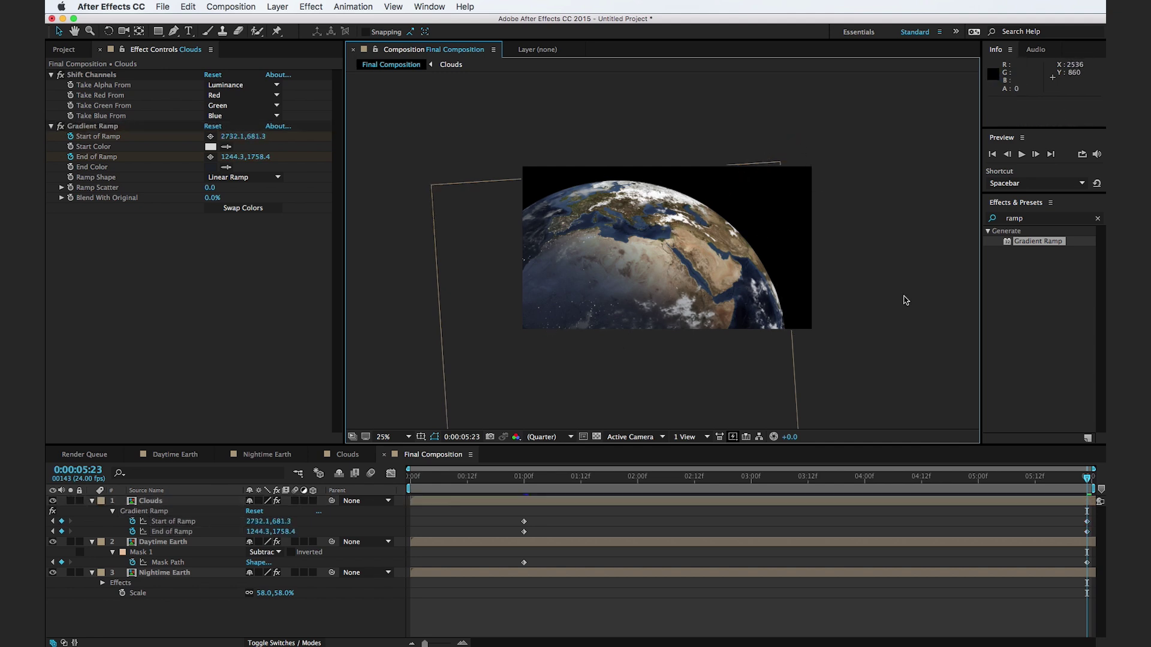
- Scrub through the animation to examine the cloud shading, and inspect the frame at 0:00:05:14 more closely
click(127, 126)
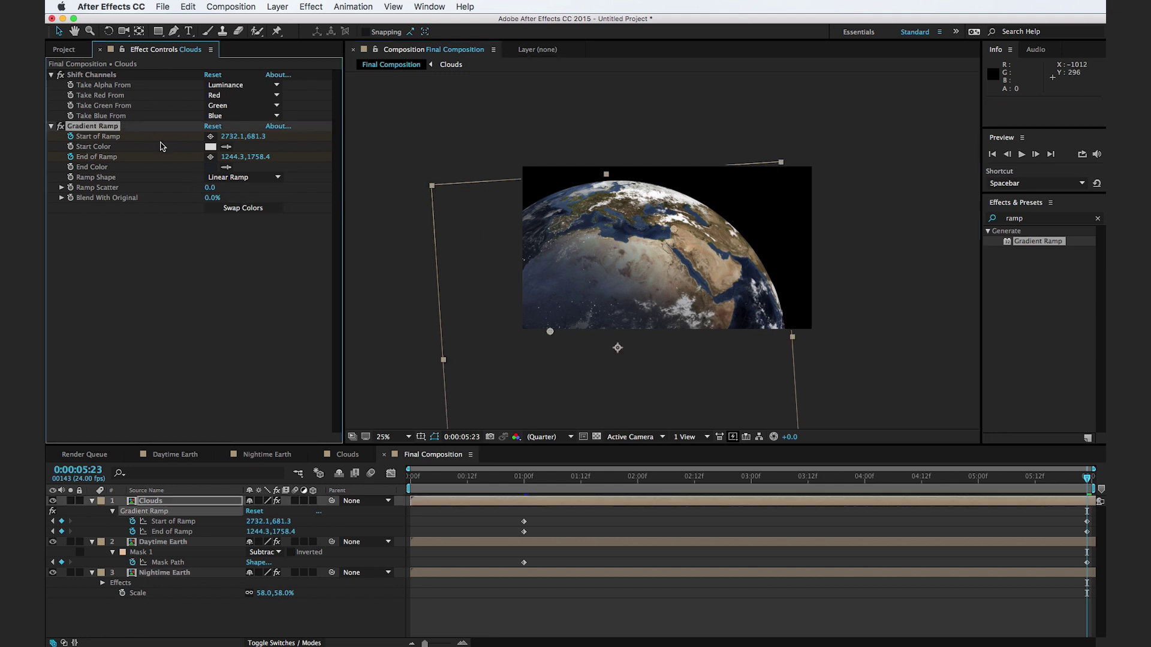
drag(887, 491, 722, 492)
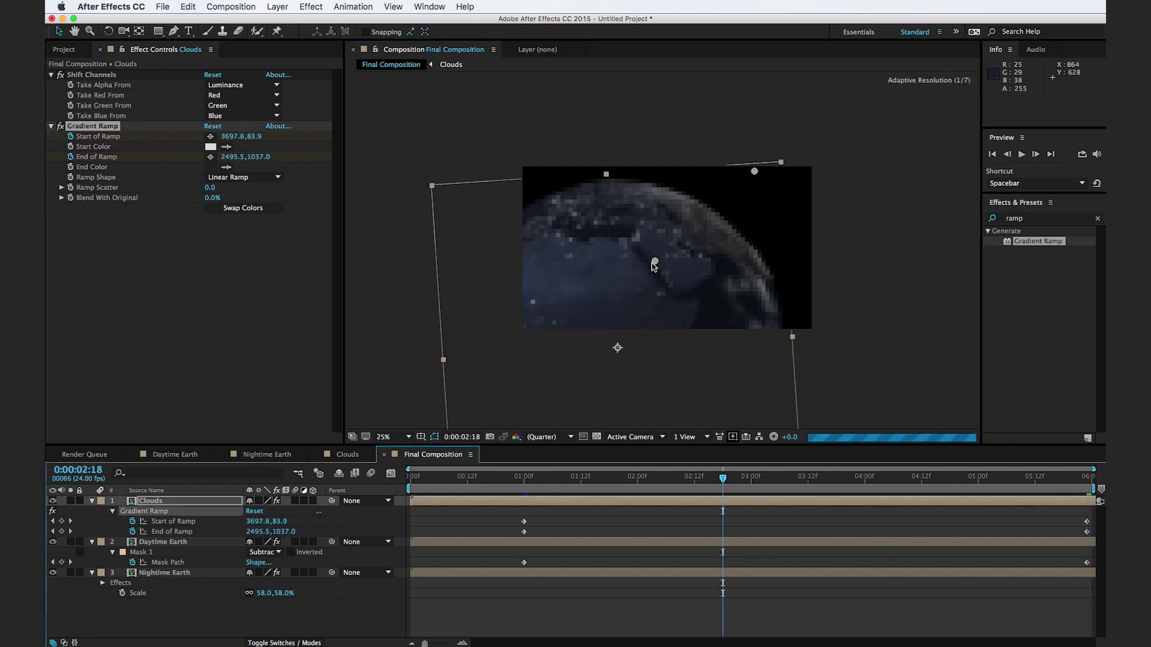
drag(539, 490, 872, 499)
key(shift+Page_Down)
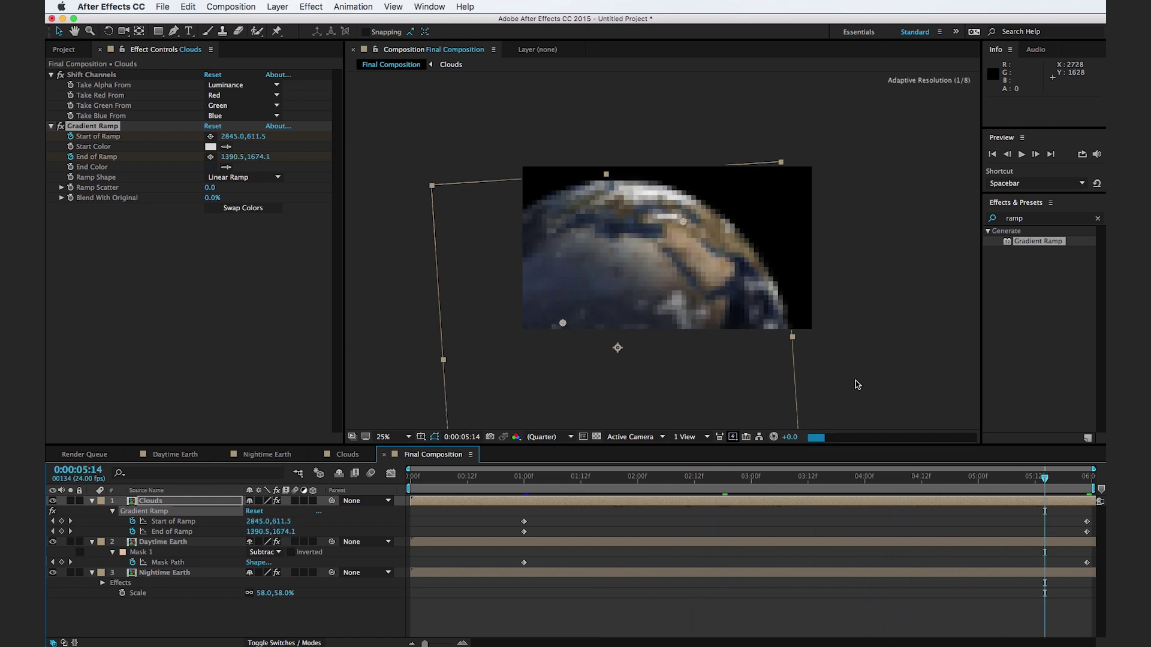
key(period)
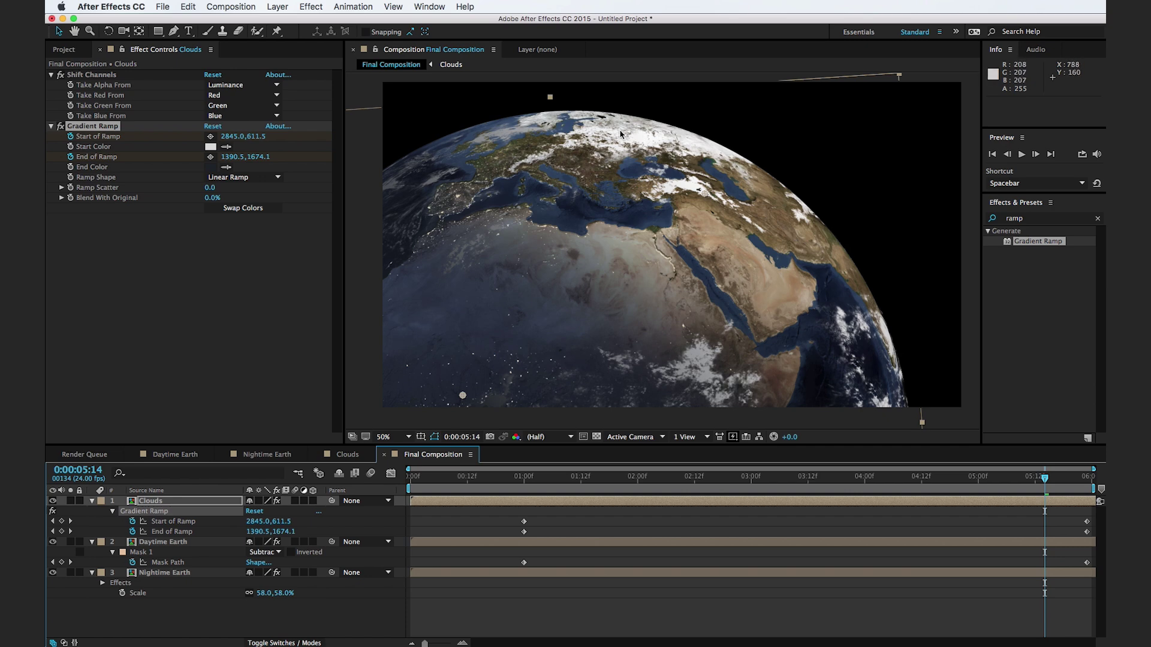
click(187, 611)
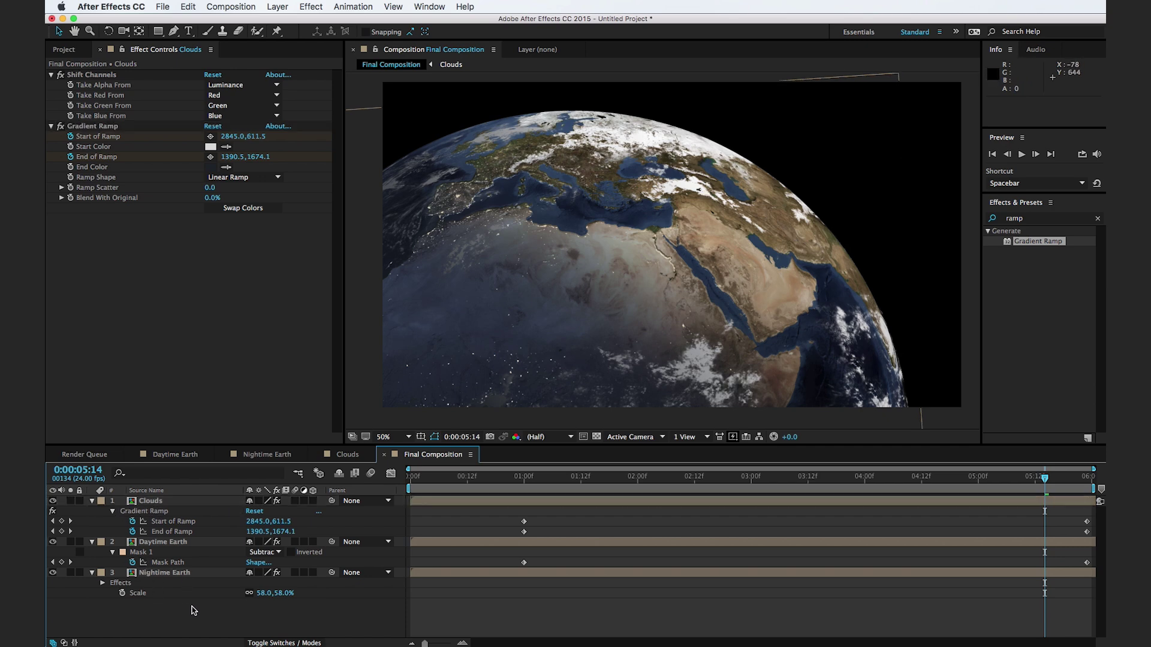
- Duplicate the Daytime Earth layer, place the copy above Clouds, and delete the copy's Mask 1
click(183, 548)
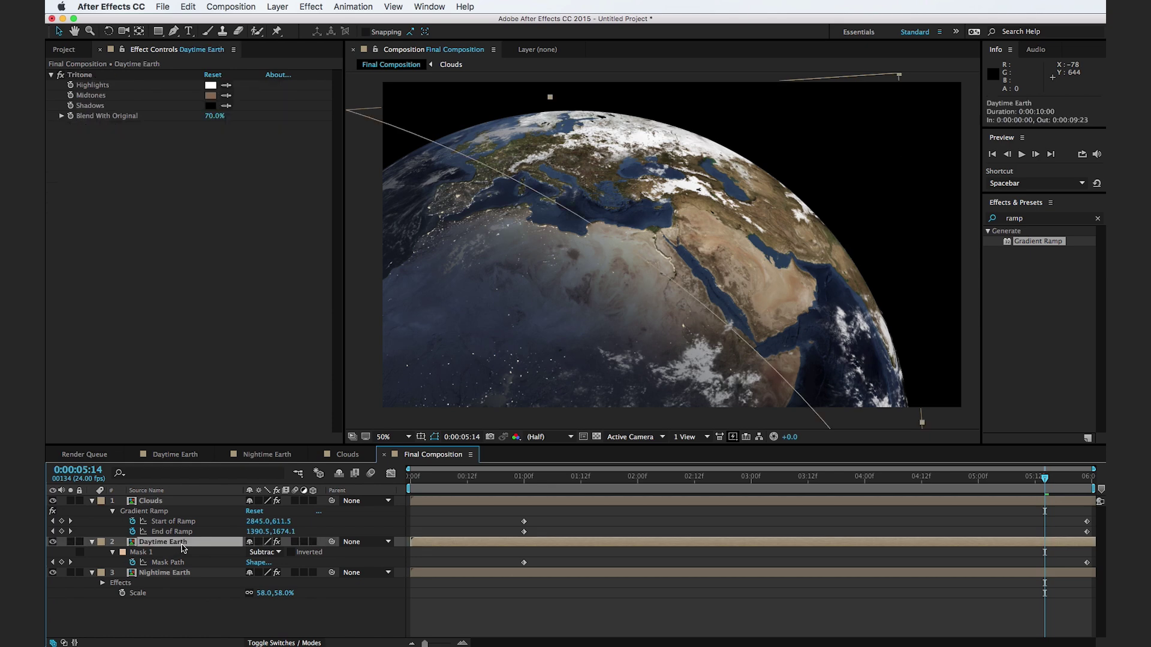
key(super+d)
drag(183, 547, 175, 503)
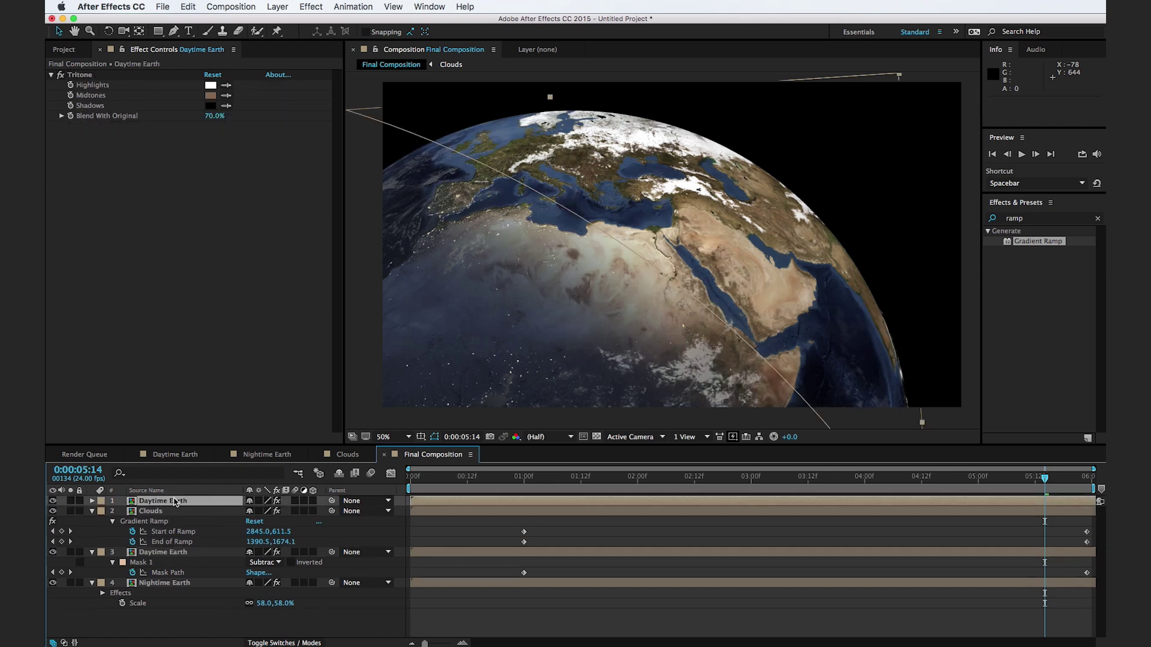
key(u)
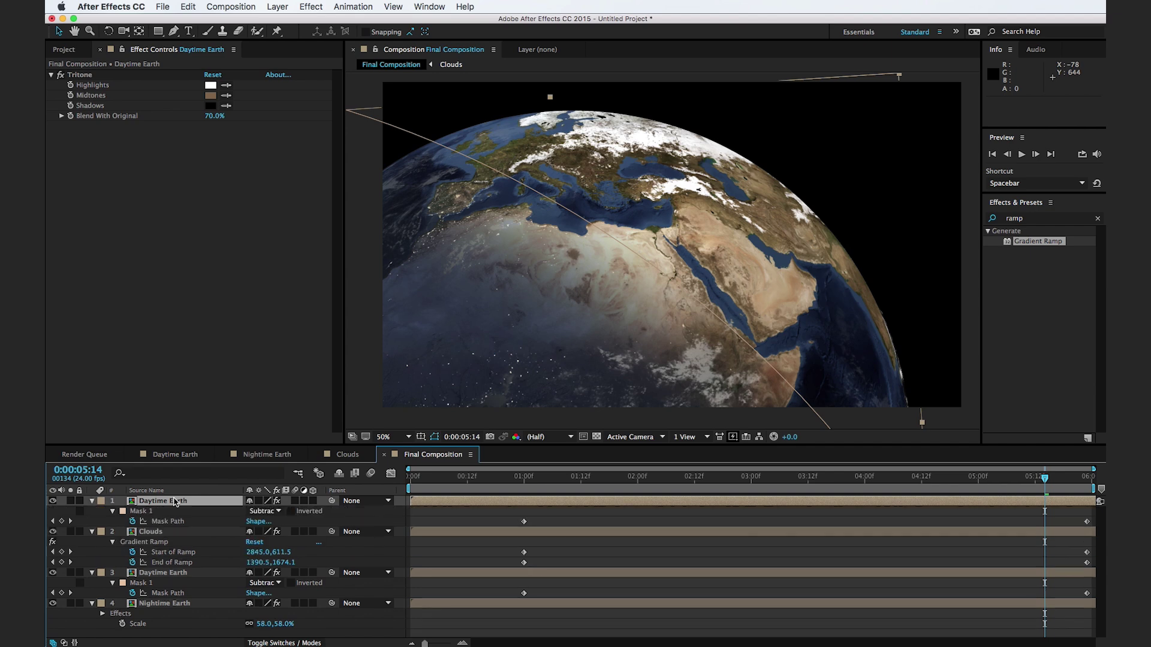
click(149, 513)
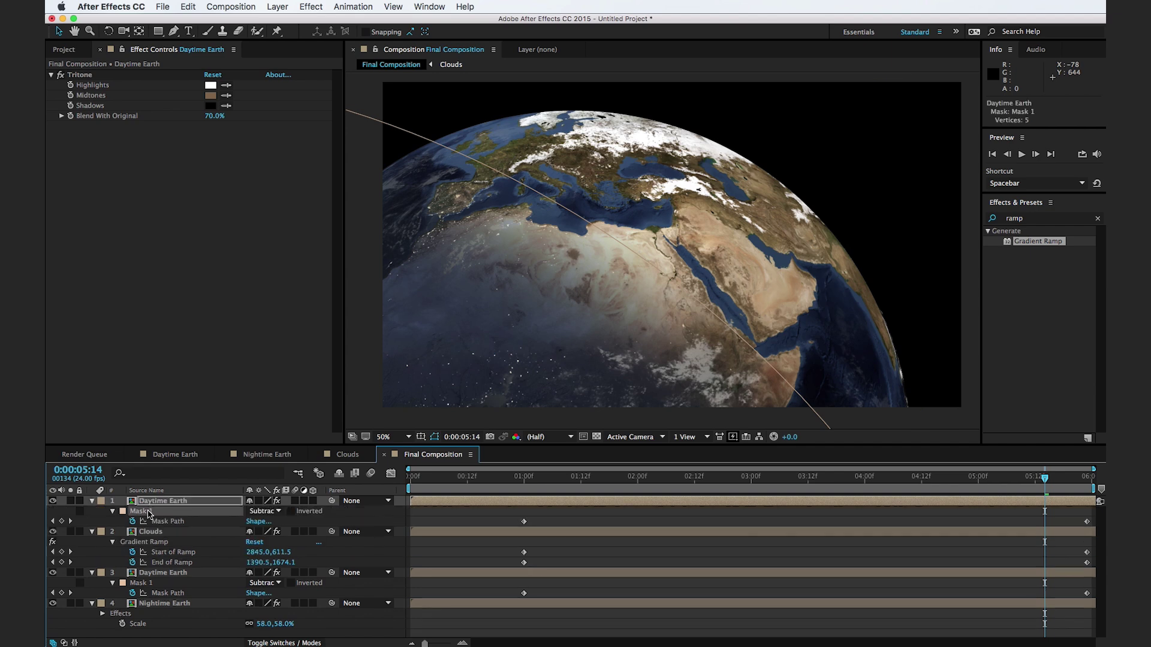
key(Delete)
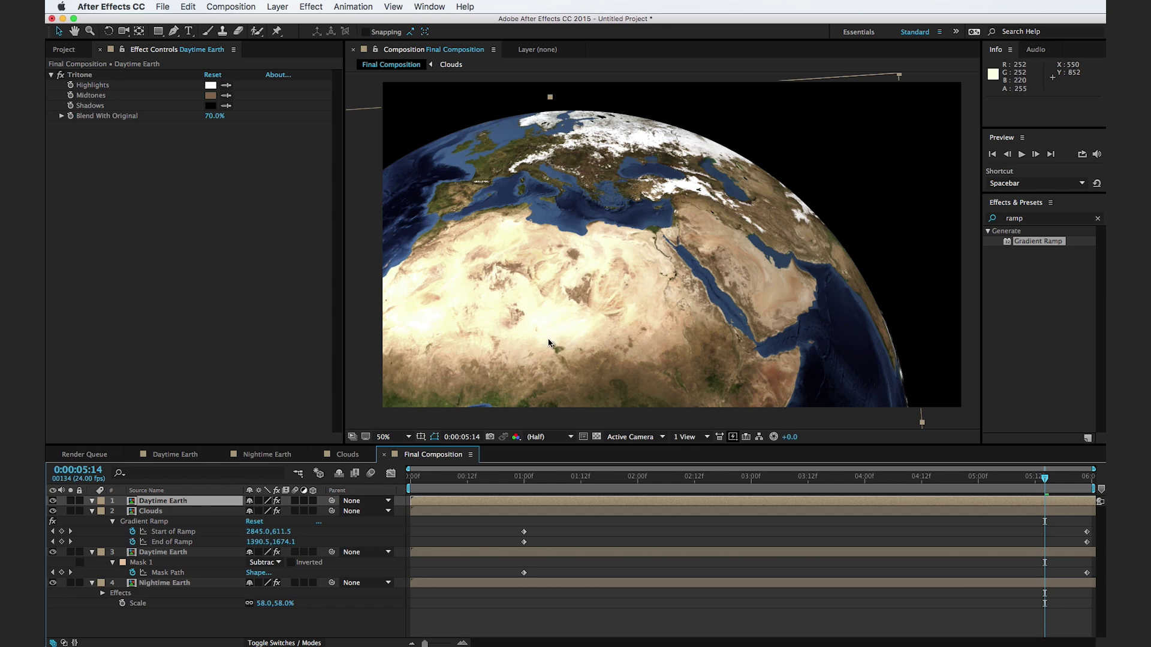
- Solo the top Daytime Earth layer and draw a closed six-point pen mask along the globe's upper-right edge, looping outside the frame around the rest
click(173, 31)
click(71, 502)
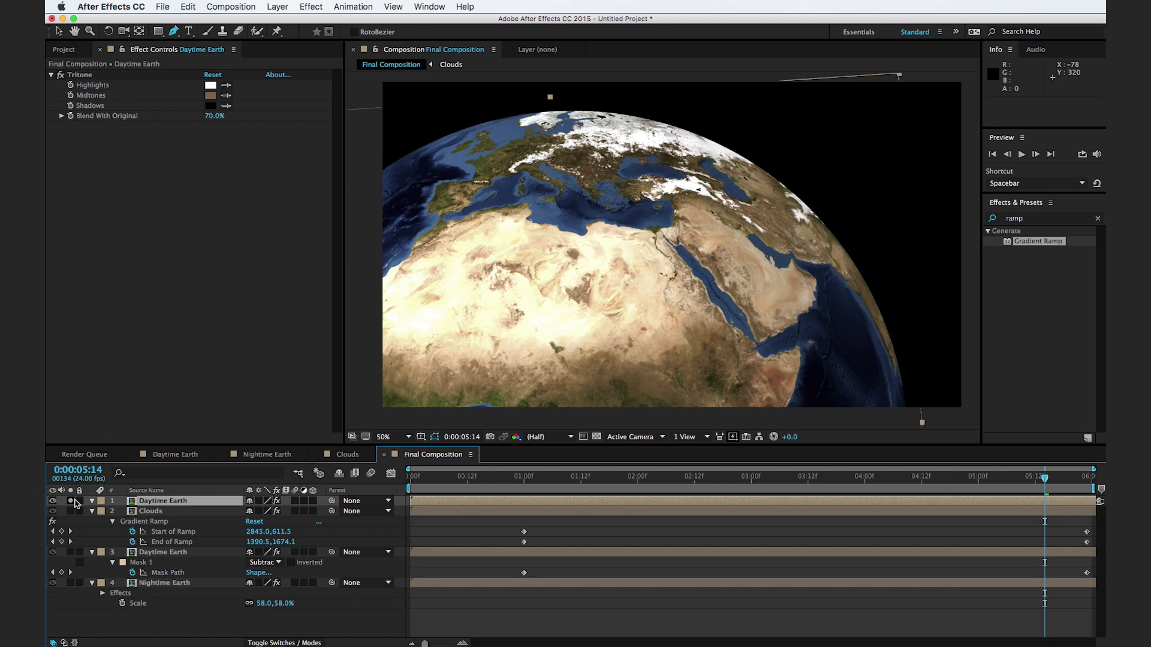
key(comma)
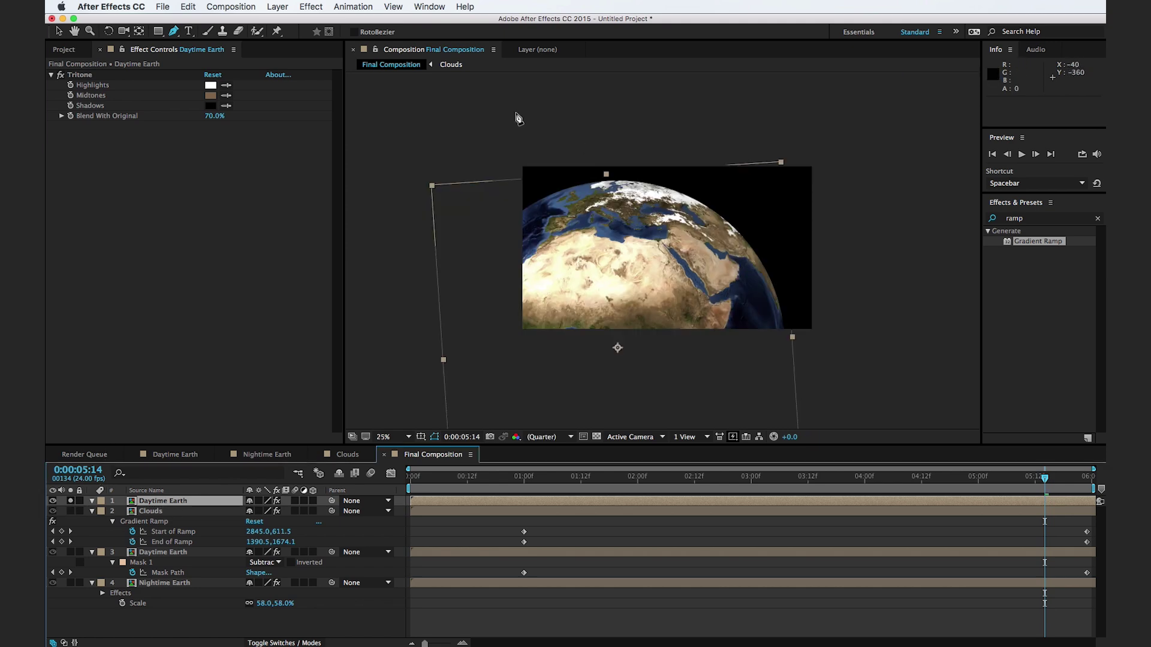
drag(469, 158, 575, 173)
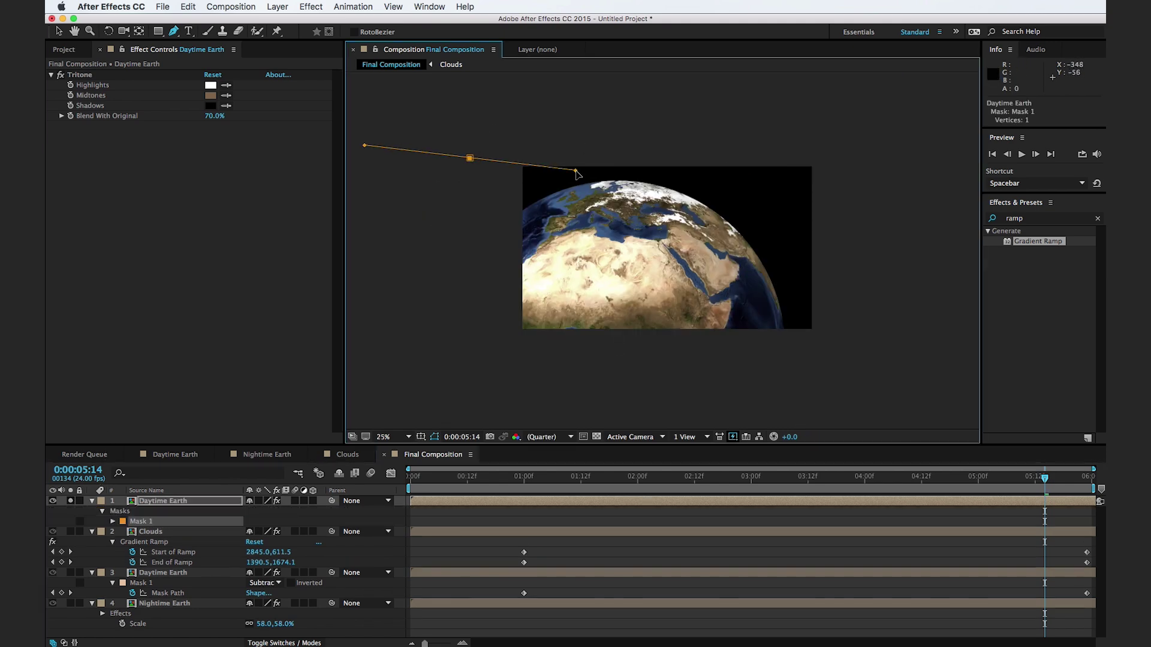
drag(791, 357, 838, 525)
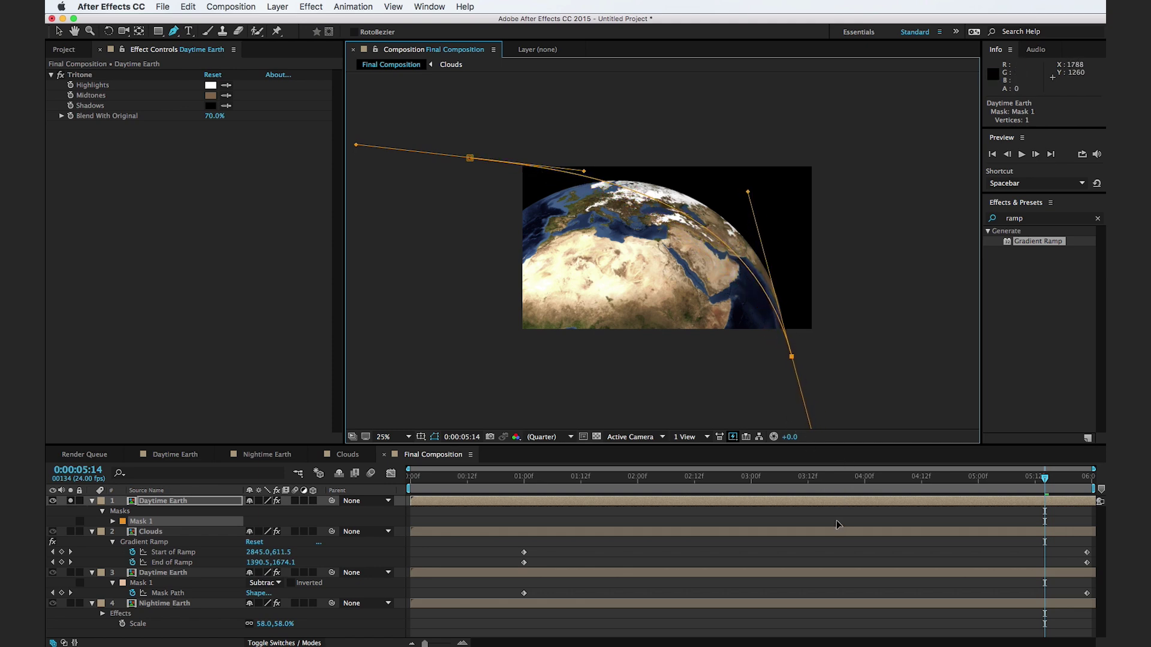
key(comma)
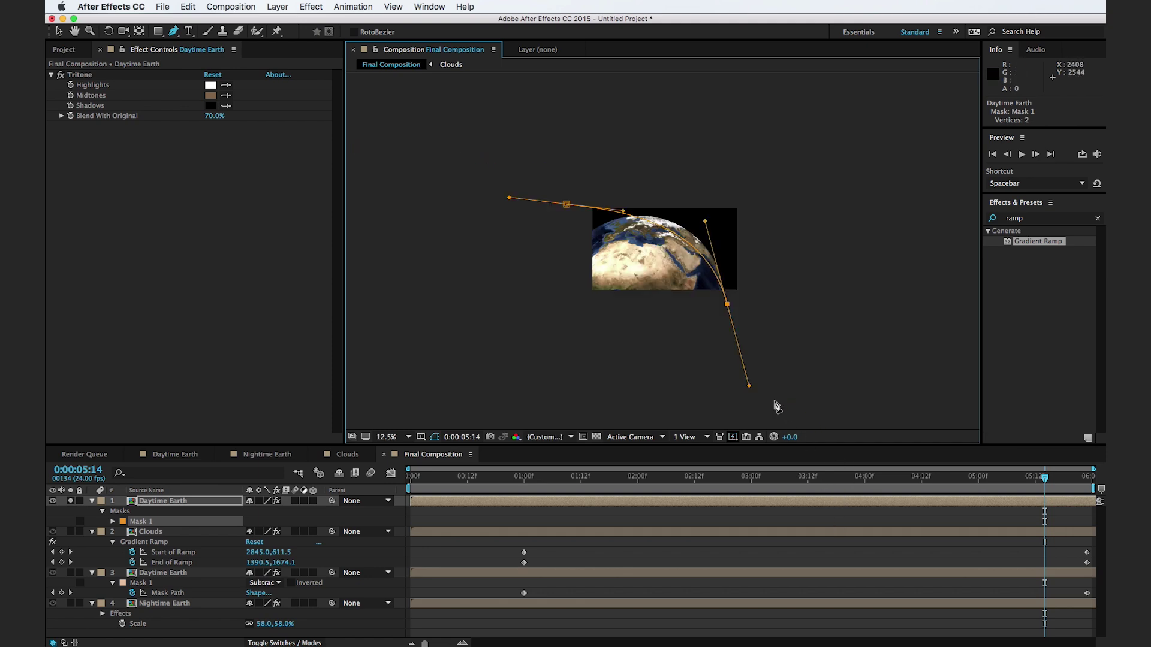
drag(685, 400, 668, 402)
drag(508, 392, 478, 354)
drag(477, 322, 477, 265)
drag(485, 236, 496, 222)
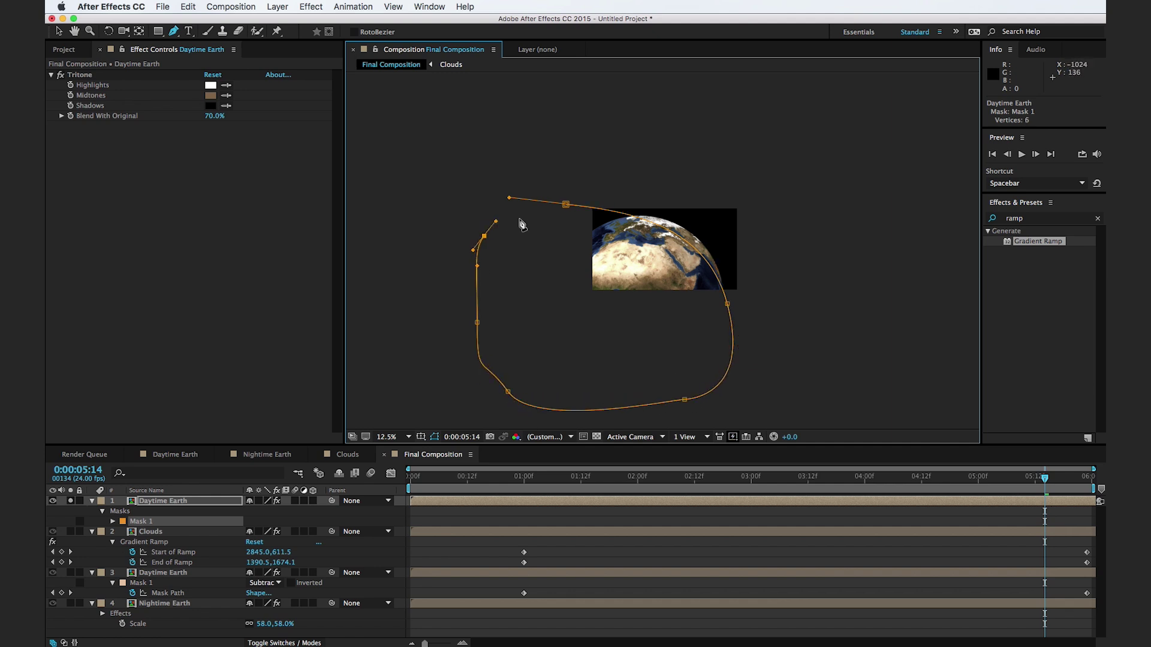
click(564, 207)
key(period)
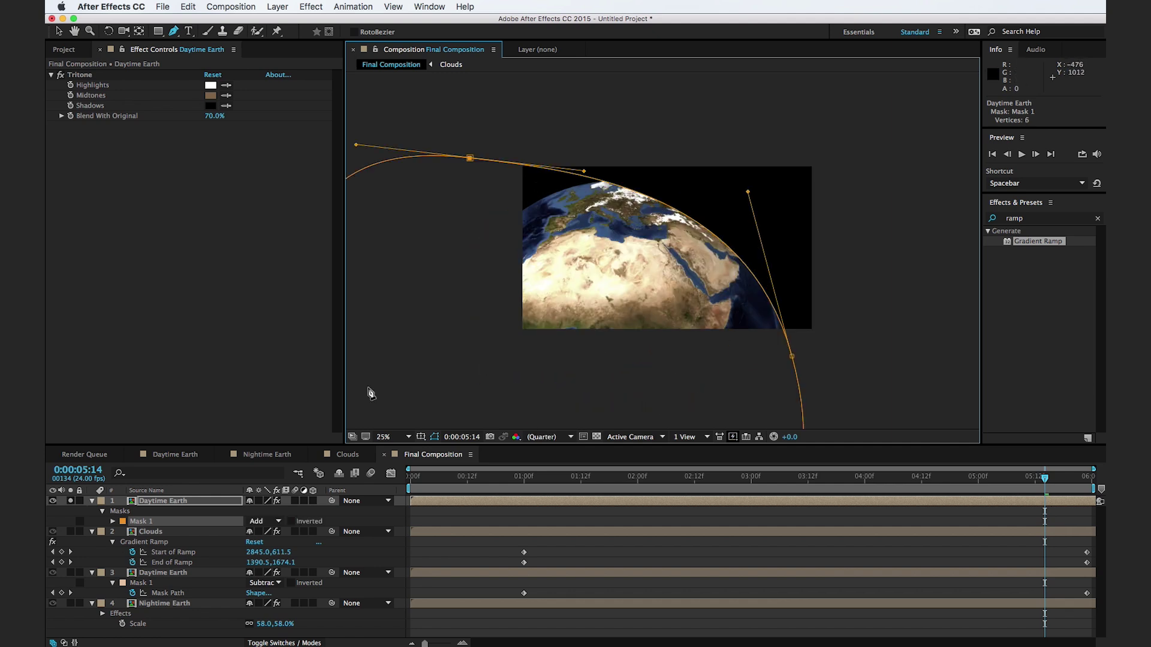
- Set the top Daytime Earth layer's Mask 1 to Subtract and adjust its upper curve to leave a thin crescent along the globe's edge
click(262, 521)
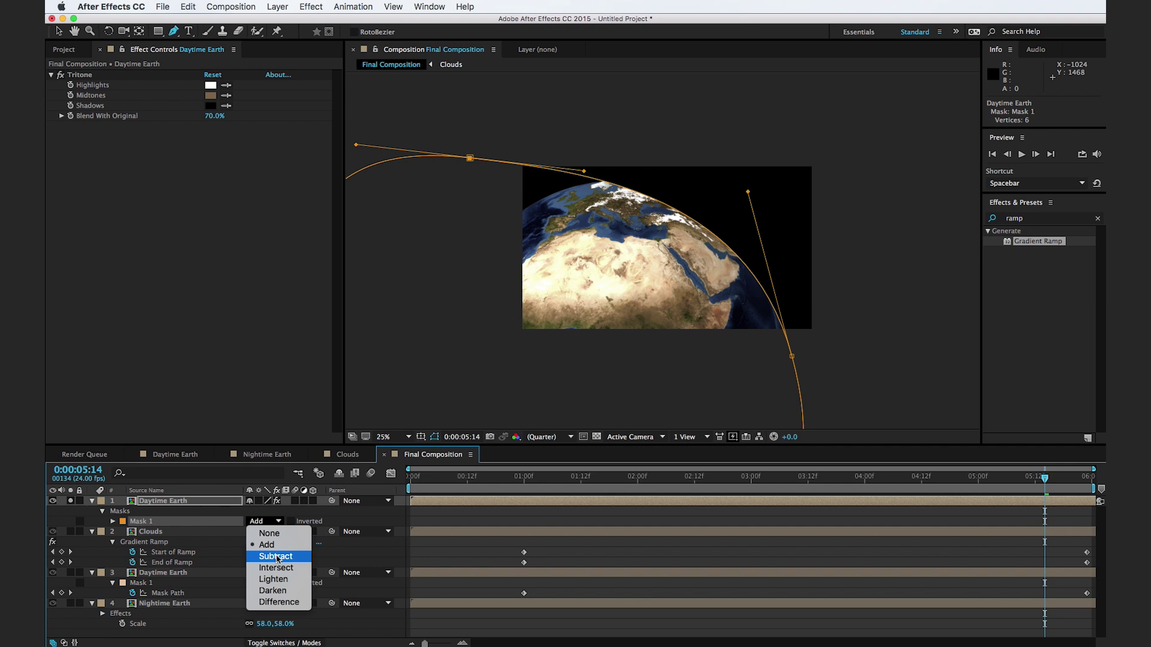
click(264, 556)
drag(749, 192, 753, 183)
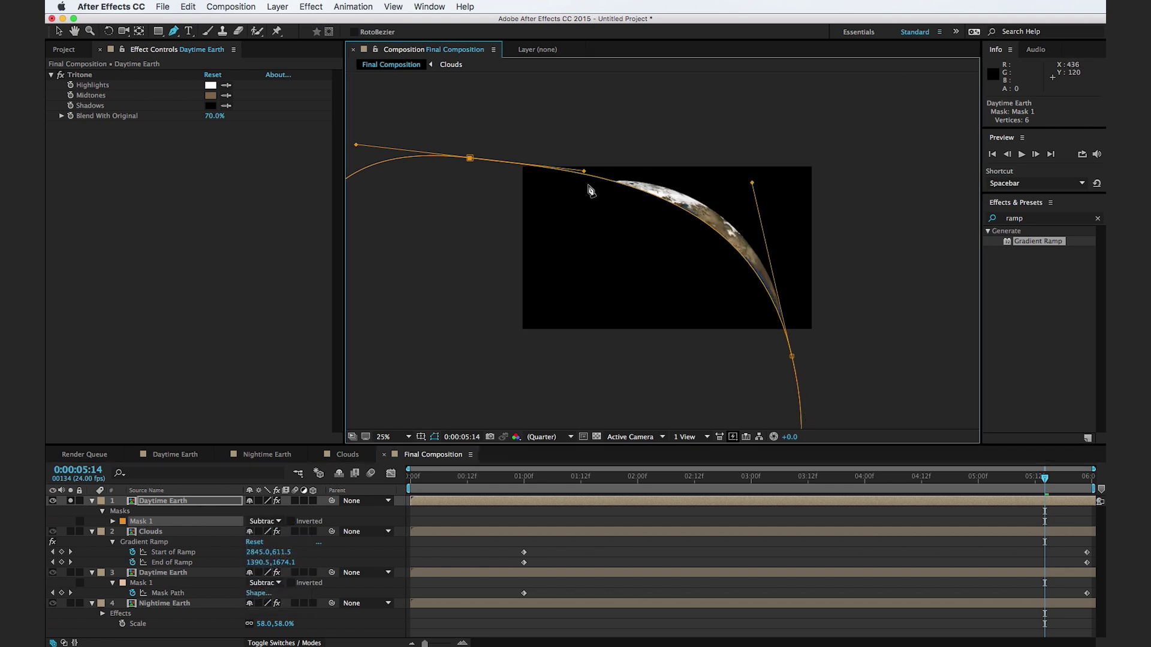
drag(584, 171, 593, 164)
drag(471, 163, 473, 170)
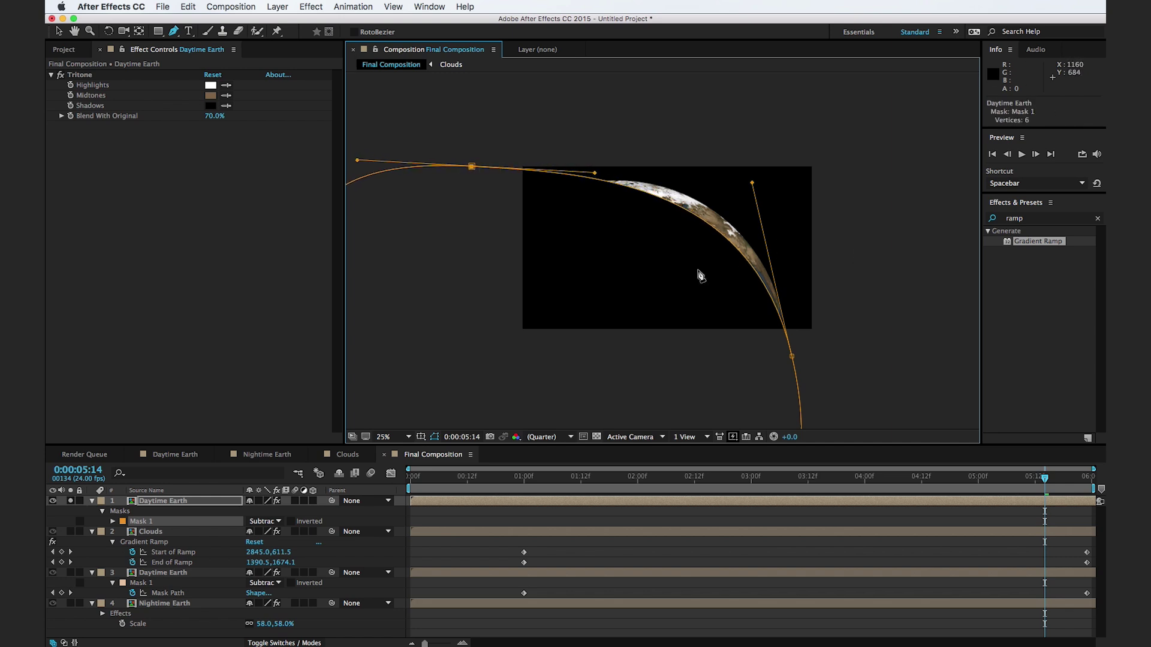
scroll(699, 275, up, 1)
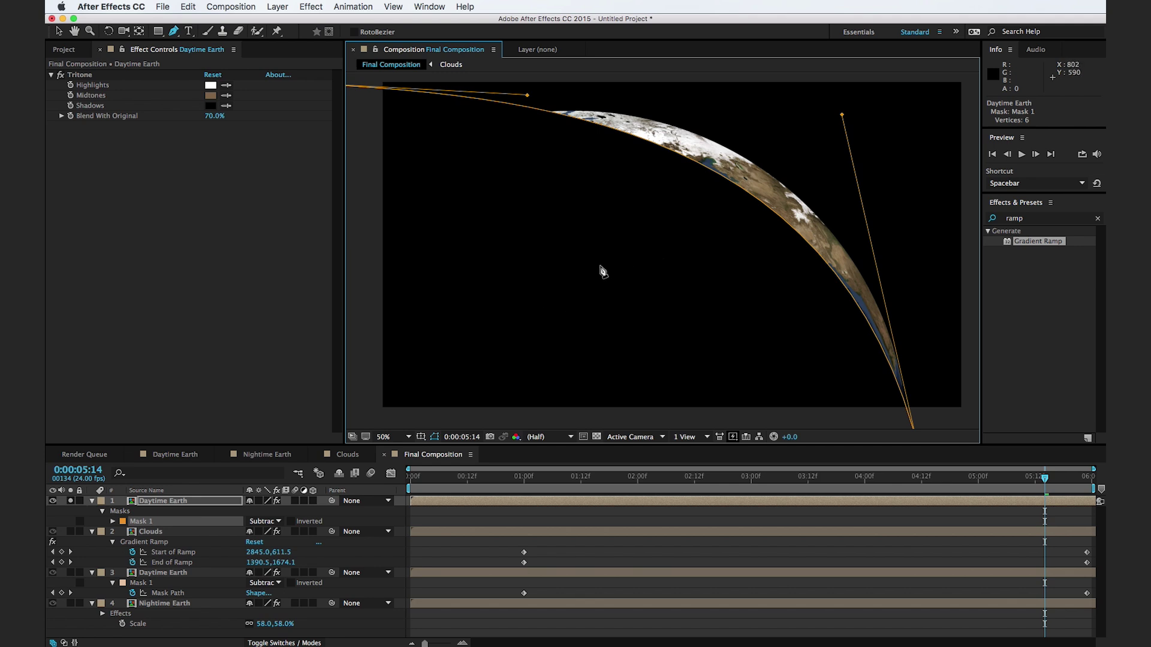
- At 0:00:00:00, keyframe the top Daytime Earth's Mask Path and shift the path outward past the globe's edge, hiding the whole crescent
drag(626, 487, 410, 487)
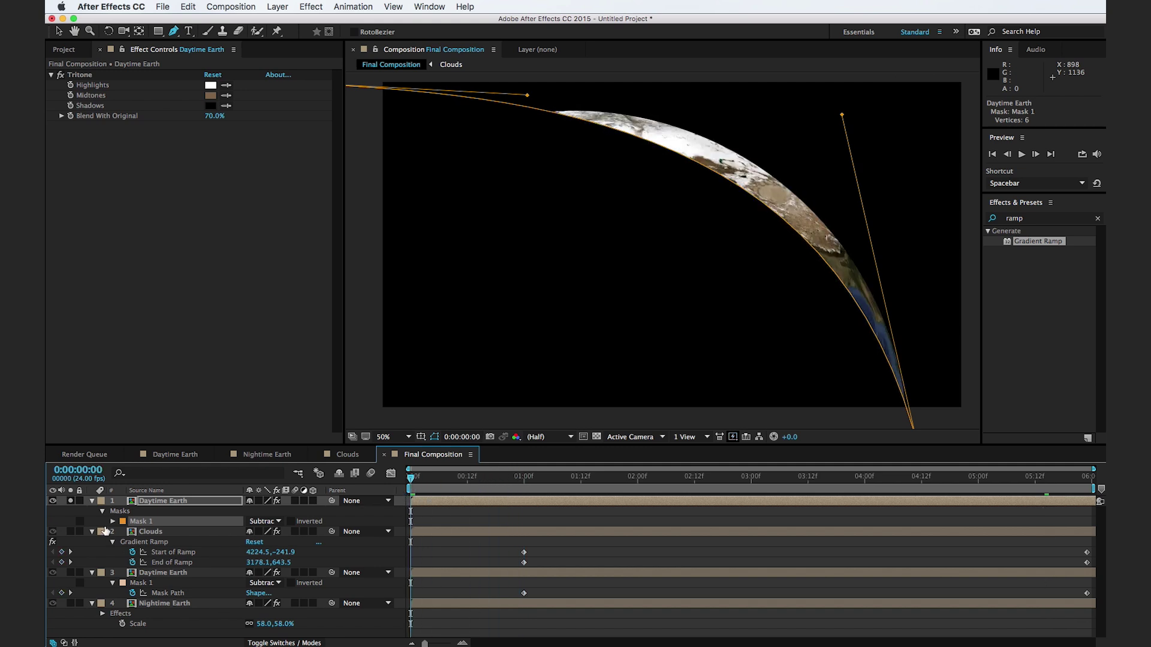
click(112, 522)
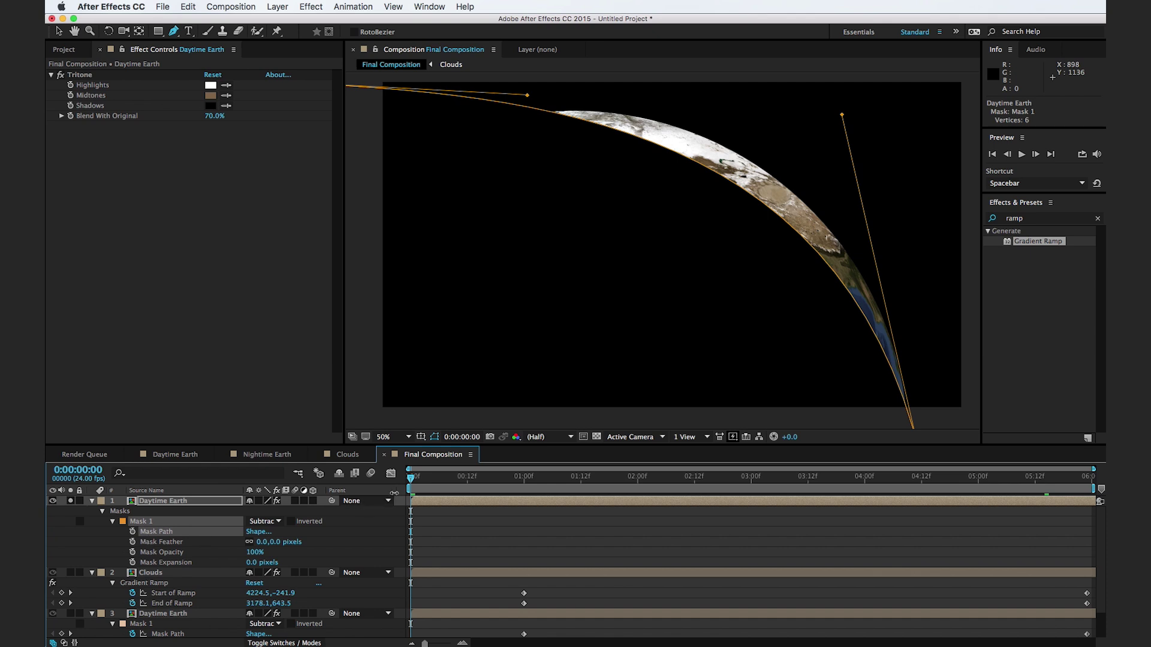
click(132, 532)
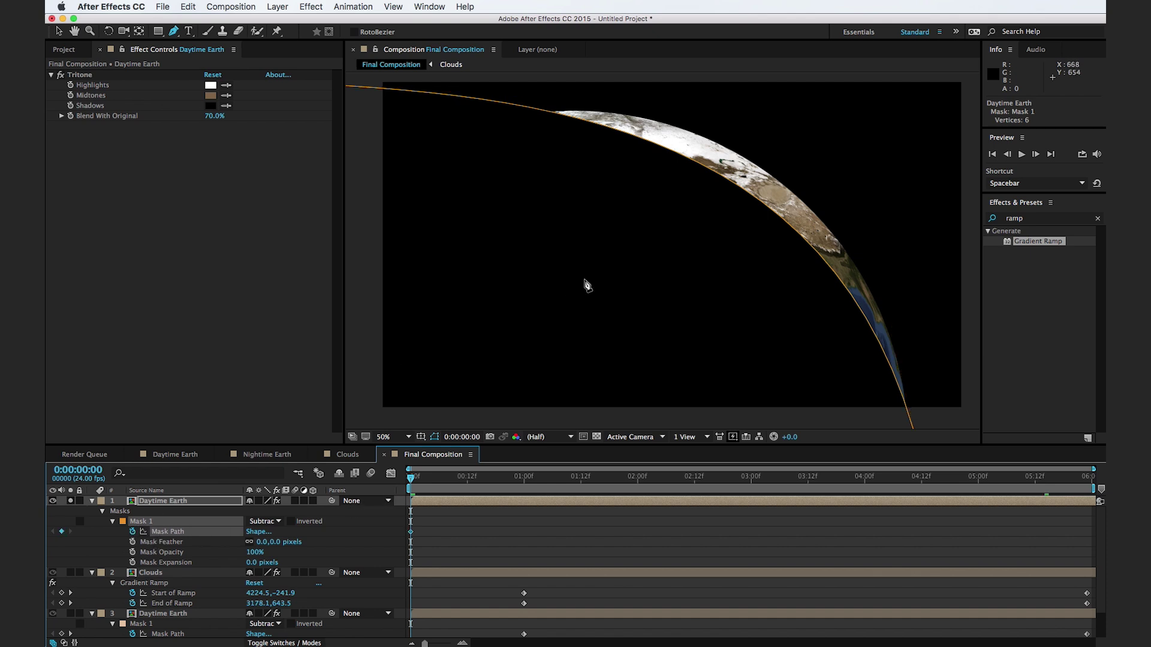
key(comma)
click(792, 356)
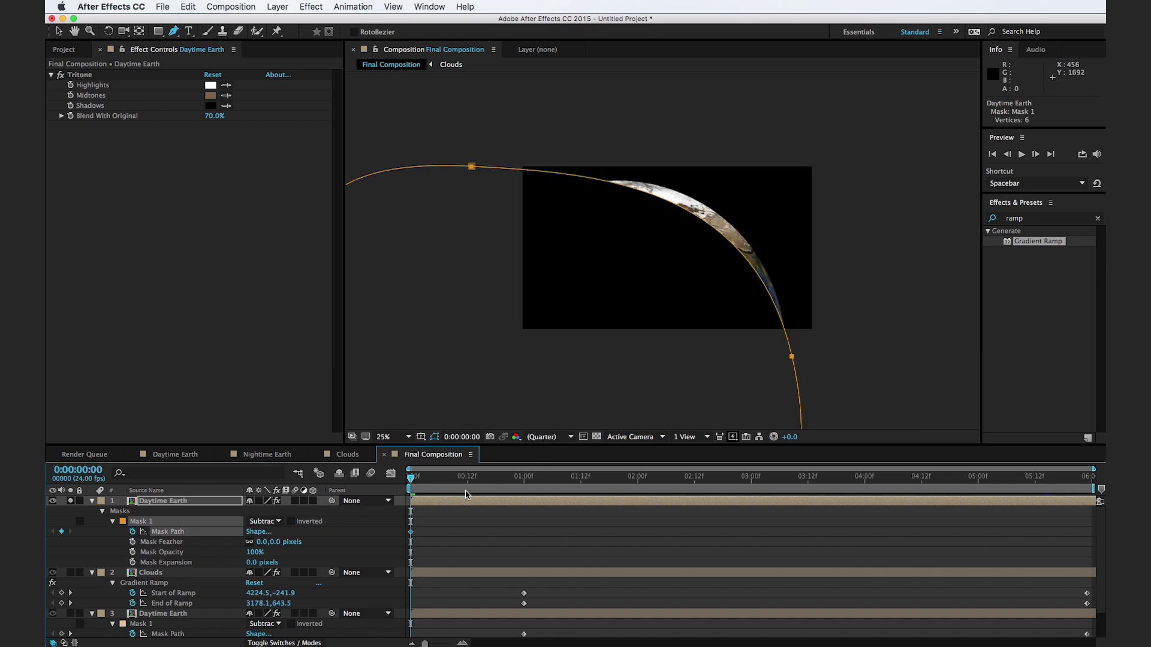
key(v)
drag(855, 370, 487, 158)
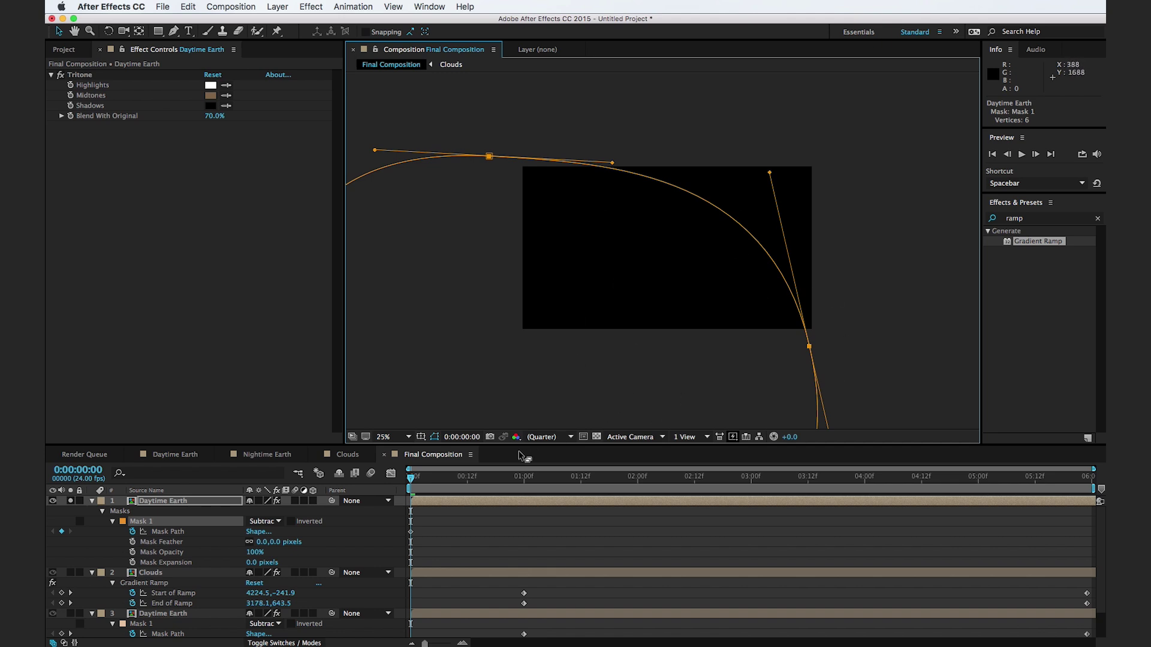
- Go to 0:00:04:00 for the next keyframe of the top Daytime Earth layer's Mask Path
drag(462, 491, 878, 492)
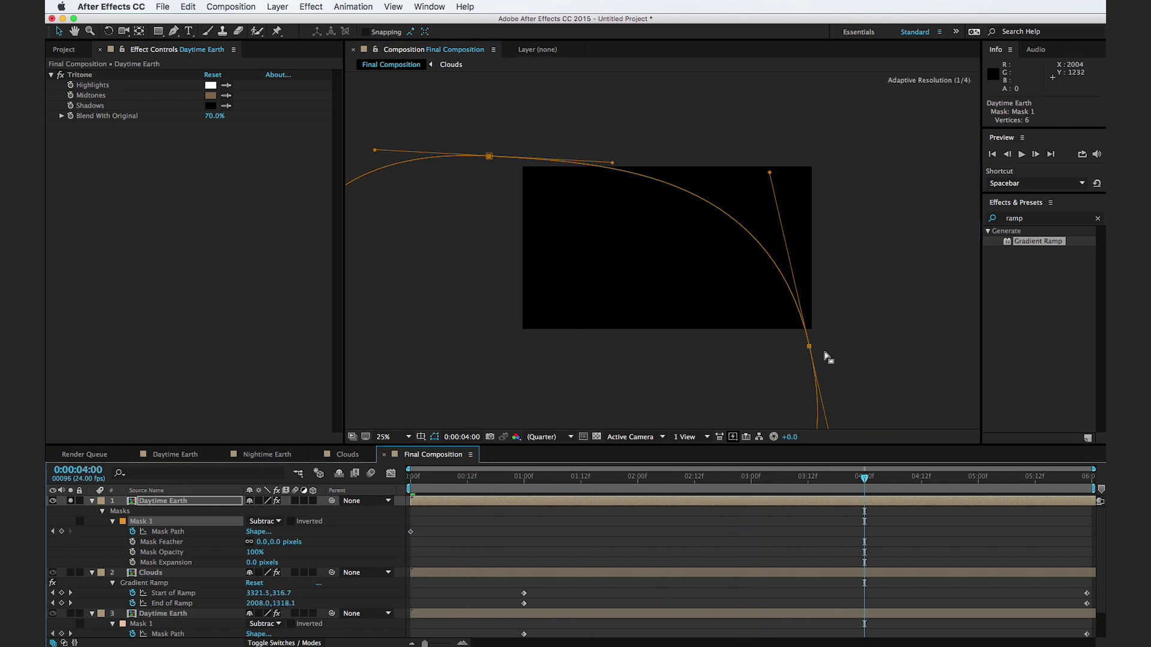
- Shift the top Daytime Earth layer's mask inward at 0:00:04:00 to expose a thin crescent, adjusting the upper vertex and its curve handle
drag(811, 348, 799, 360)
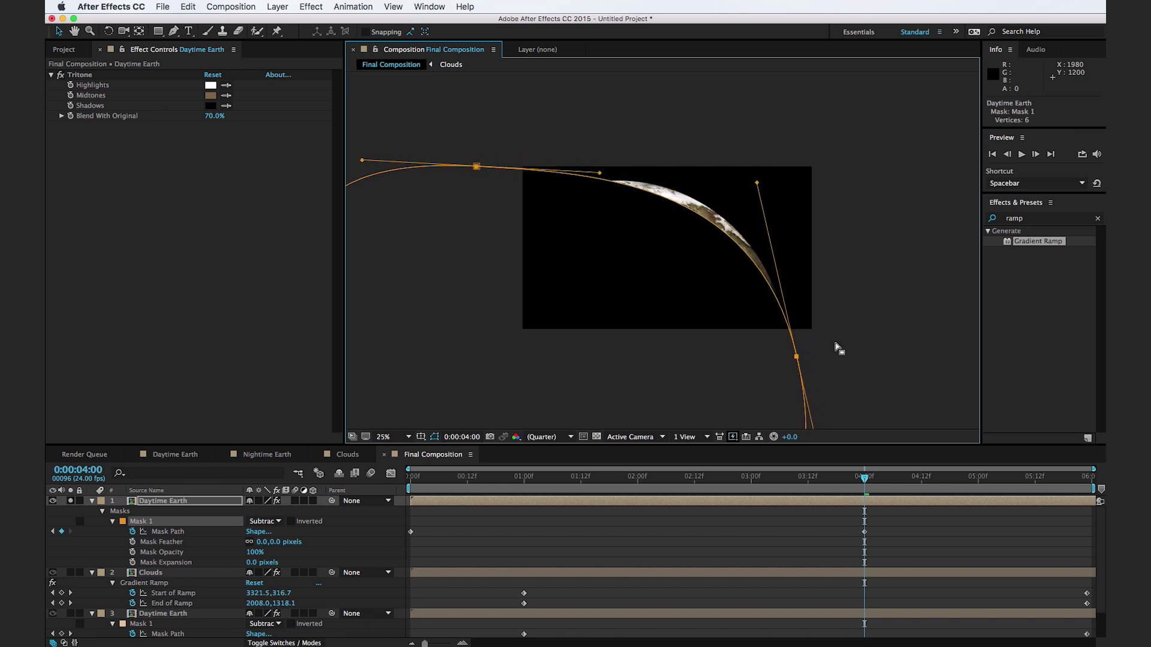
click(892, 336)
click(835, 329)
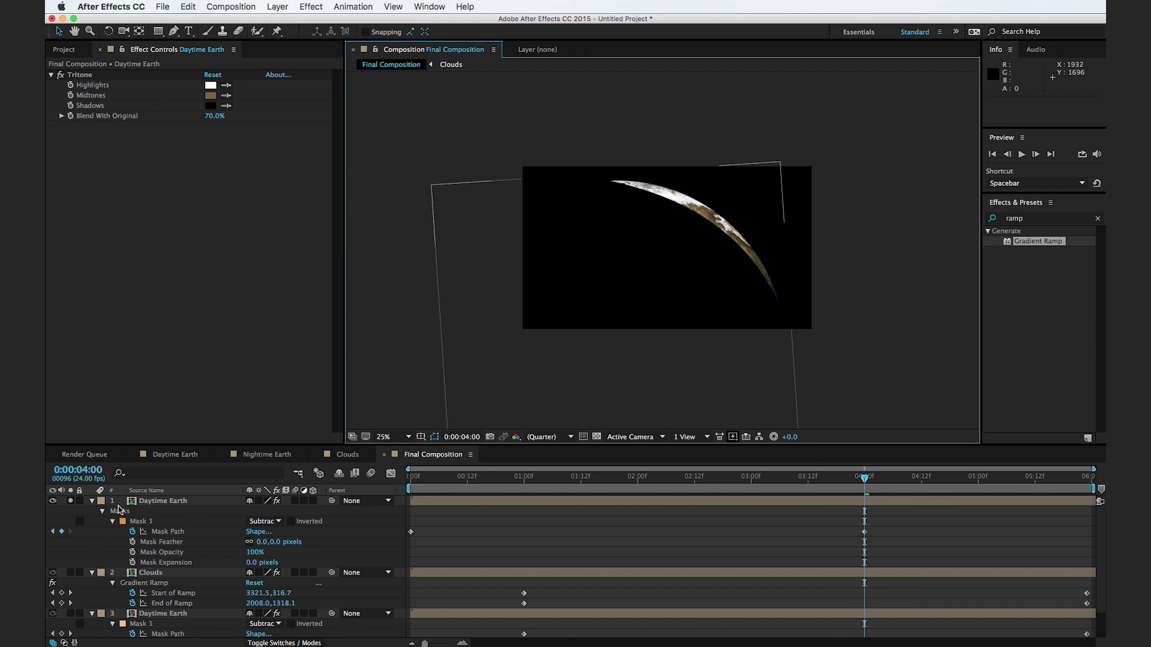
click(145, 502)
drag(477, 167, 489, 176)
drag(610, 183, 627, 179)
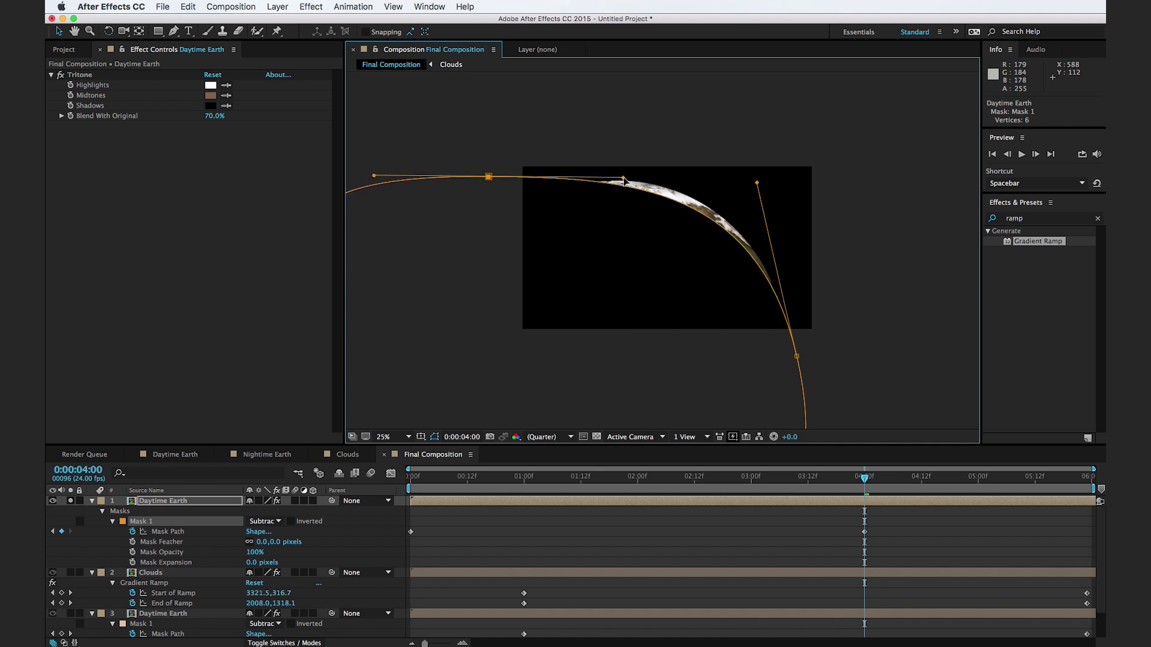
click(854, 227)
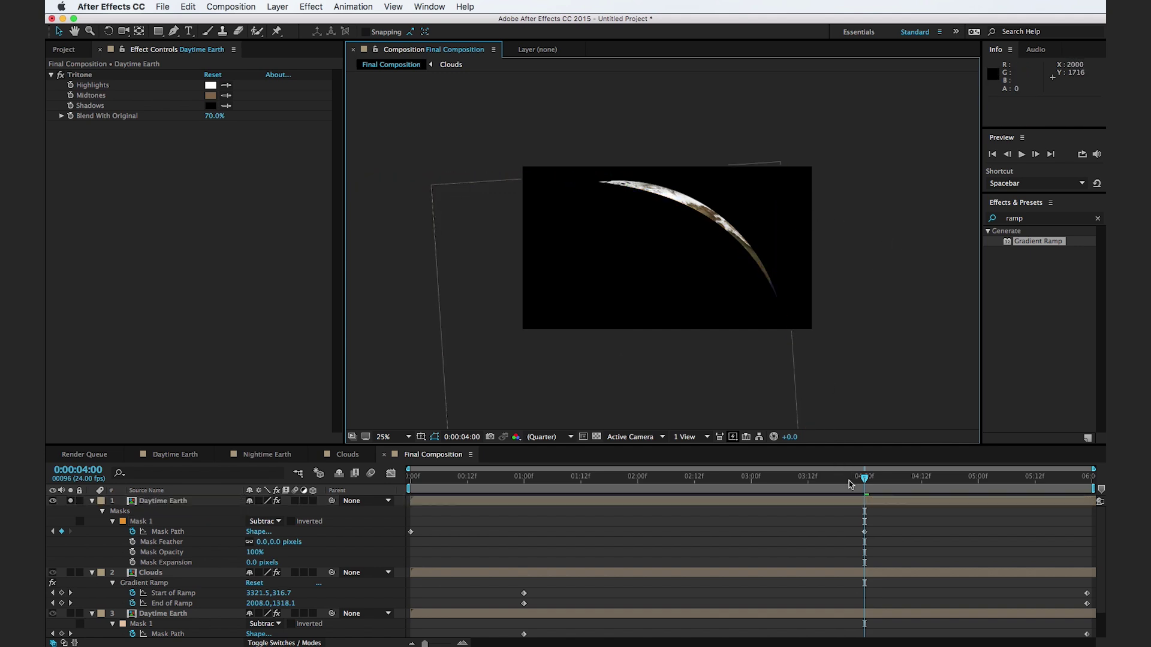
- Refine the Daytime Earth mask at 0:00:04:00 by moving the path slightly inward and lifting the upper vertex's curve handle
drag(852, 481, 875, 497)
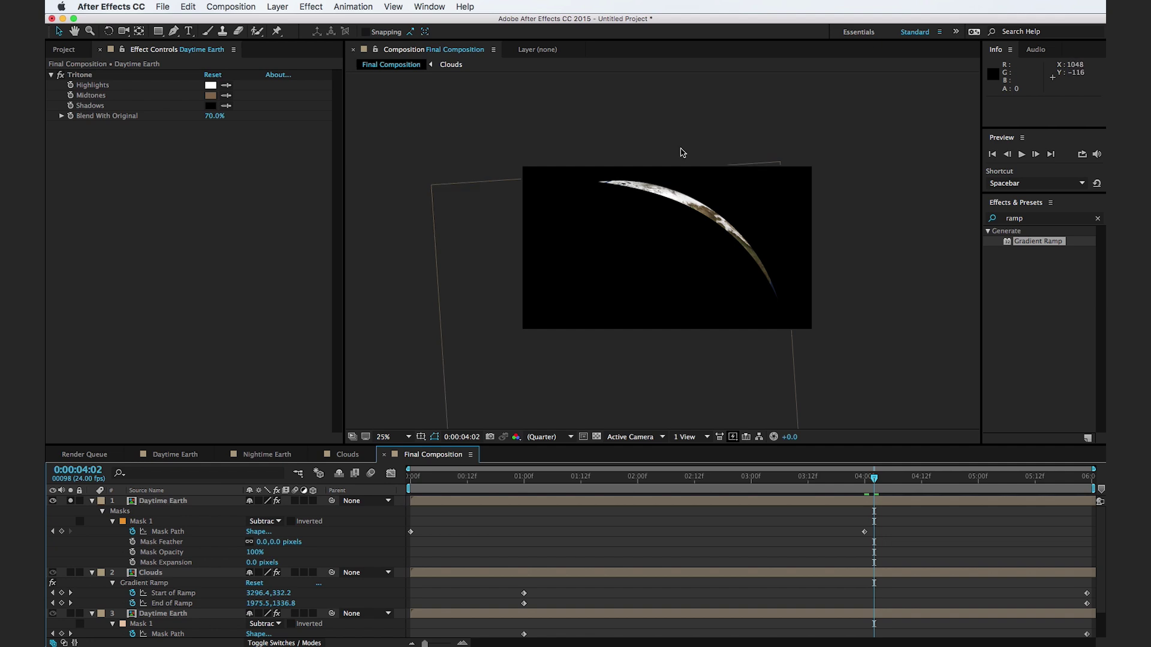
key(j)
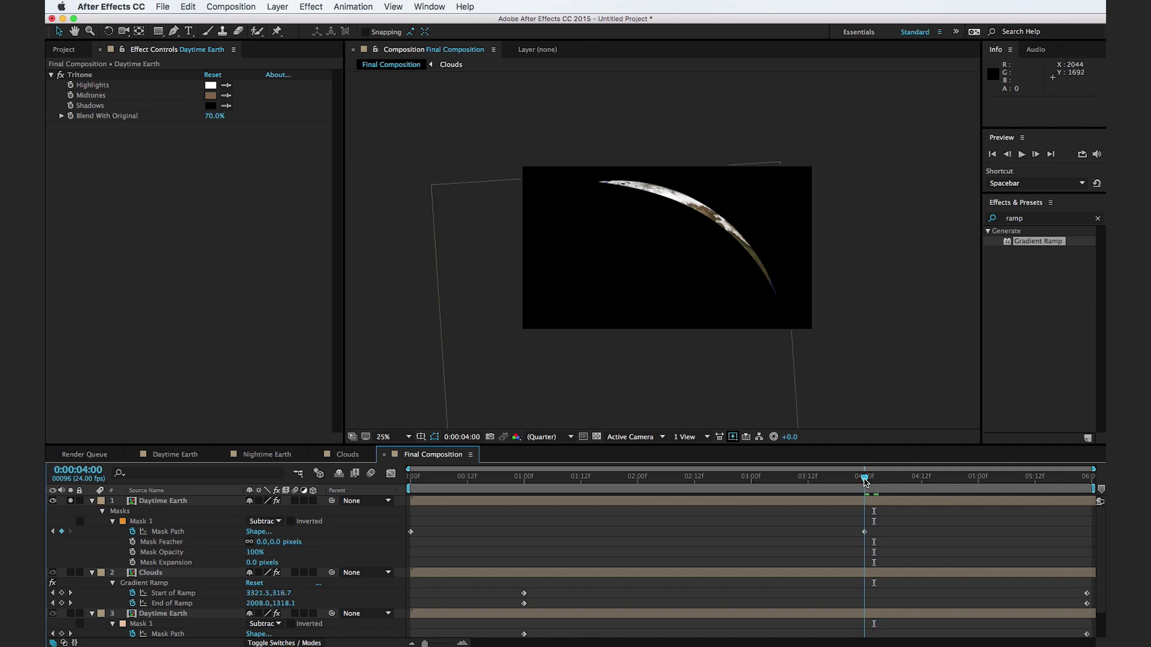
key(period)
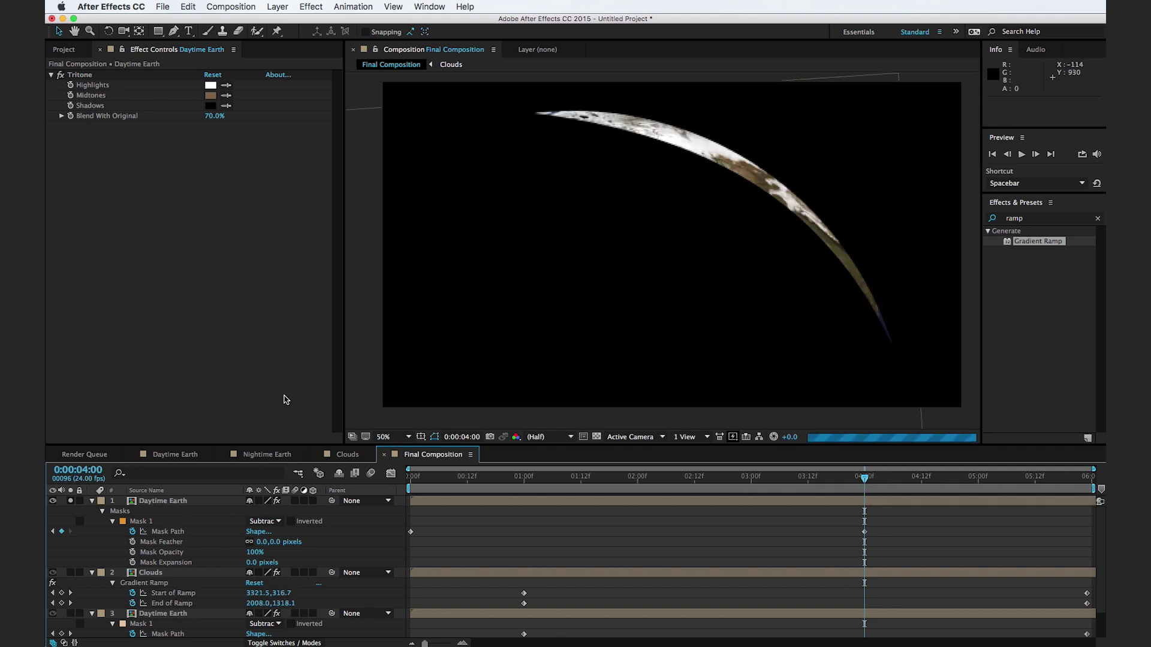
click(177, 501)
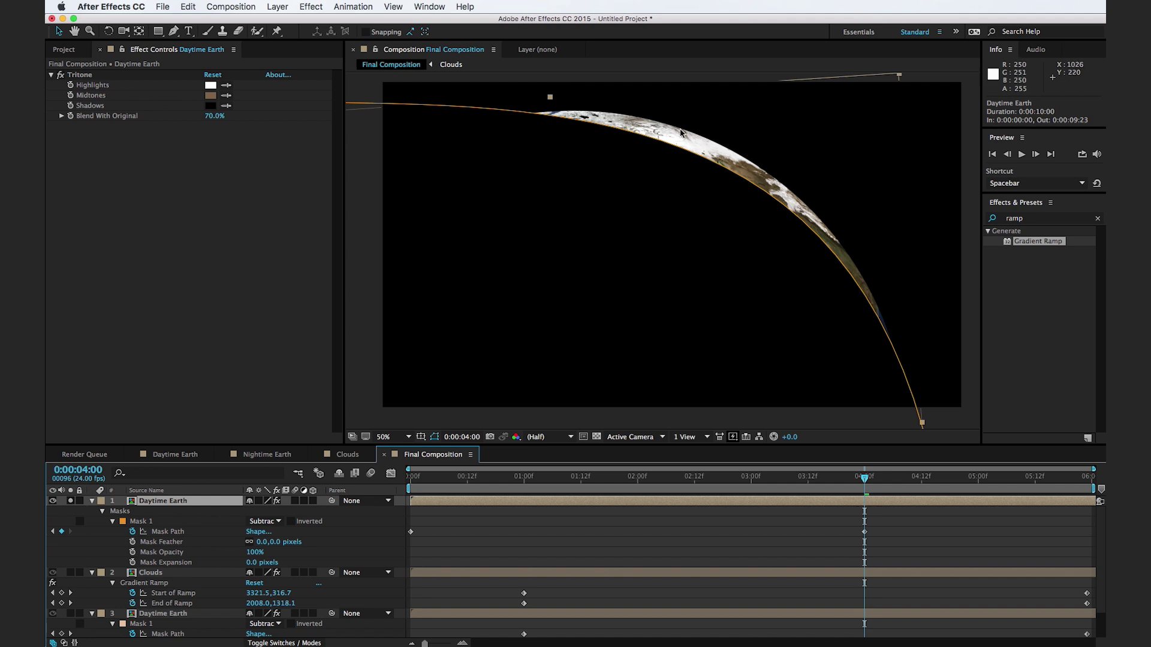
key(comma)
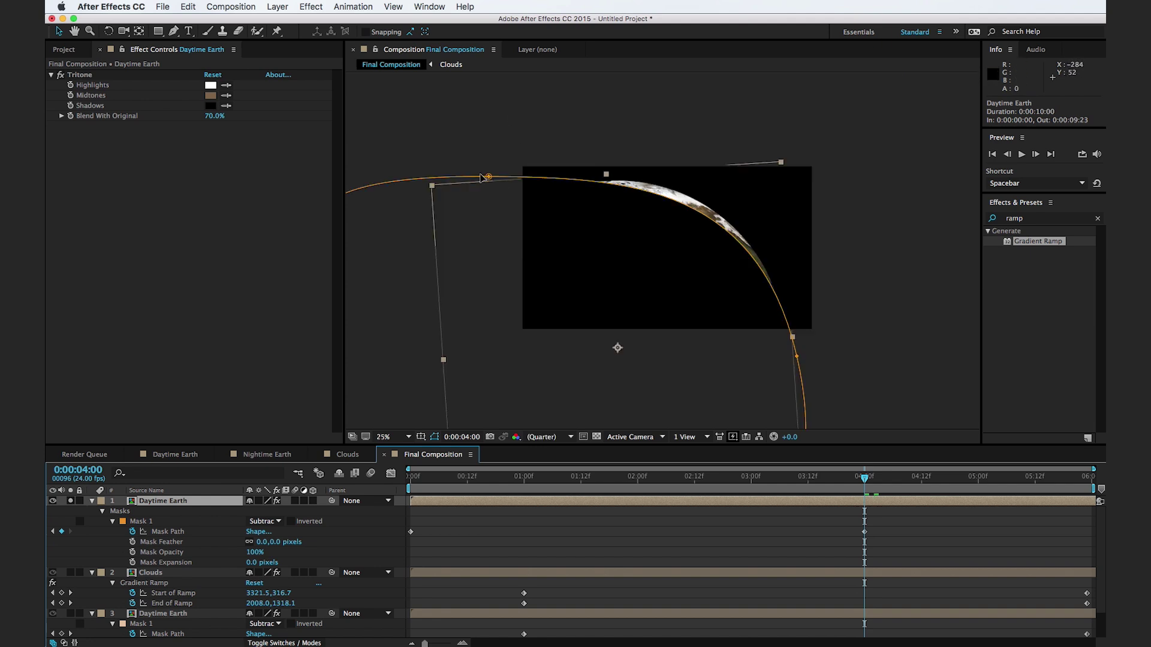
drag(488, 177, 491, 180)
drag(624, 181, 636, 173)
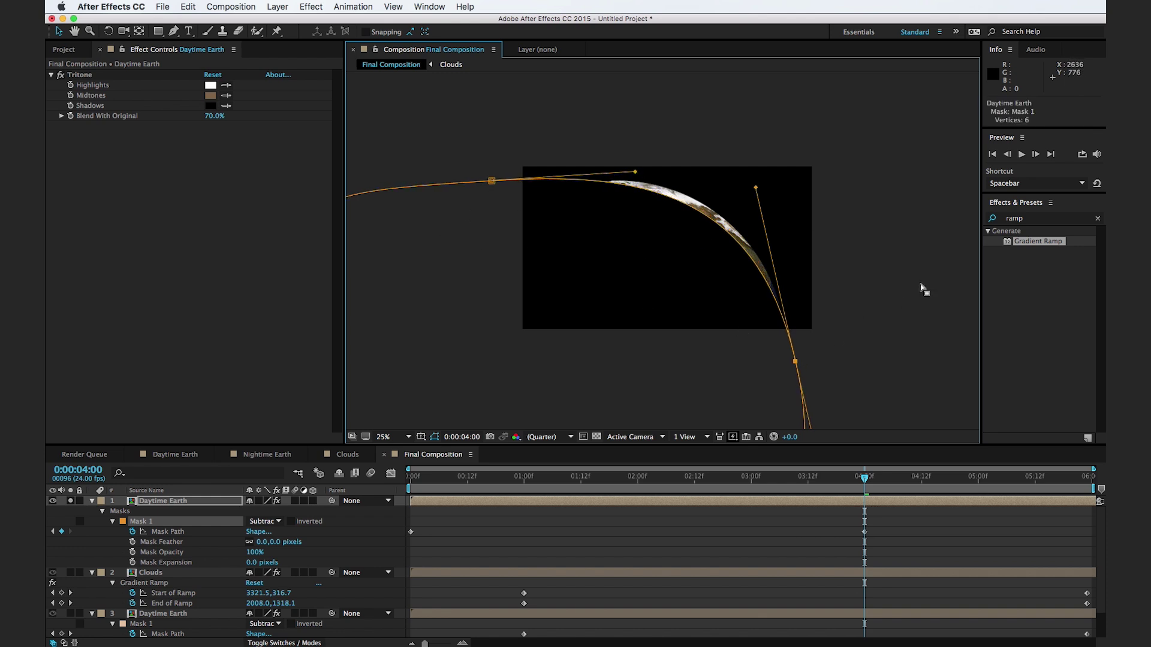
click(941, 296)
- Scrub the crescent animation back to 0:00:03:21 and apply the Glow effect to the top Daytime Earth layer
drag(864, 478, 624, 479)
drag(714, 480, 853, 492)
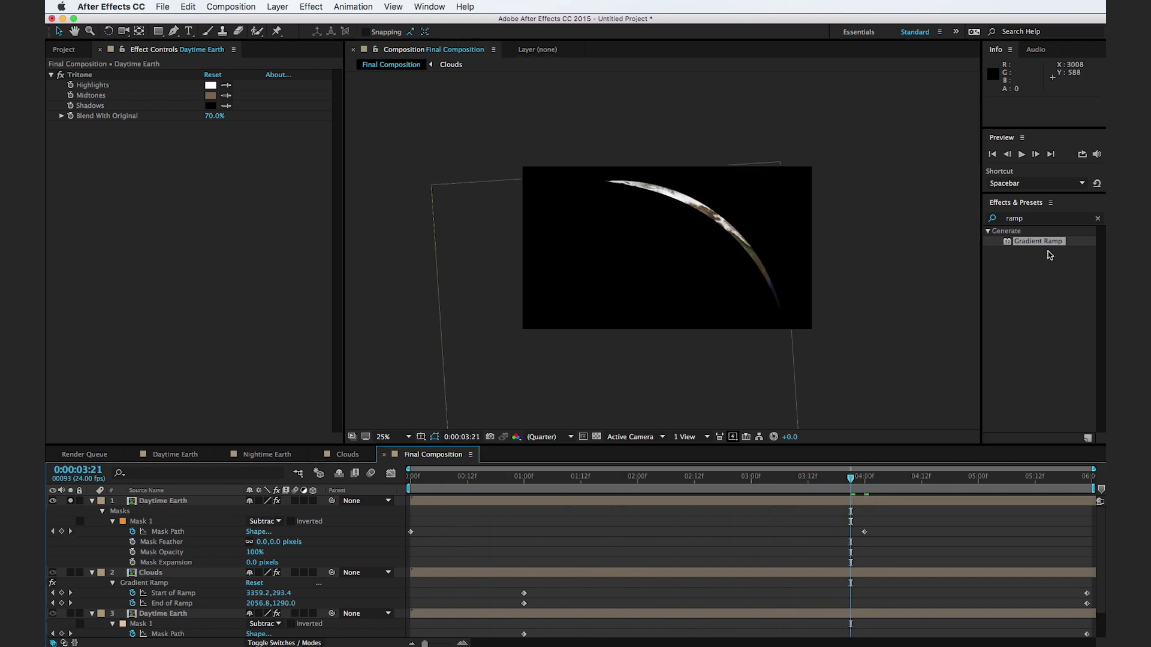
click(1035, 219)
text(G)
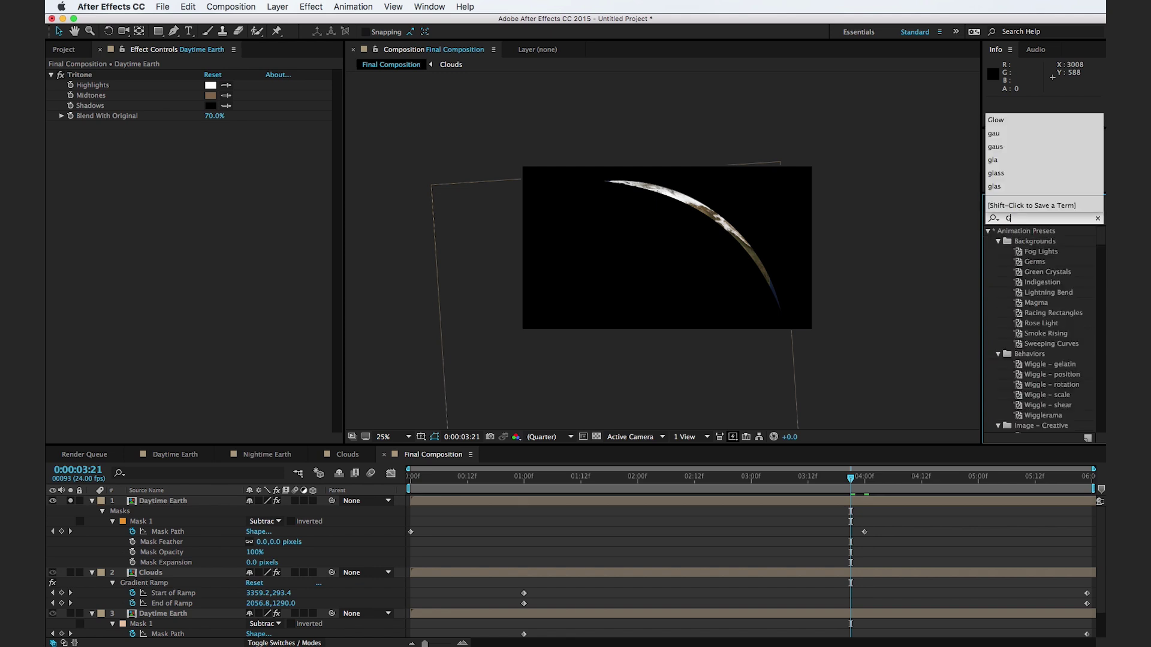
text(low)
drag(1028, 274, 234, 250)
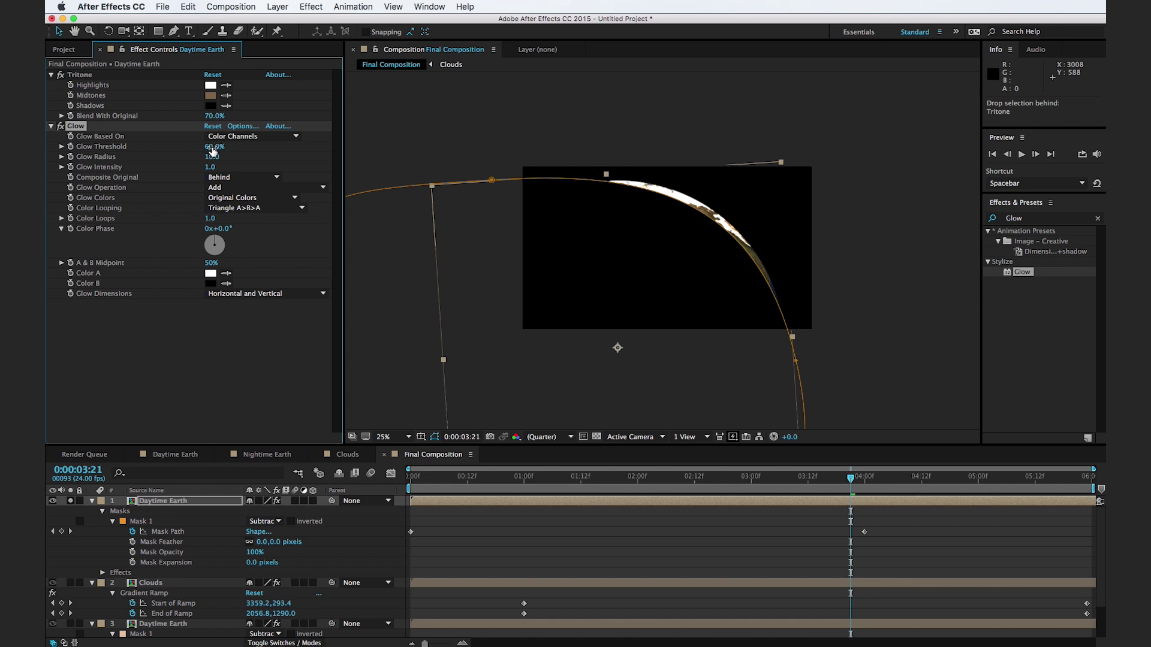
- Set the Glow effect's threshold to 0% and its radius to 100
drag(214, 148, 100, 161)
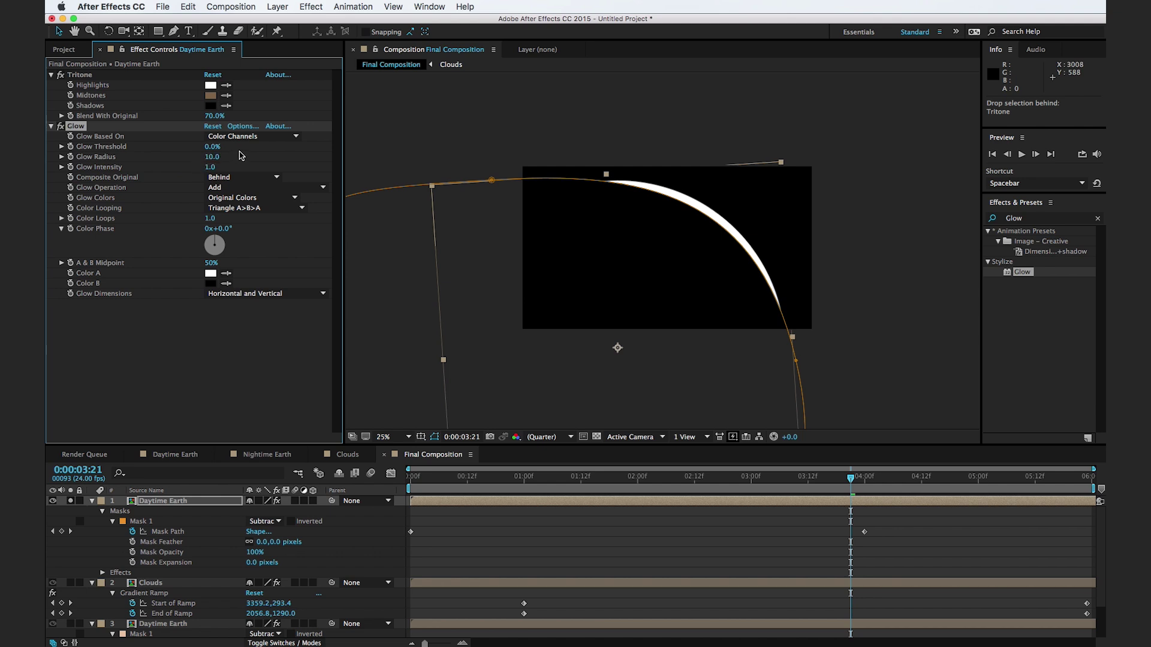
drag(224, 159, 255, 158)
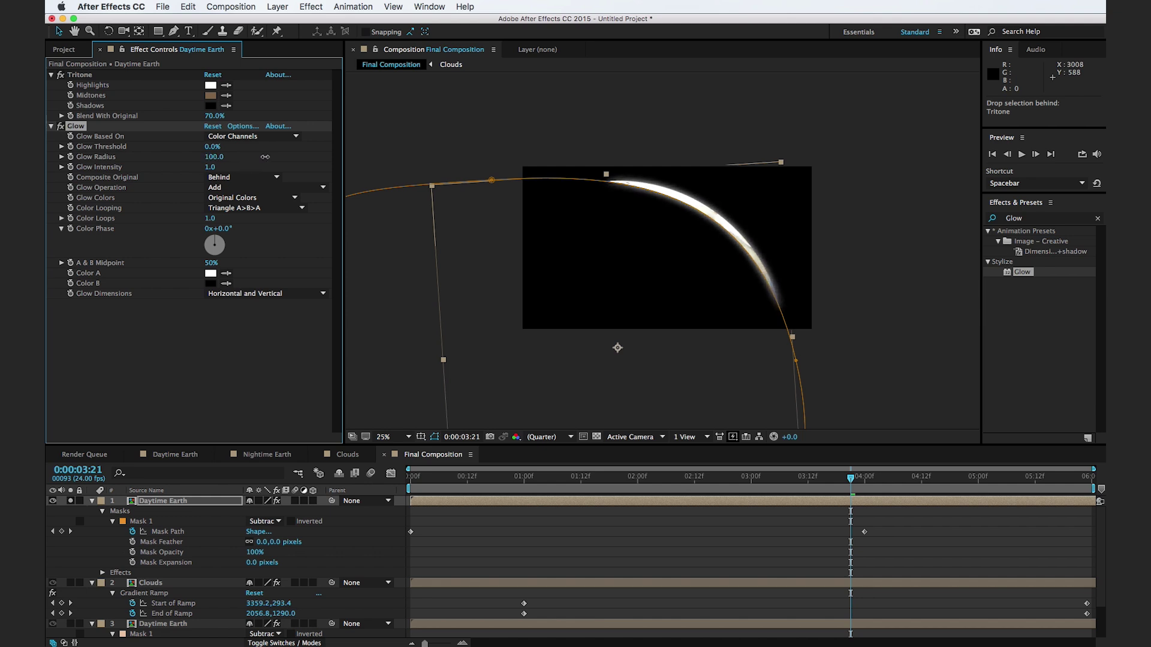
key(period)
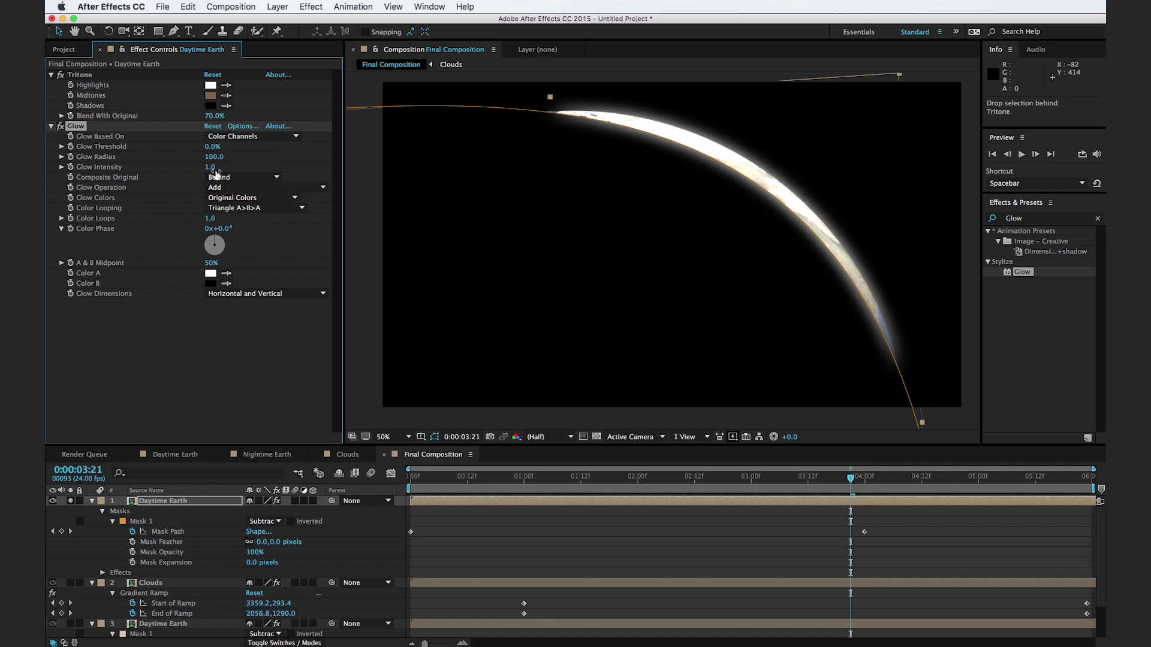
- Switch Glow Colors to A & B Colors and set Color A to golden orange, FAB62E
click(265, 199)
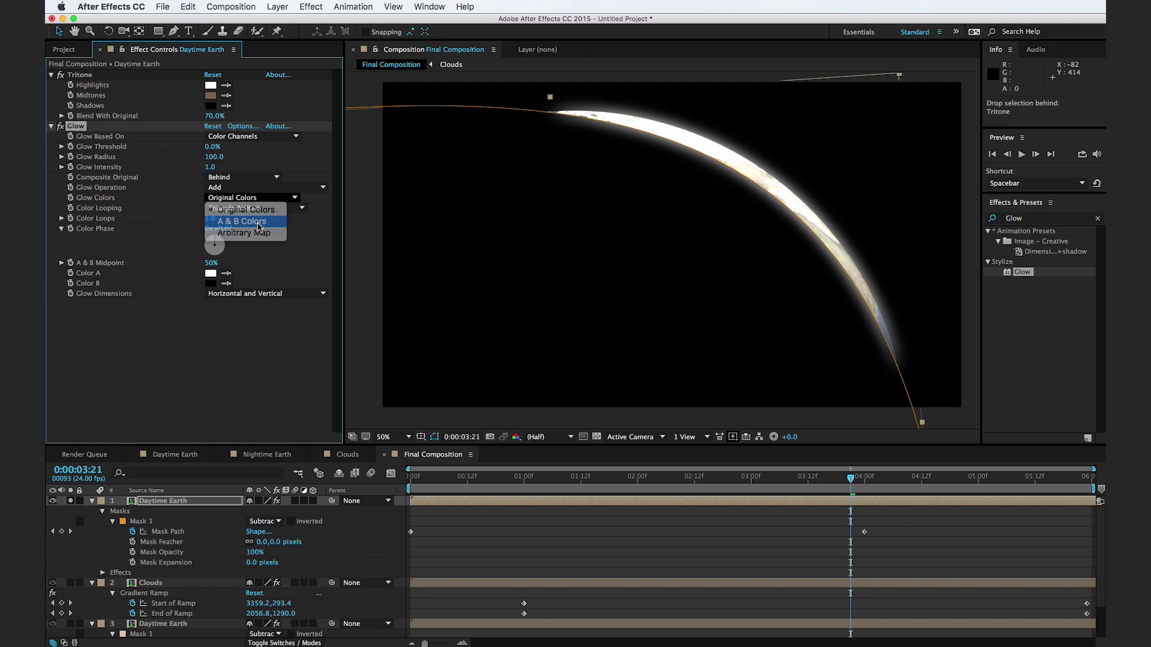
click(259, 223)
click(211, 274)
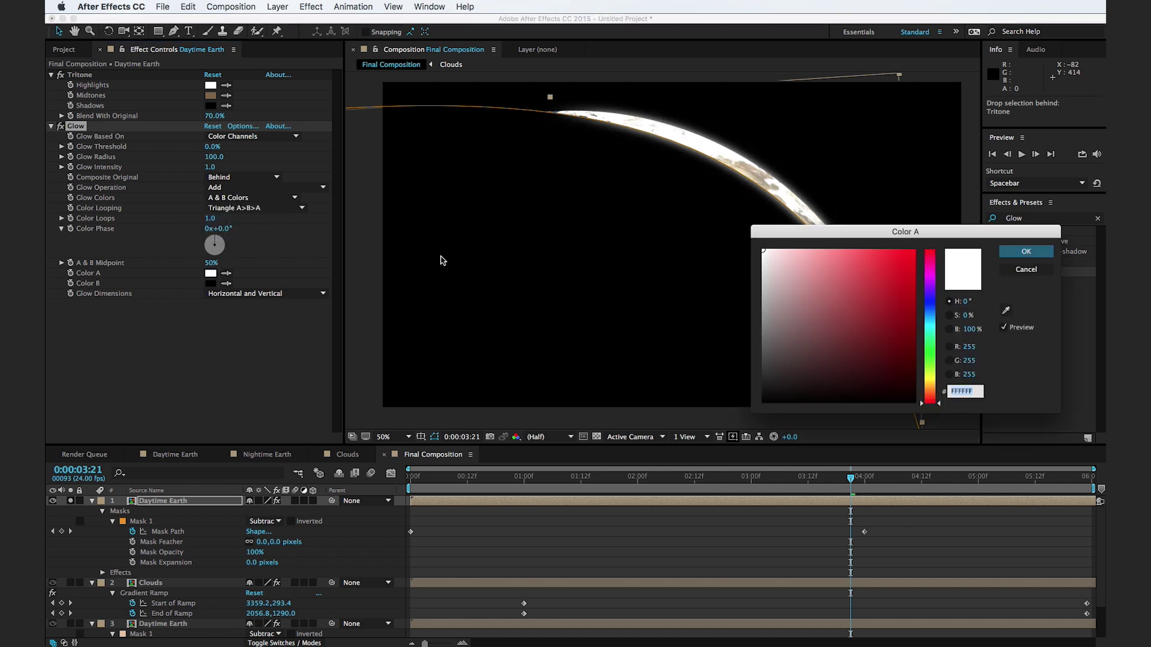
drag(932, 400, 928, 384)
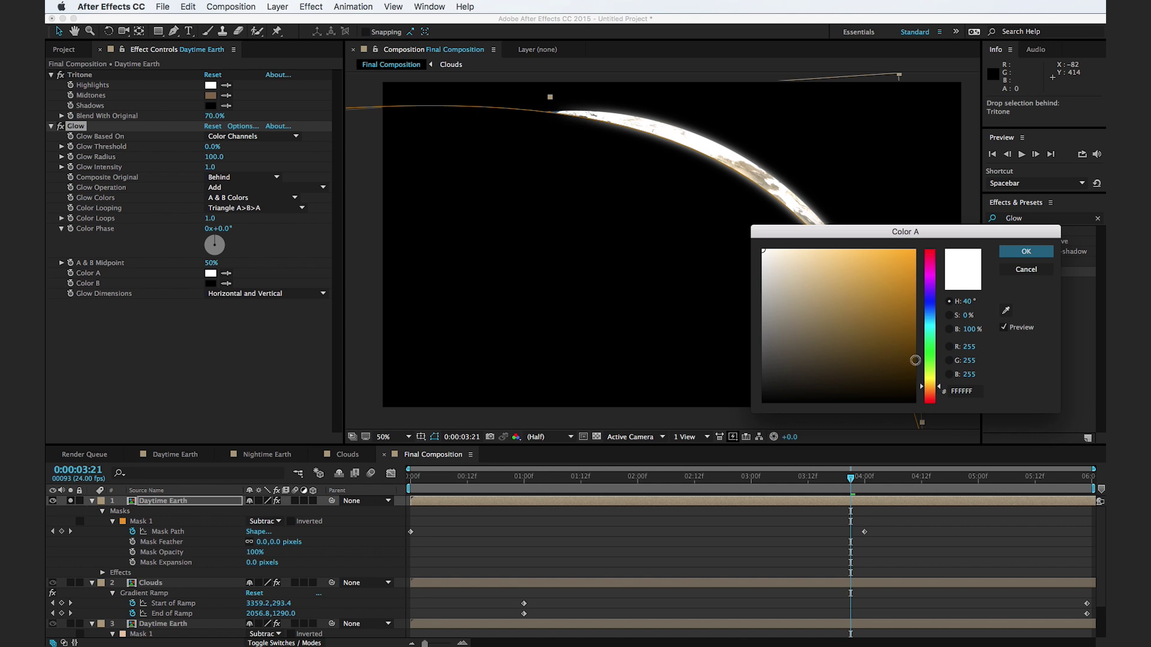
drag(852, 307, 874, 266)
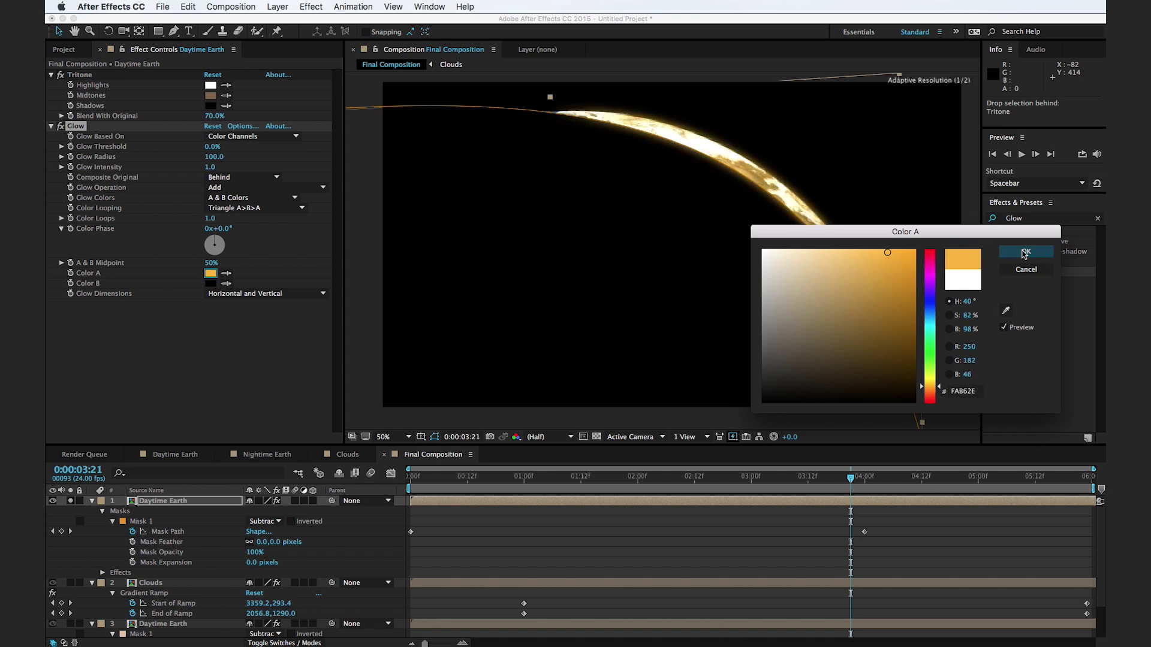
click(1026, 252)
- Set the Glow effect's Color B to white, FFFFFF, and hide the mask outlines in the viewer
click(210, 284)
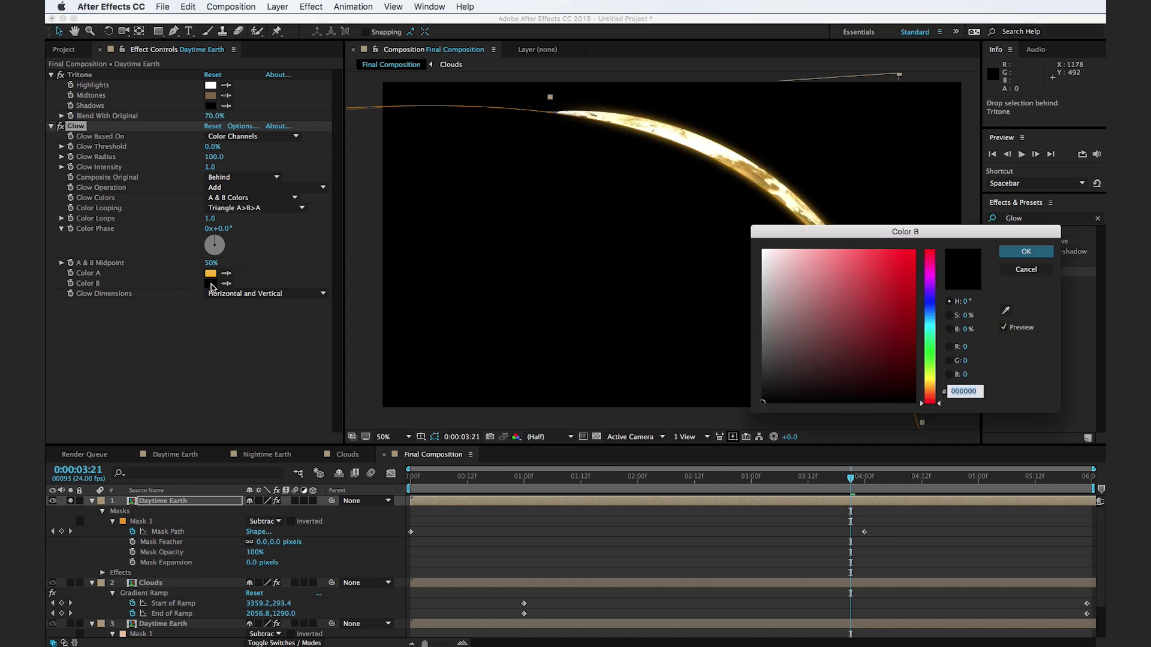
drag(841, 321, 693, 221)
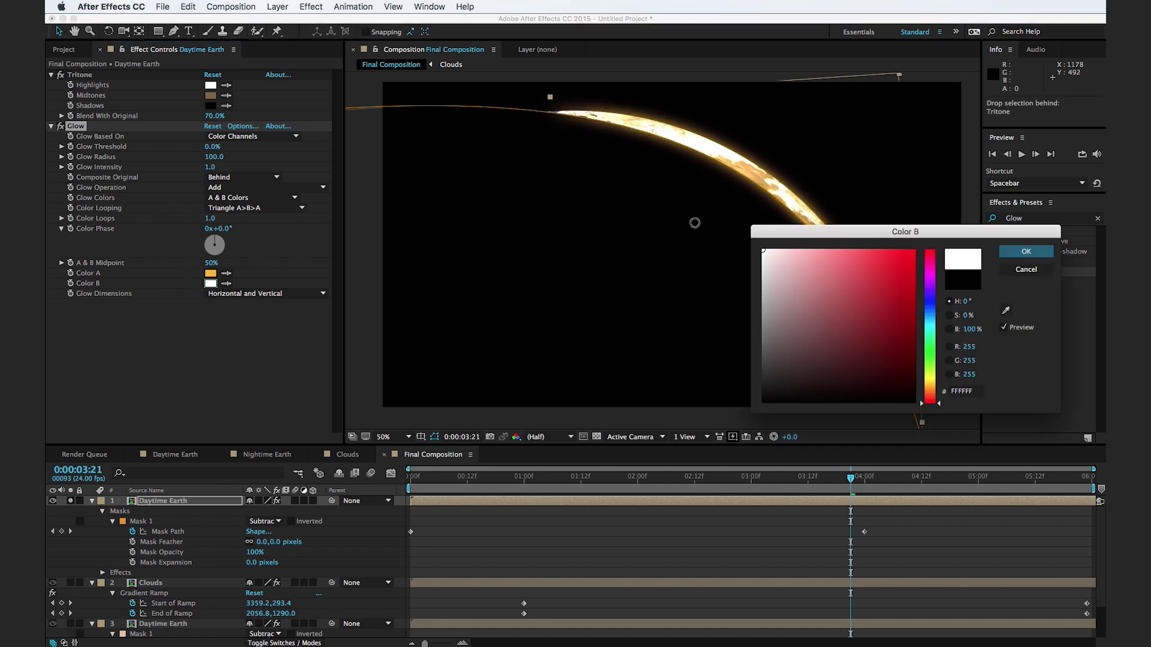
click(1027, 255)
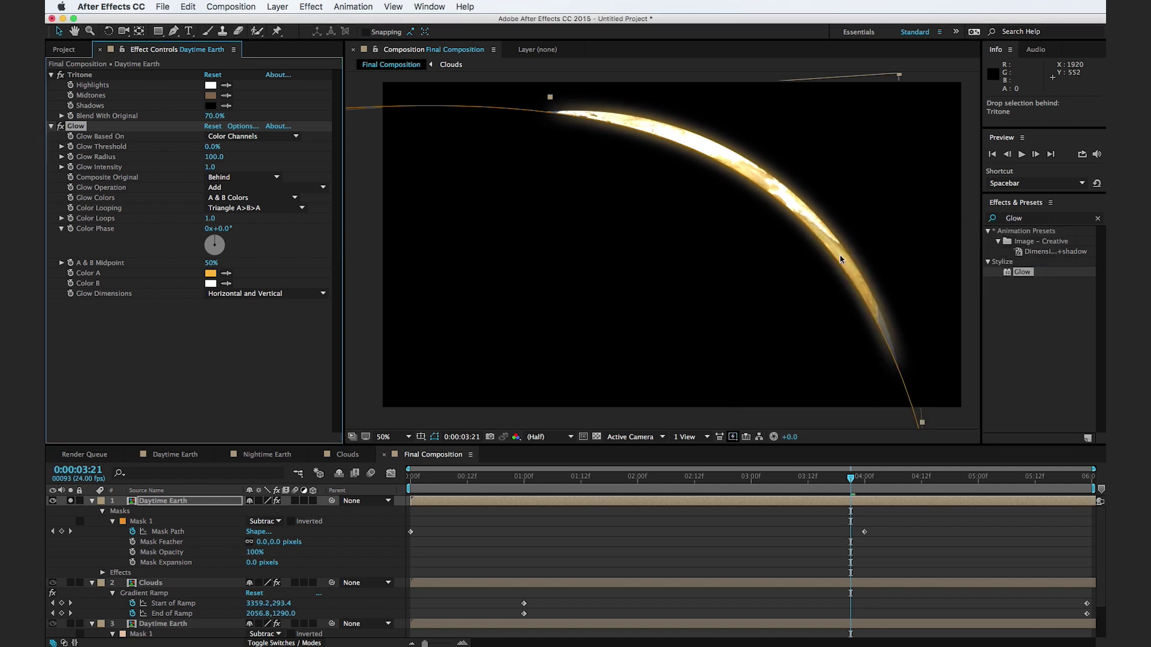
click(435, 437)
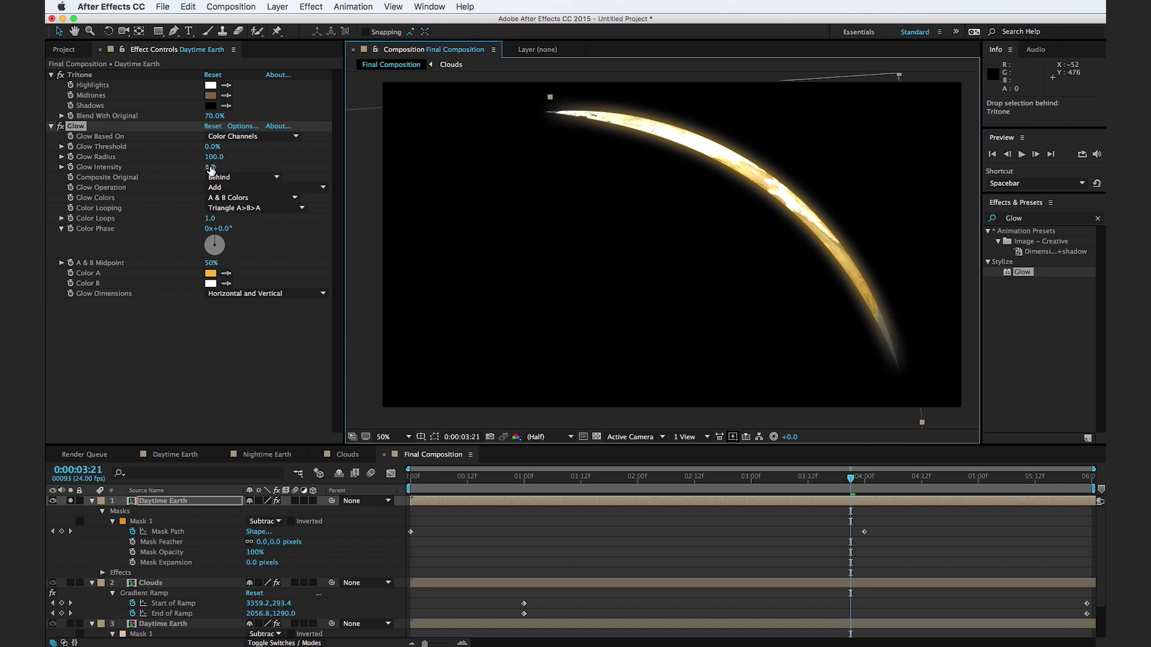
- Raise the Glow intensity to 1.8 and radius to 114, and set the Tritone Shadows colour to dark grey, 565656
mouse_move(211, 170)
mouse_down()
mouse_move(398, 166)
mouse_move(244, 167)
mouse_move(250, 157)
mouse_move(223, 157)
mouse_up()
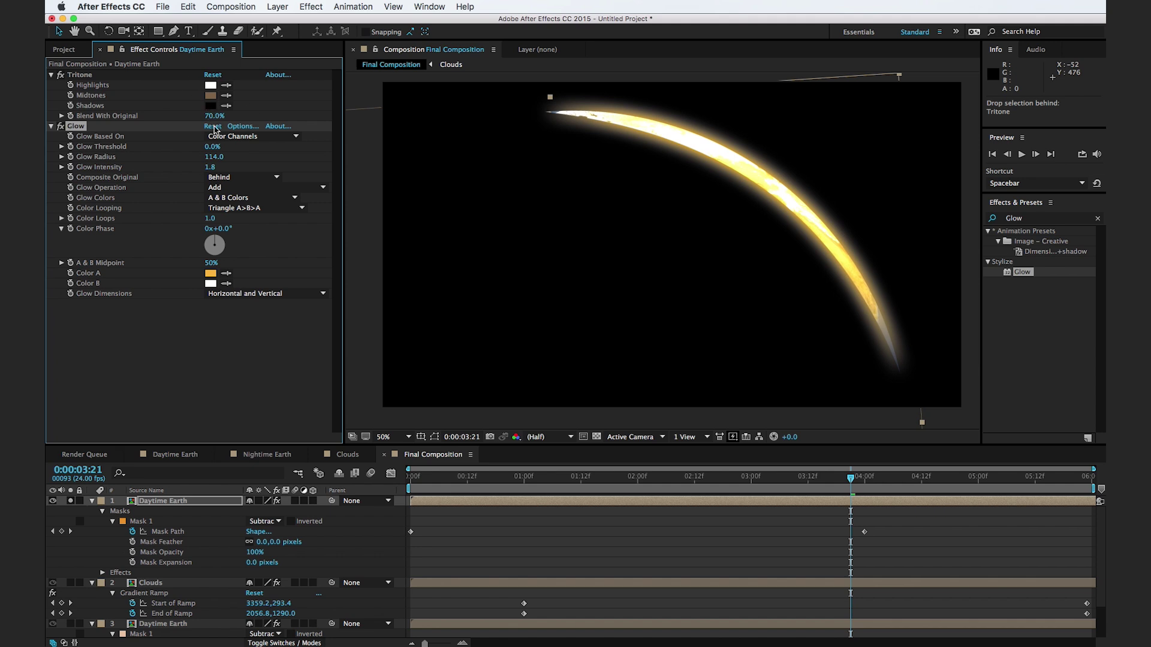
click(213, 107)
drag(849, 228, 476, 207)
mouse_move(465, 382)
mouse_down()
mouse_move(450, 369)
mouse_move(429, 296)
mouse_move(428, 323)
mouse_up()
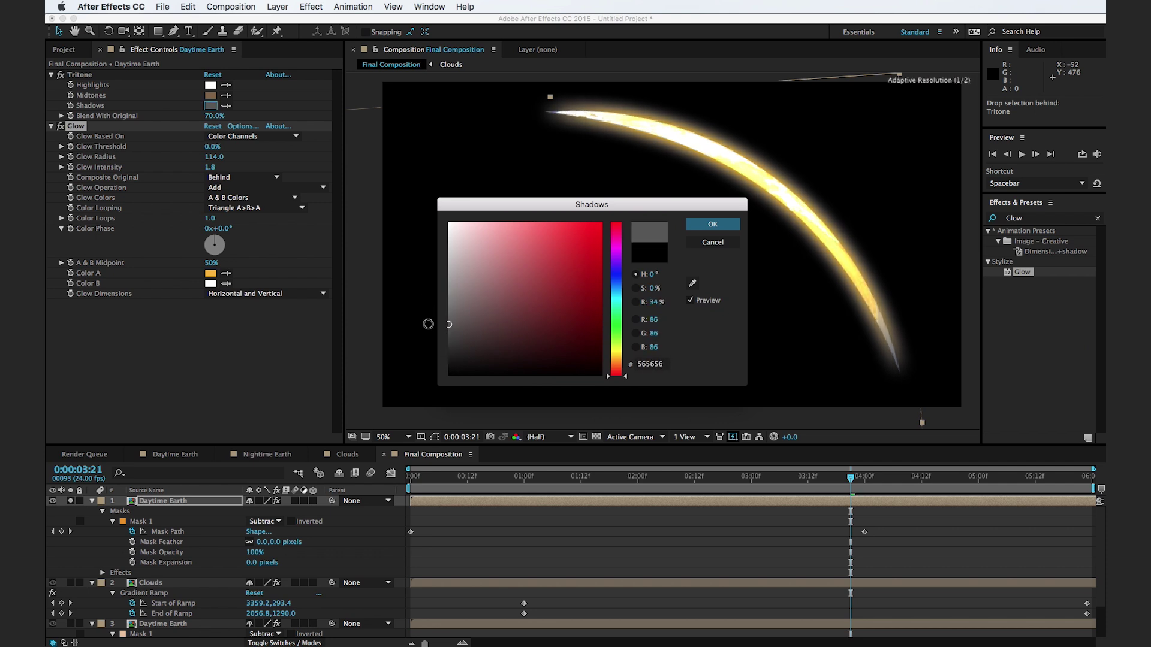
click(728, 223)
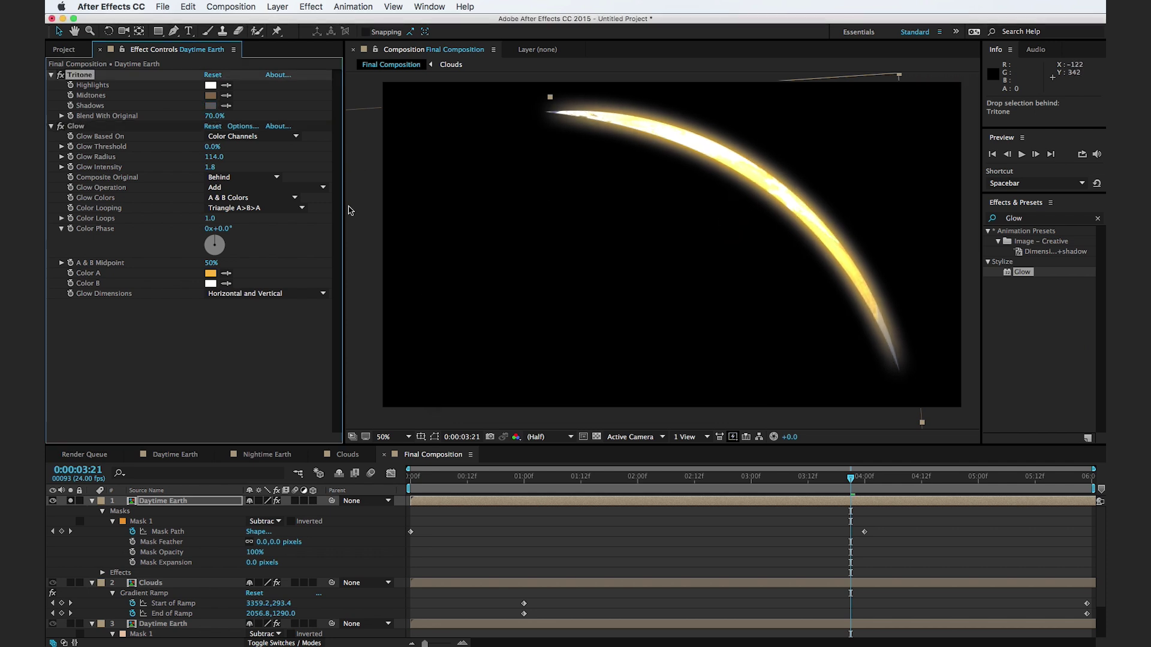
- Reduce the Glow radius to 65 and move the current time to 0:00:03:23
drag(212, 161, 182, 159)
drag(828, 490, 859, 492)
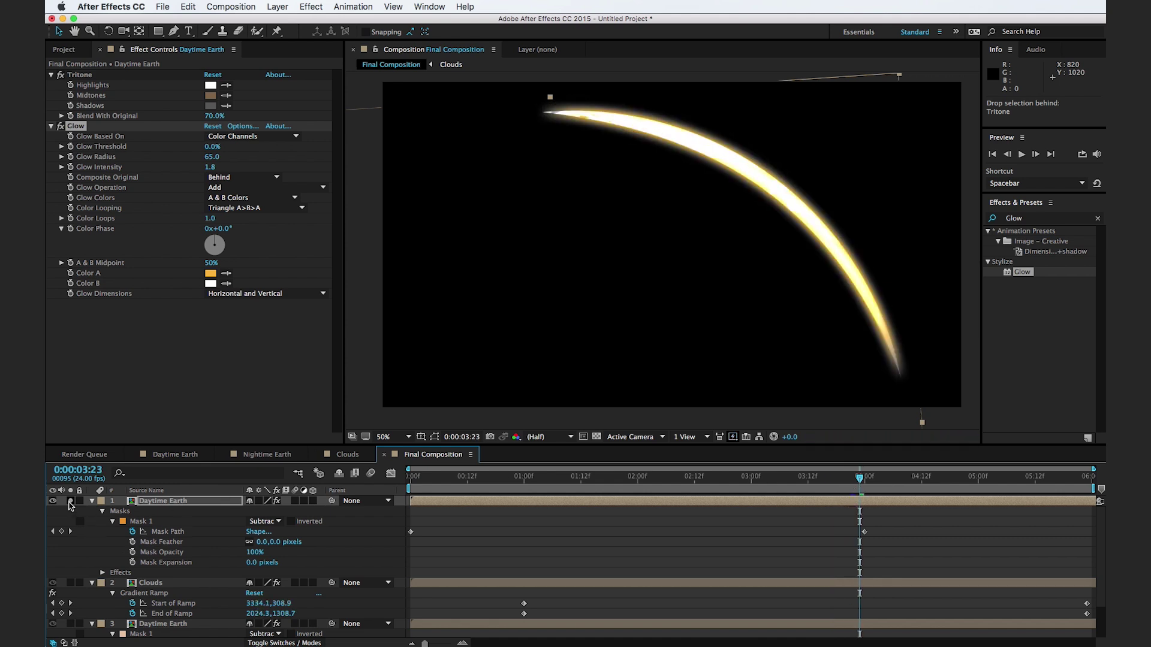
- Turn off solo on the top Daytime Earth layer and collapse the properties of all four layers
click(92, 501)
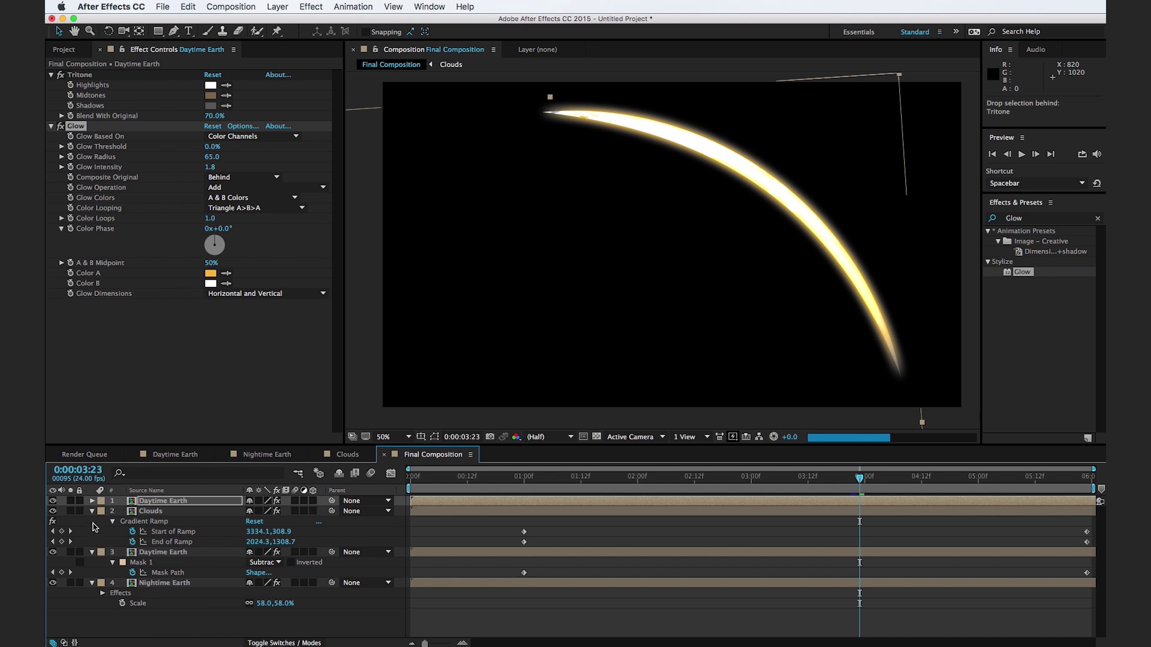
click(92, 511)
click(91, 521)
click(92, 531)
click(215, 577)
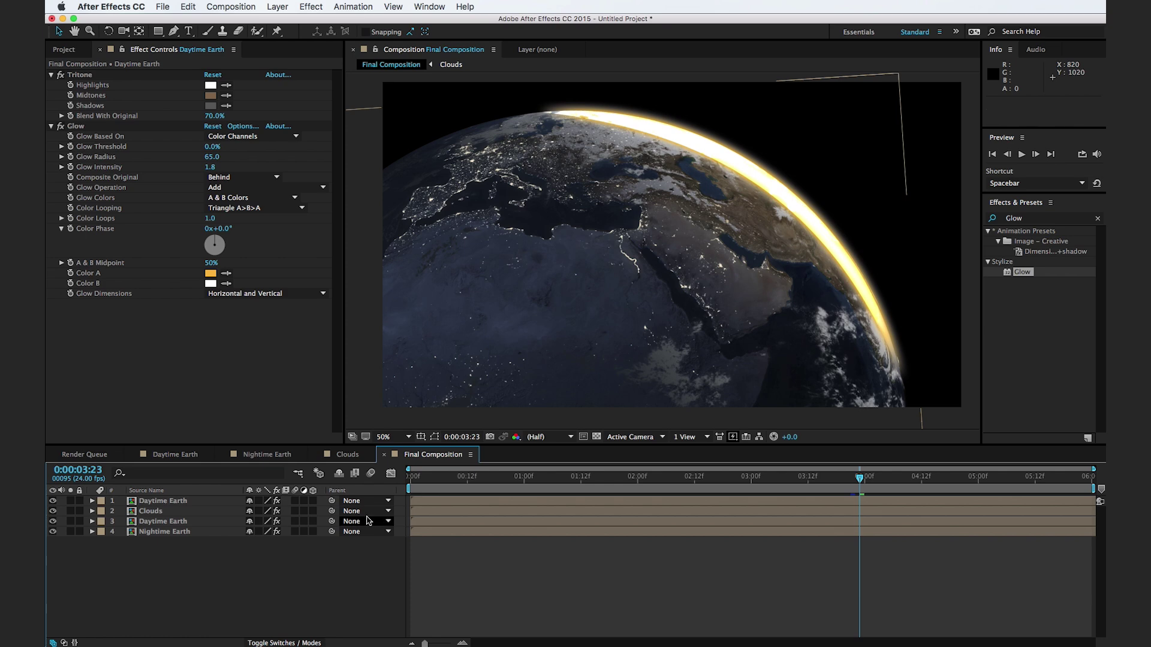
- Show the layer blending modes and set the top Daytime Earth layer's mode to Add
click(282, 642)
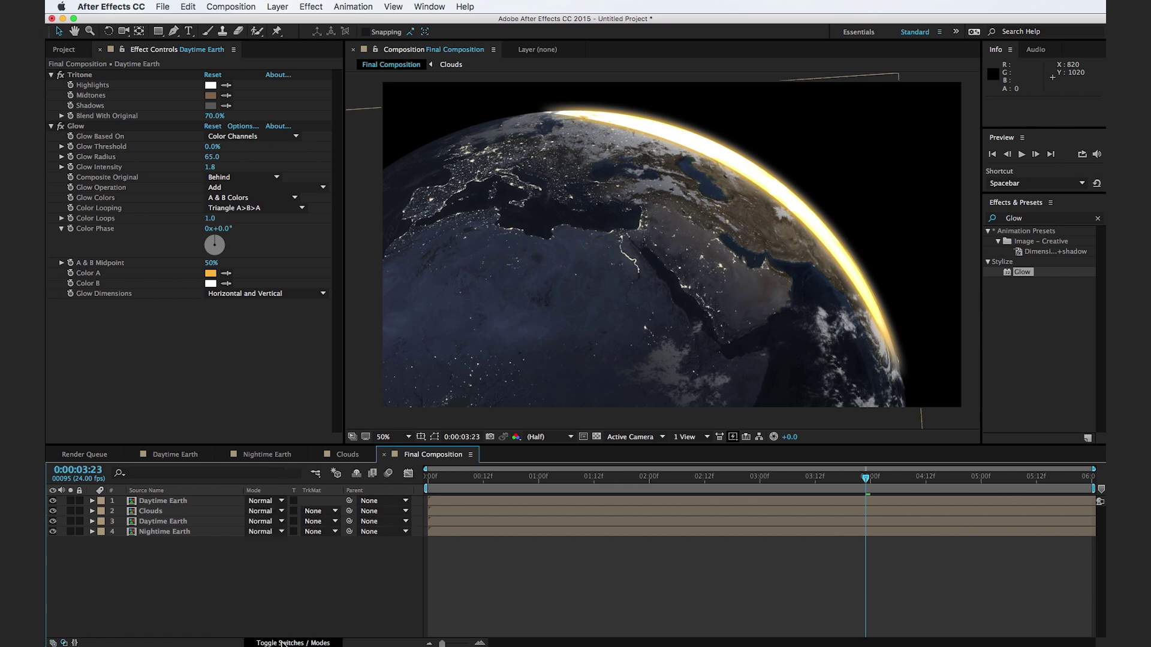
click(277, 507)
key(Up)
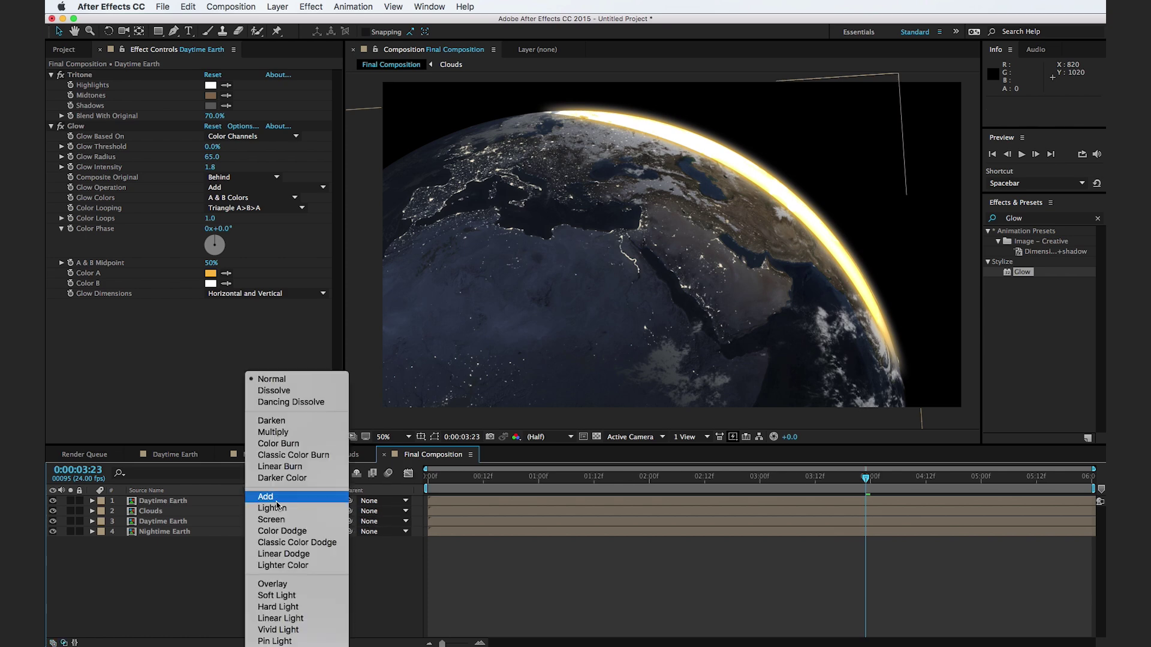
key(Return)
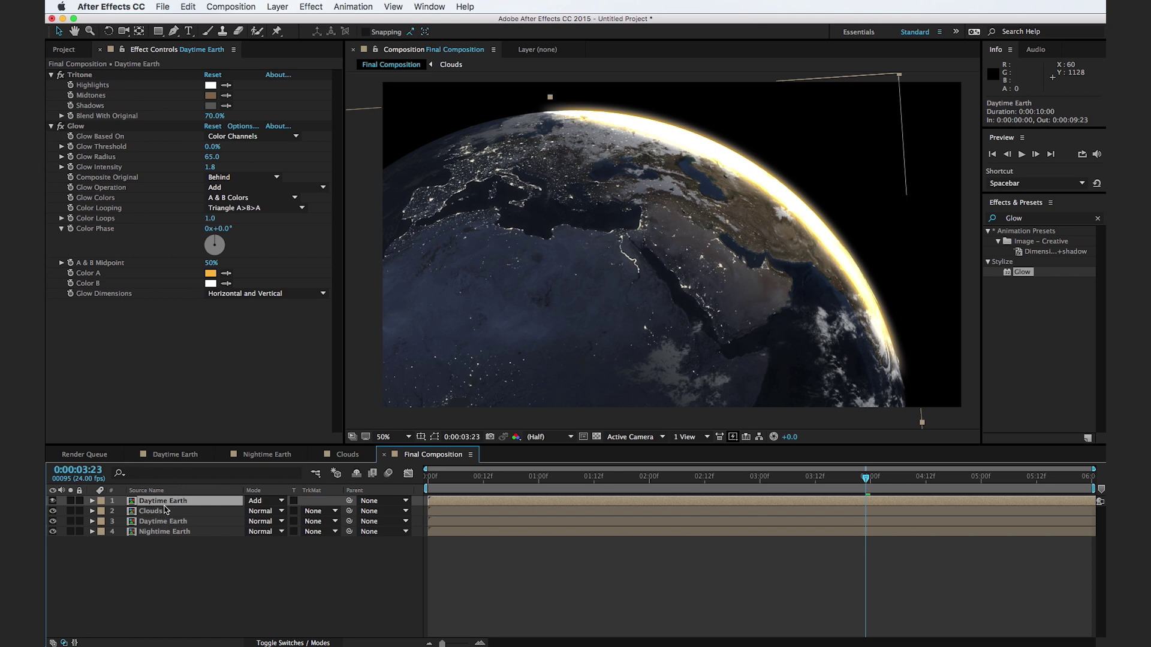
- Rename the top Daytime Earth layer as Horizon
key(Return)
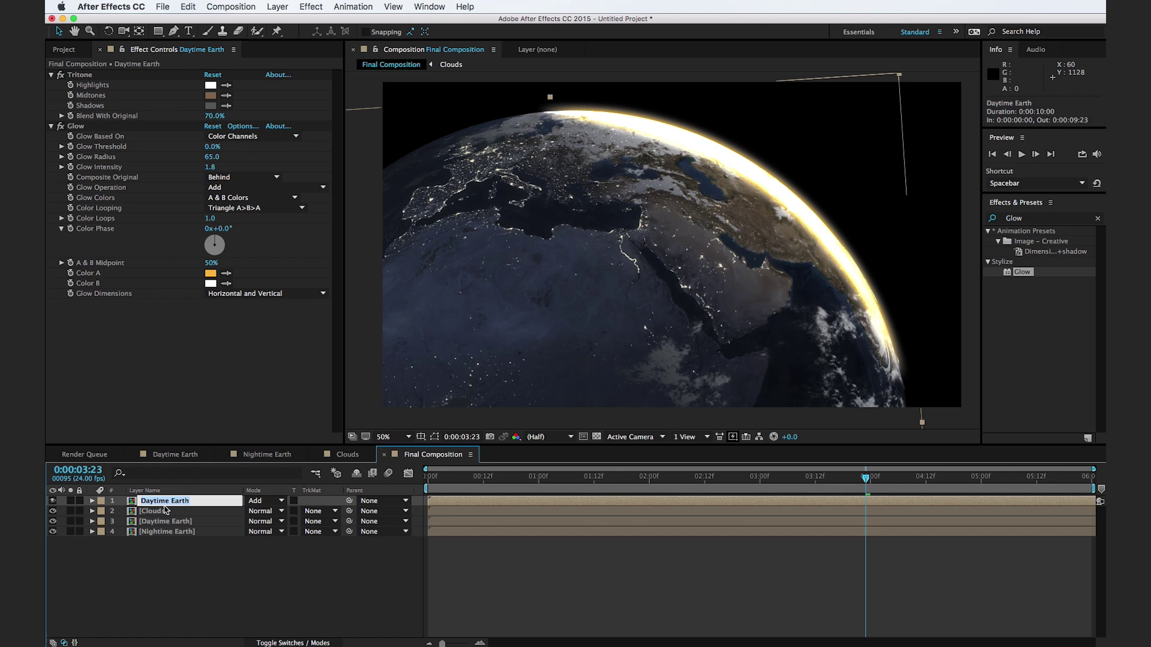
text(Horizon)
key(Return)
- Show the mask feather of the Horizon layer and set it to 121 pixels
click(163, 503)
key(f)
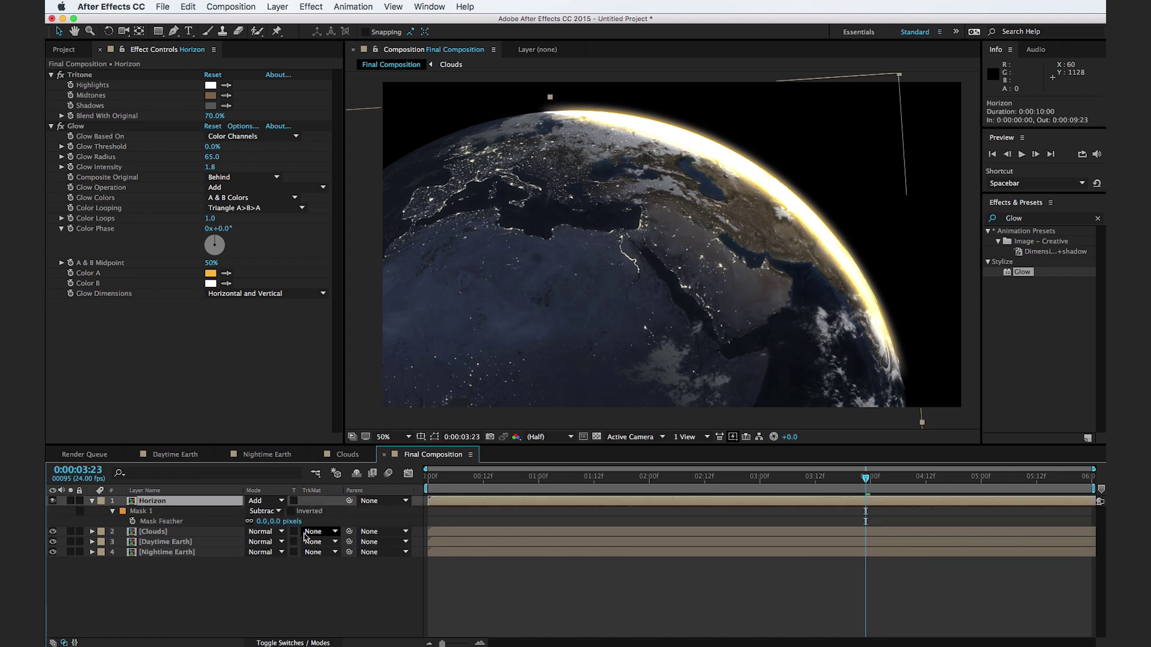
drag(274, 522, 537, 454)
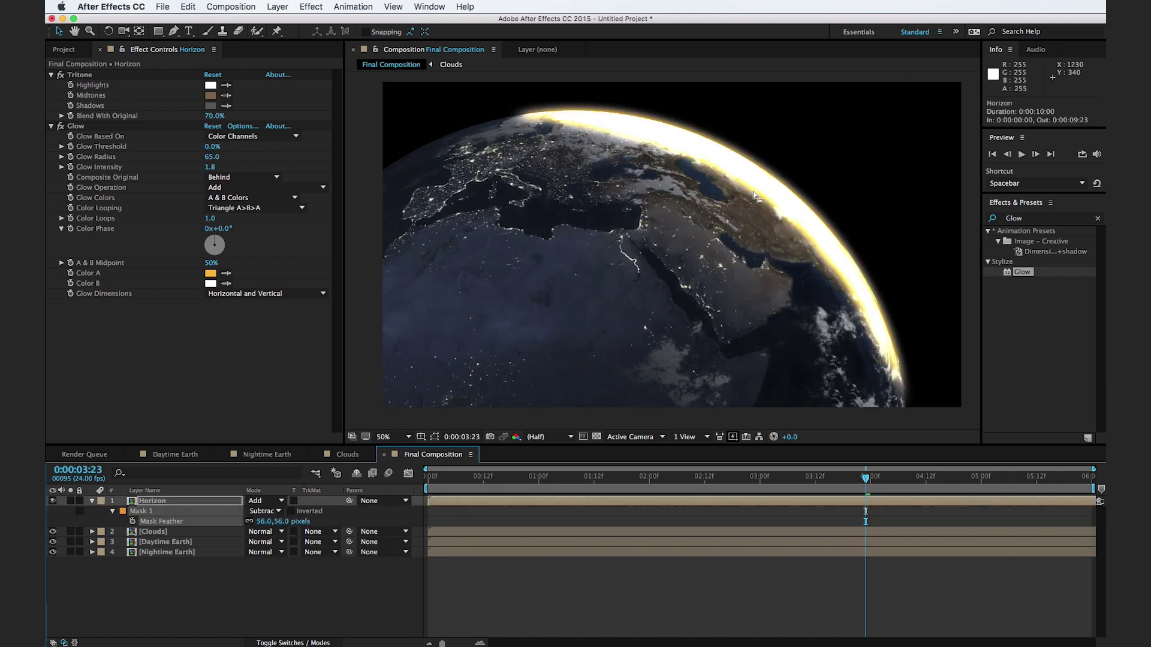
drag(282, 524, 319, 524)
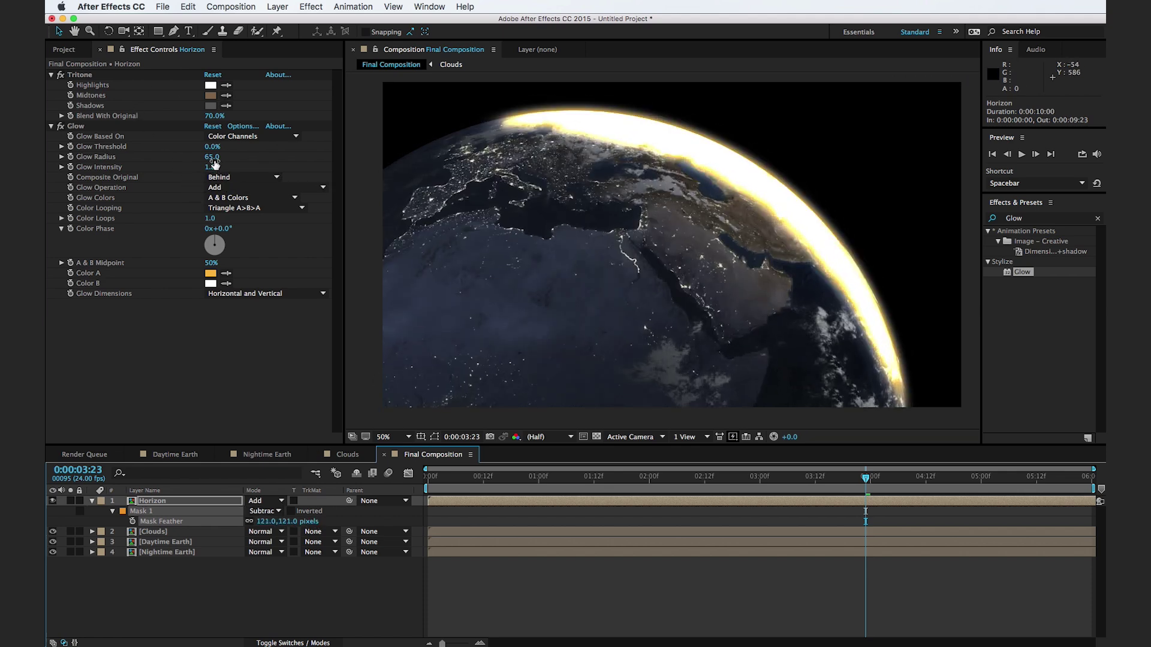
- Reduce the Horizon layer's Glow intensity to 0.7 and check the softened horizon in the composition
drag(213, 169, 131, 198)
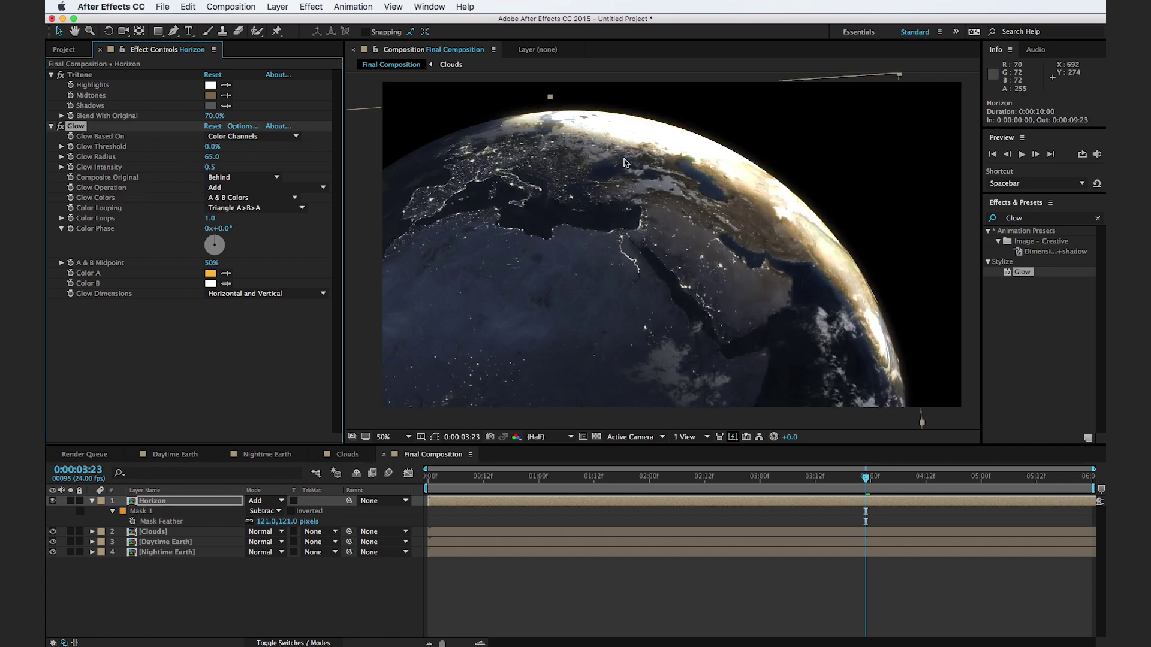
drag(210, 171, 223, 168)
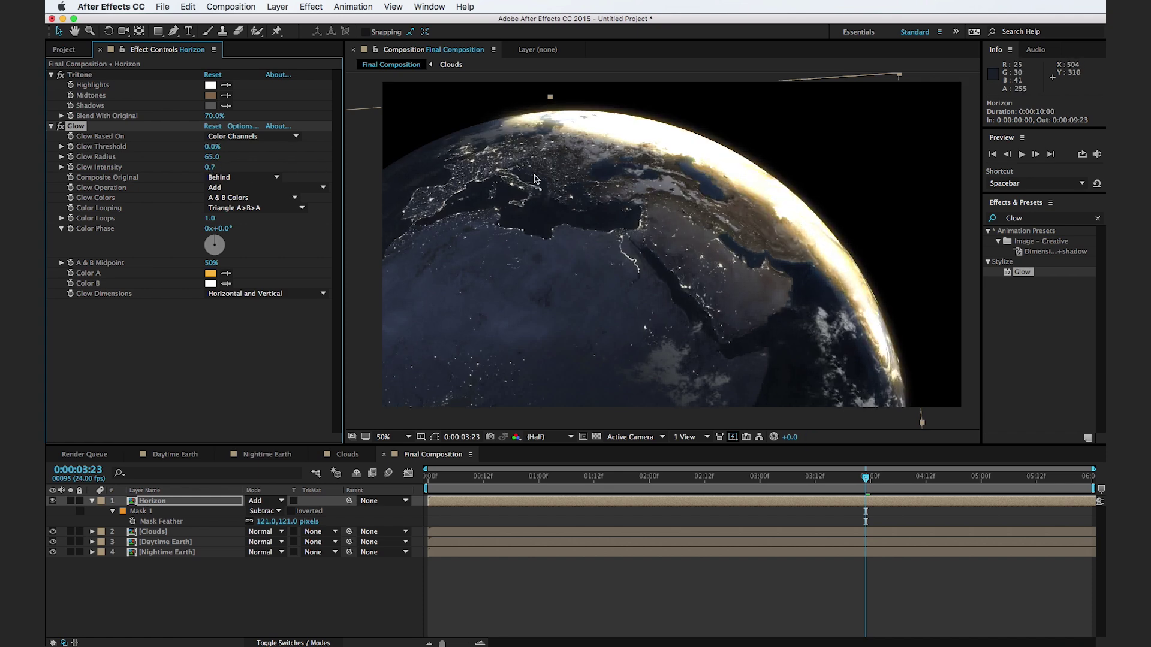
key(comma)
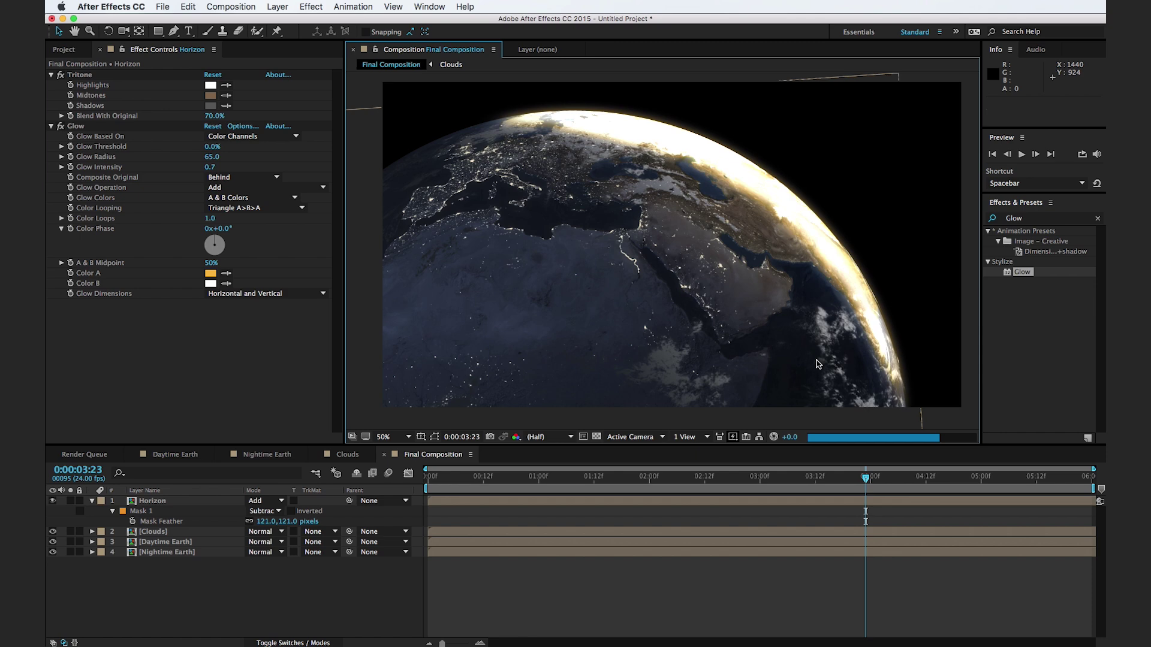
key(period)
- Add an Opacity keyframe to the Horizon layer at 0:00:01:12, keeping it at 100%
drag(447, 477, 429, 528)
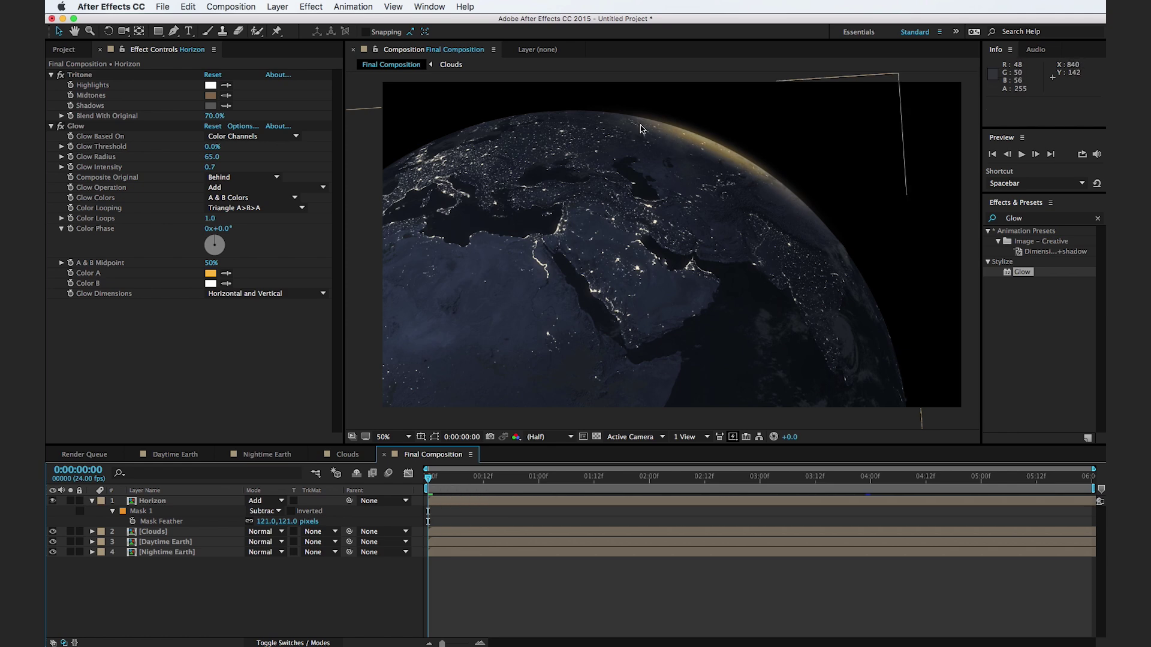
drag(486, 483, 594, 481)
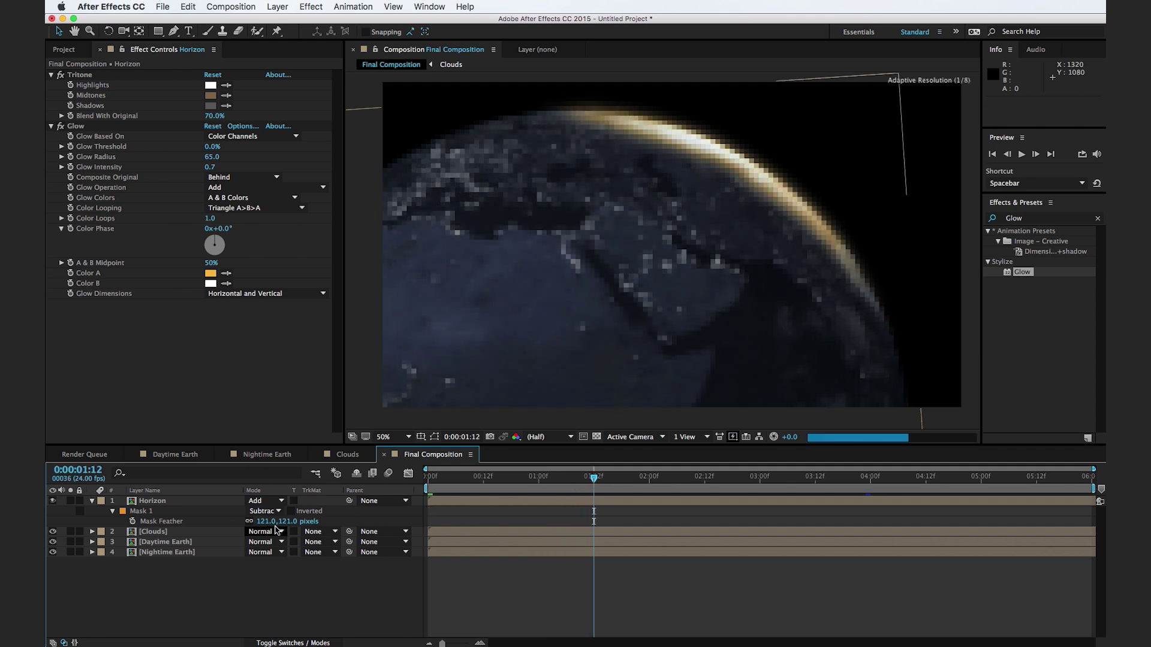
key(t)
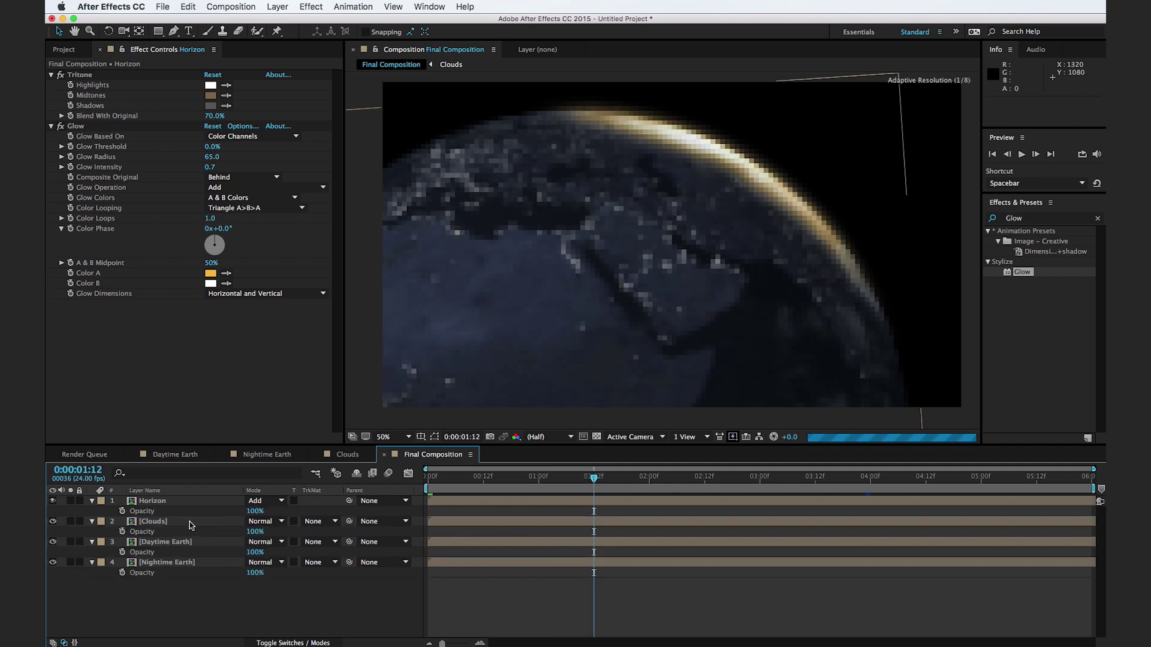
click(122, 511)
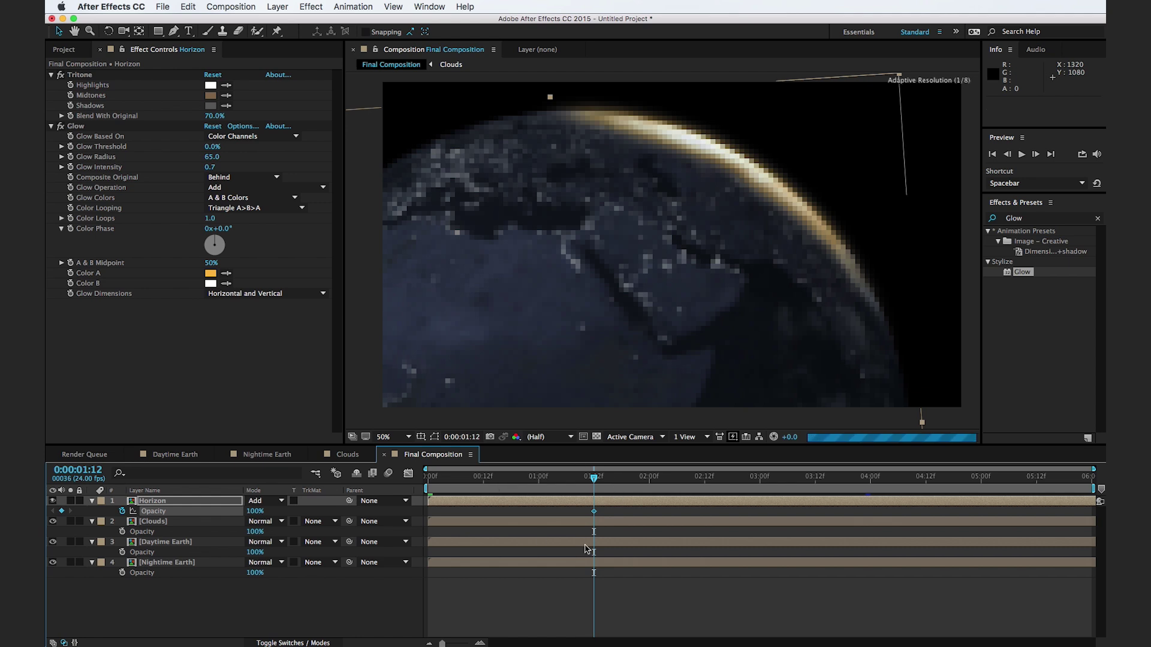
- Set the Horizon layer's opacity to 0% at 0:00:00:00, then move the current time to 0:00:00:05
drag(594, 479, 428, 480)
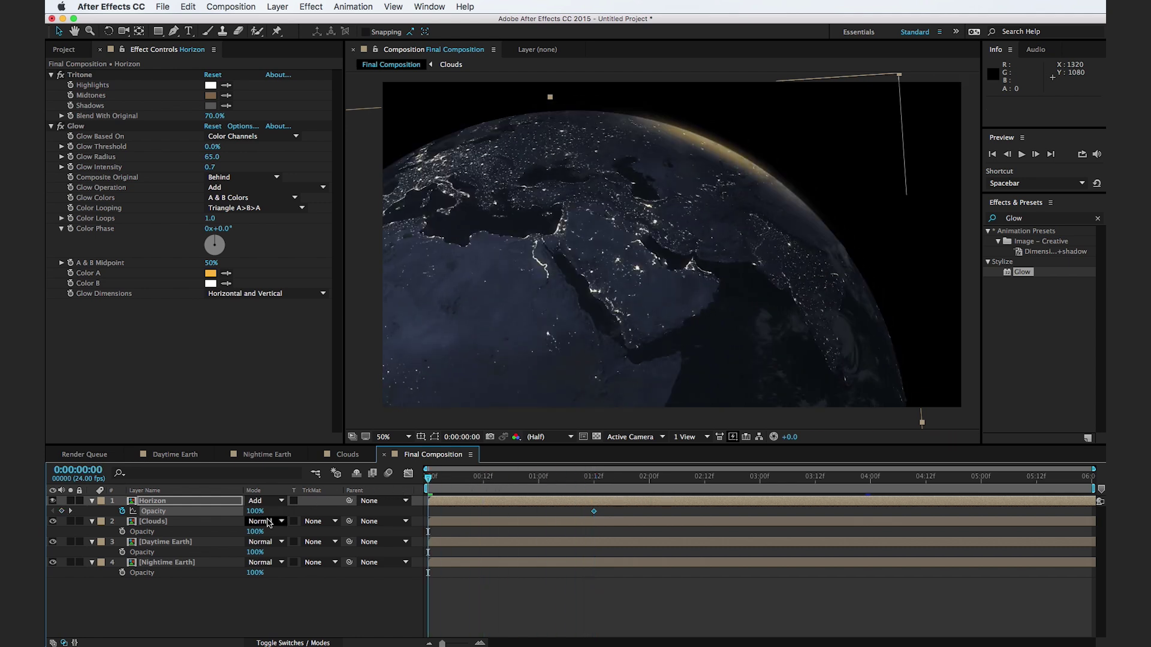
click(255, 511)
text(0)
key(Return)
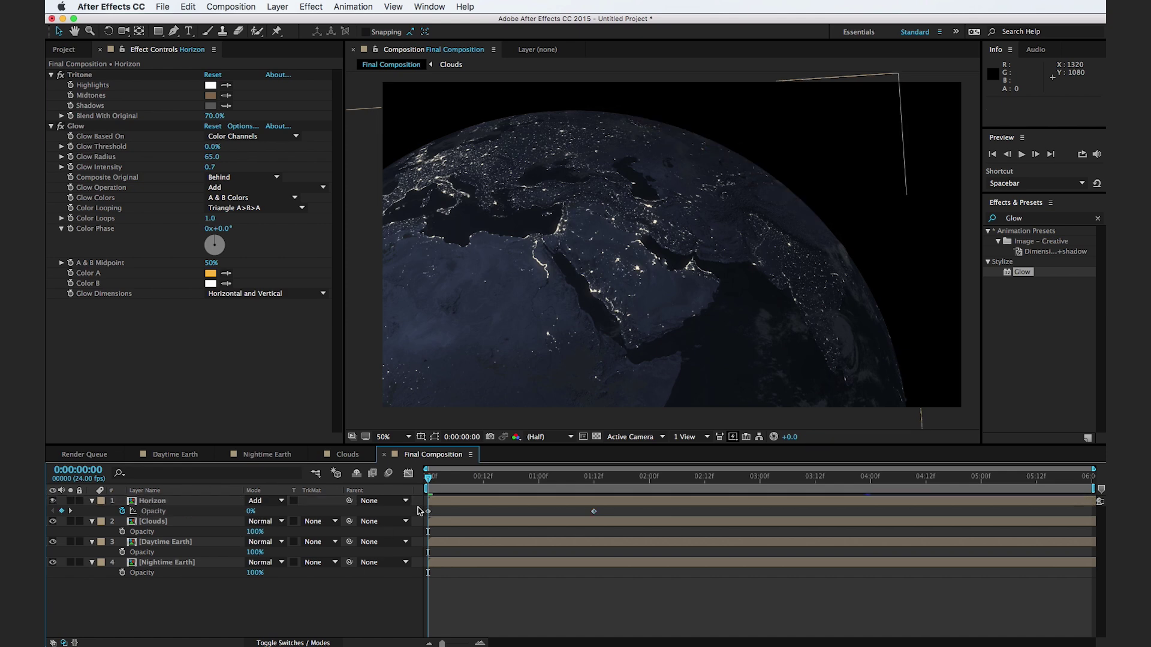
drag(430, 483, 451, 499)
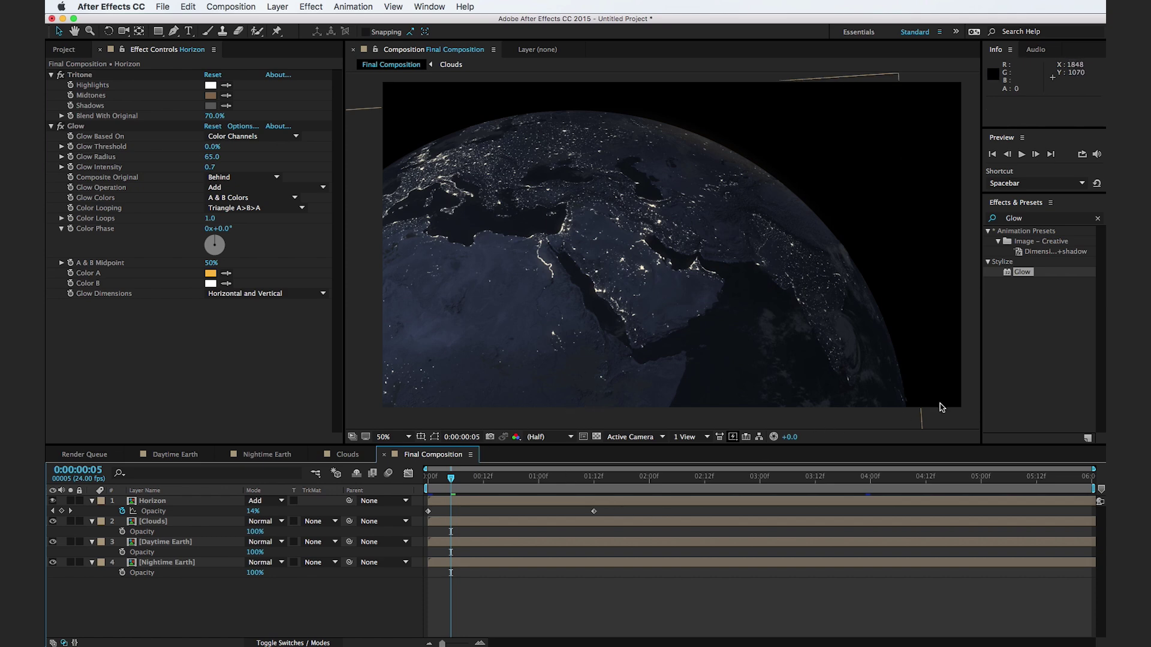
- Duplicate the Daytime Earth layer to the top of the layer stack and rename the copy Atmosphere
click(198, 544)
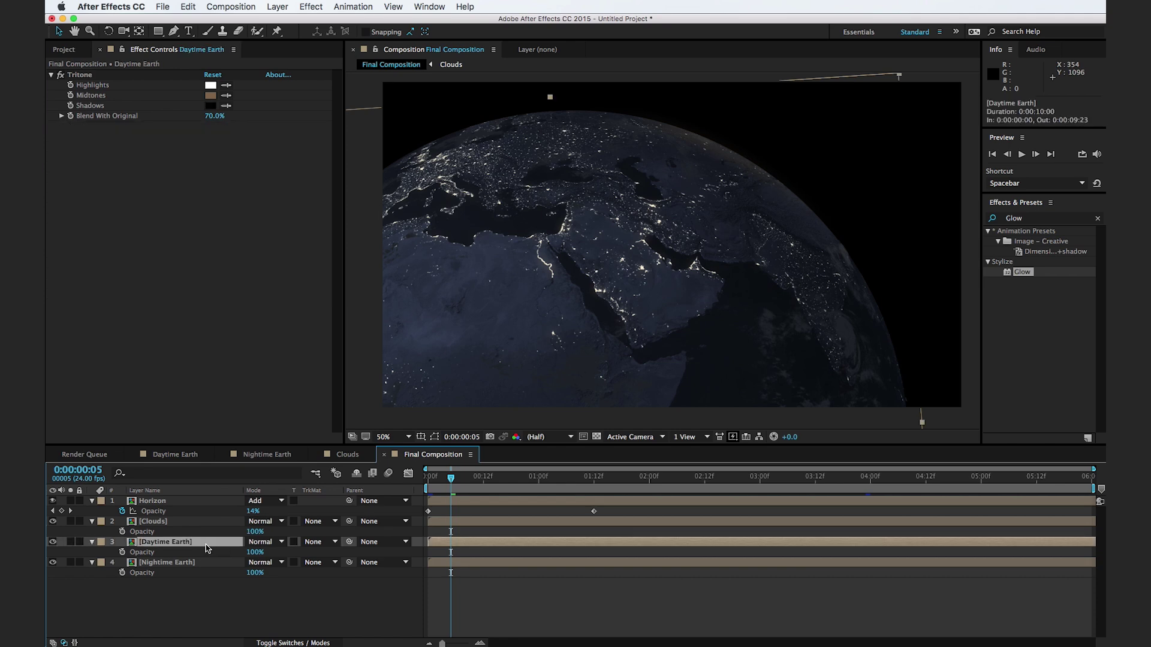
key(super+d)
drag(183, 543, 183, 501)
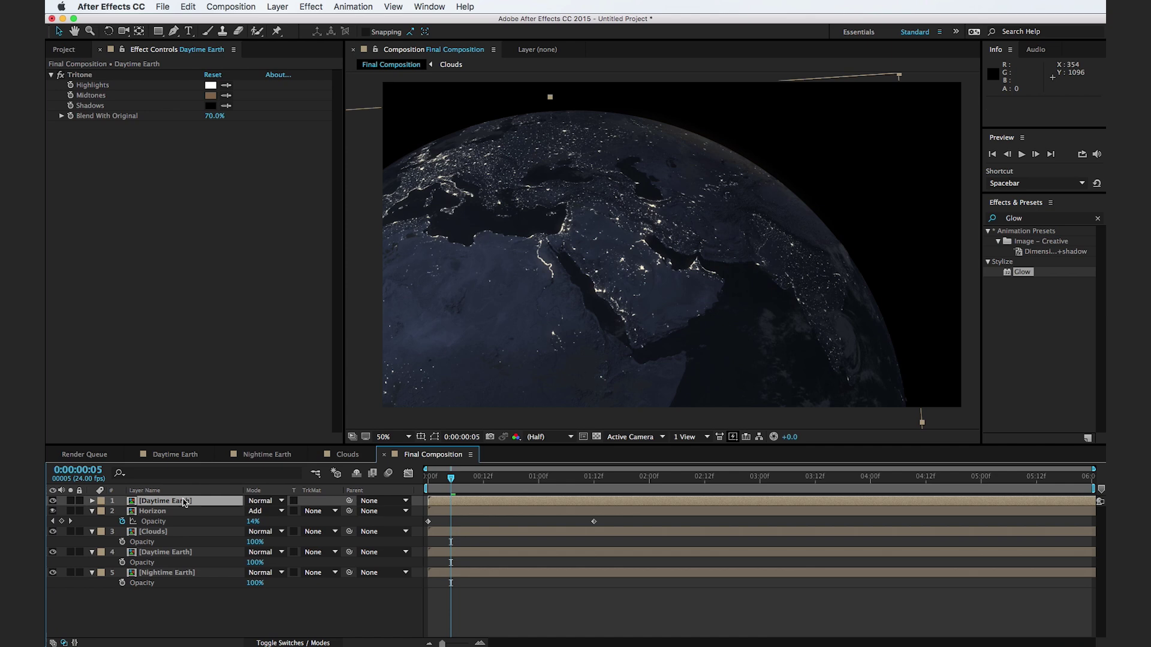
key(Return)
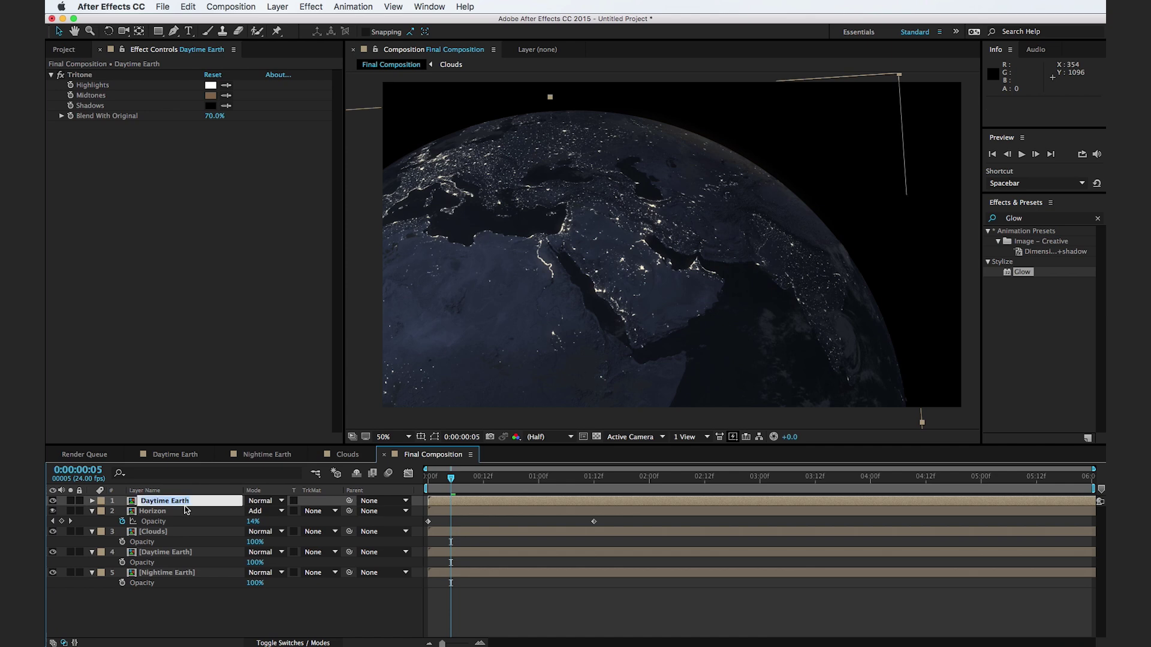
text(A)
click(253, 627)
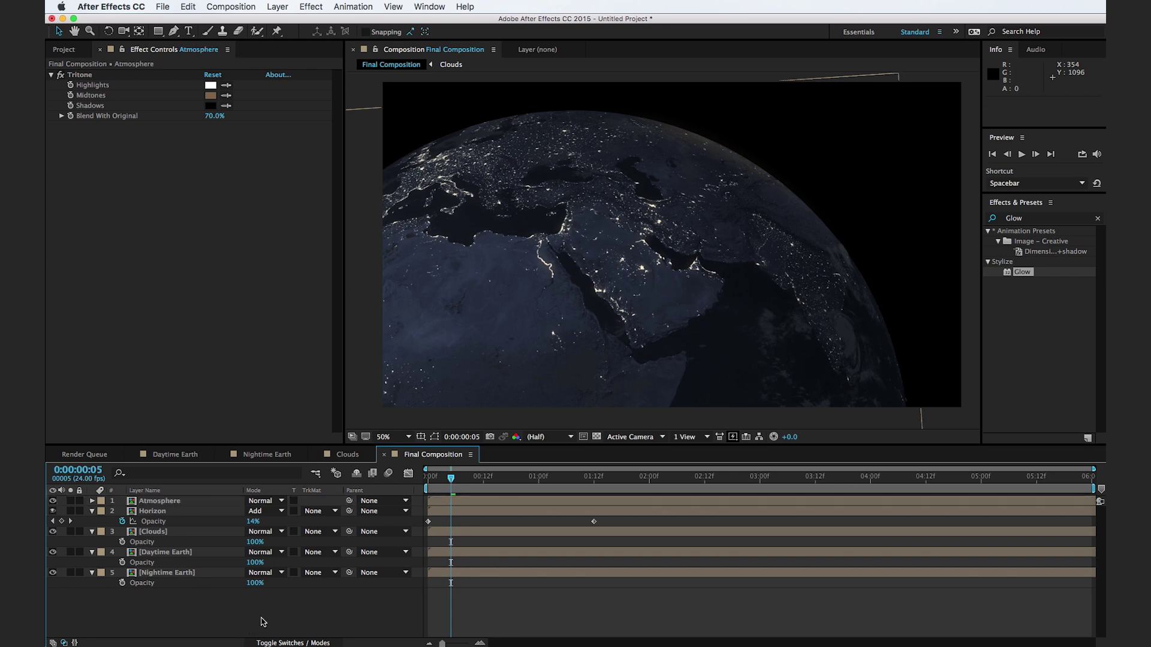
- Delete Mask 1 from the Atmosphere layer and solo the layer
click(189, 505)
key(m)
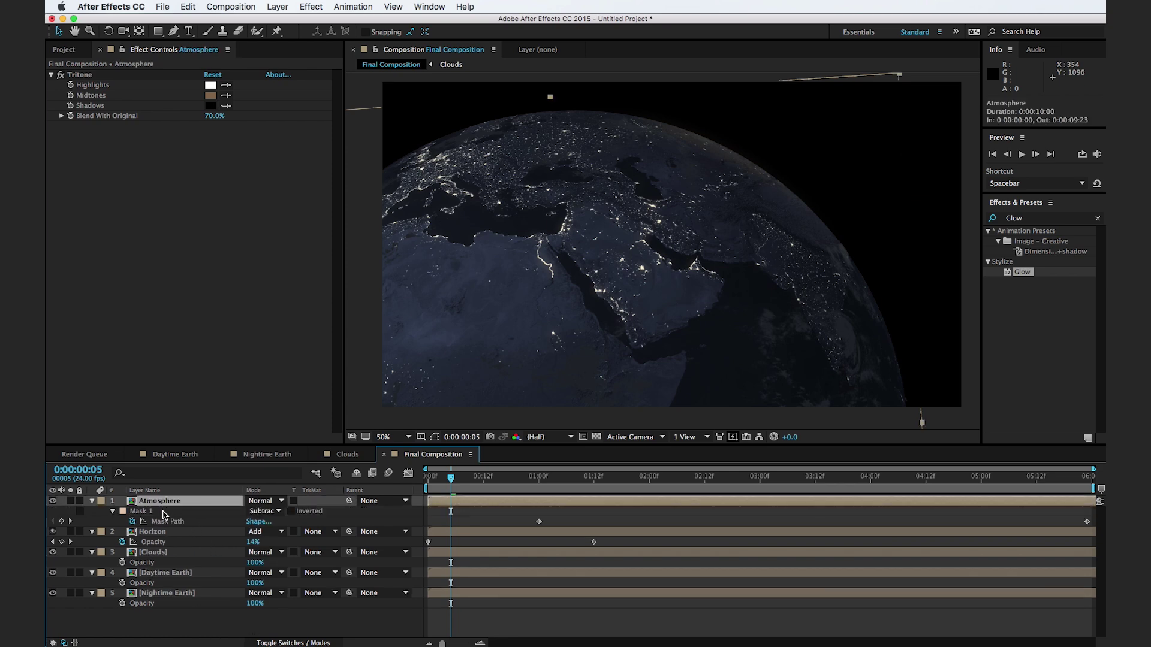
click(164, 514)
key(Delete)
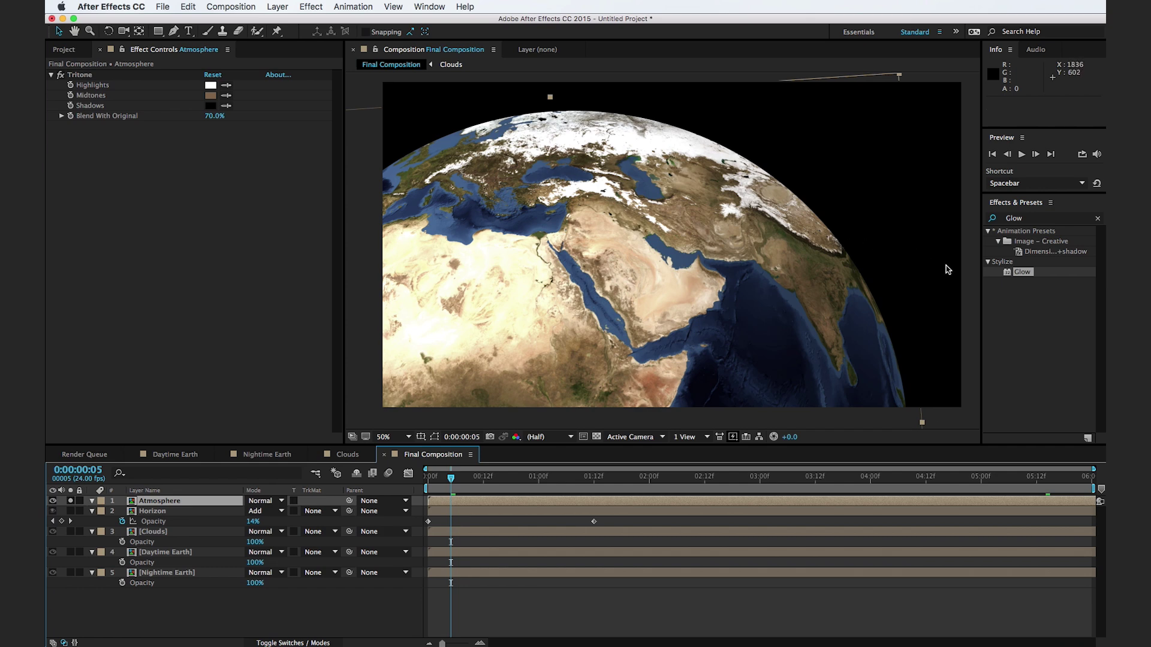
- Apply the Glow effect to the Atmosphere layer with a threshold of 0% and a radius of 130
drag(1028, 274, 184, 503)
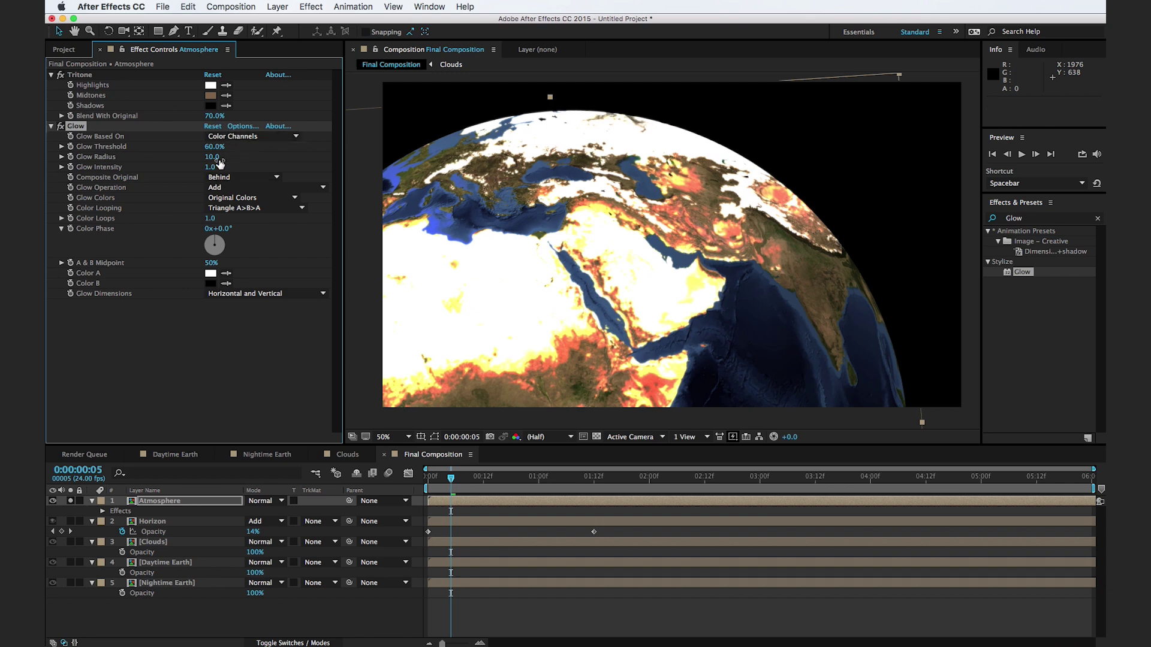
drag(217, 150, 130, 168)
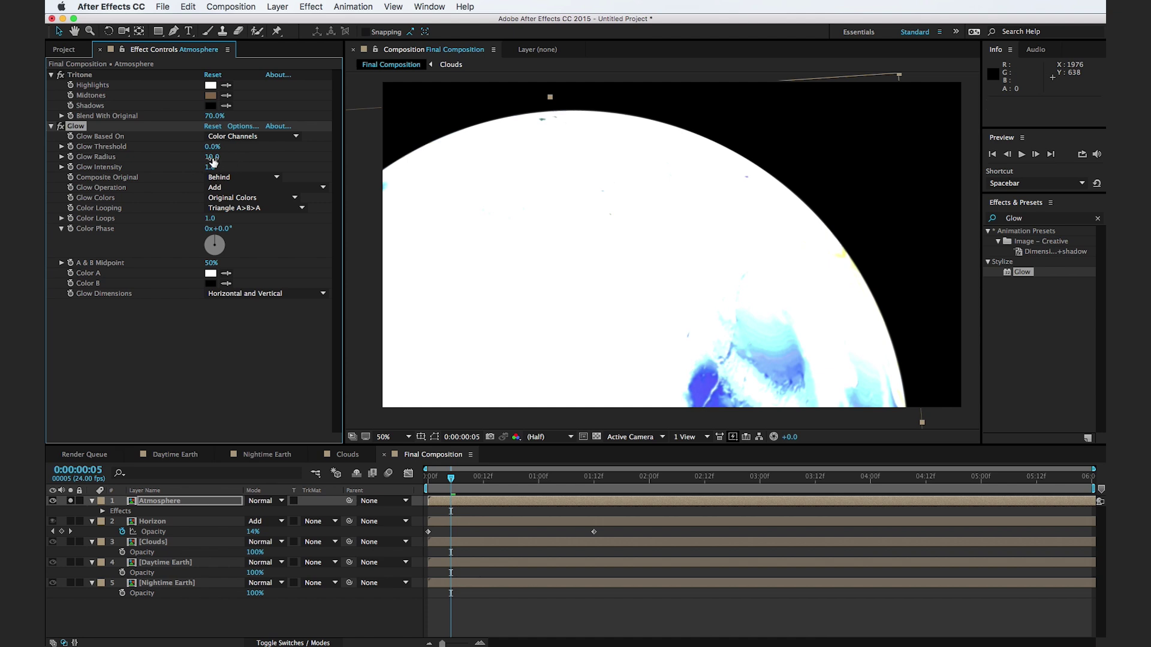
drag(212, 158, 283, 159)
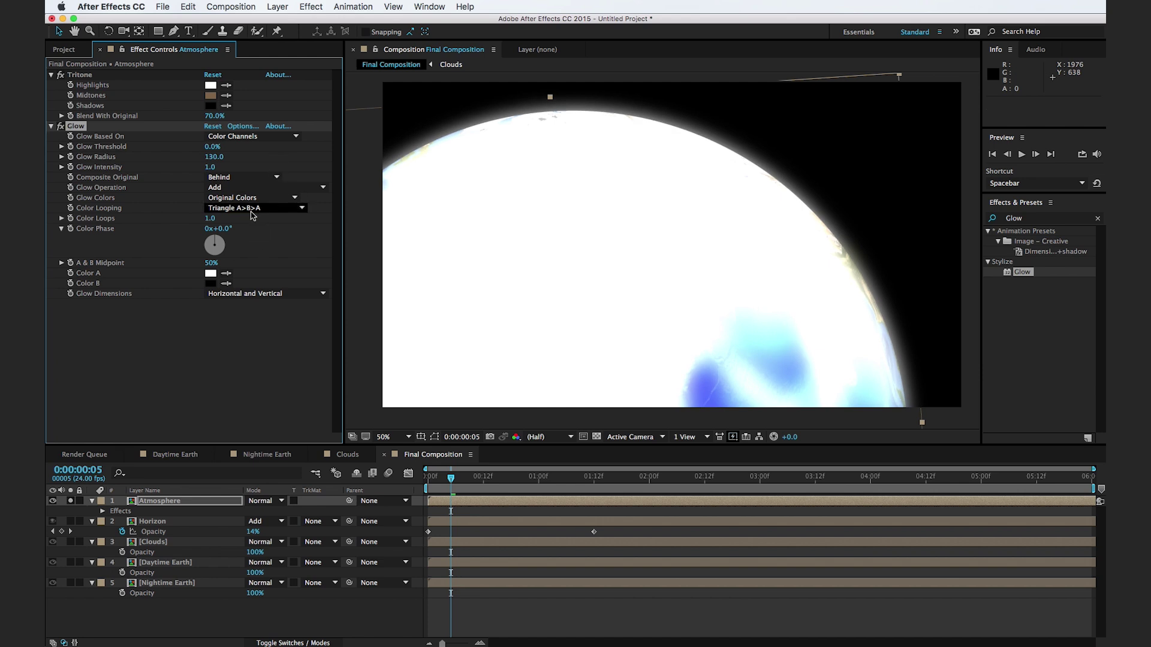
- Set the Atmosphere layer's Glow to Composite Original None and Glow Operation Silhouette Alpha
click(239, 178)
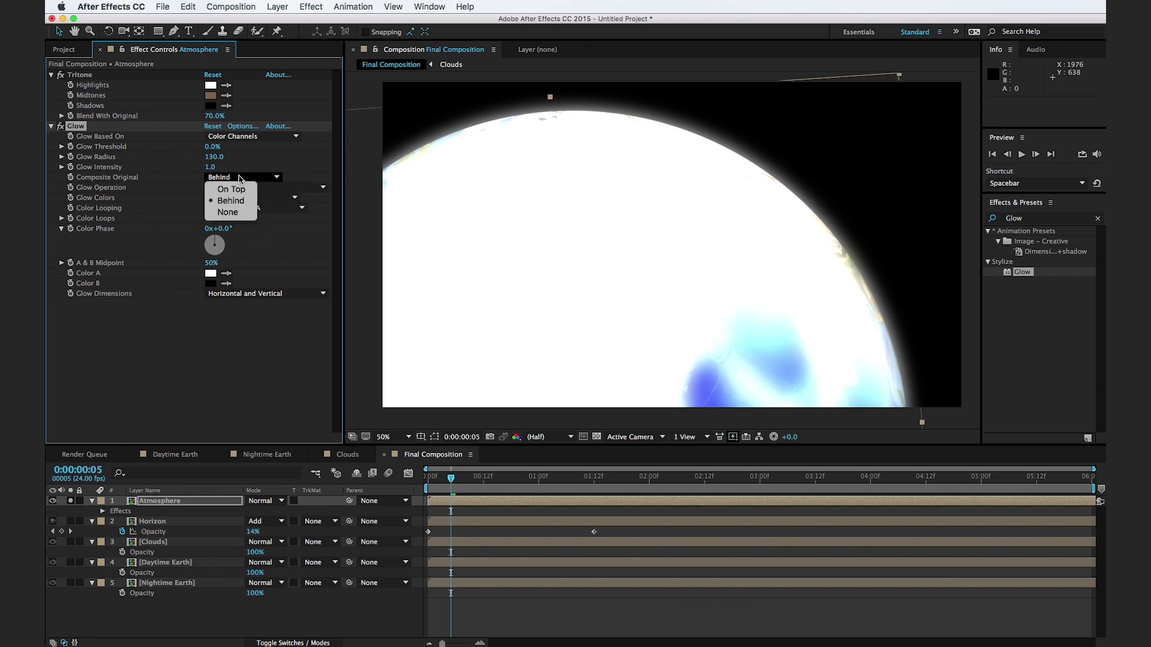
click(234, 213)
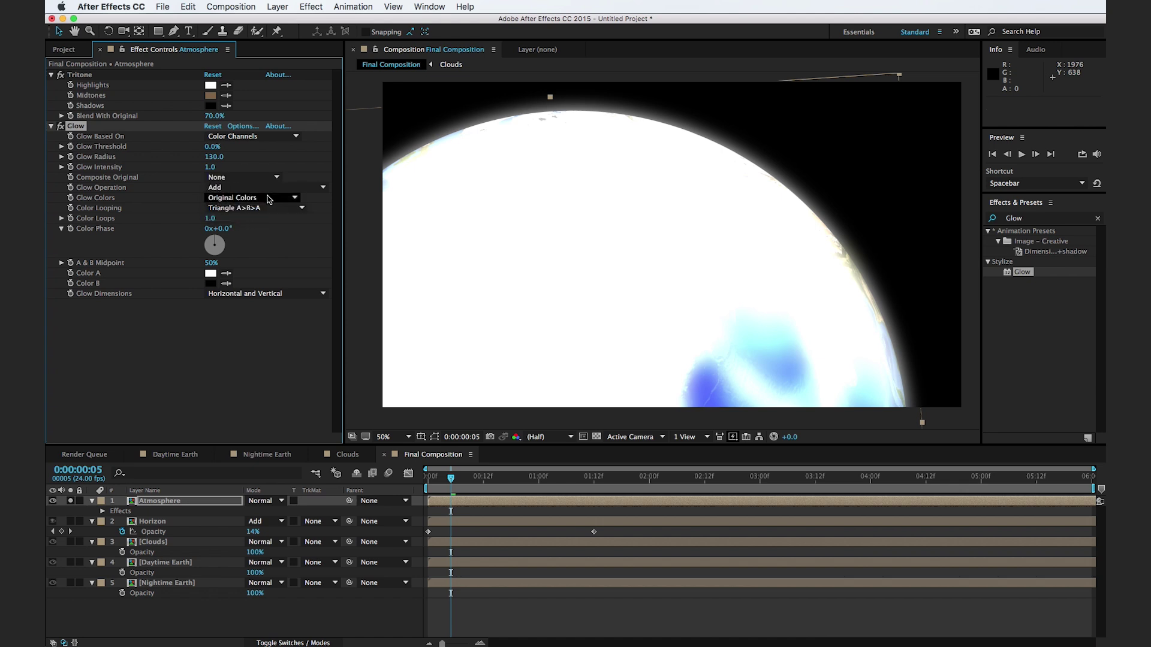
click(267, 188)
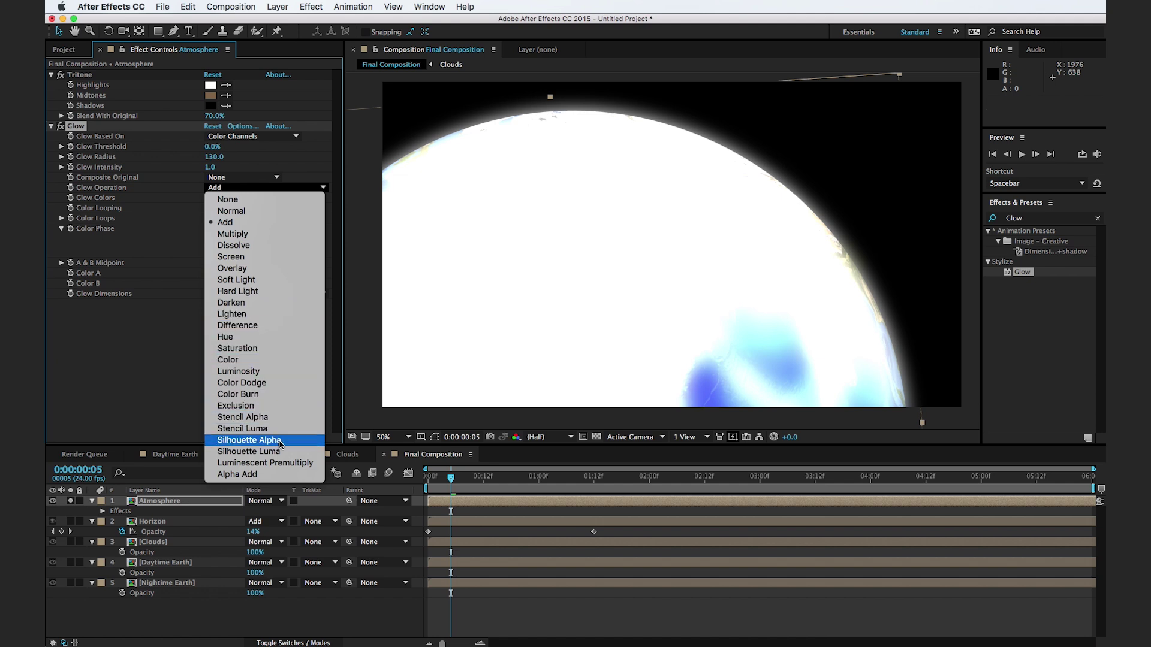
click(281, 441)
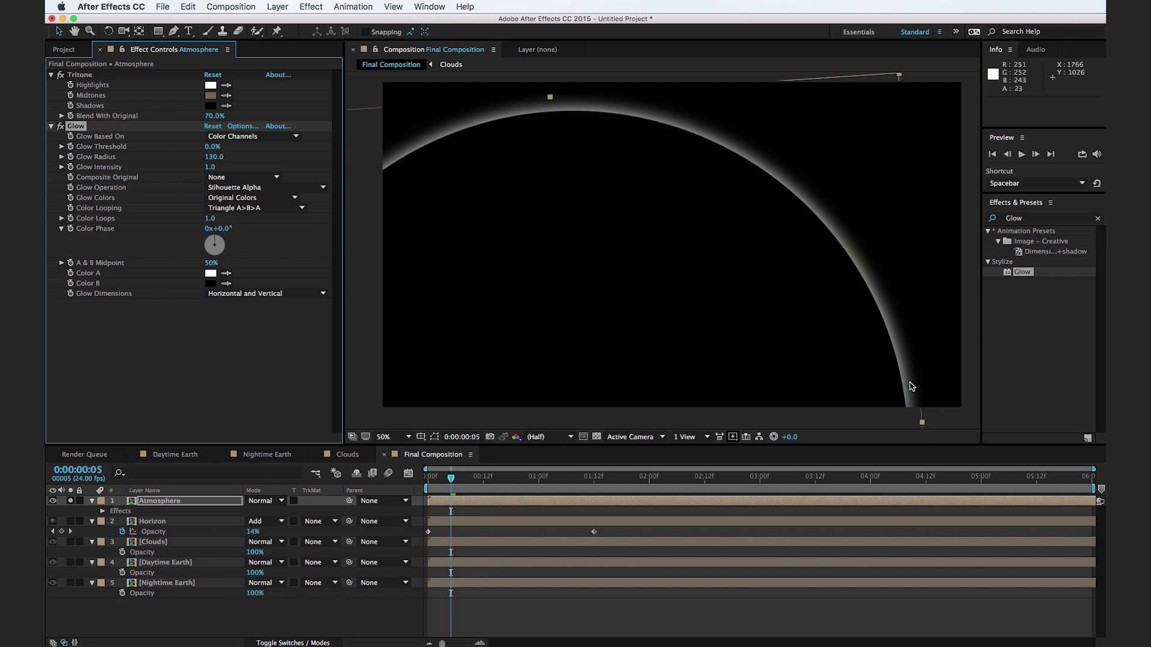
click(262, 208)
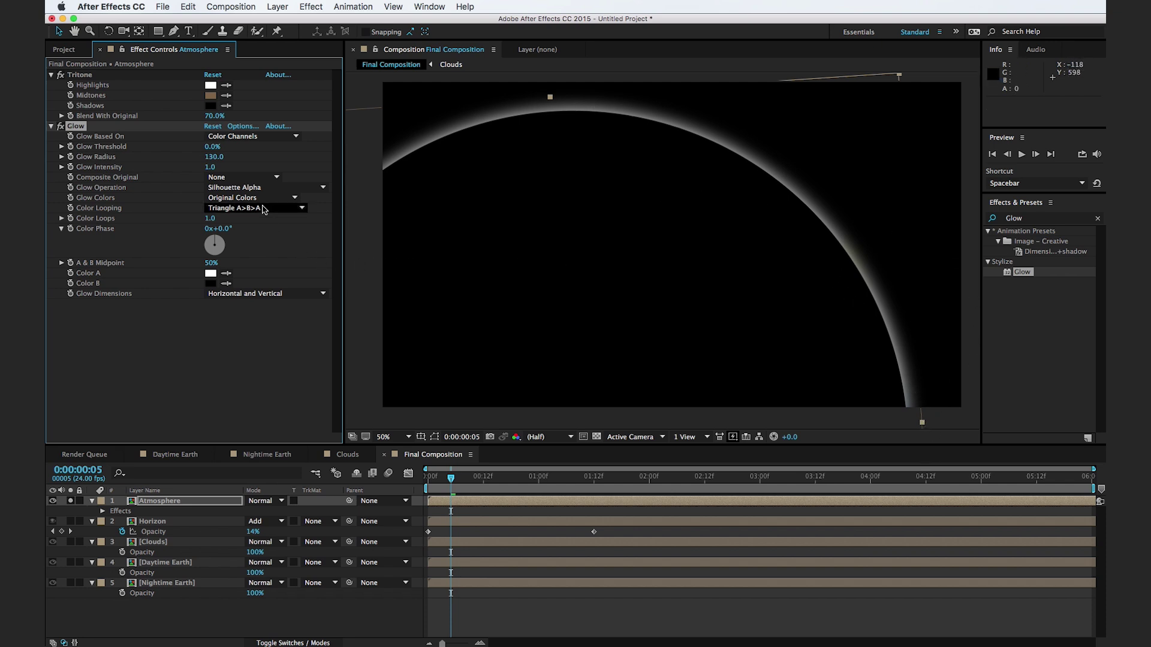
click(254, 367)
- Switch the Atmosphere layer's Glow colors to A & B Colors and make Color A light blue, C3EDFF
click(249, 198)
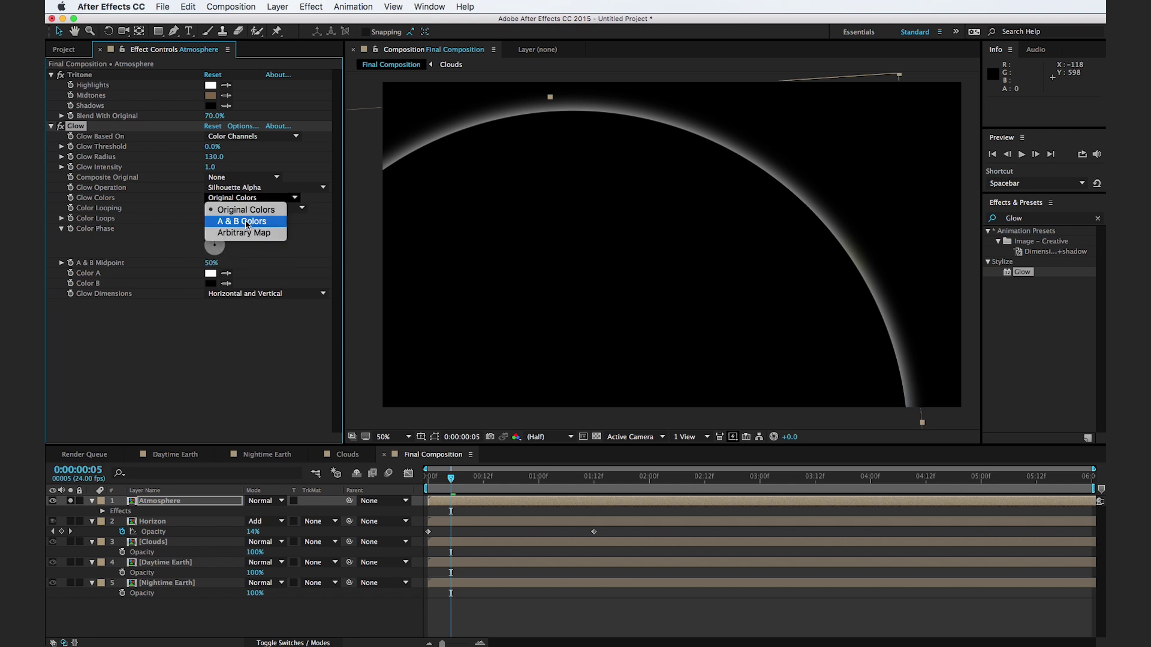
click(247, 222)
click(210, 274)
drag(623, 330, 622, 292)
click(485, 223)
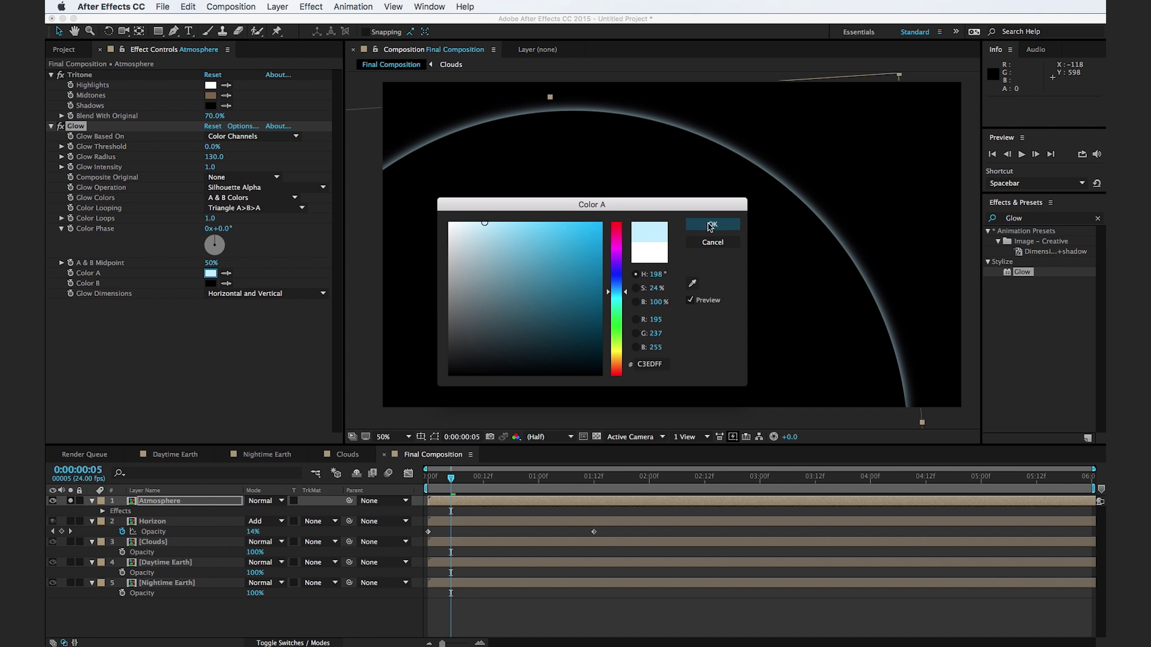
click(712, 225)
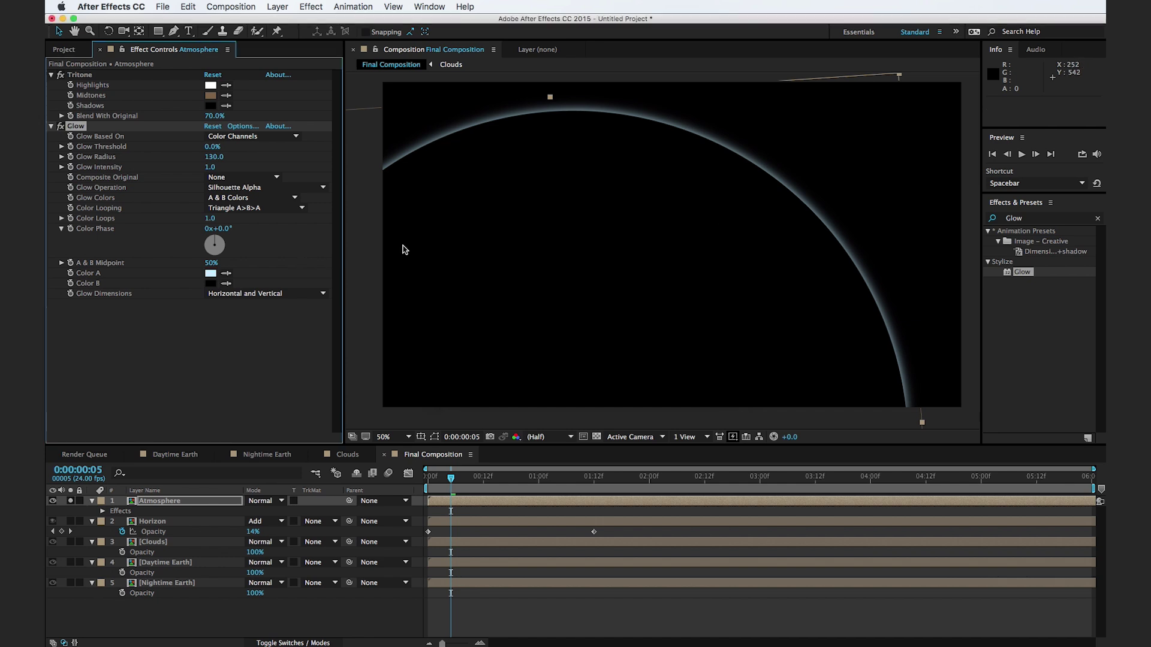
- Change Color B of the Atmosphere layer's Glow to a medium blue
click(211, 283)
drag(616, 294, 616, 285)
drag(535, 308, 554, 265)
click(712, 225)
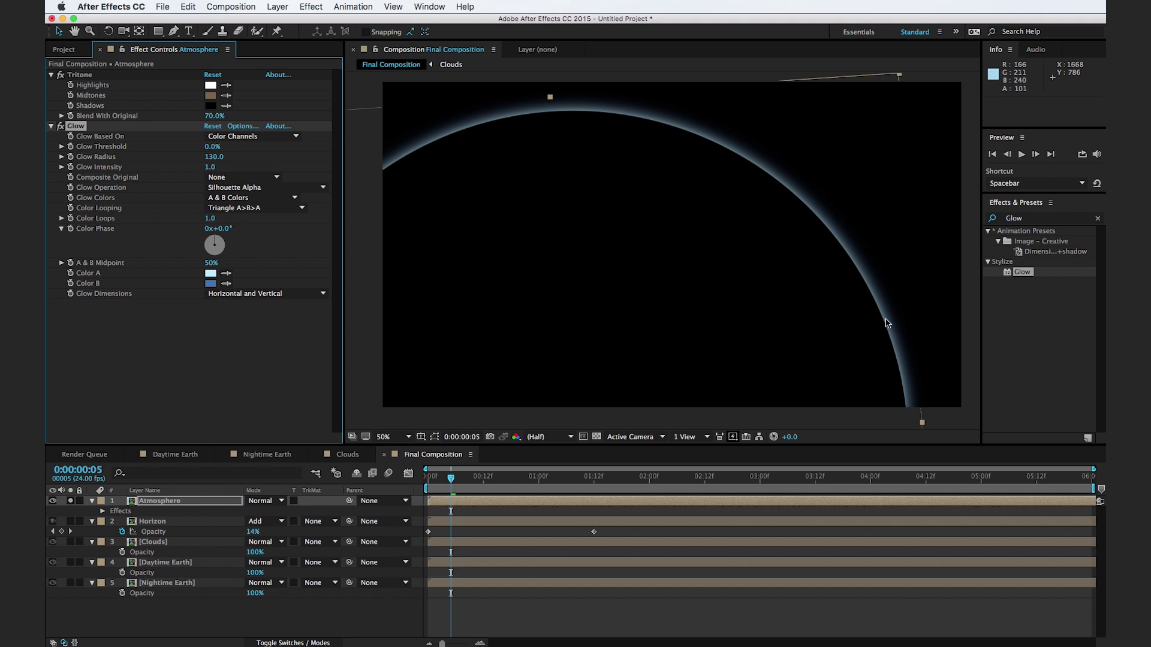
- Search the effects for "fast" and apply Fast Blur after Glow on the Atmosphere layer with a blurriness of 14
drag(1033, 219, 951, 224)
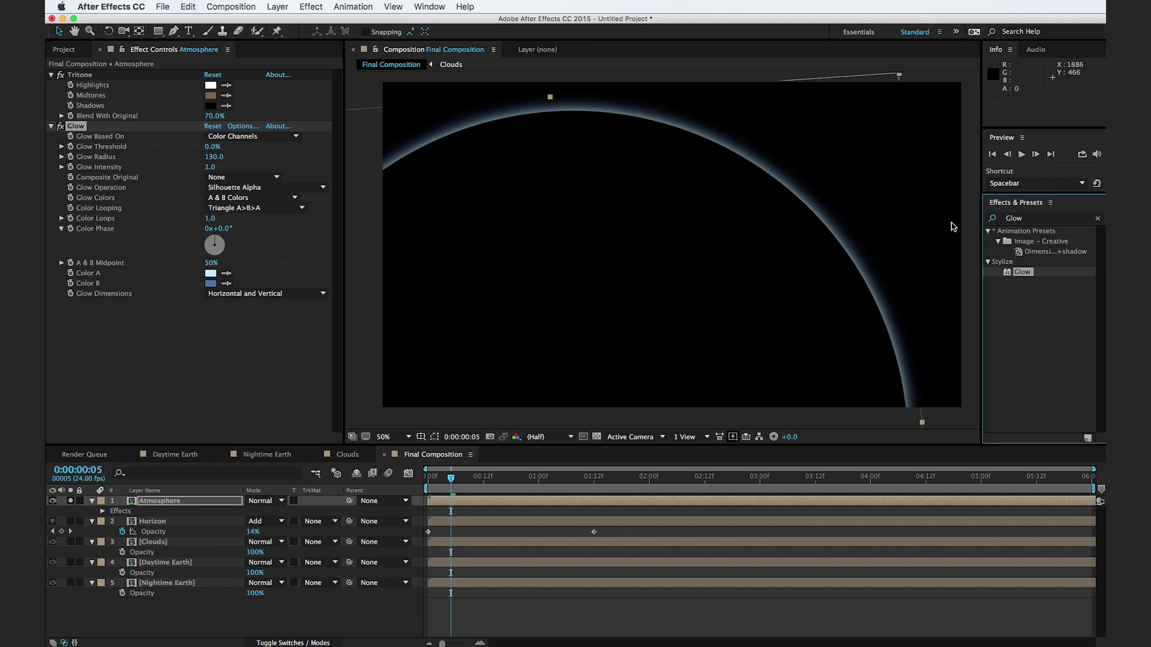
click(1032, 219)
text(fast)
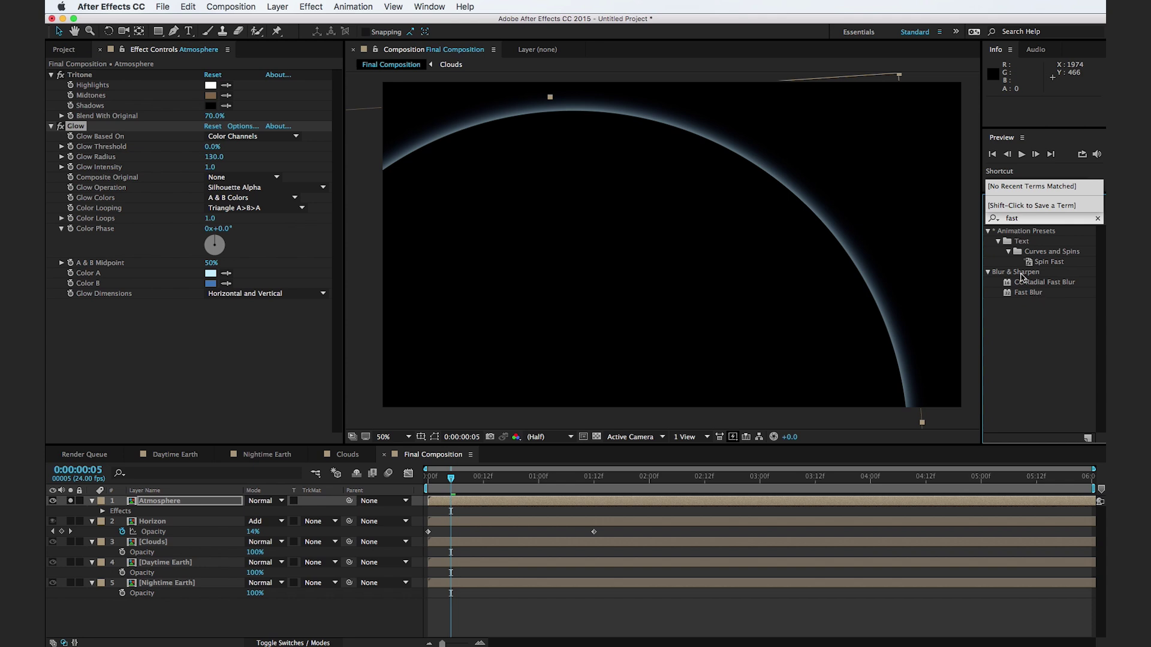
drag(1024, 296, 217, 316)
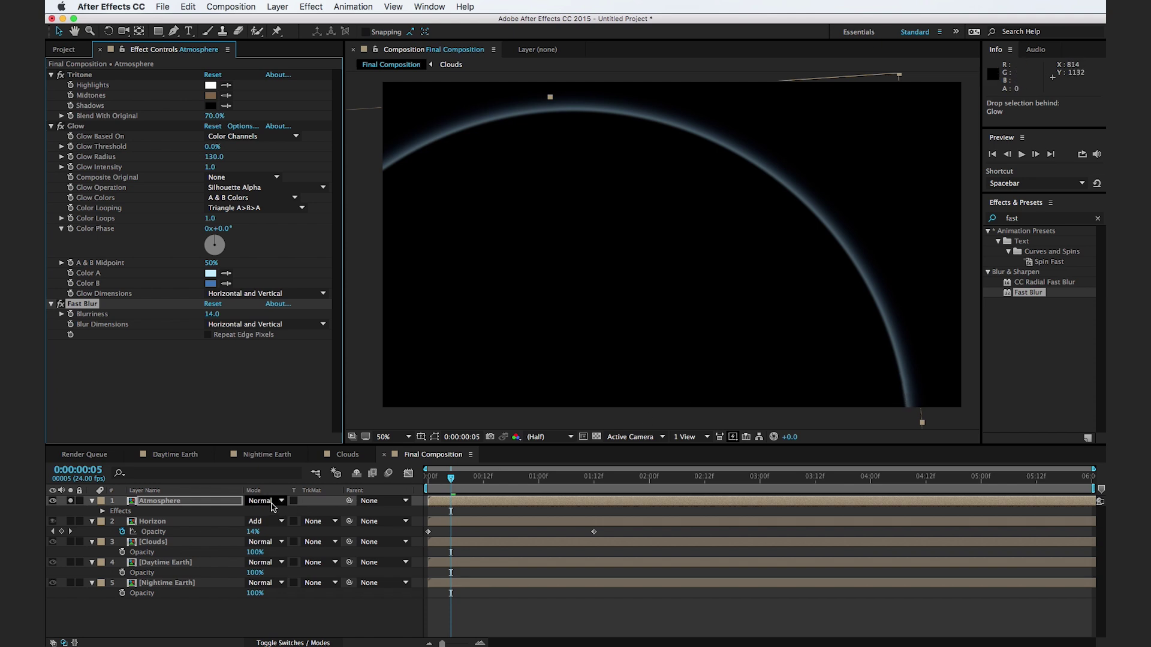
- Set the Atmosphere layer's blending mode to Soft Light and turn off its solo switch
click(271, 504)
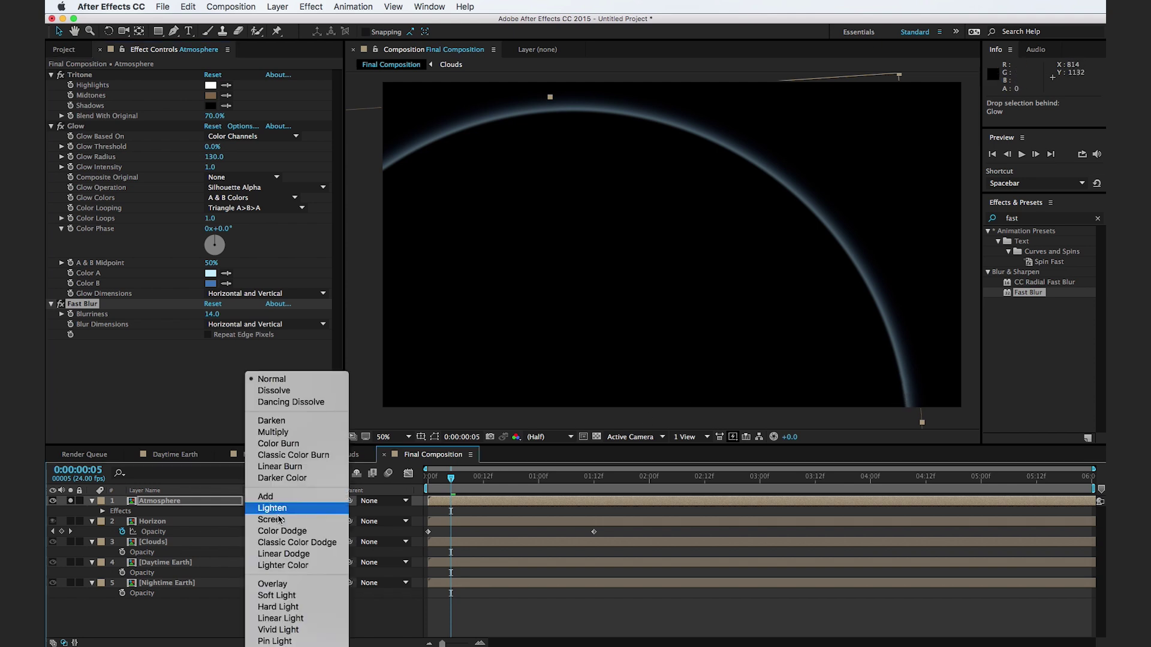
click(303, 596)
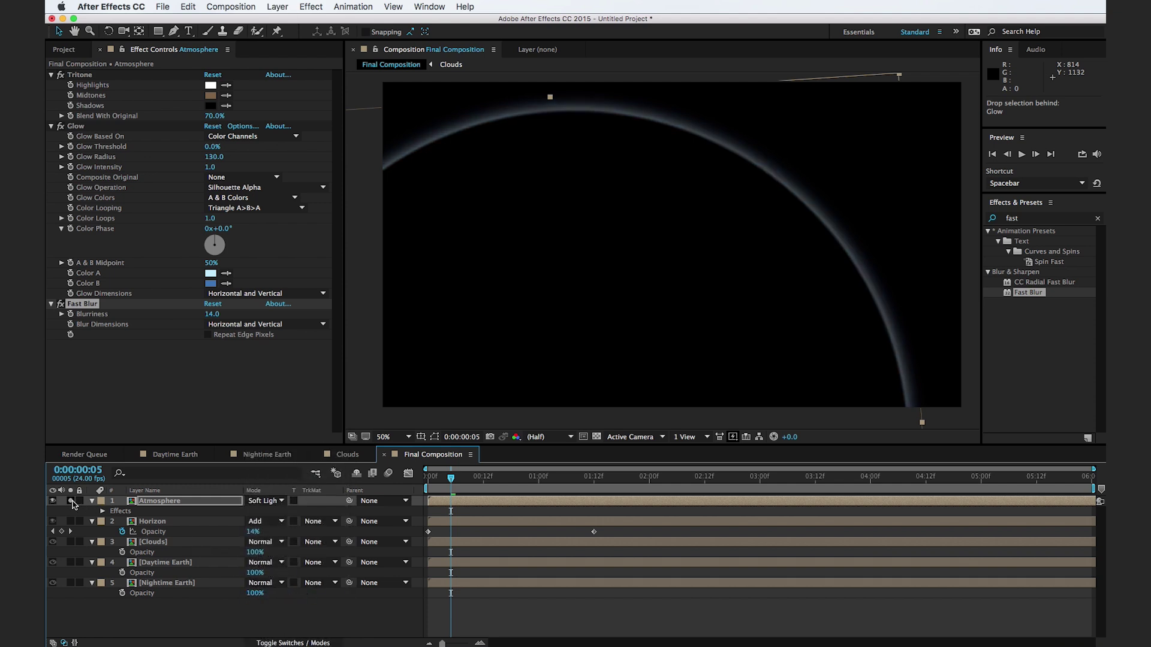
click(71, 501)
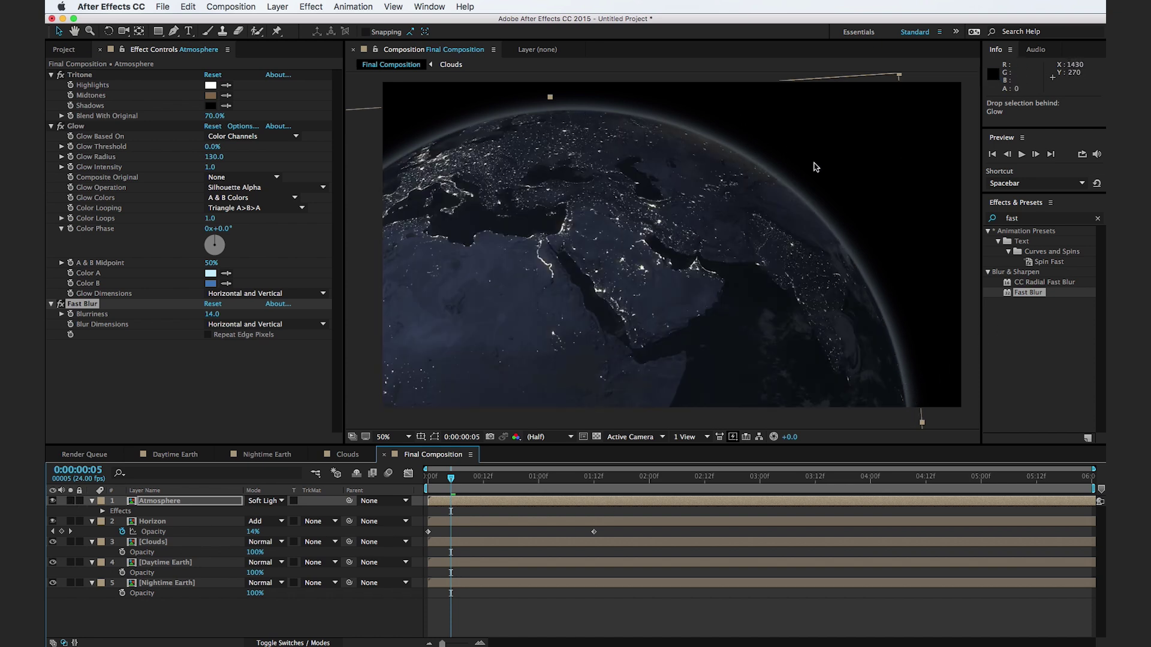
- Inspect the frame at 4 seconds and move the Atmosphere layer directly below Horizon, returning to the first frame
drag(502, 483, 873, 497)
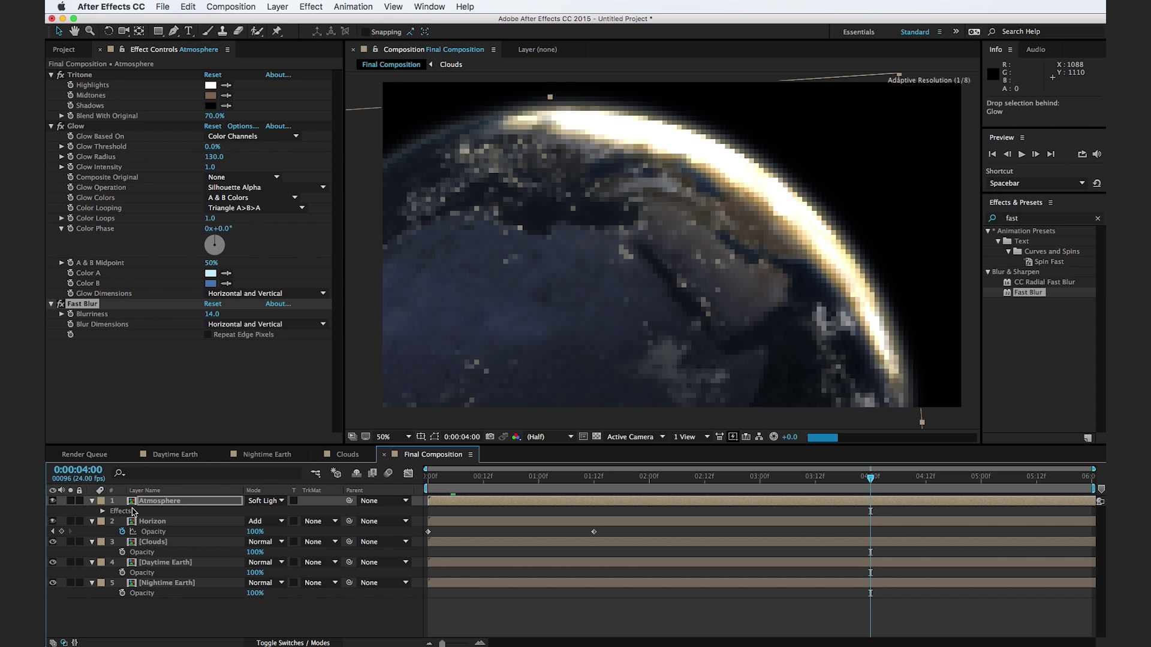
drag(146, 504, 157, 537)
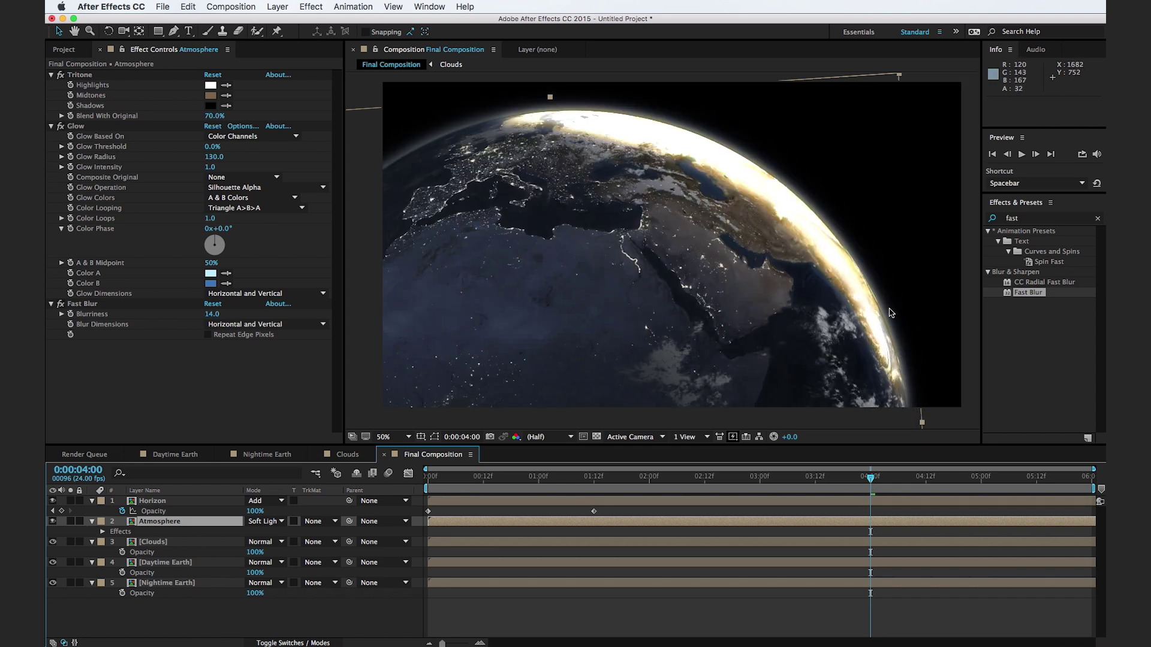
key(Home)
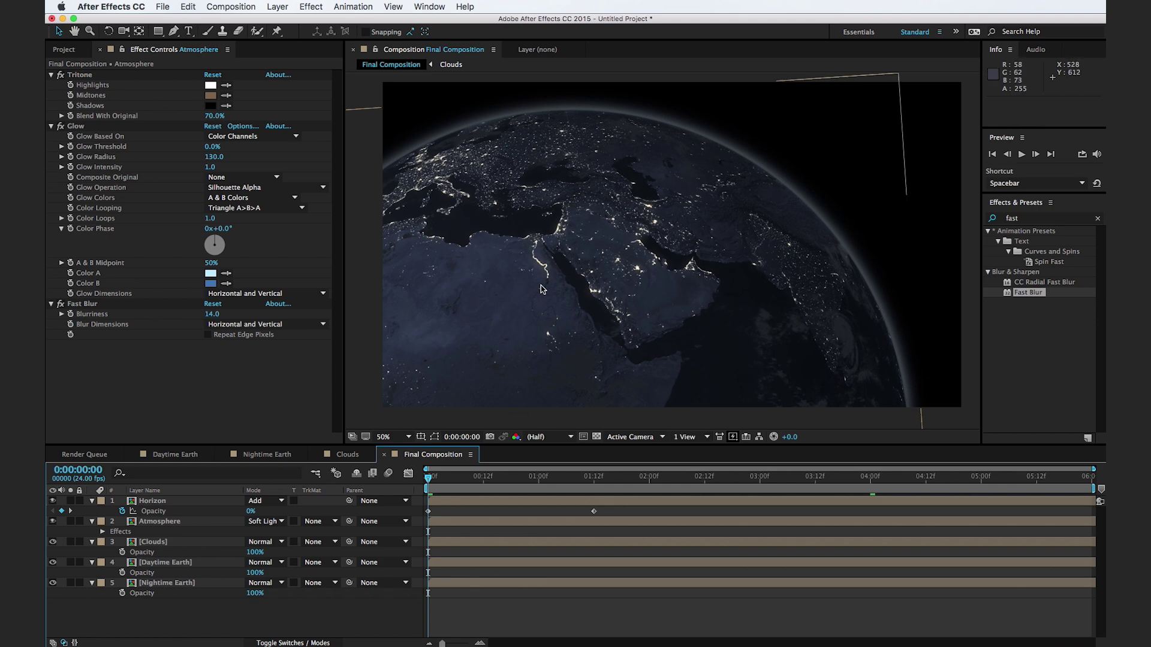
- Create a black solid named Night Contrast at the composition's size of 1920 x 1080 px
click(275, 6)
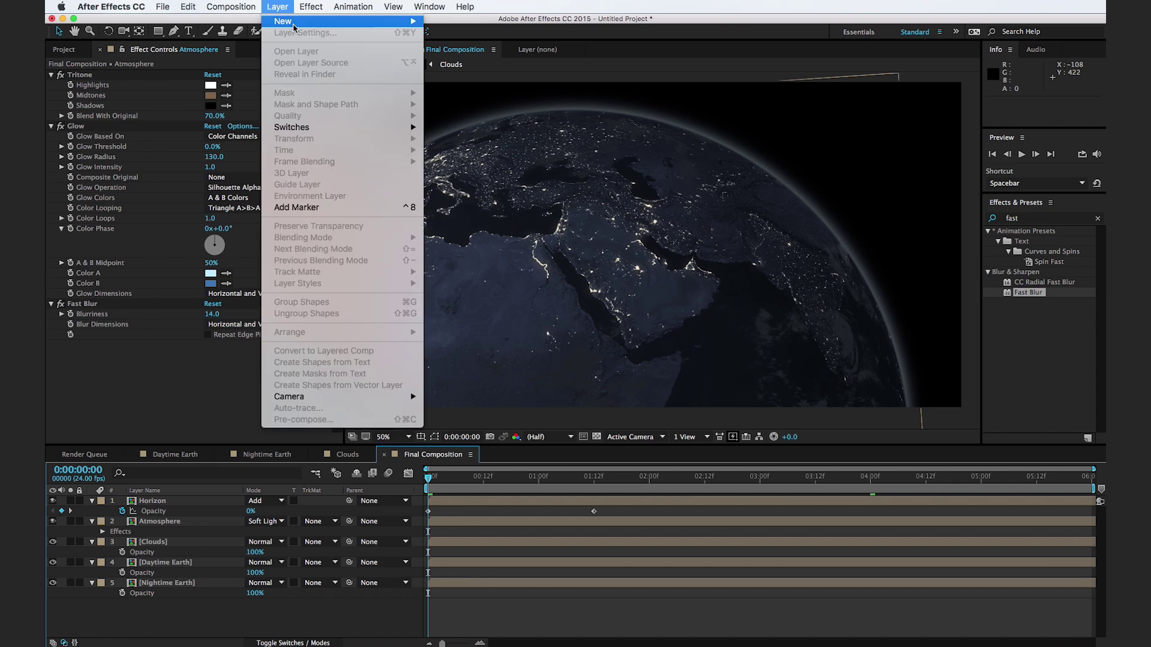
mouse_move(311, 21)
click(486, 38)
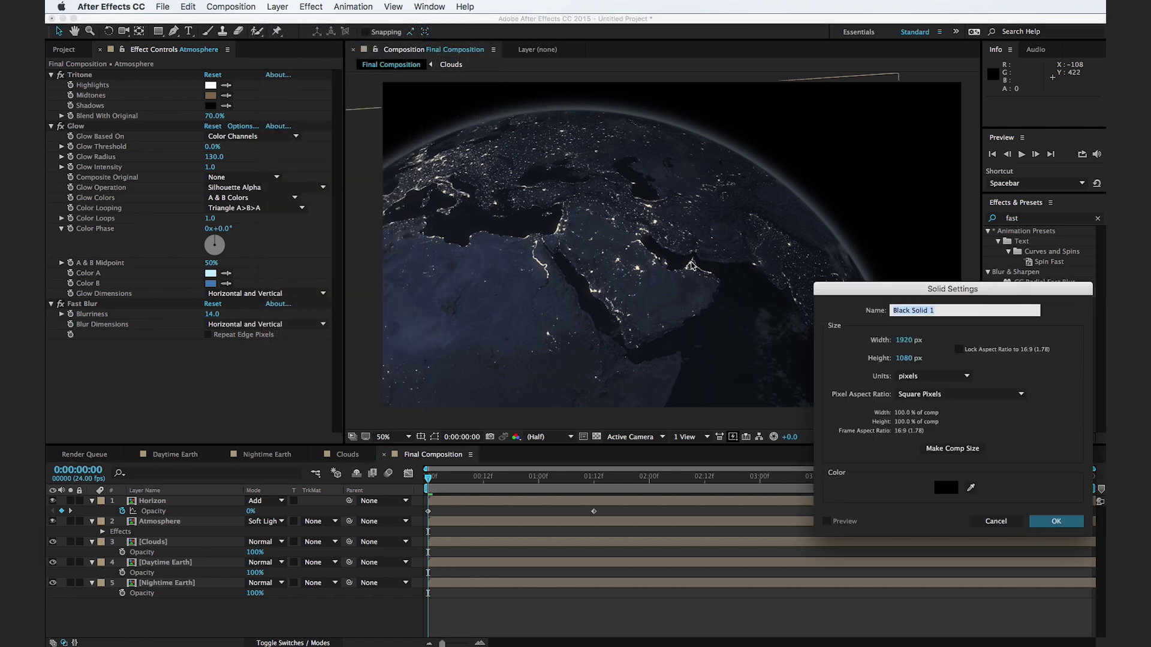
text(Night Contrast)
key(Return)
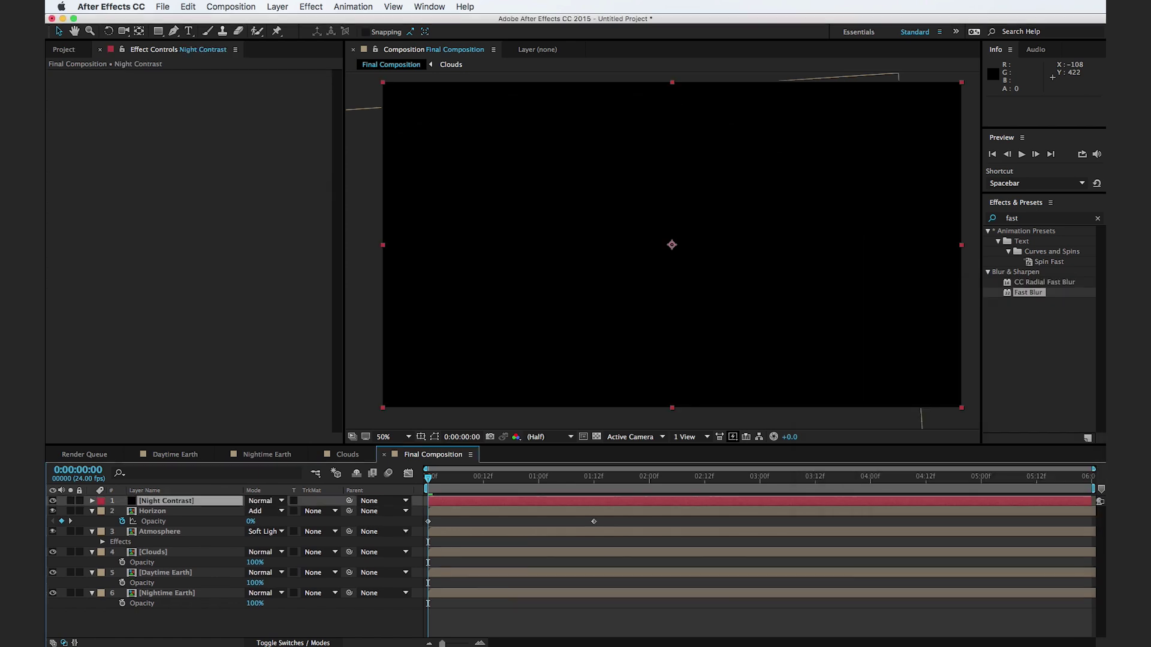
- Search the effects for "frac" and apply Fractal Noise to the Night Contrast solid
click(1036, 219)
text(f)
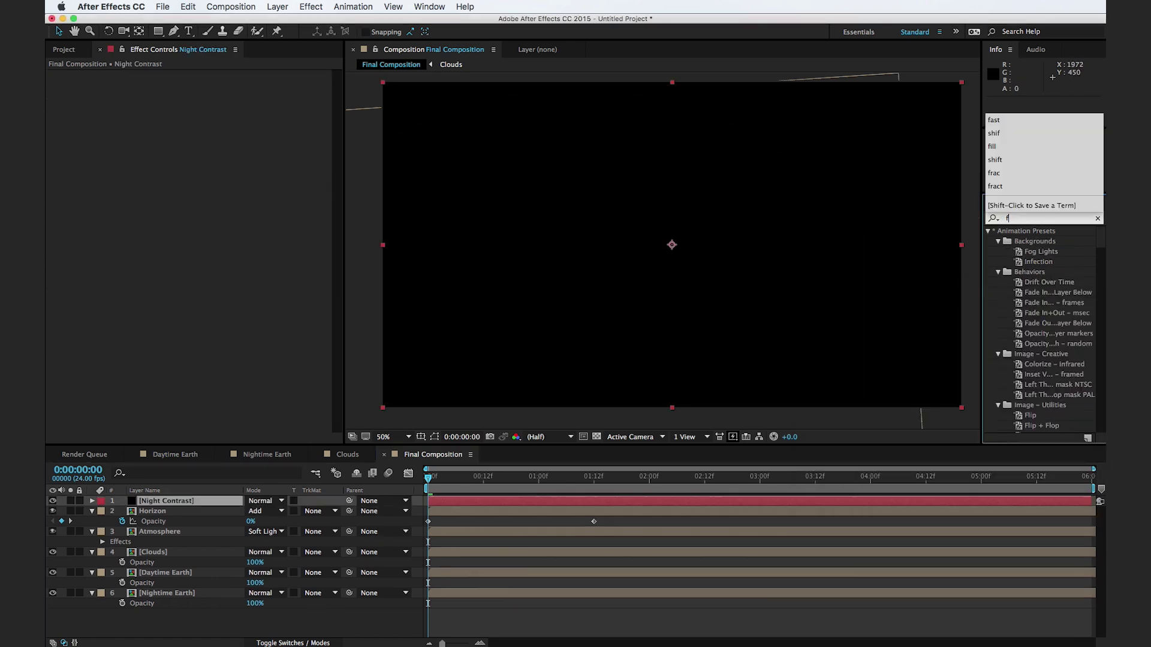
text(rac)
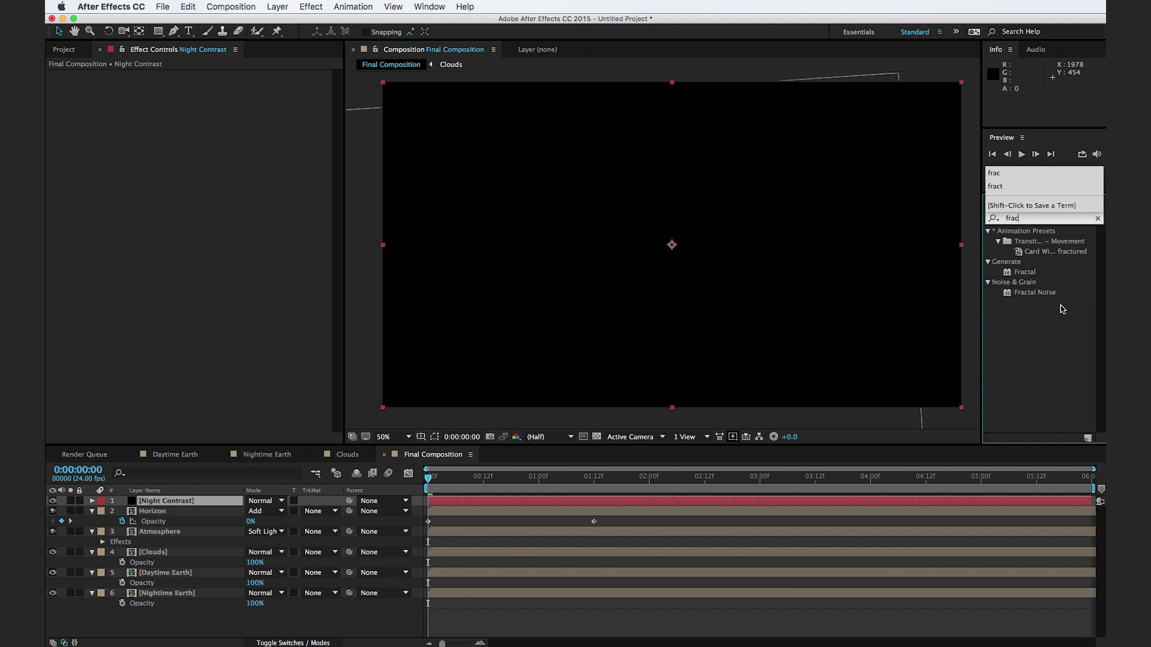
drag(1051, 296, 570, 288)
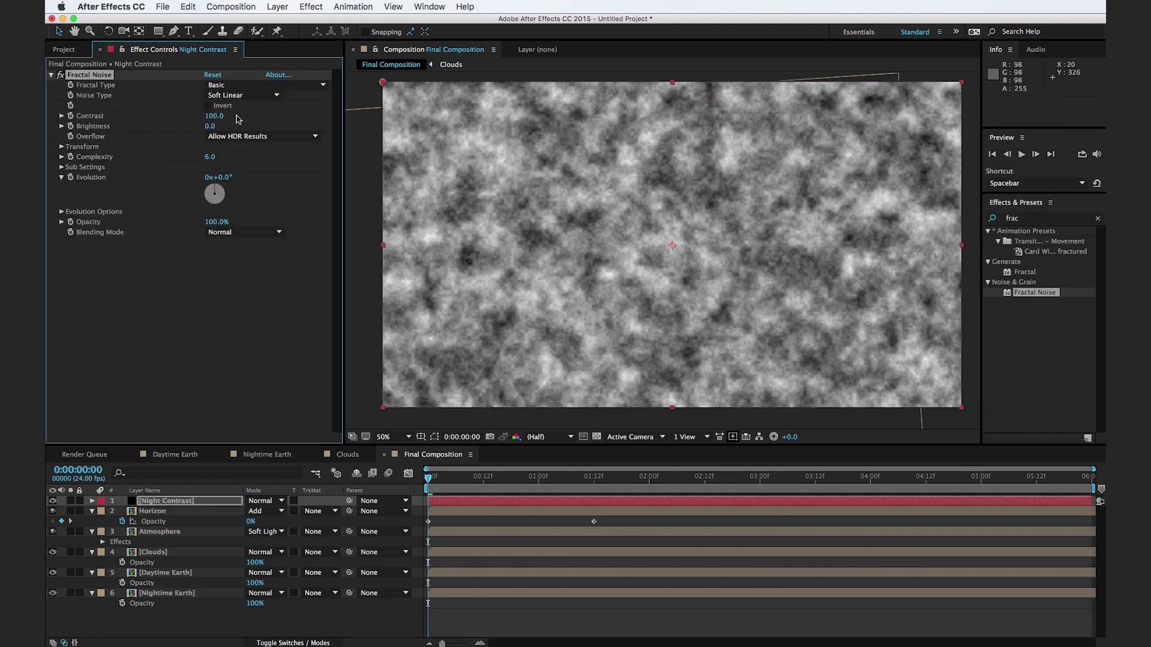
- Set the Fractal Noise scale to 396 and contrast to 222, and blend the Night Contrast layer with Soft Light
click(62, 146)
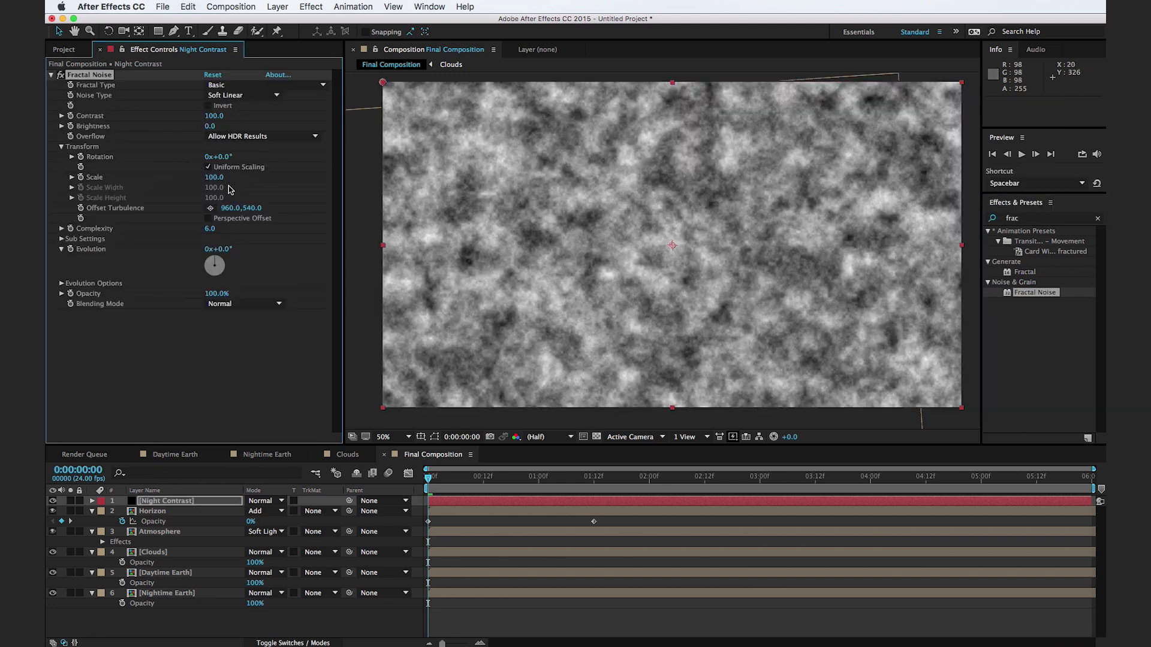
click(72, 178)
drag(120, 195, 238, 194)
drag(208, 117, 304, 114)
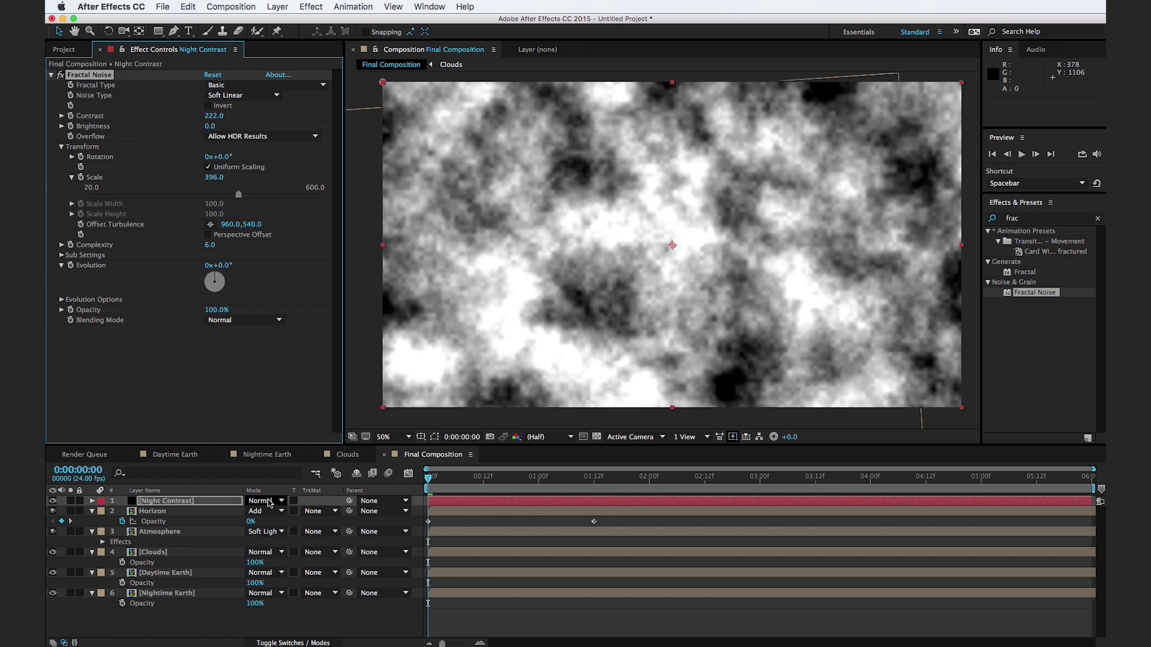
click(258, 501)
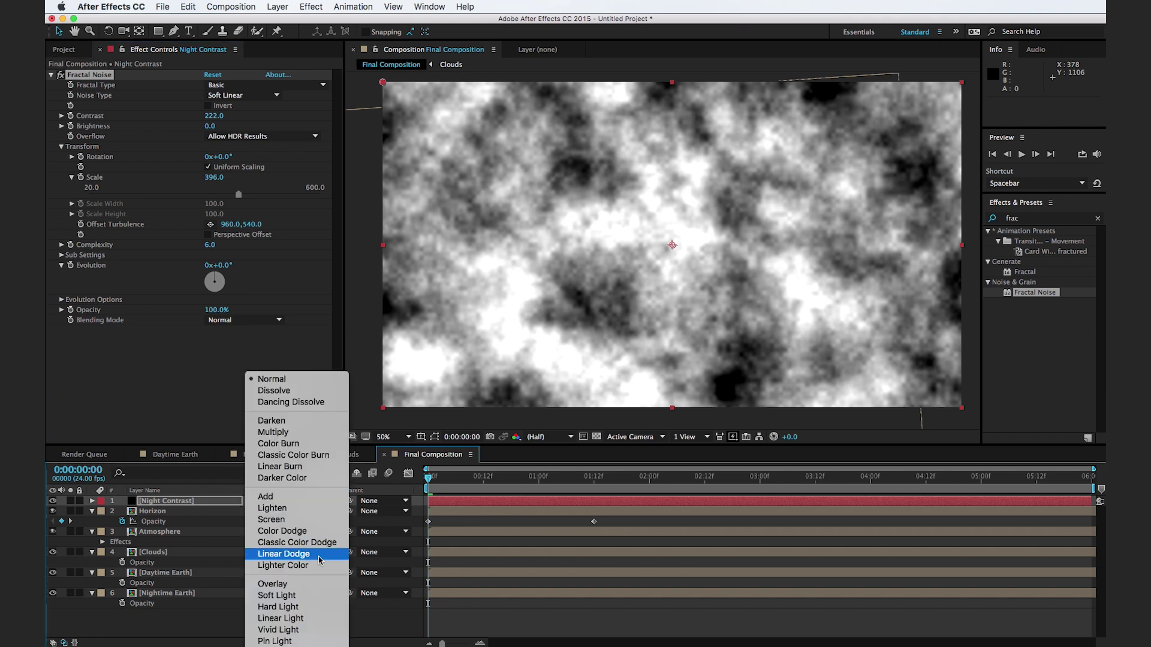
click(322, 596)
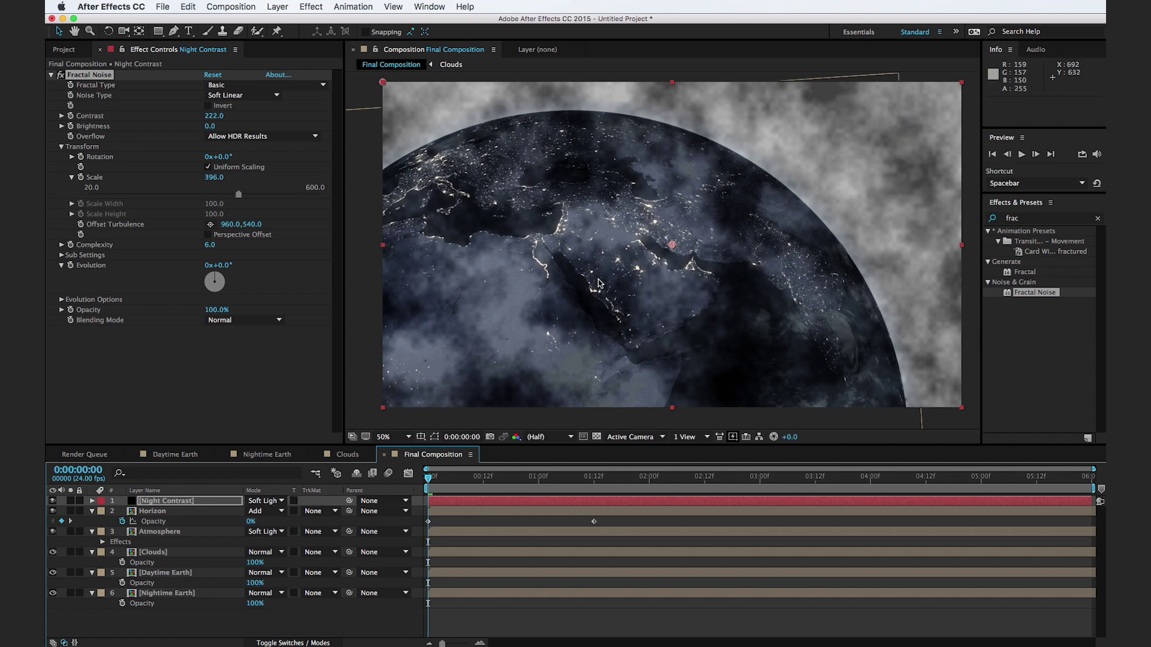
- Draw a closed four-point curved mask on the Night Contrast layer around Earth's night side, following the planet's curve inside its edge
click(173, 30)
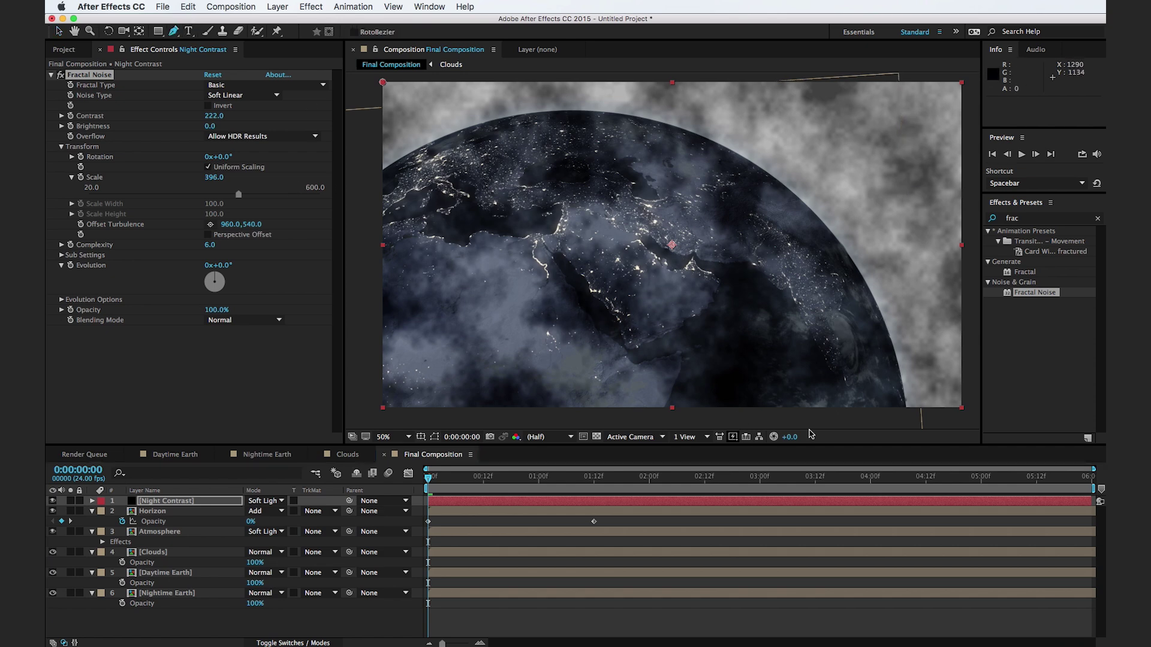
key(comma)
drag(756, 359, 745, 300)
drag(649, 216, 600, 207)
drag(498, 238, 478, 262)
drag(497, 380, 586, 405)
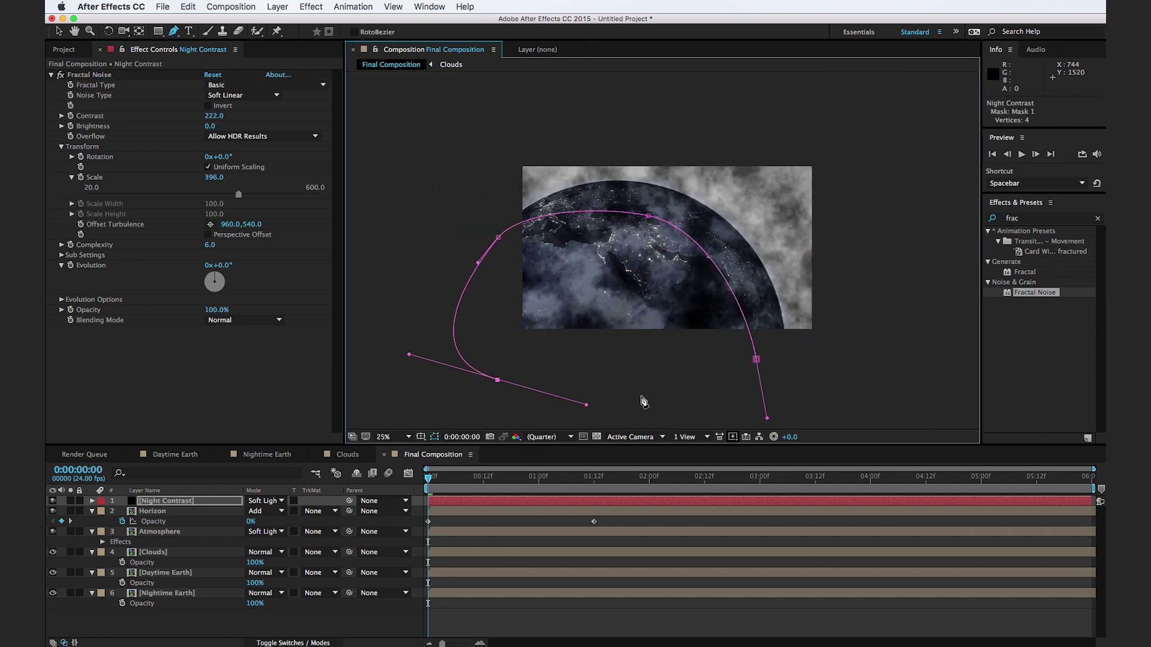
click(757, 359)
key(period)
- Feather the Night Contrast mask by 780 pixels and shift its upper and right-hand points outward, closer to the planet's edge
key(f)
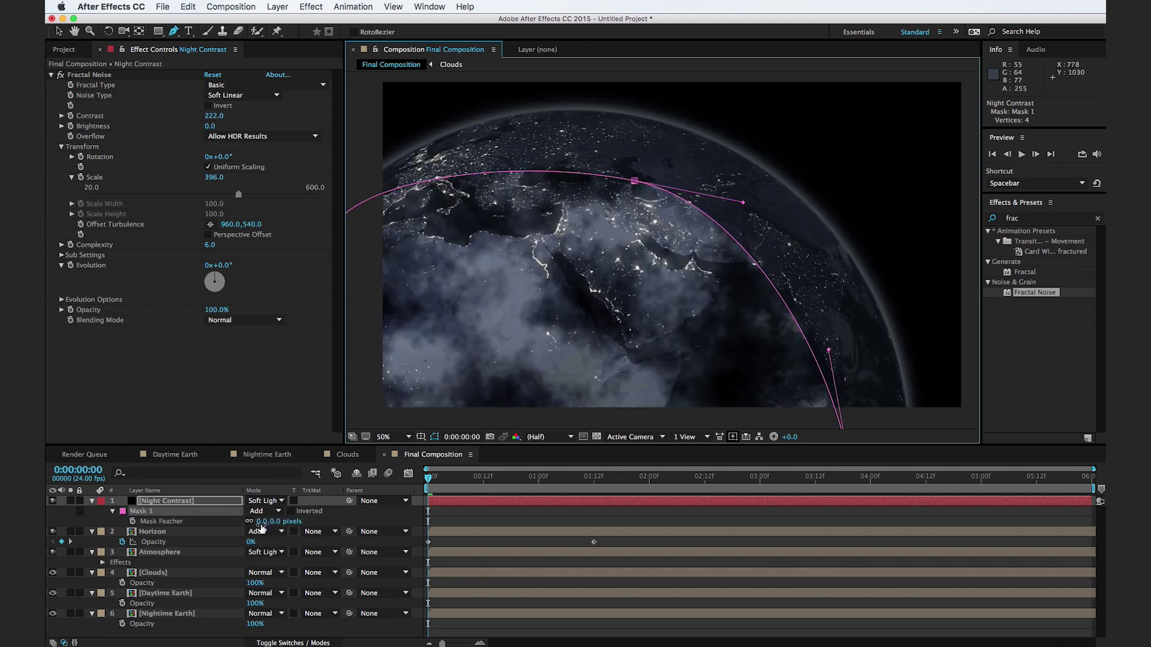
drag(259, 527, 741, 171)
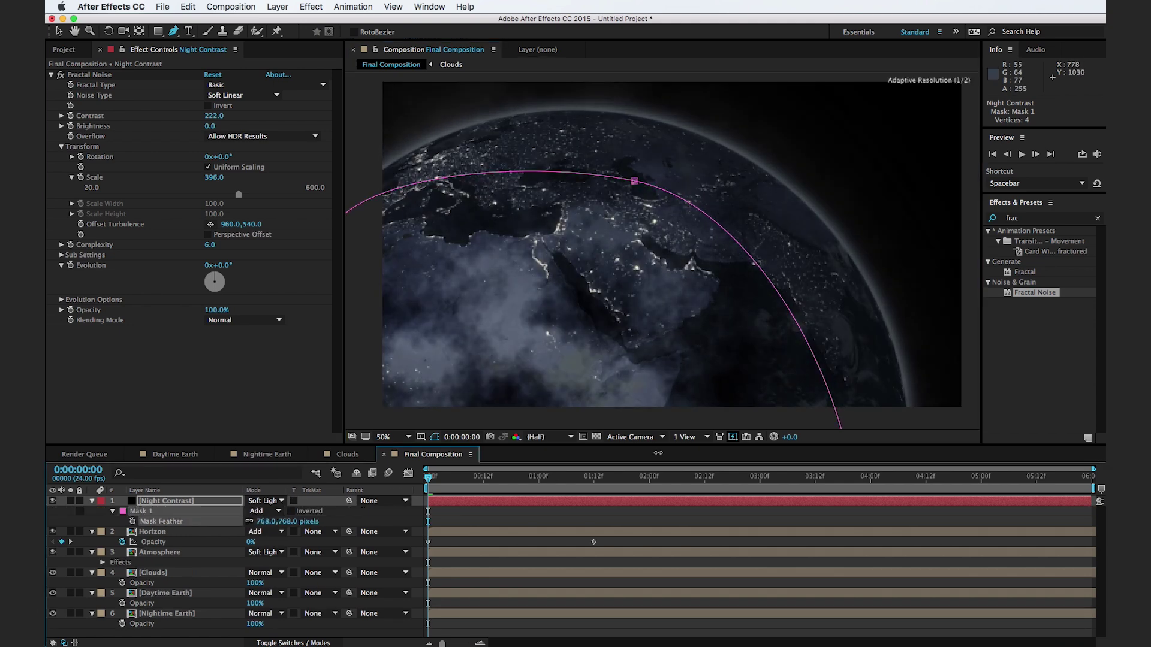
key(v)
drag(634, 180, 665, 163)
key(comma)
drag(757, 359, 766, 352)
drag(499, 238, 507, 229)
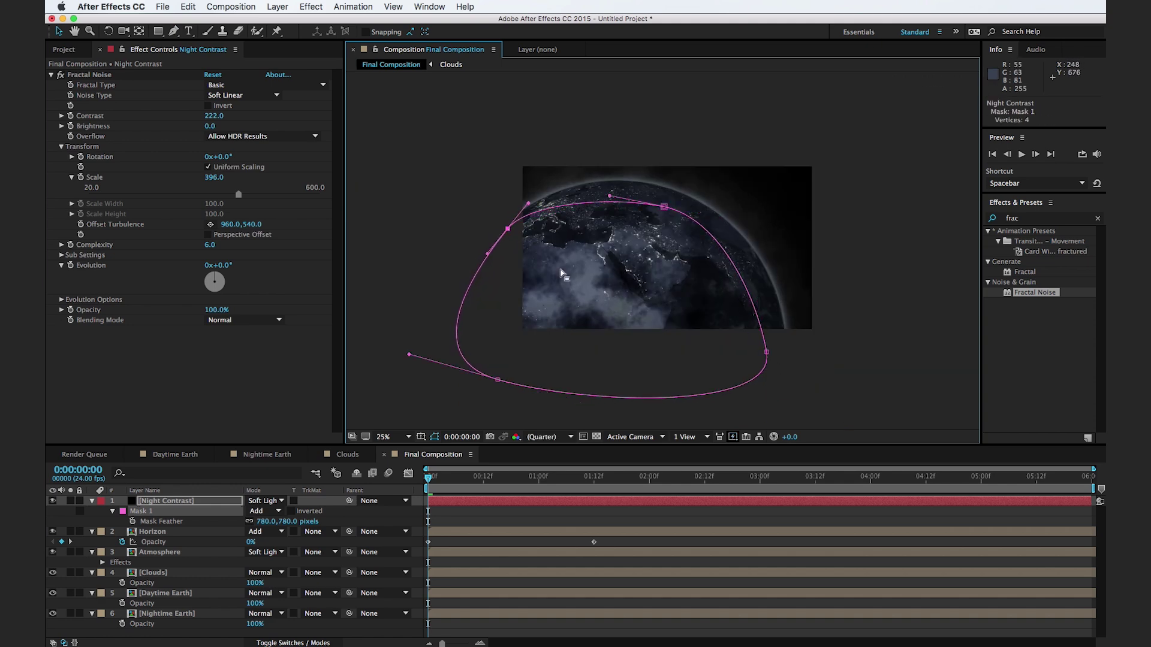
key(period)
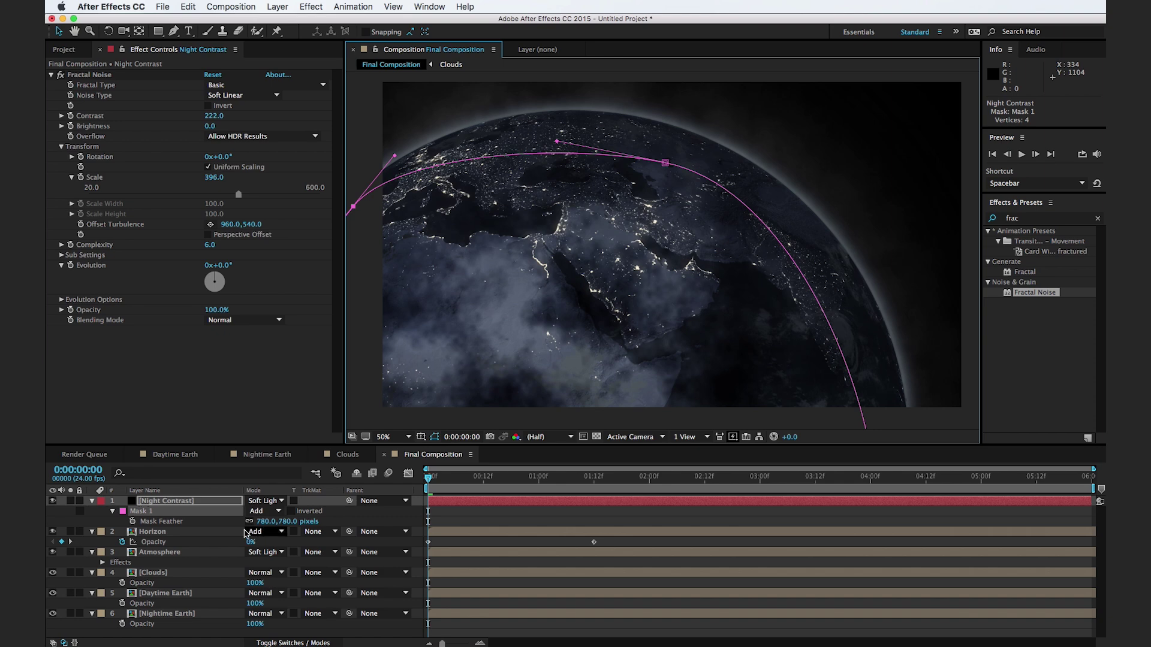
- Set the Night Contrast layer's opacity to 38% and add Fast Blur after Fractal Noise with a blurriness of 217
key(t)
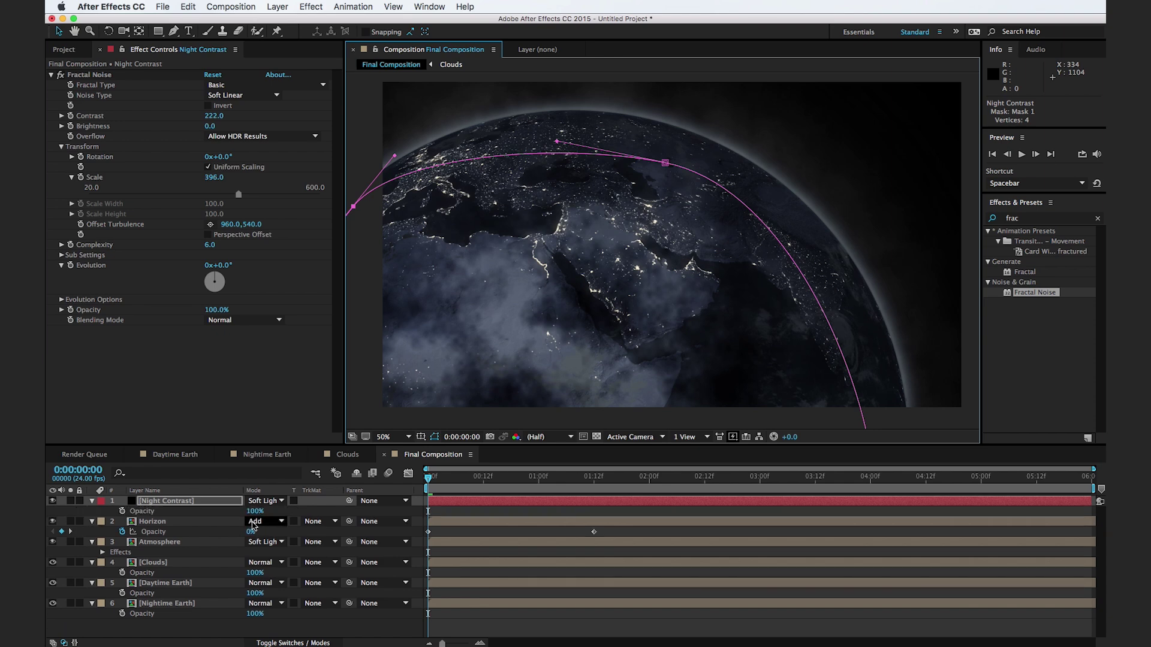
drag(256, 512, 208, 520)
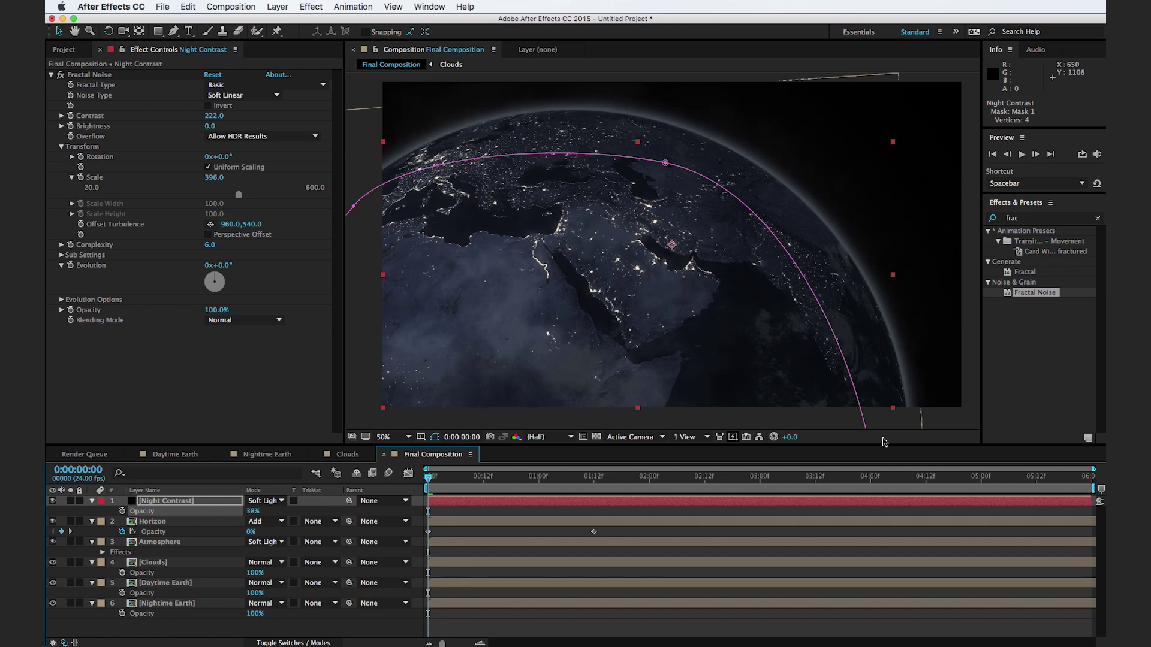
double_click(1042, 223)
text(fast)
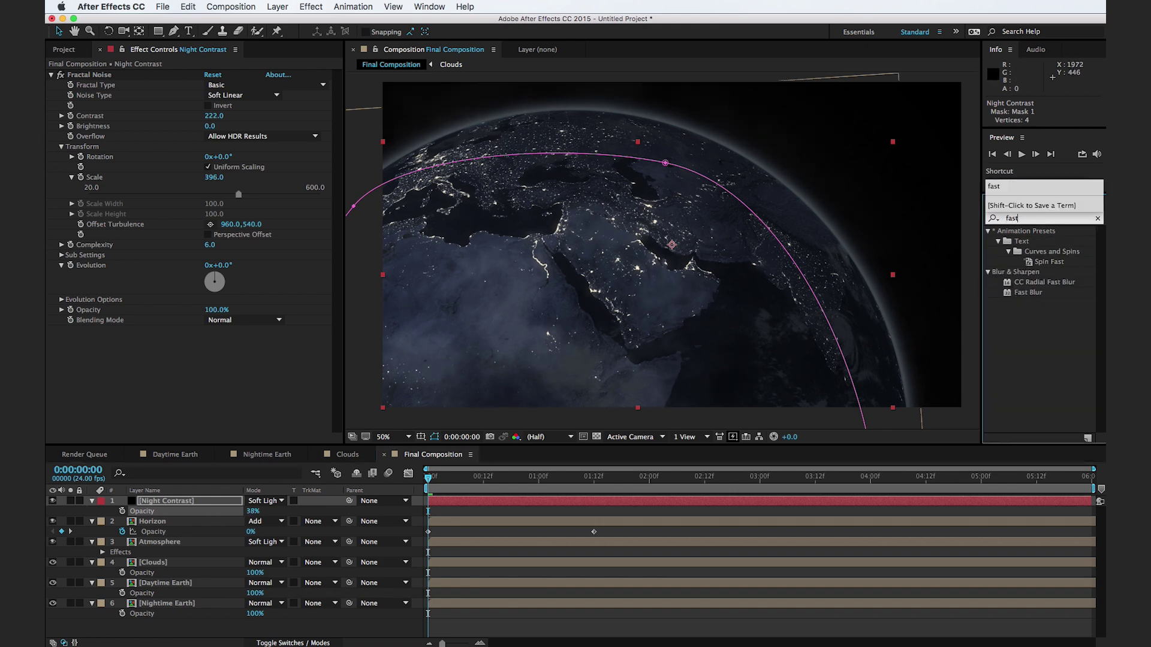
drag(1035, 296, 216, 349)
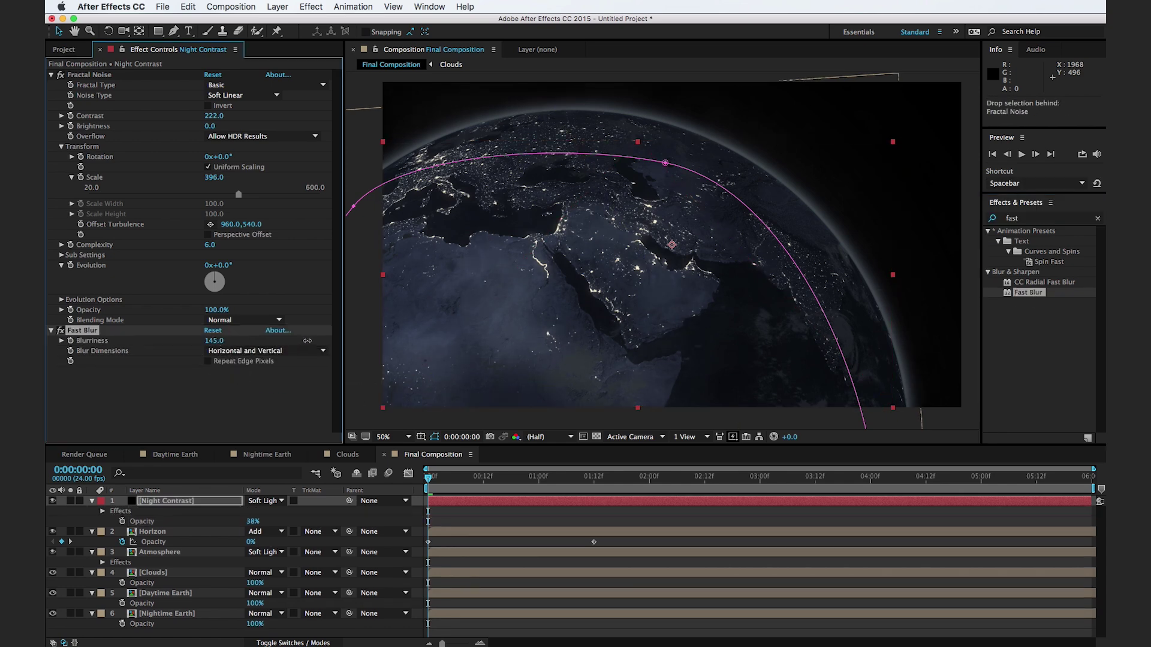
drag(312, 345, 335, 339)
click(434, 438)
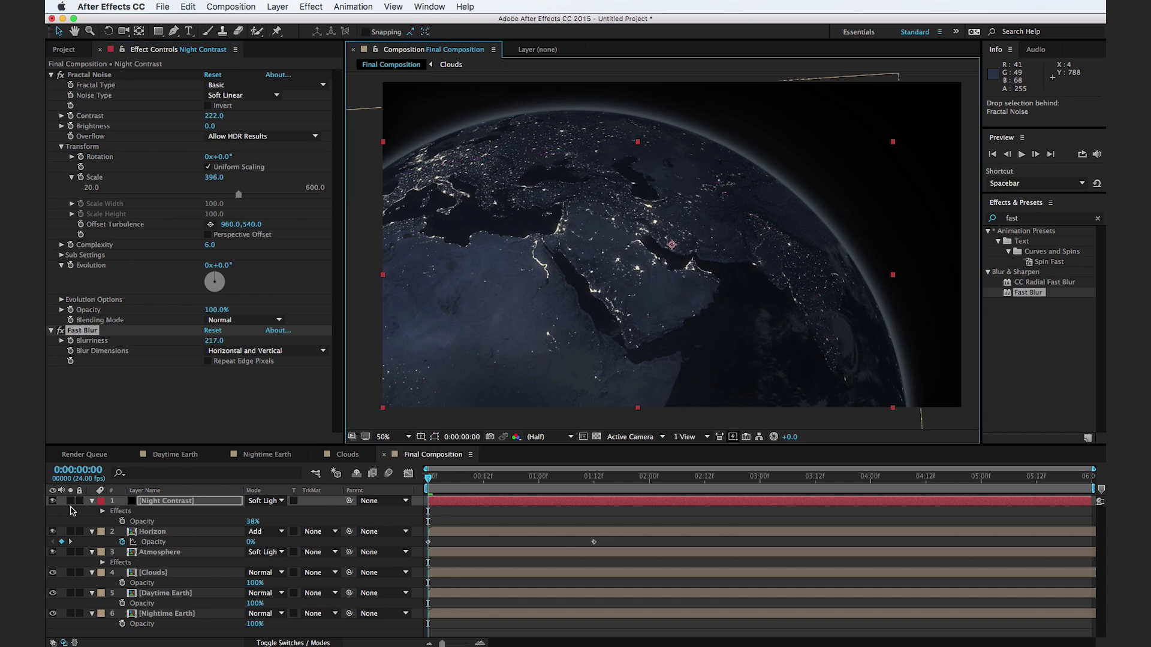
- Toggle the Night Contrast layer's visibility several times to compare the image with and without it, leaving it visible and deselected
click(53, 502)
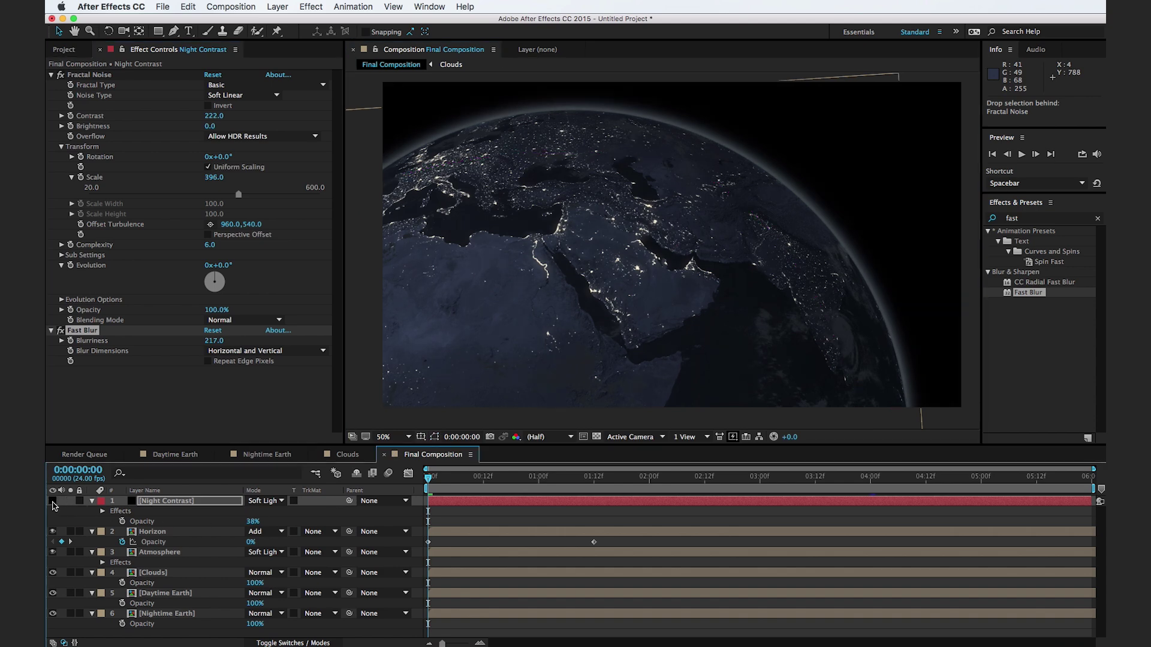
click(53, 503)
click(52, 503)
click(53, 502)
click(53, 502)
click(53, 503)
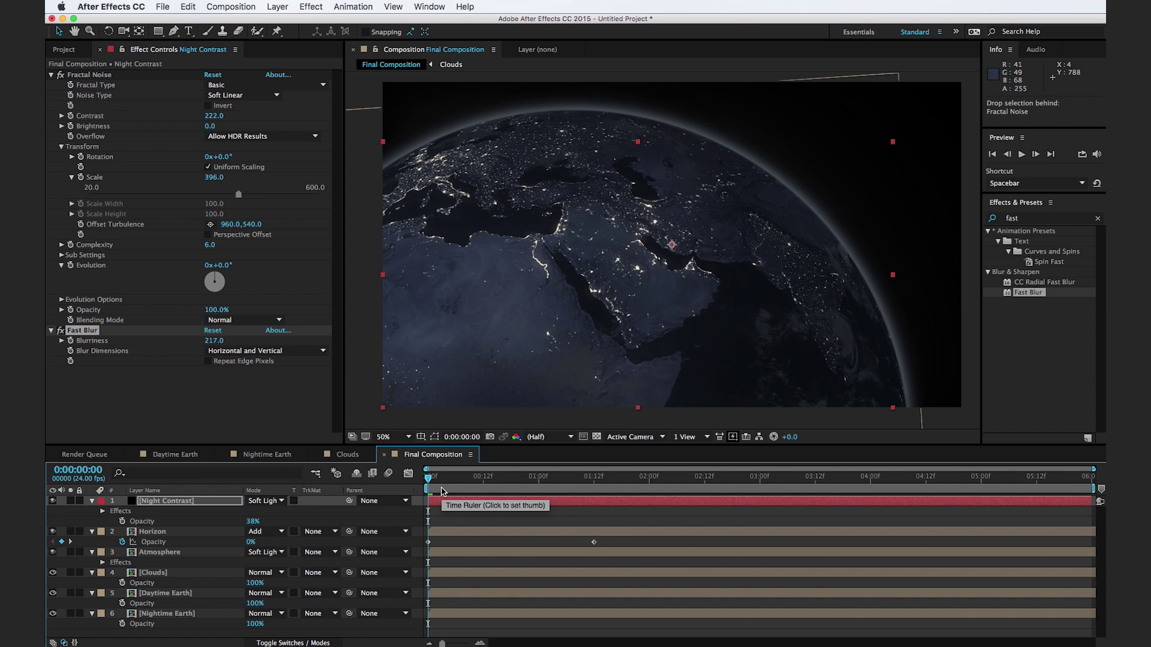
click(436, 125)
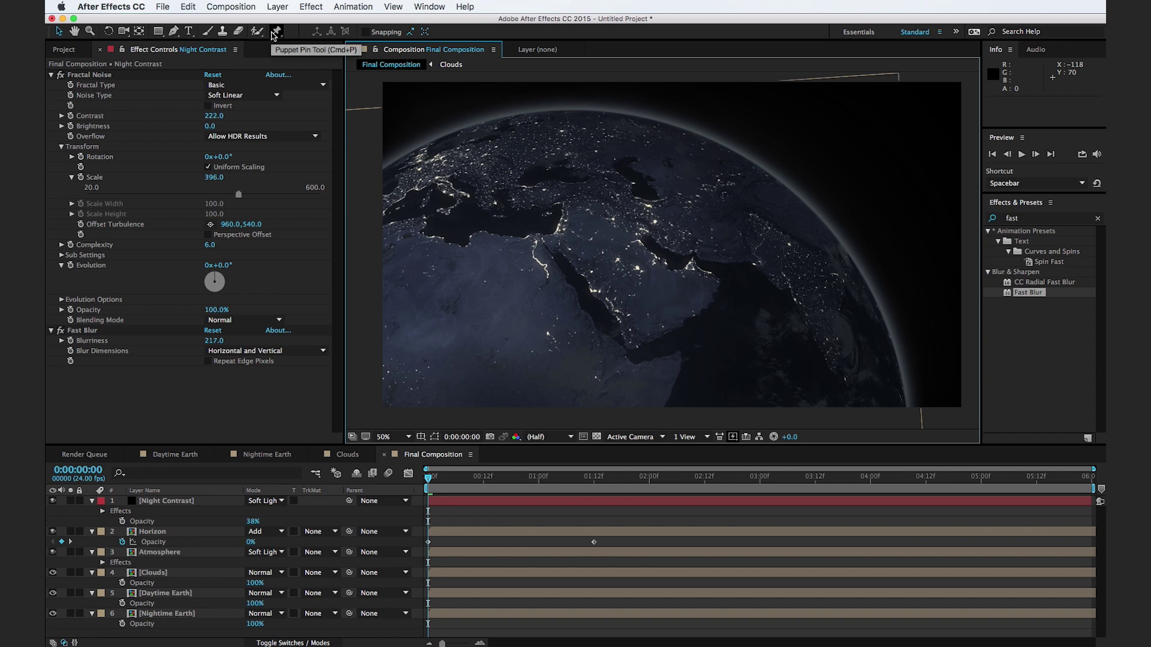
- Create a black solid named Sun at the composition's size of 1920 x 1080 px
click(277, 6)
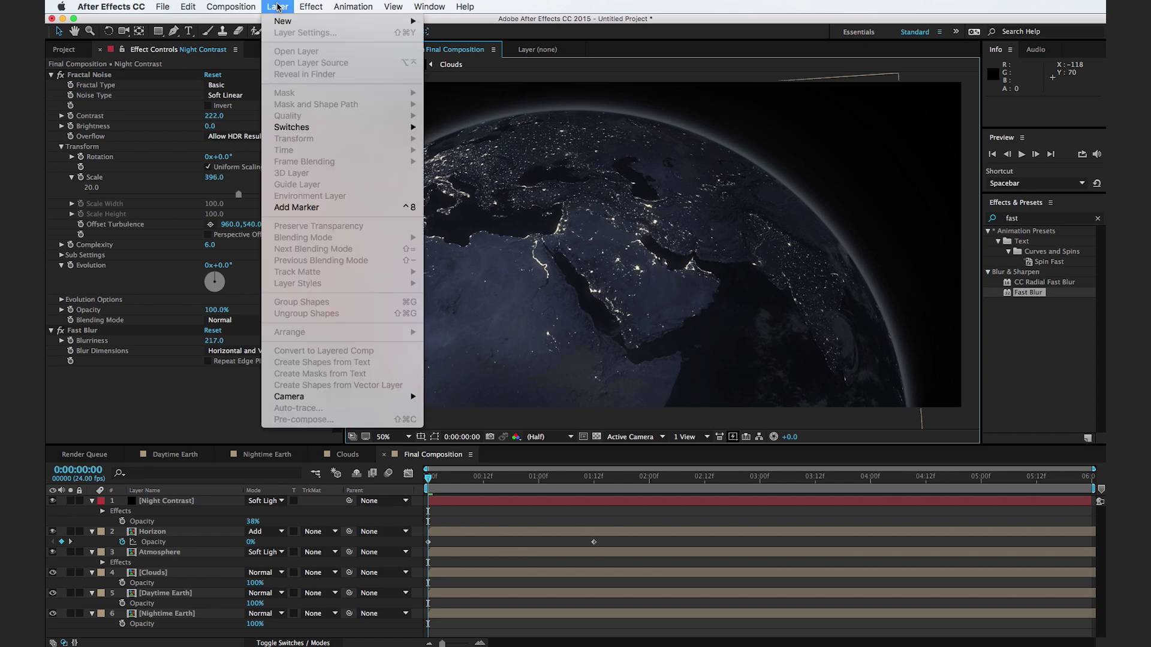
mouse_move(283, 21)
click(478, 40)
text(S)
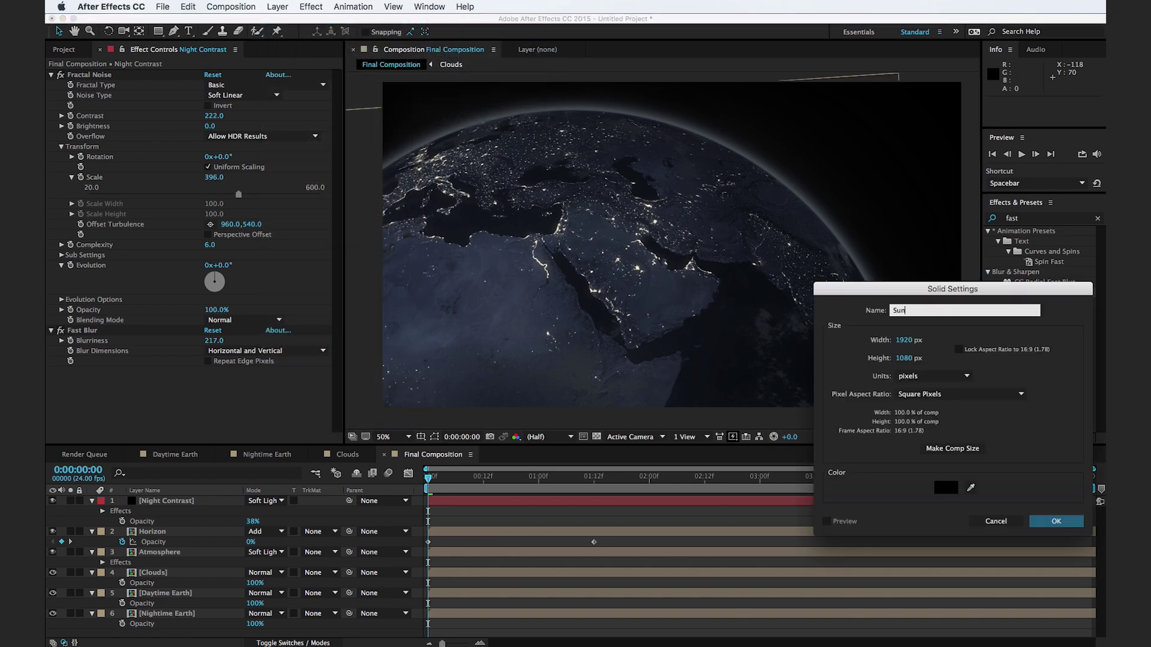
text(un)
key(Return)
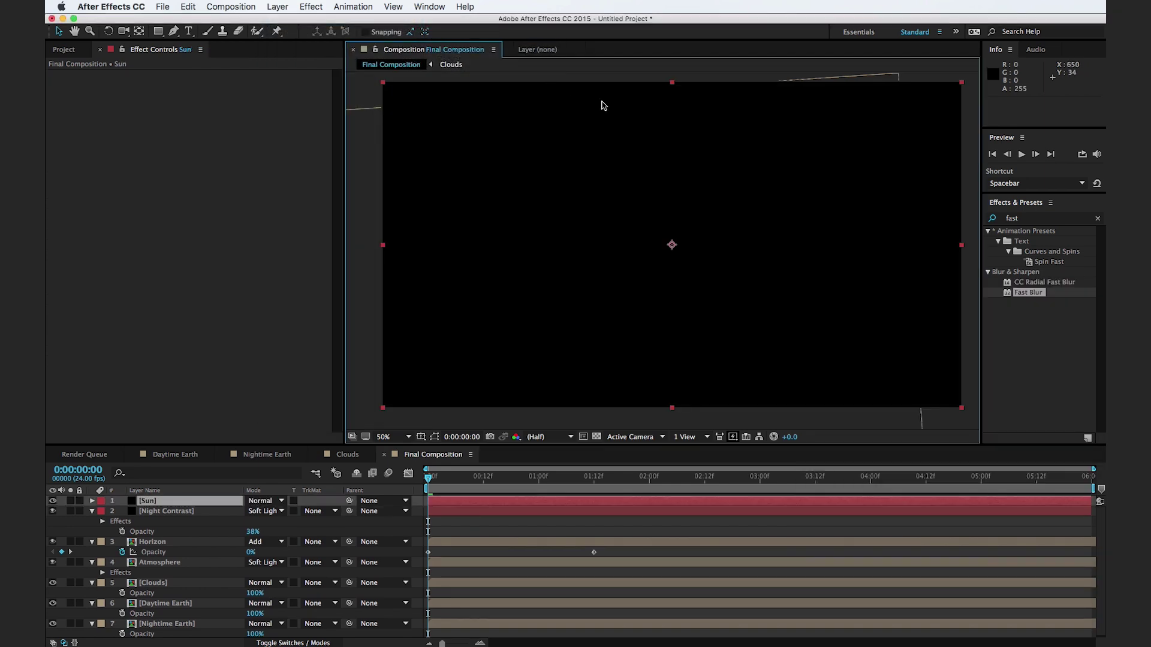
- Search the effects for "opti" and apply Optical Flares to the Sun solid
click(993, 219)
text(opi)
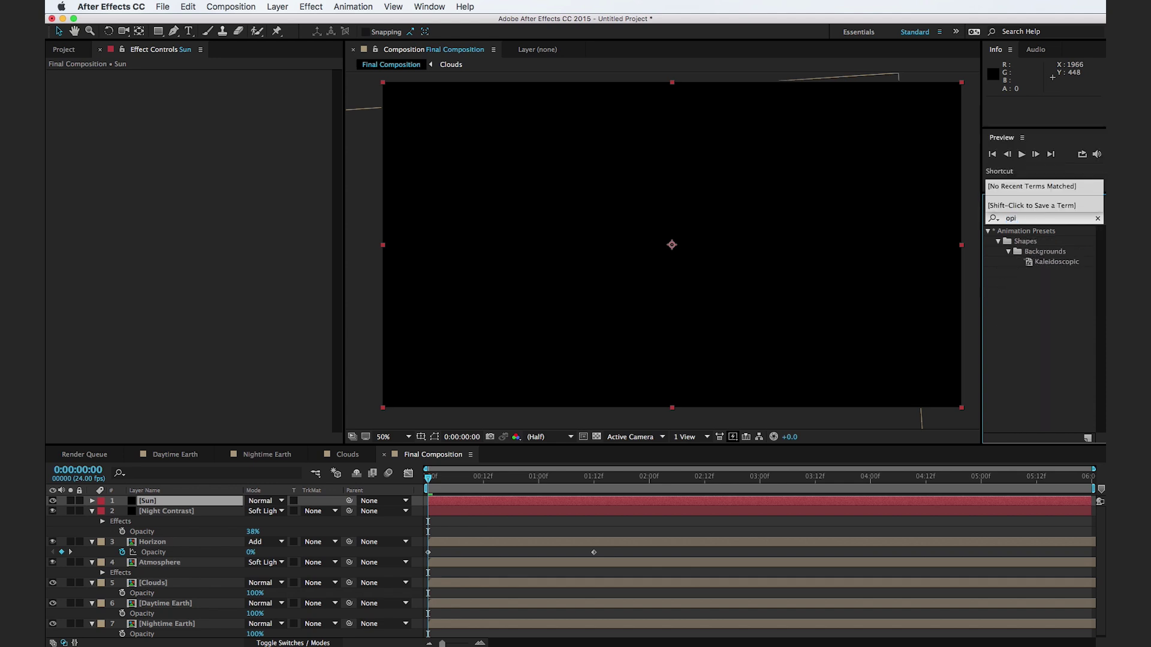
key(BackSpace)
text(ti)
drag(1057, 268, 631, 371)
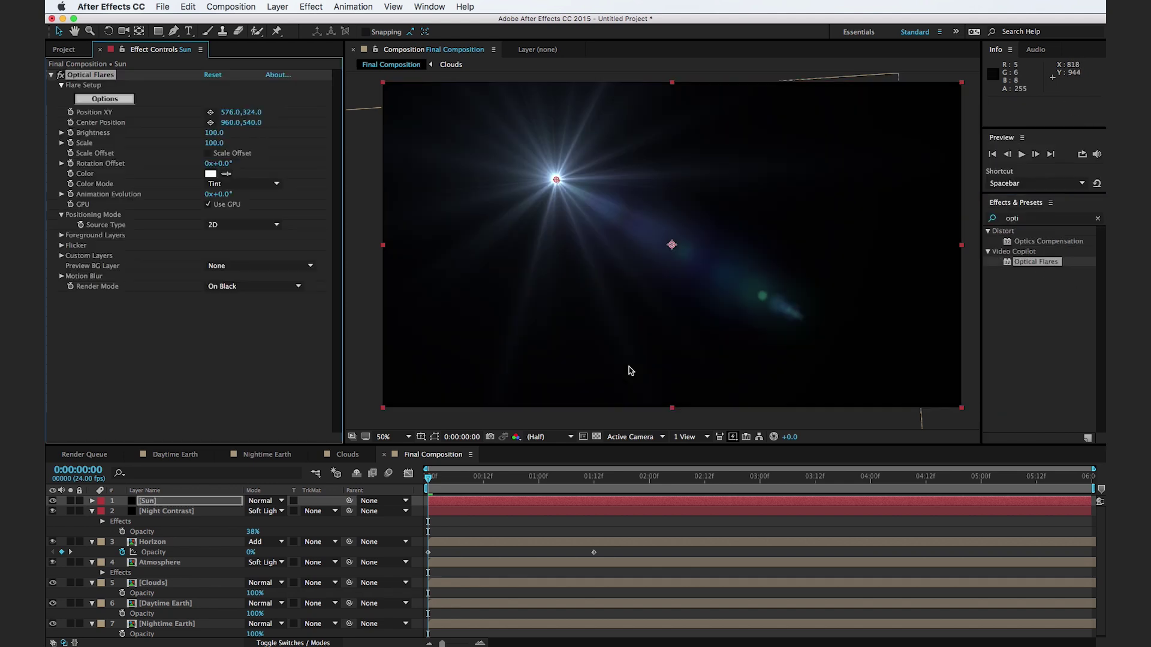
- Load the Rim_Light preset from the Natural Flares presets into the Sun's Optical Flares effect
click(105, 99)
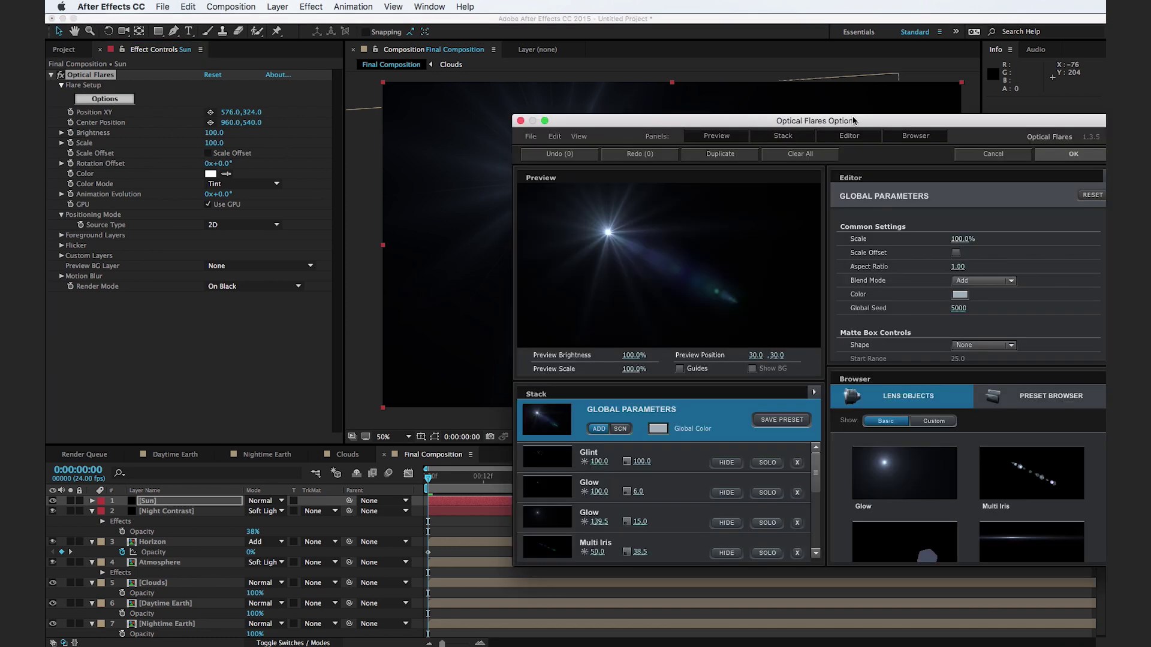
drag(854, 120, 694, 81)
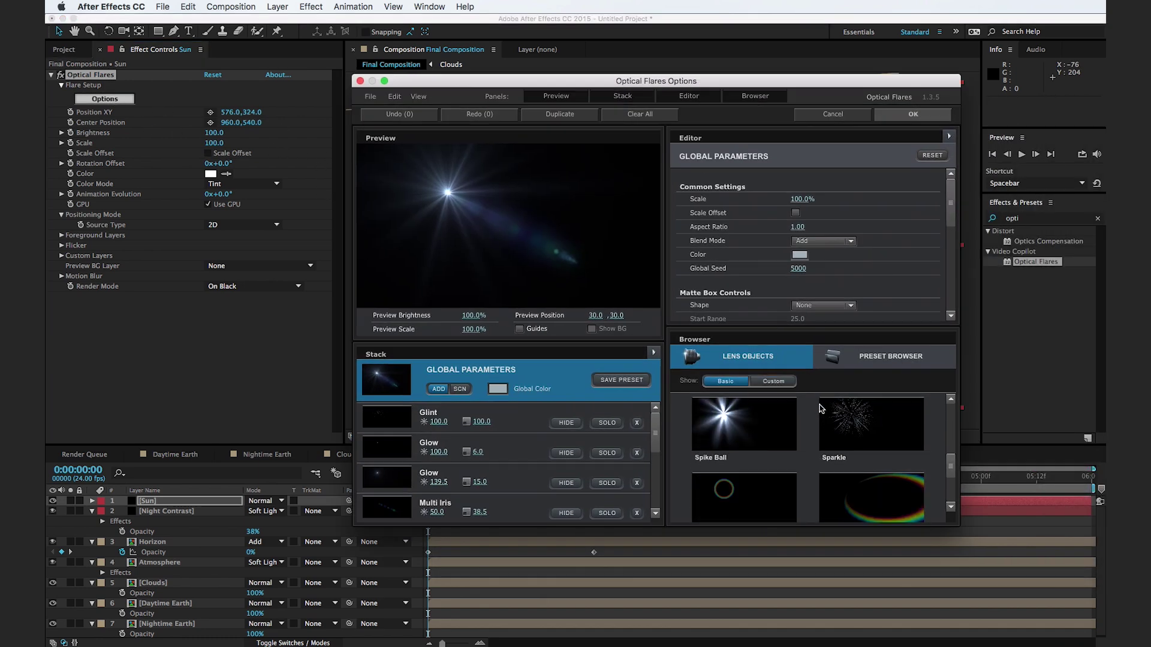
click(863, 360)
scroll(884, 501, down, 1)
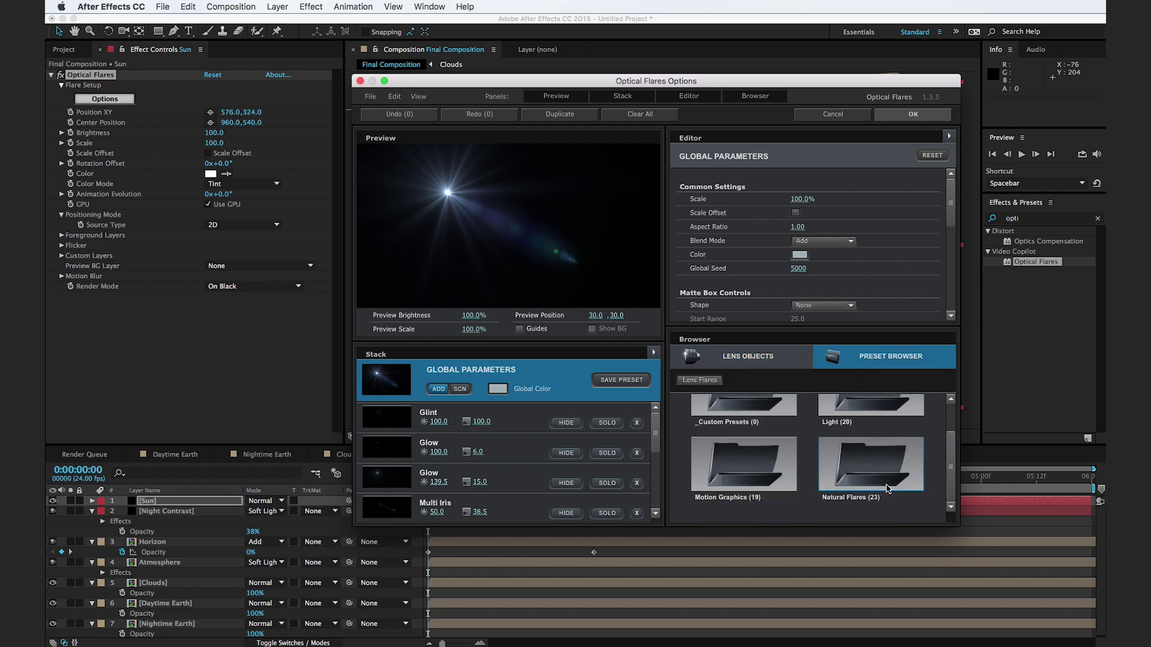
double_click(884, 492)
scroll(837, 481, down, 5)
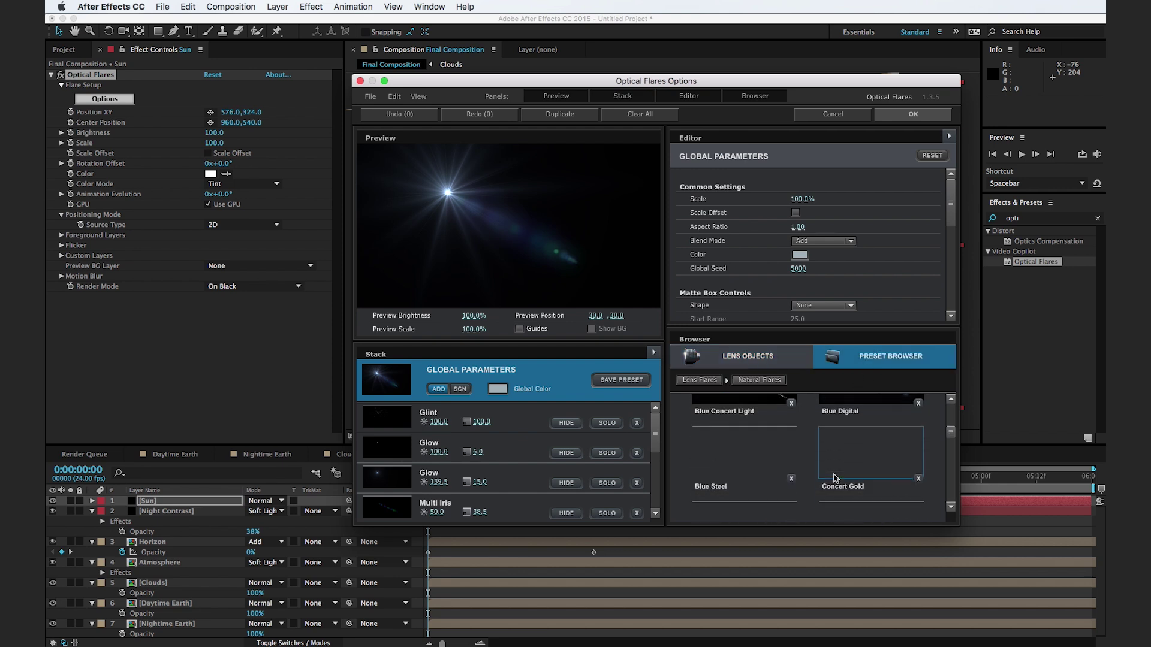
scroll(838, 482, down, 8)
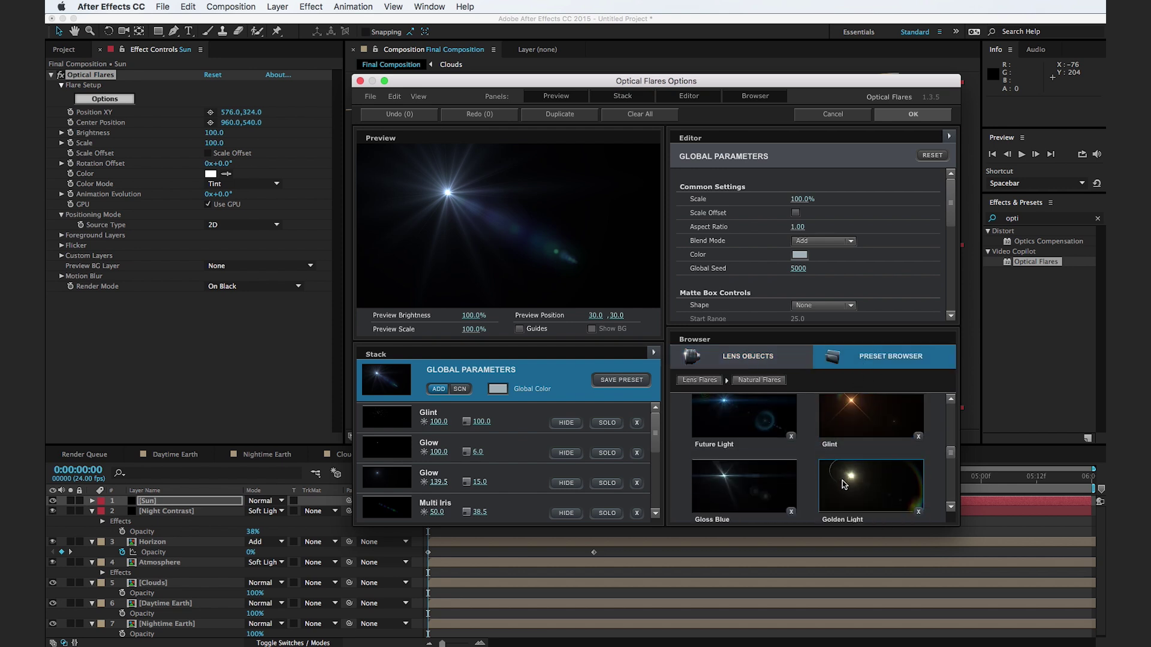
scroll(872, 495, down, 6)
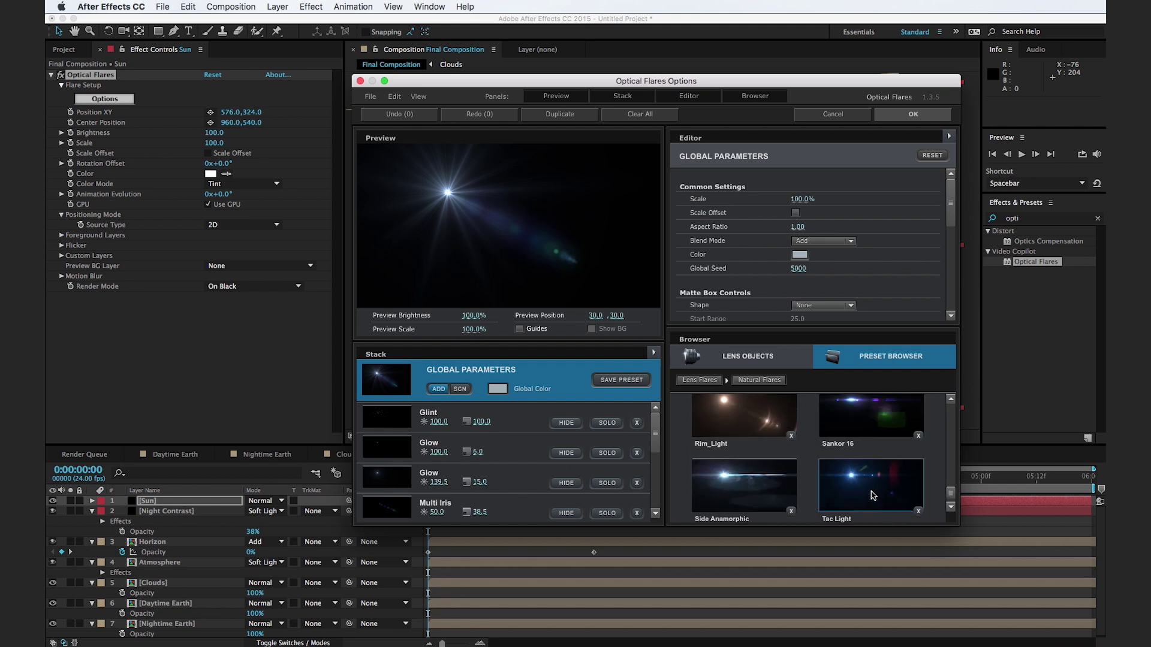
scroll(873, 495, up, 1)
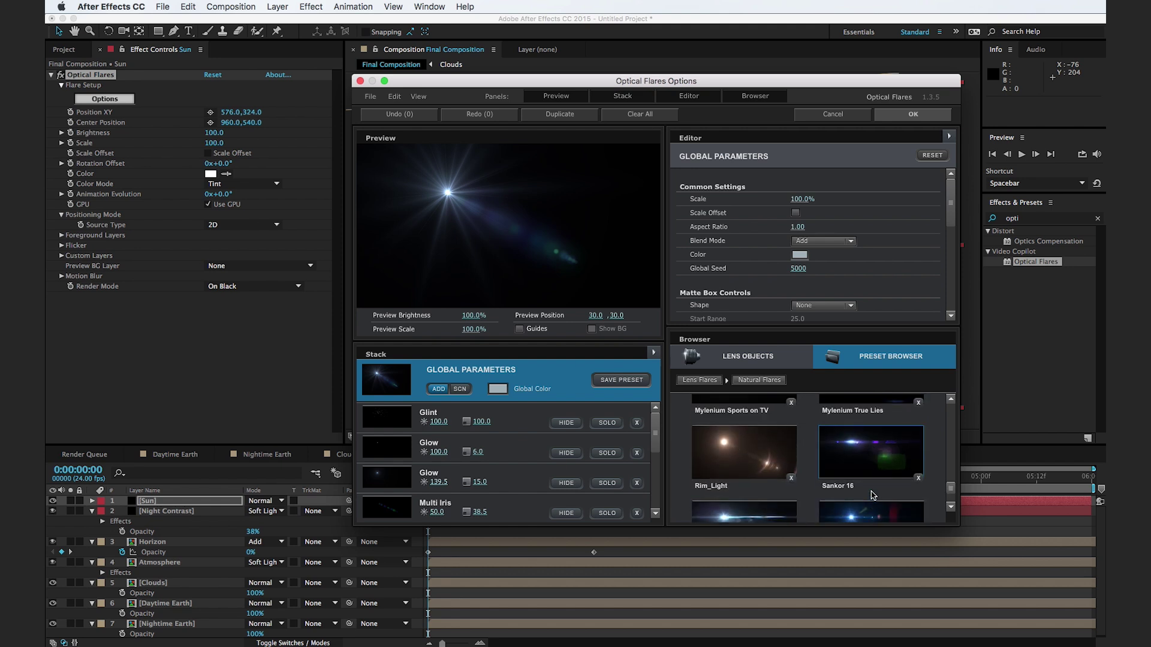
click(753, 458)
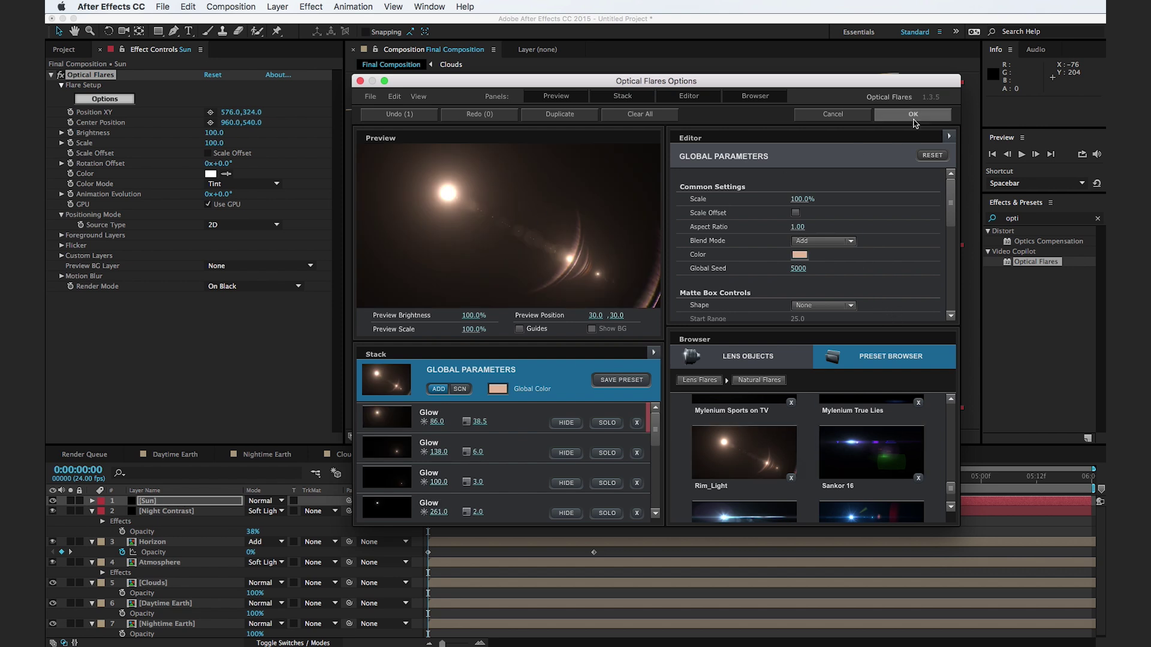
click(913, 114)
- Set the Sun layer's blend mode to Add and place the flare near Earth's edge at 1140, 364
drag(557, 183, 730, 211)
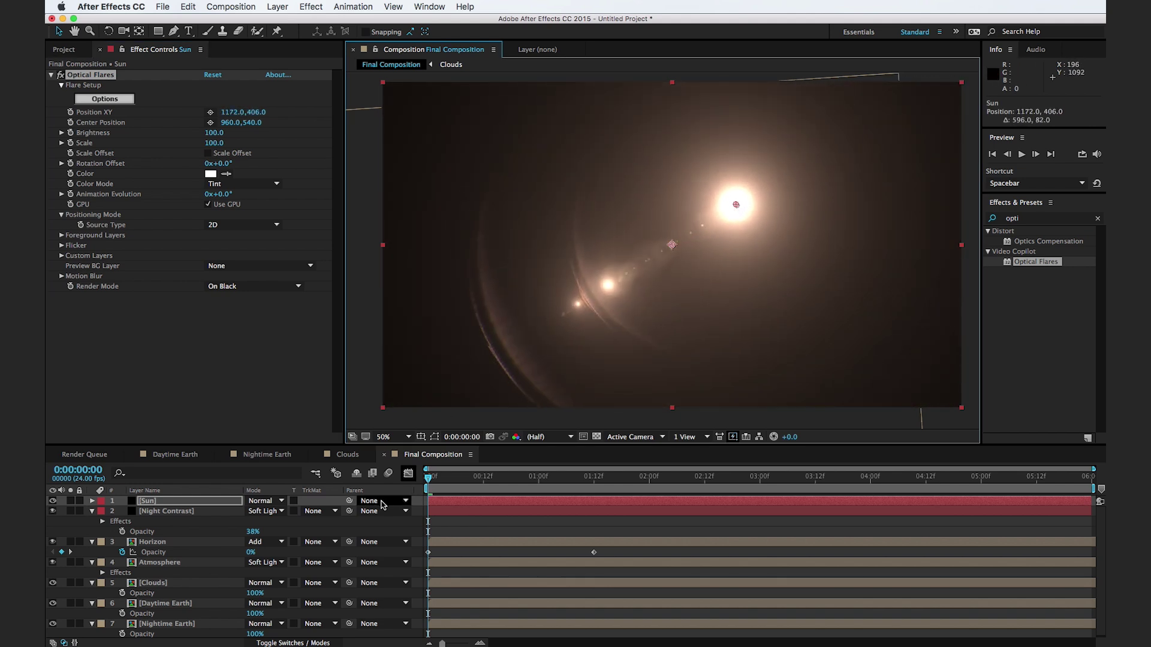
click(277, 502)
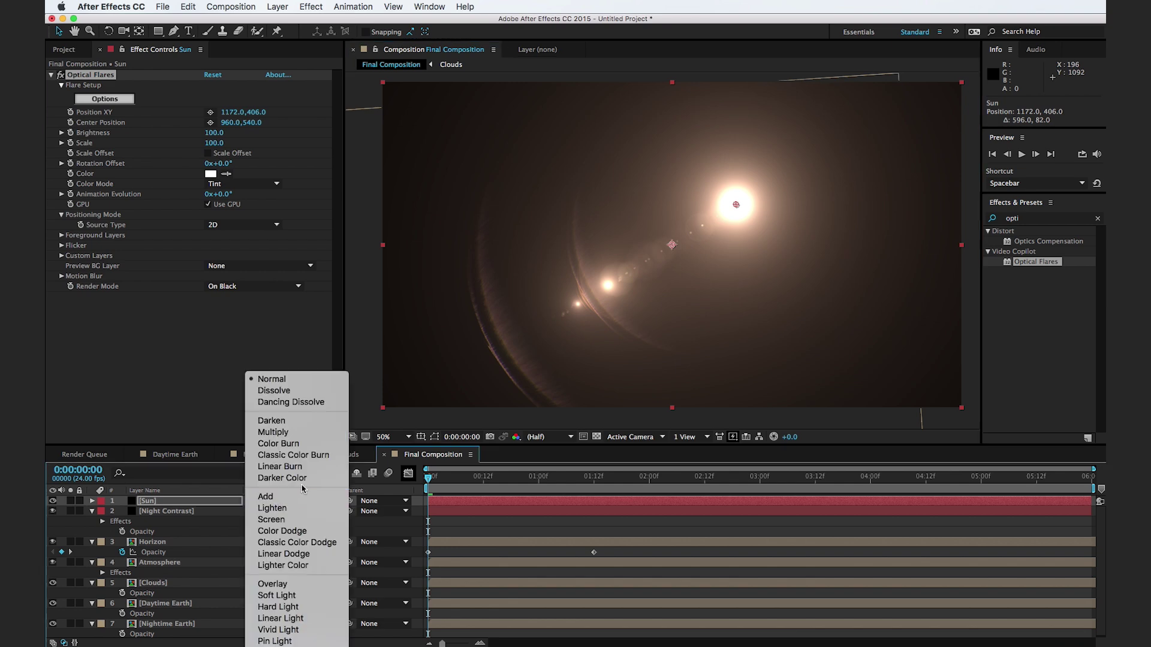
click(273, 497)
click(741, 205)
mouse_move(736, 206)
mouse_down()
mouse_move(771, 170)
mouse_move(867, 113)
mouse_move(838, 118)
mouse_move(774, 180)
mouse_move(877, 108)
mouse_move(726, 192)
mouse_up()
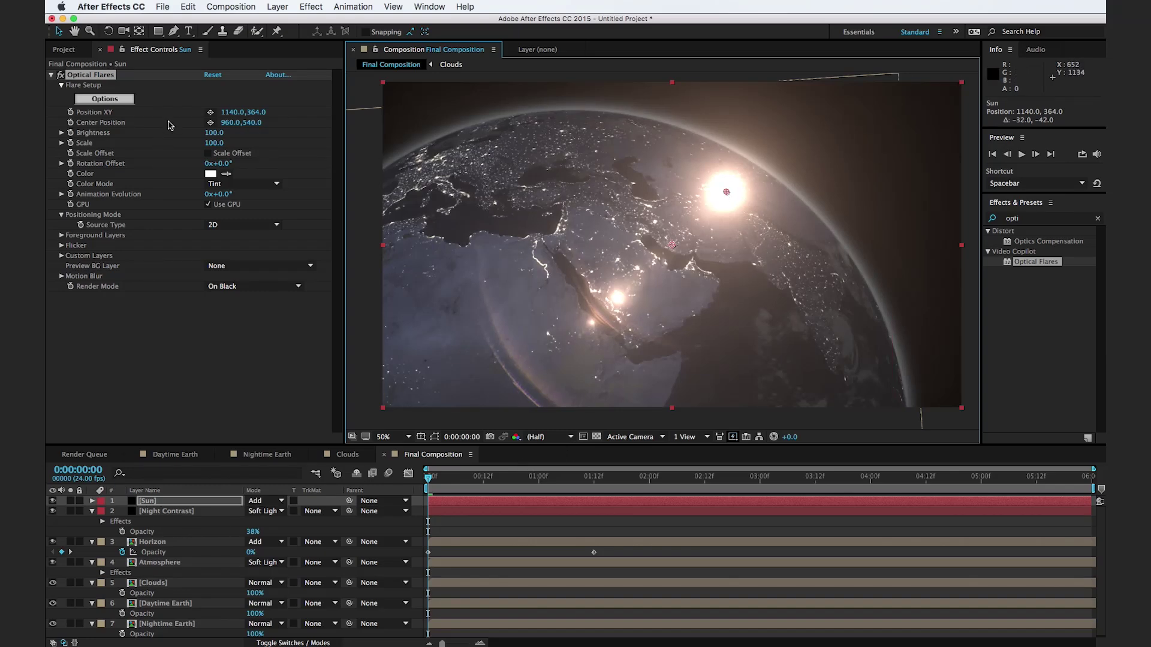
- Animate the flare's Position XY with a keyframe at 0:00:00:00 and one at 0:00:05:23 at 1560, 30, above the horizon
click(73, 113)
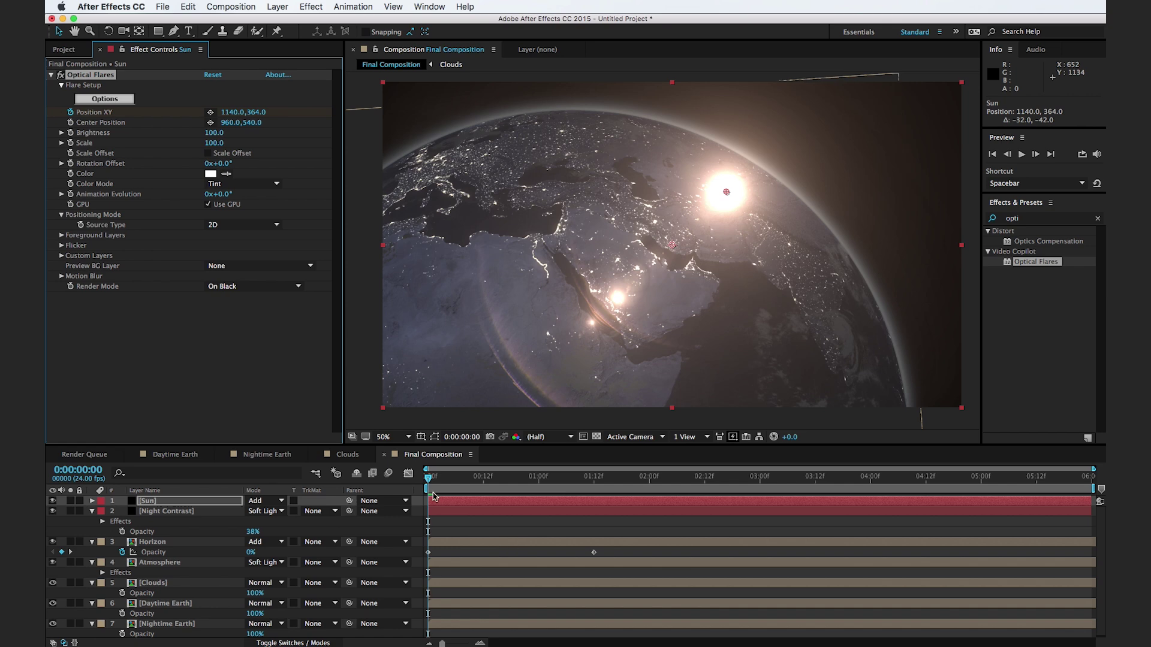
drag(430, 486, 1086, 480)
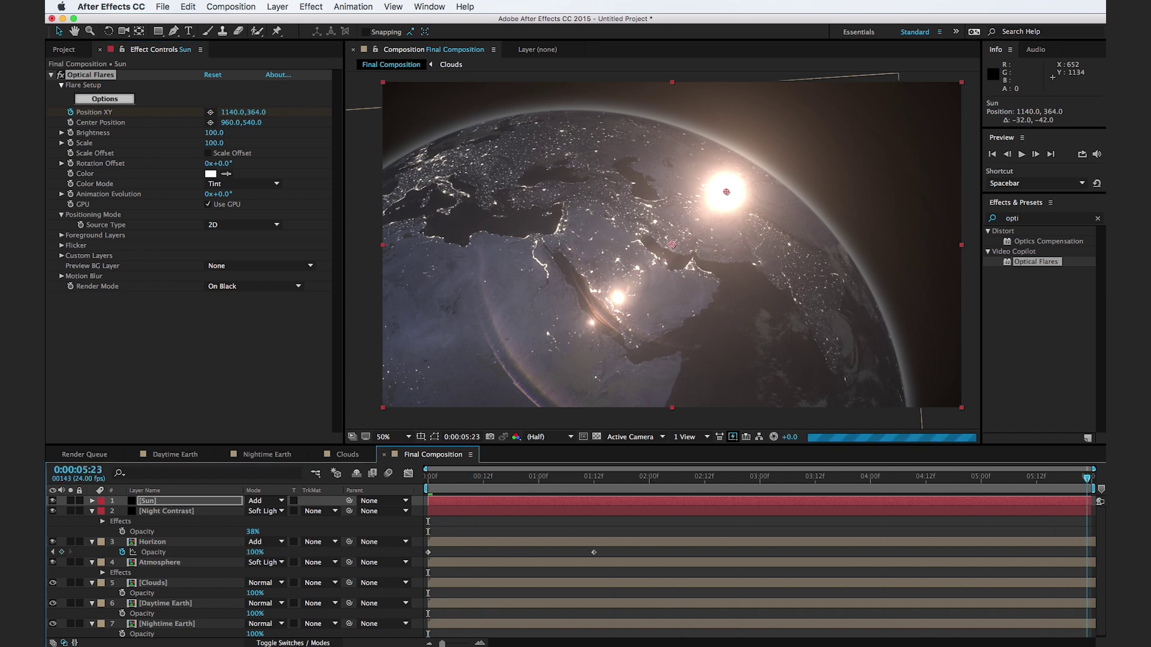
drag(729, 197, 854, 97)
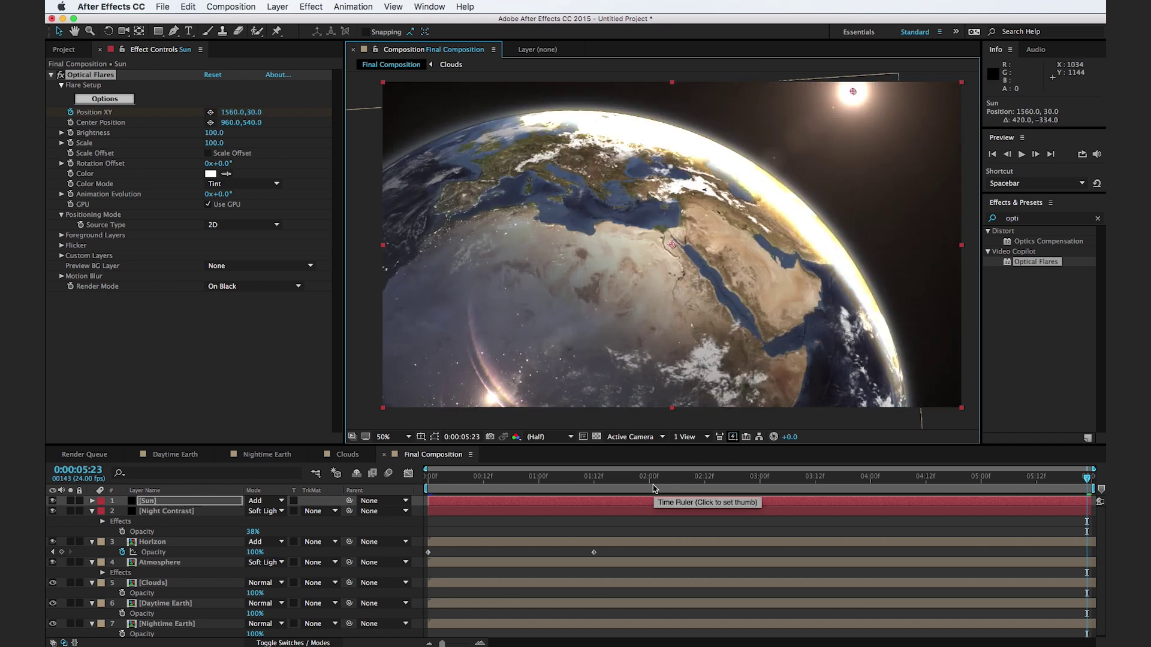
- Keyframe the flare's brightness at 50 at 0:00:00:23 and 140 at 0:00:02:10, and scrub through the composition to check it
click(626, 483)
drag(604, 485, 534, 507)
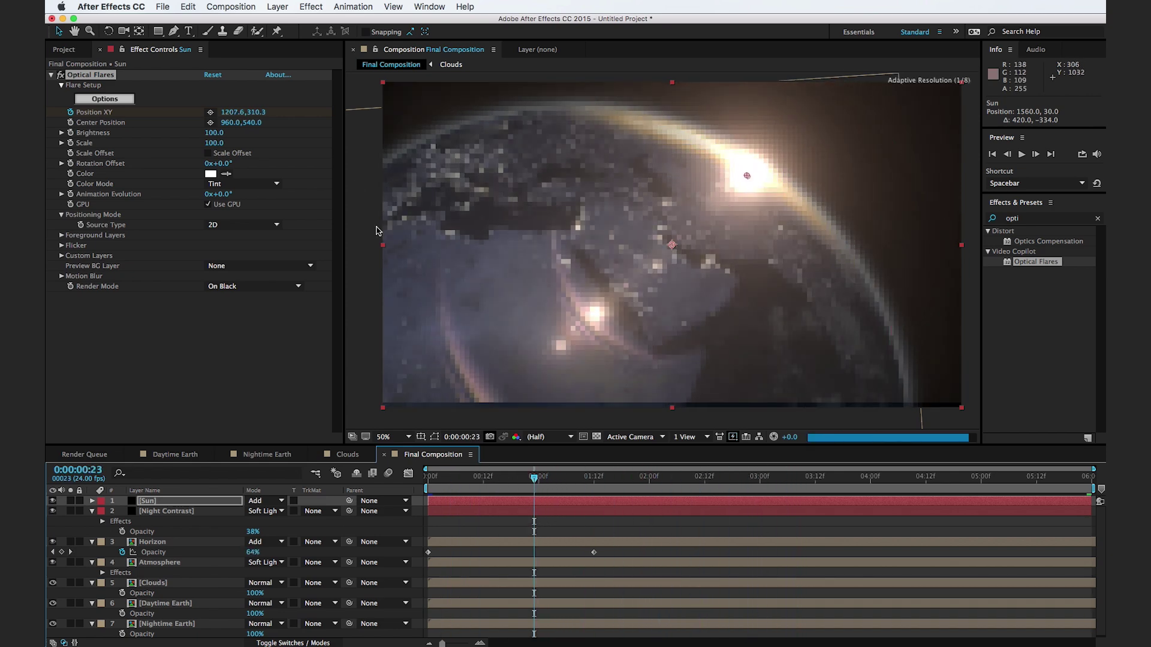
drag(214, 137, 208, 136)
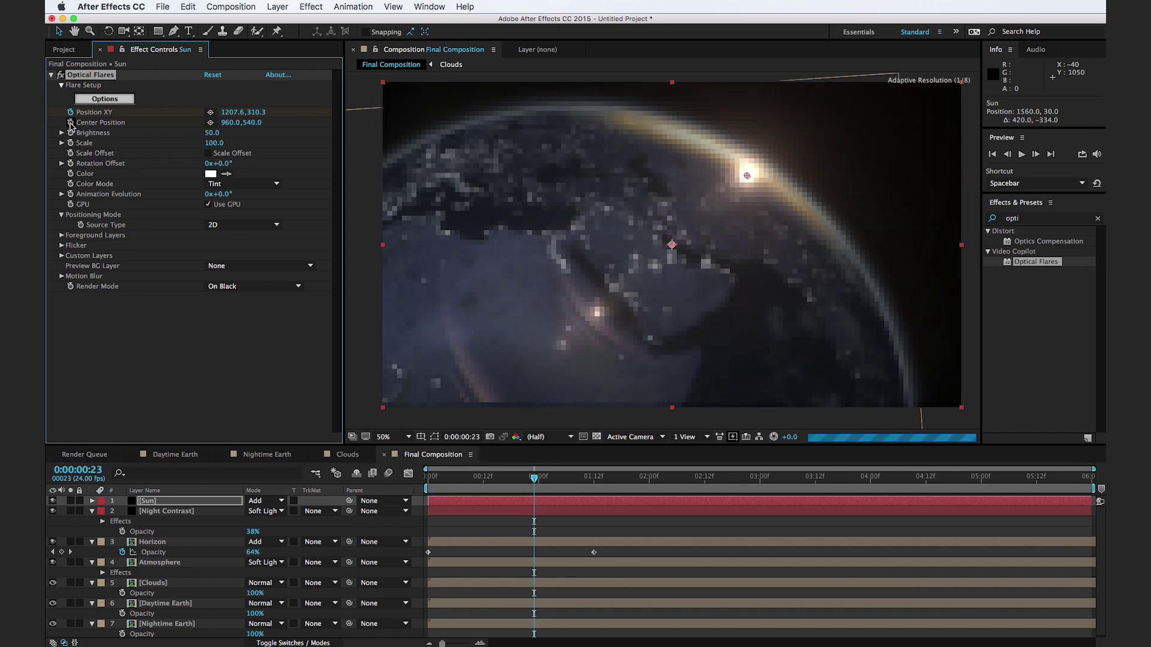
click(585, 489)
drag(590, 490, 695, 483)
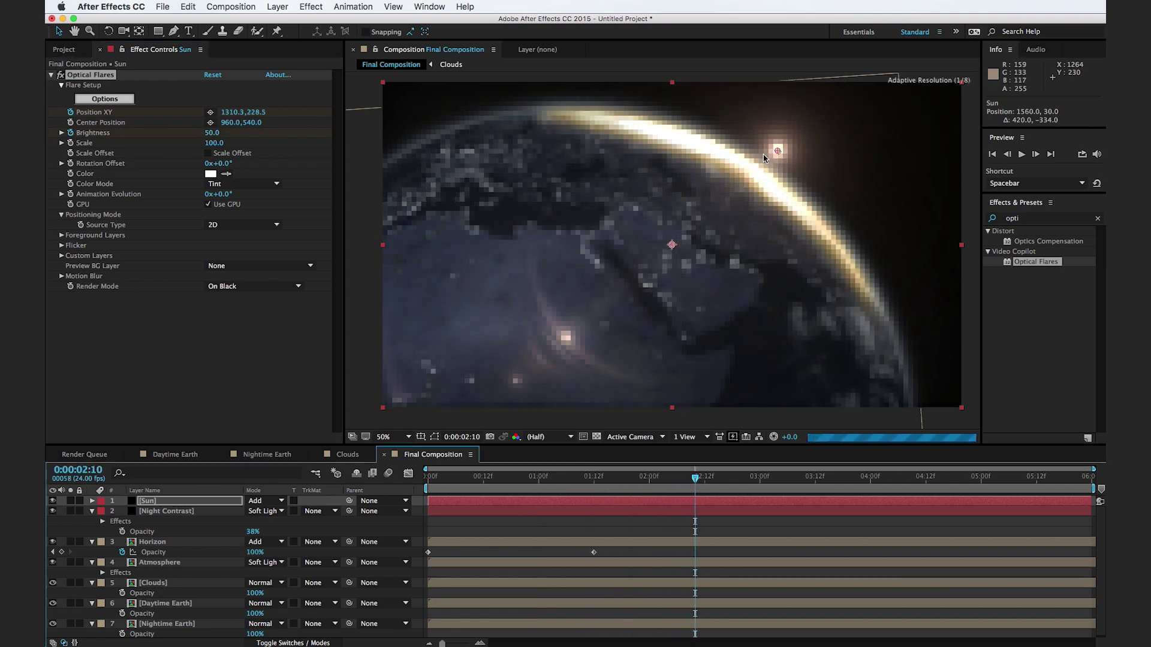
drag(213, 133, 218, 135)
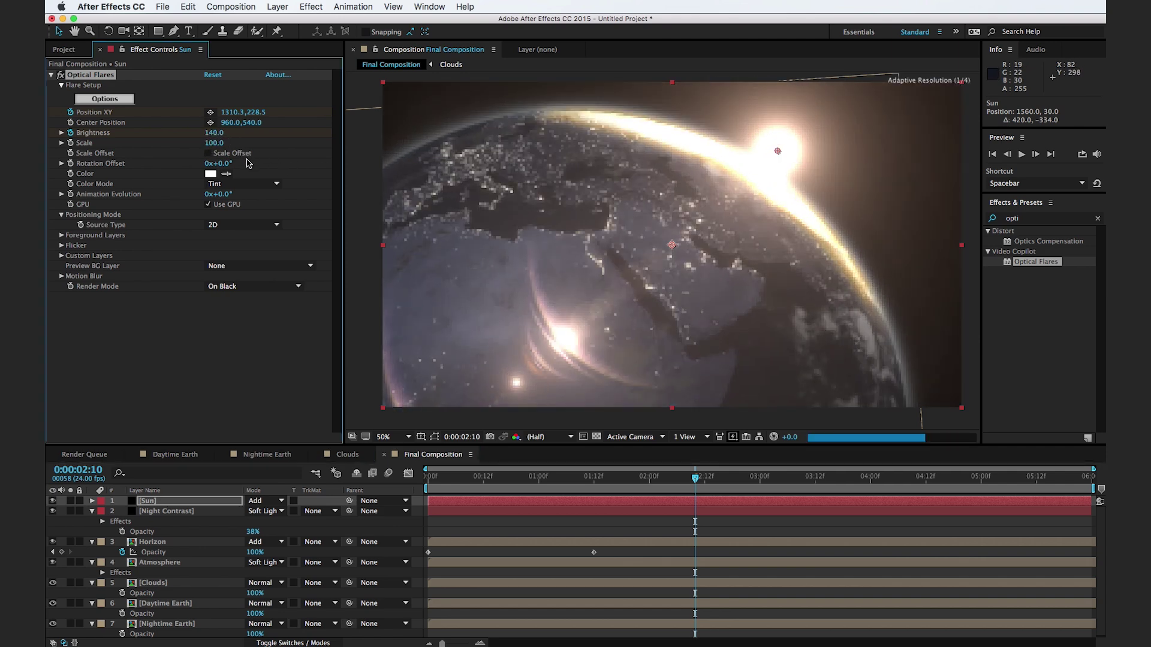
drag(712, 477, 1033, 504)
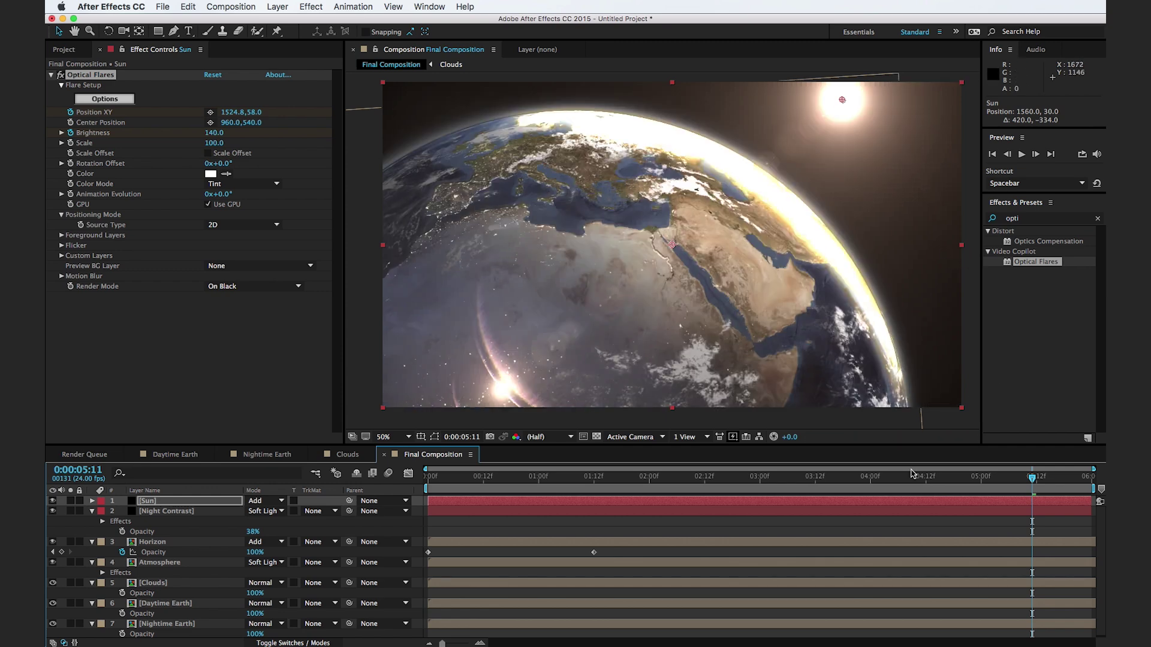
drag(983, 484, 534, 480)
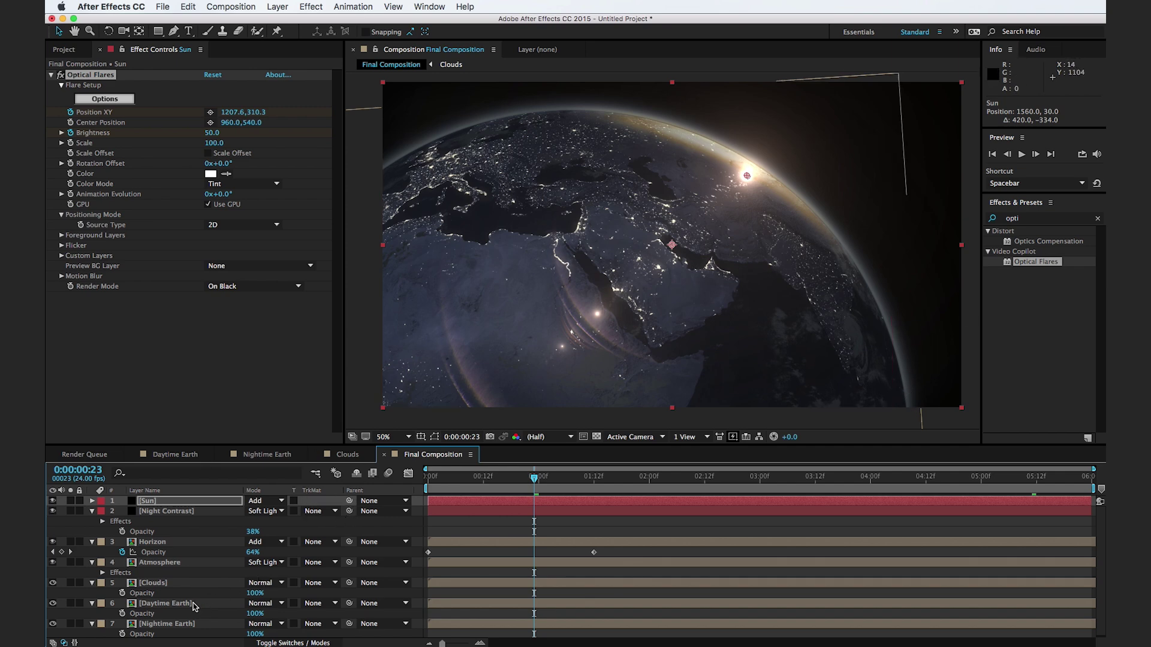
- Duplicate the Daytime Earth layer, move the copy directly below Sun, and delete its Mask 1
scroll(196, 608, down, 1)
click(174, 602)
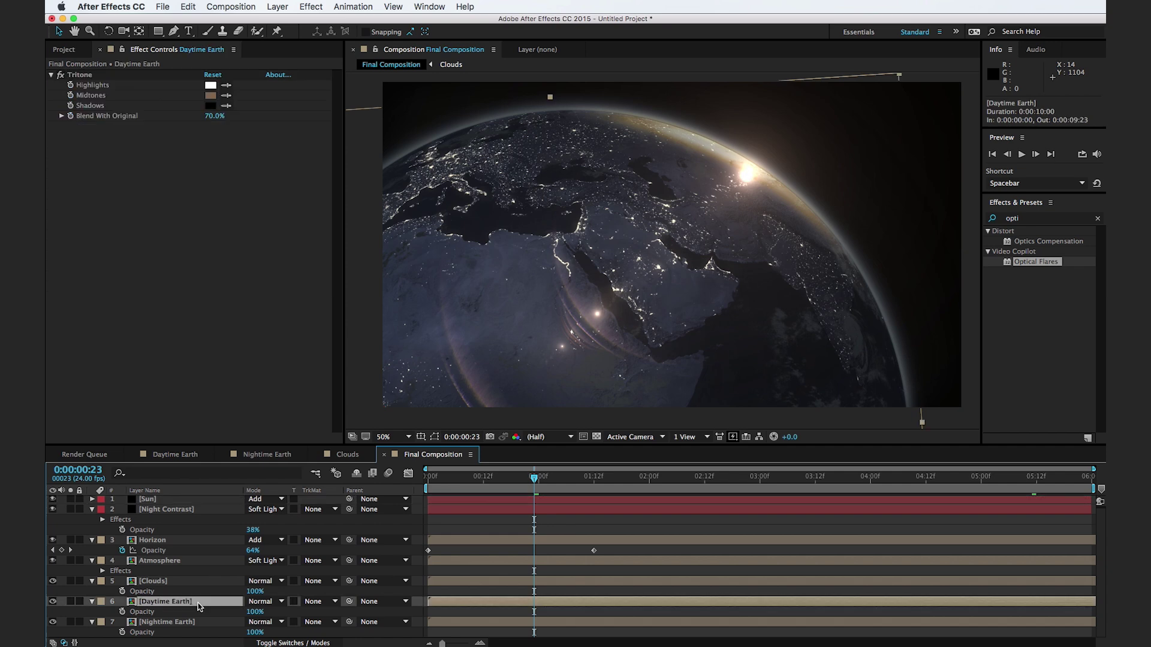
key(super+d)
drag(179, 596, 185, 519)
key(m)
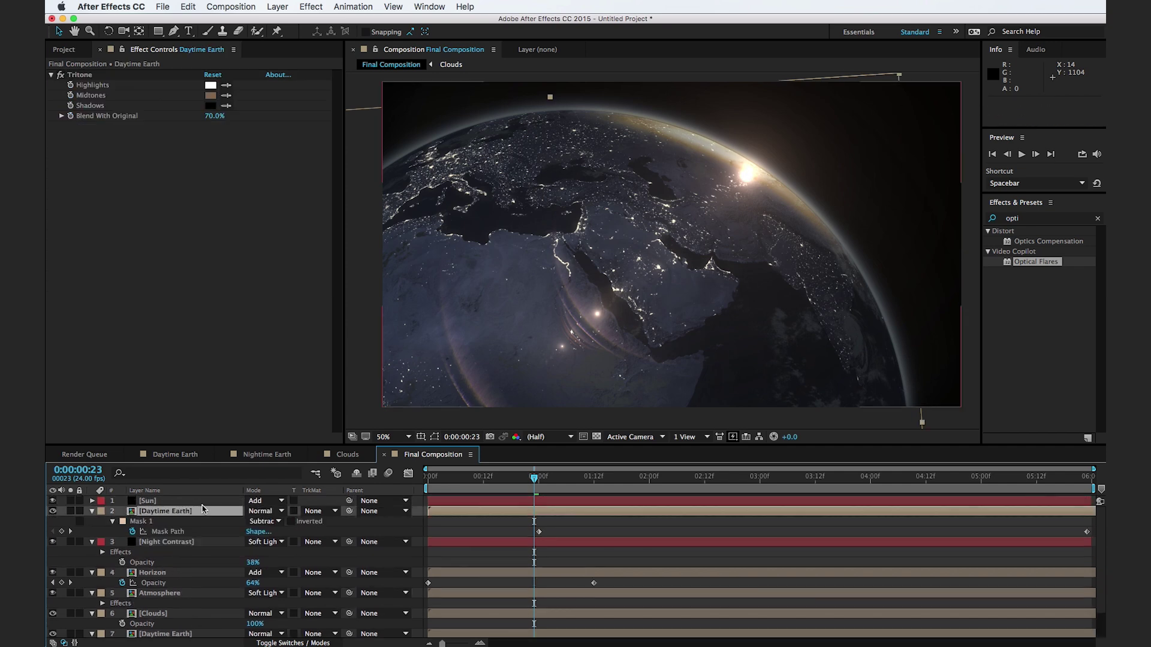
click(155, 522)
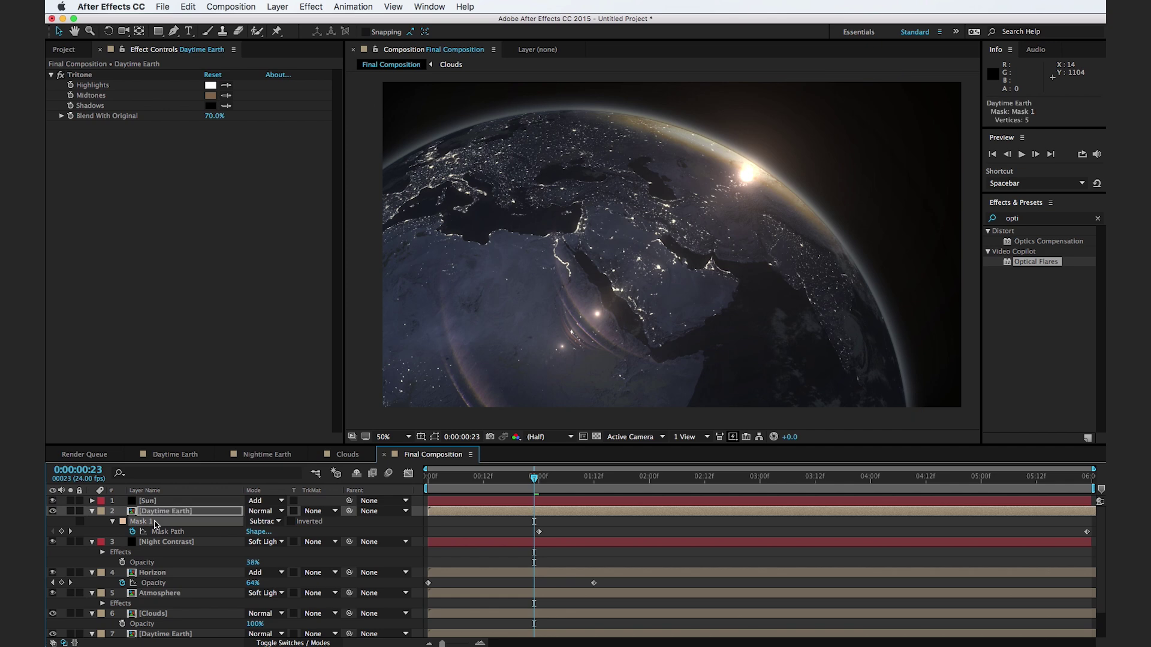
key(Delete)
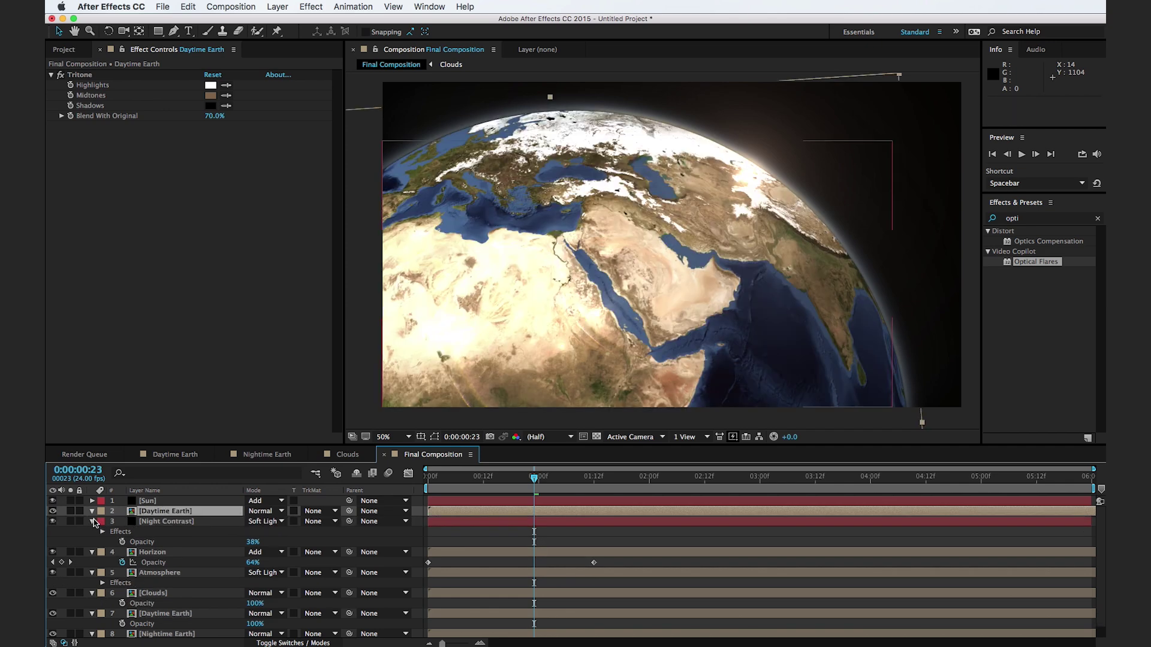
- Solo the Sun and the unmasked Daytime Earth copy, and place the copy above Sun in the layer stack
drag(72, 511, 71, 501)
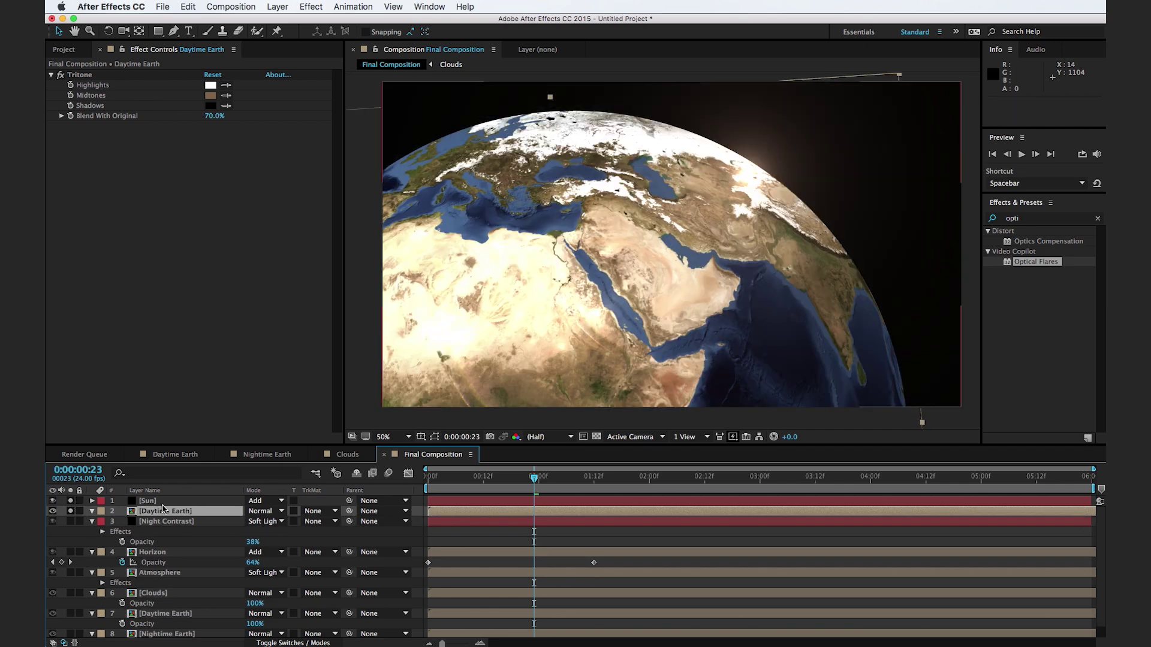
drag(163, 502, 170, 519)
click(172, 502)
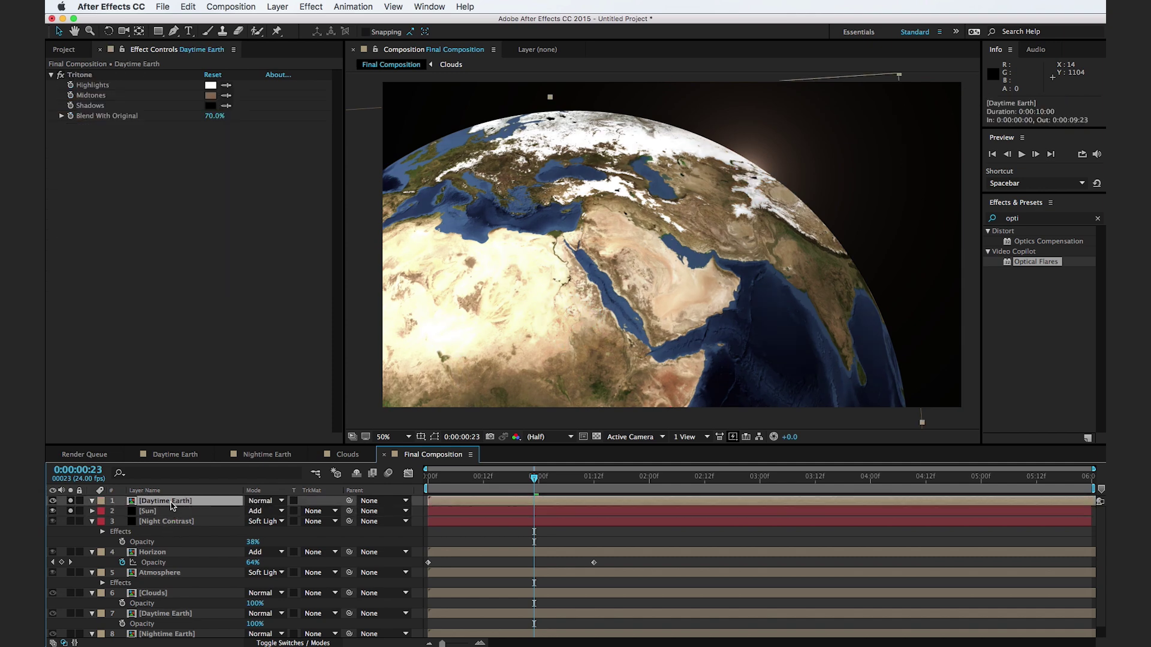
click(70, 502)
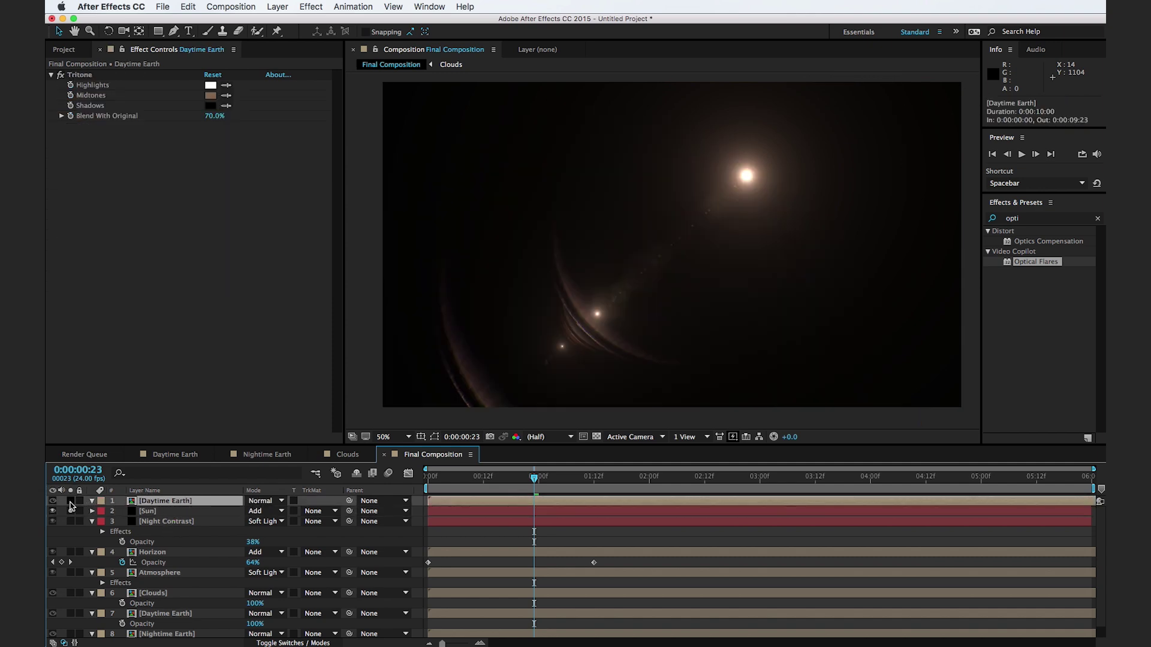
click(70, 502)
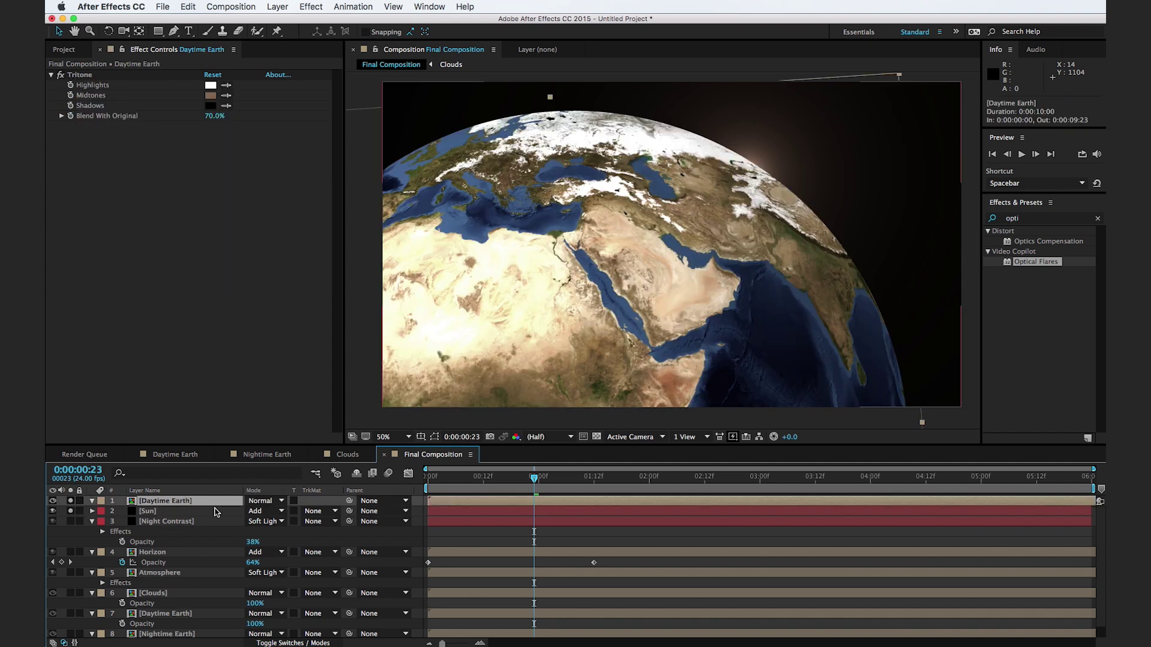
- Set the Sun layer's track matte to Alpha Inverted Matte using the Daytime Earth copy
click(318, 511)
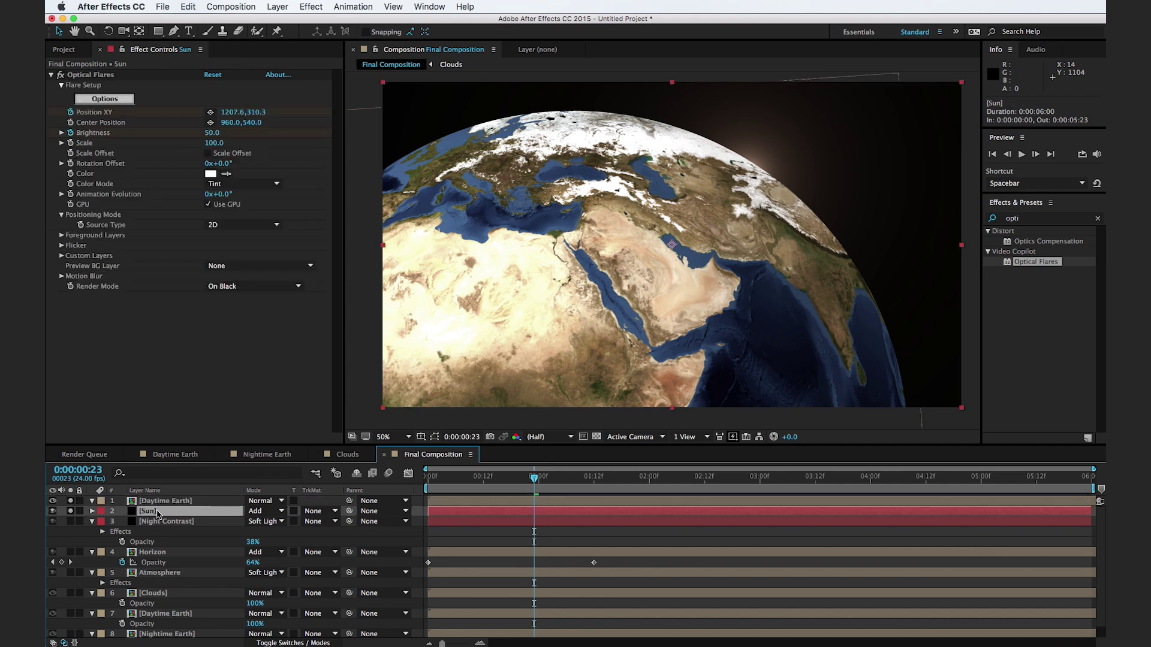
click(318, 511)
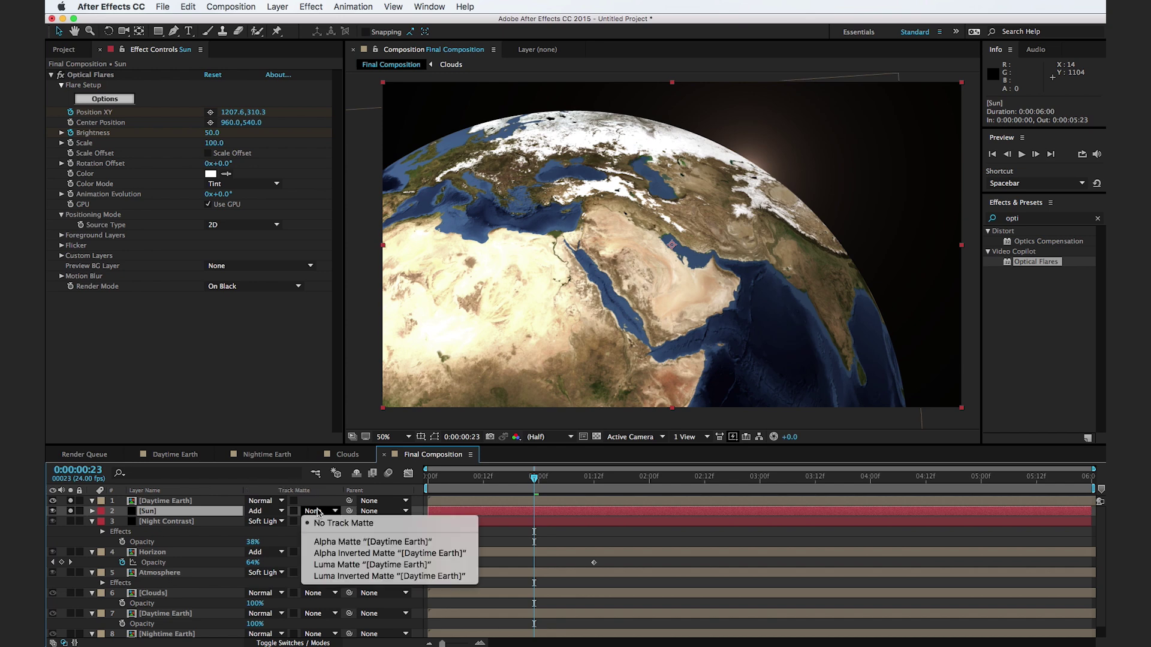
click(384, 555)
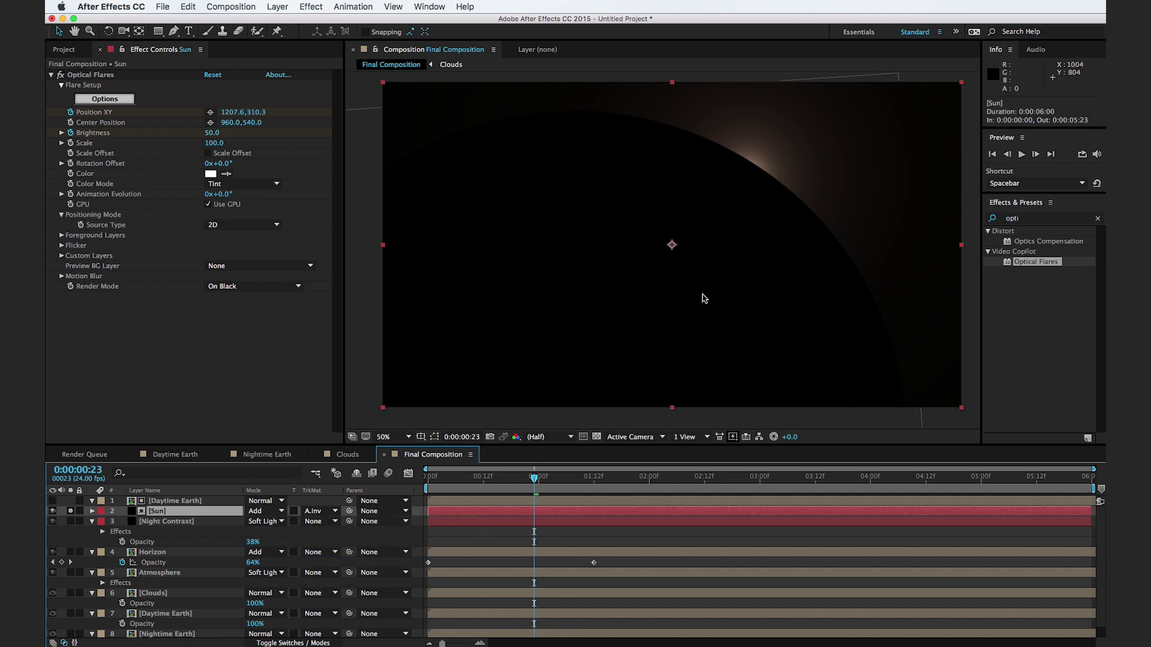
- Turn off the Sun layer's solo and scrub through the composition to check the sun rising from behind Earth
drag(533, 478, 737, 475)
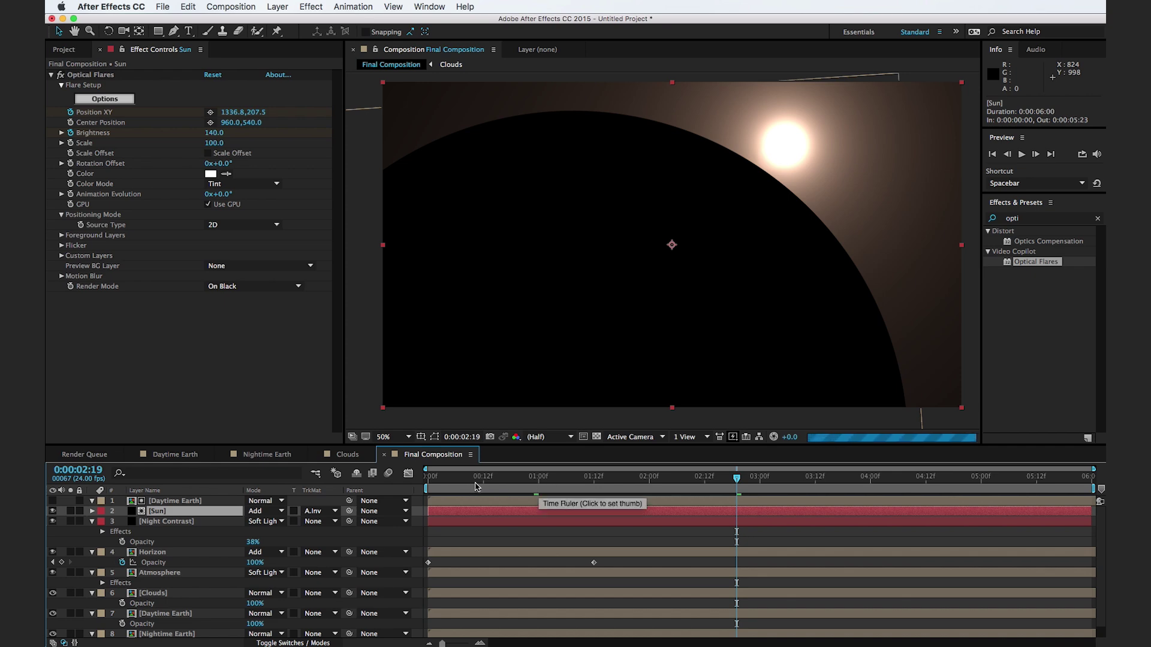
click(488, 485)
drag(490, 484, 869, 493)
drag(711, 494, 807, 502)
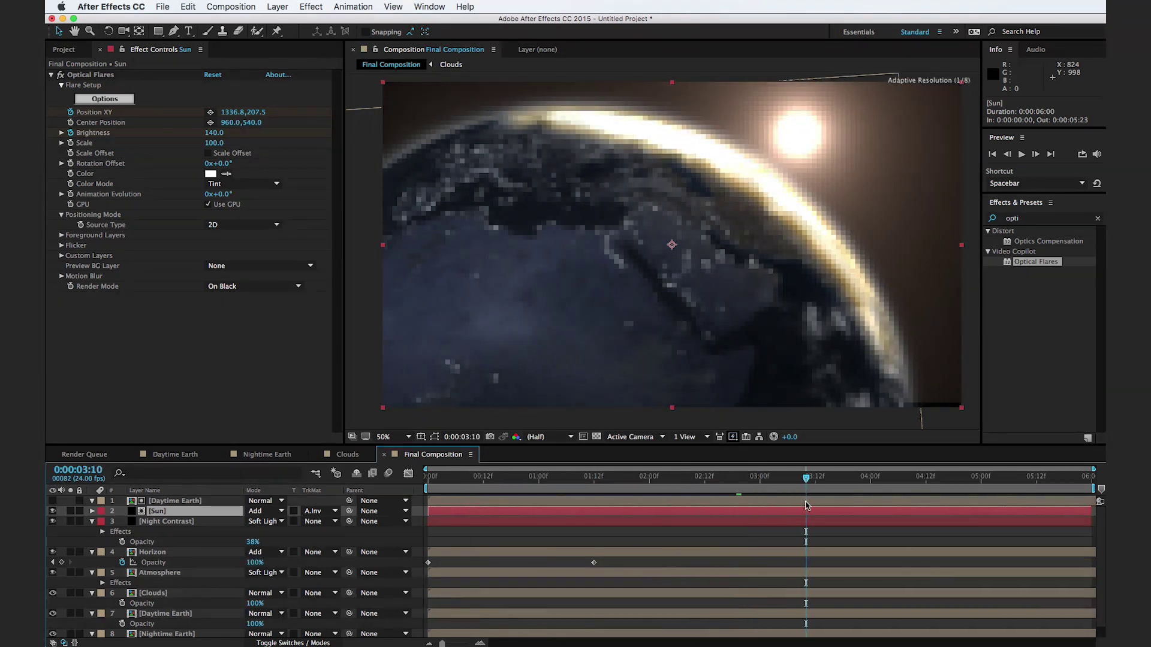
drag(806, 484, 834, 489)
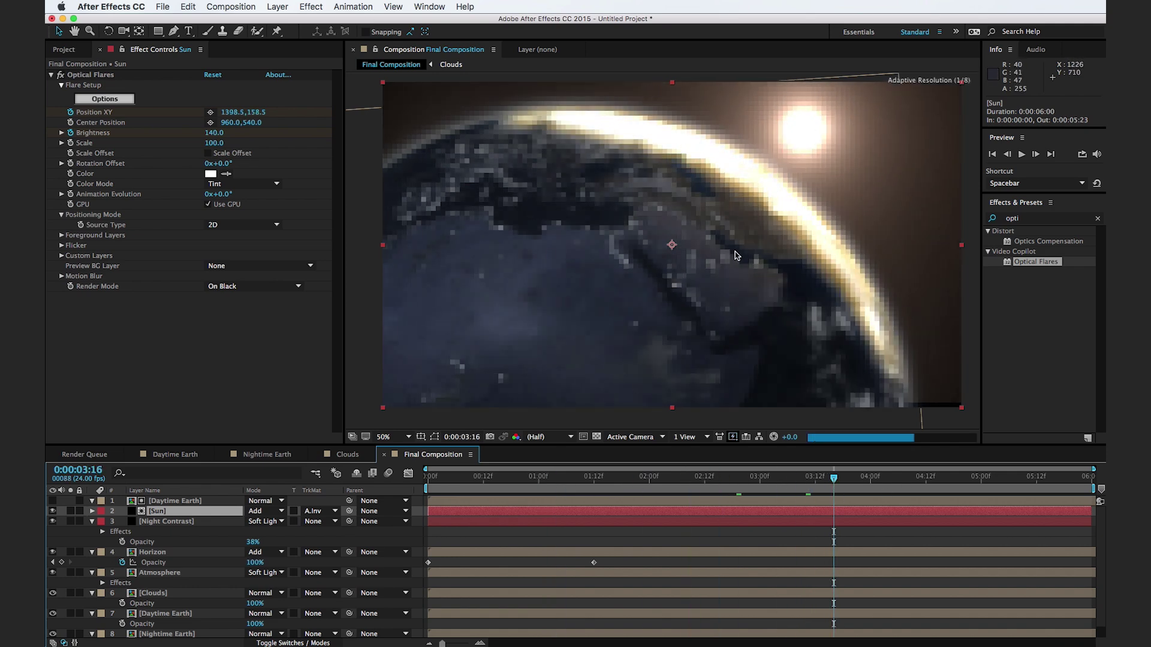
click(663, 477)
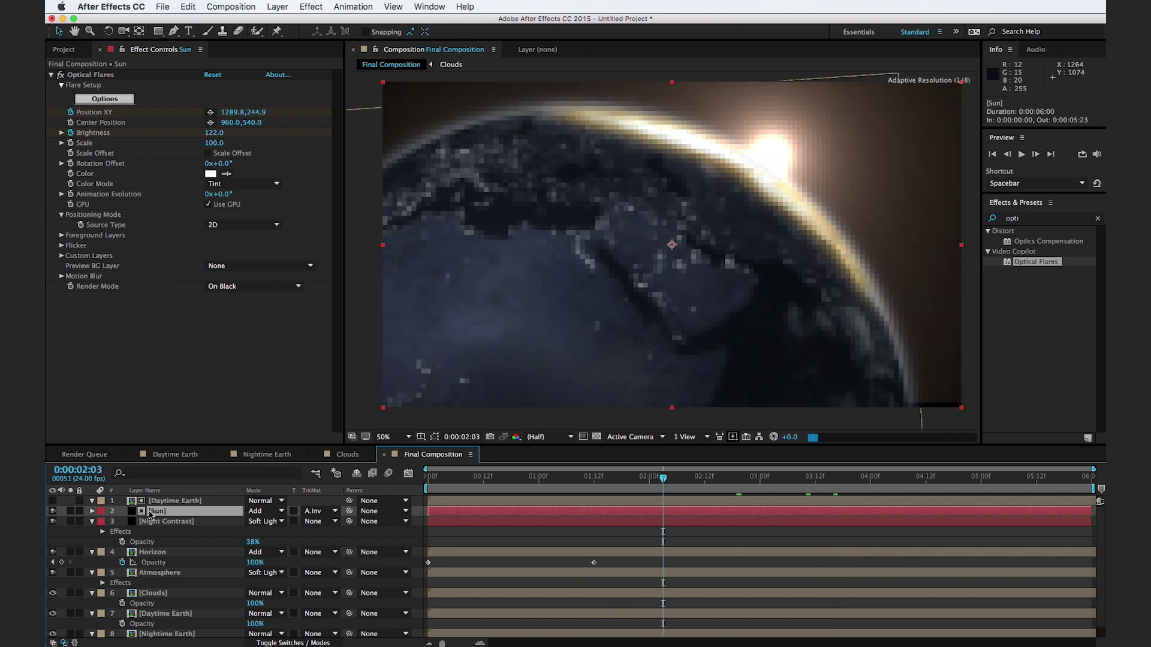
- Keyframe the top Daytime Earth matte layer's opacity at 100% at 0:00:01:11
click(160, 502)
click(163, 512)
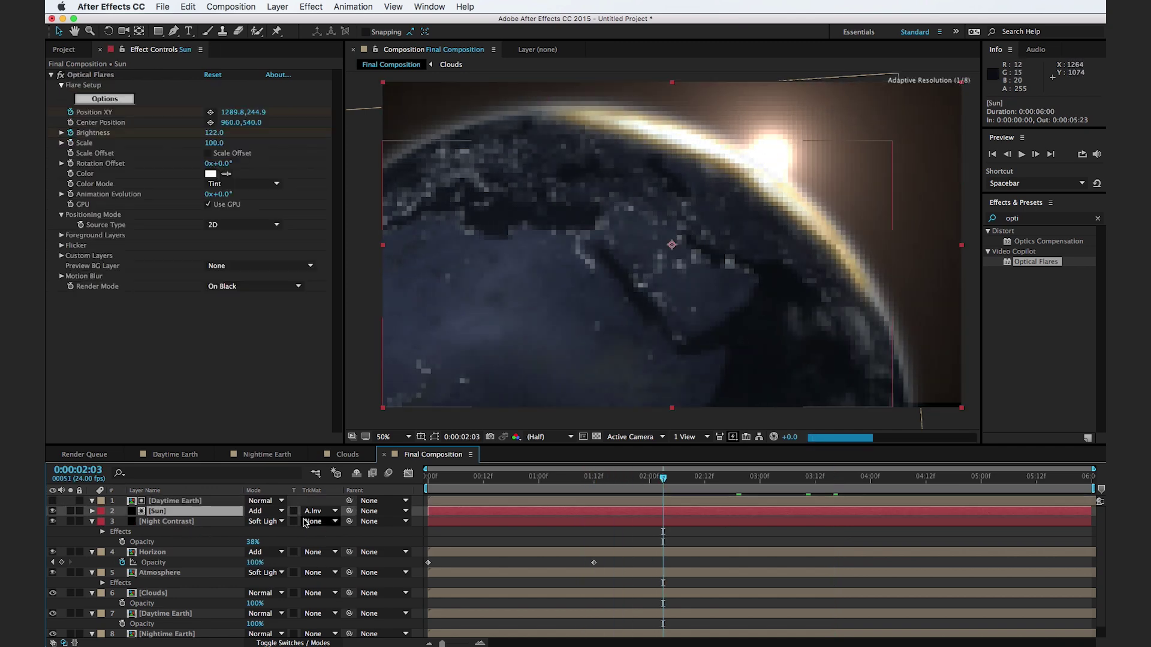
click(188, 503)
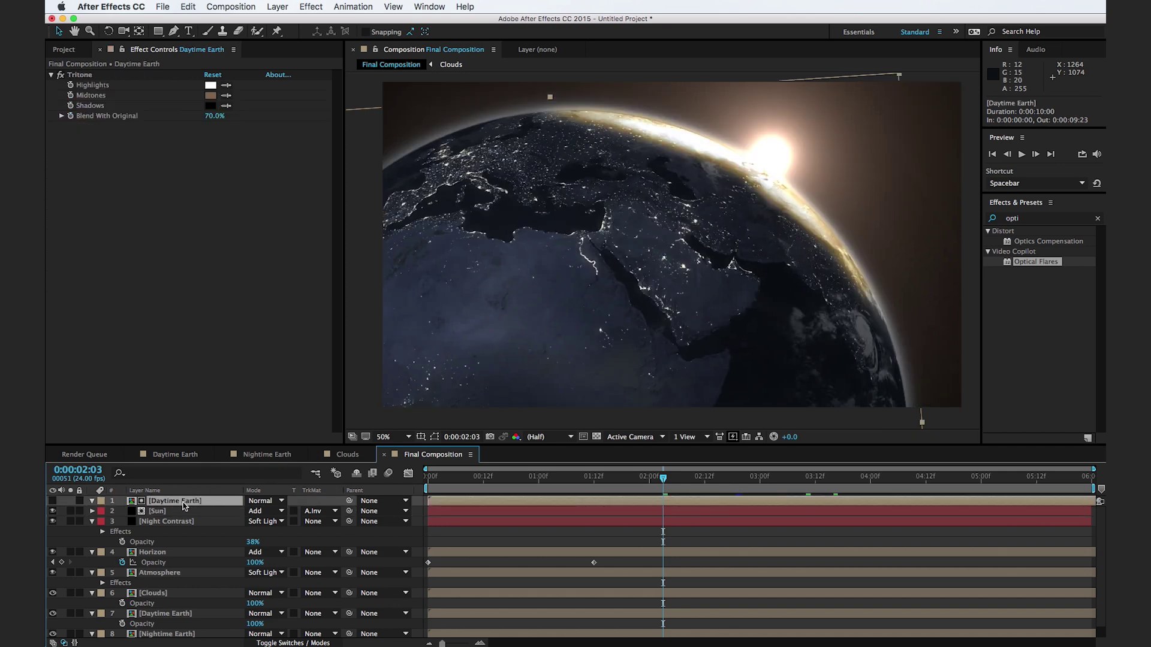
mouse_move(590, 483)
mouse_down()
mouse_move(577, 483)
mouse_move(620, 485)
mouse_move(589, 485)
mouse_up()
key(t)
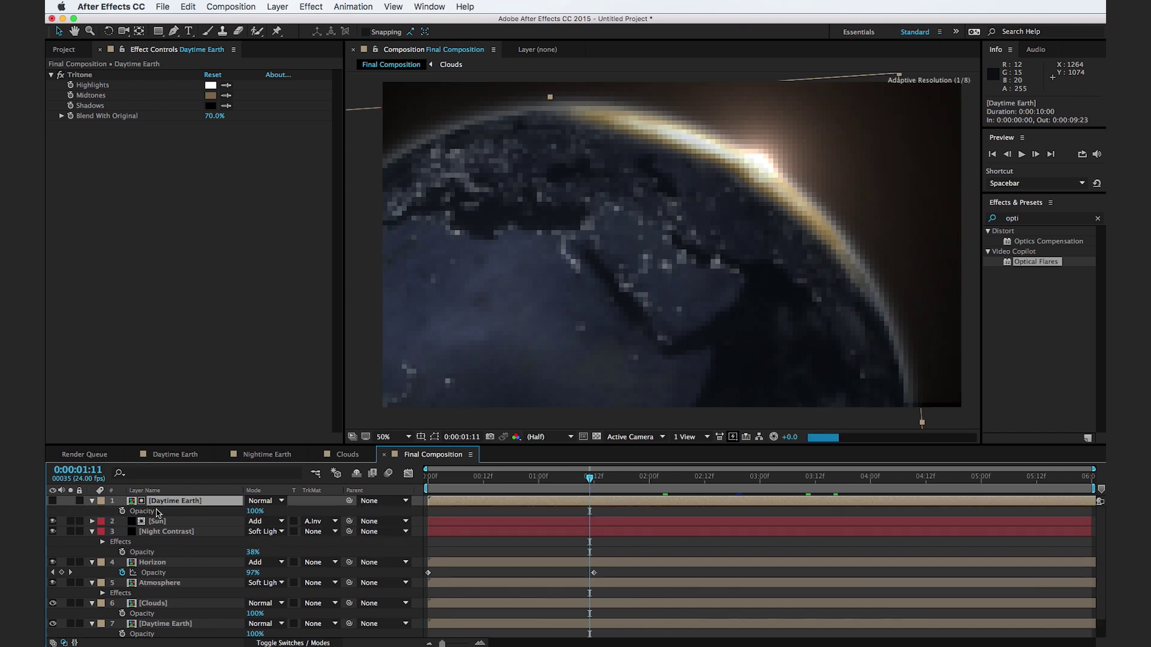
click(122, 511)
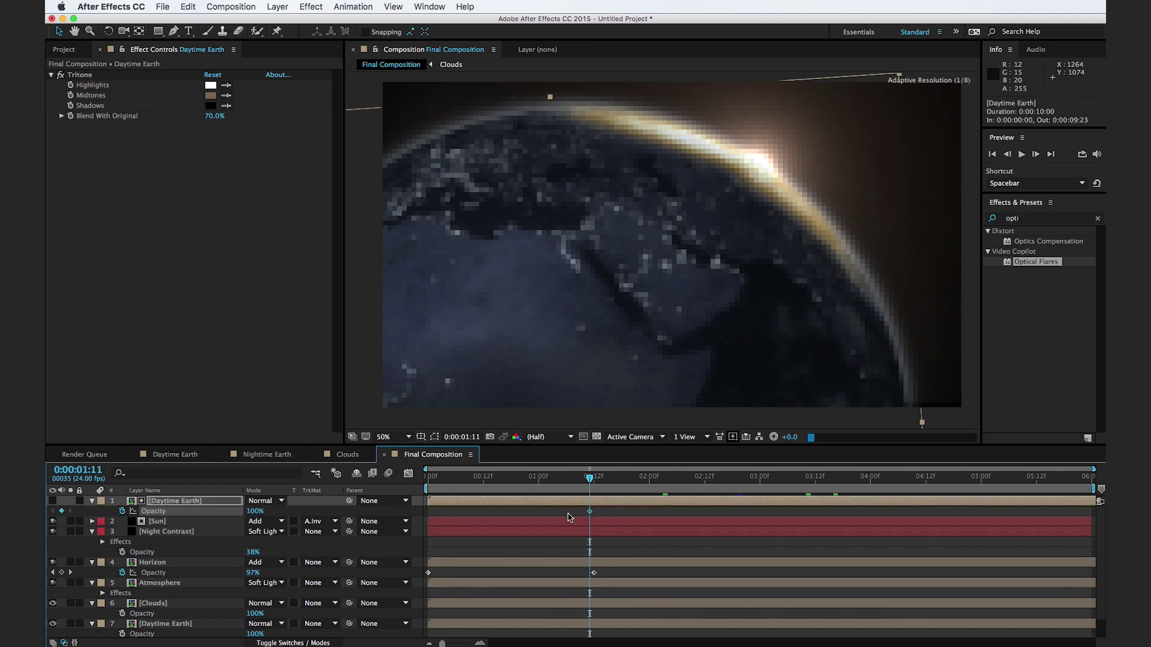
- Set the top Daytime Earth matte layer's opacity to 0% at 0:00:03:00 and scrub through the composition to check the flare
drag(629, 481, 760, 481)
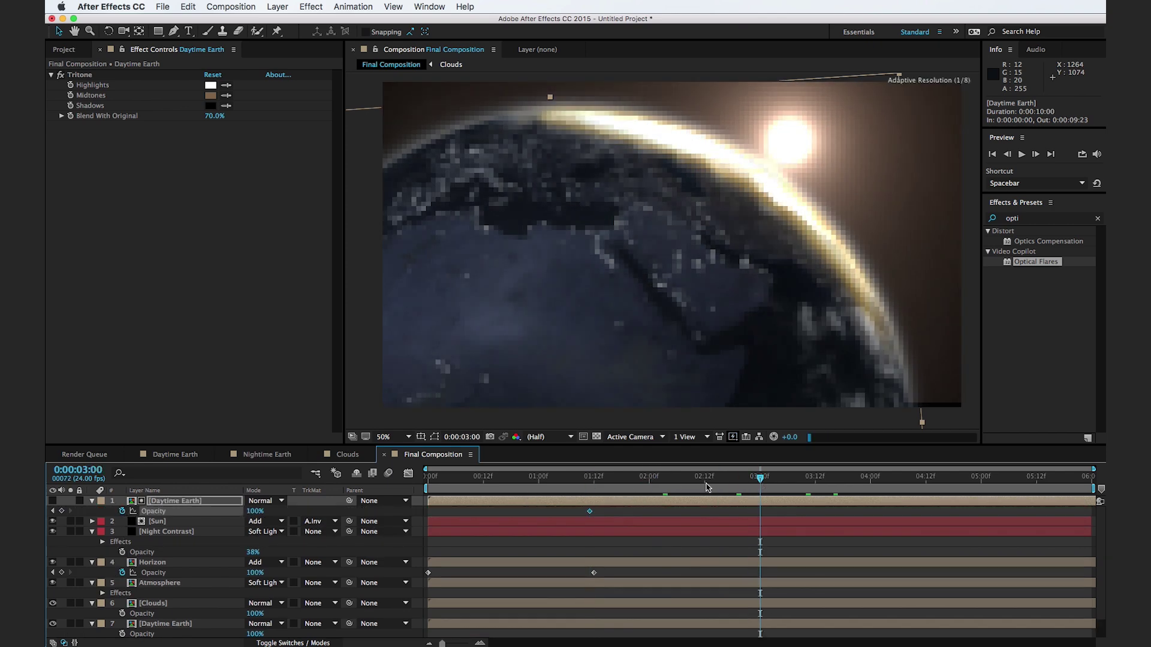
click(255, 511)
text(0)
key(Return)
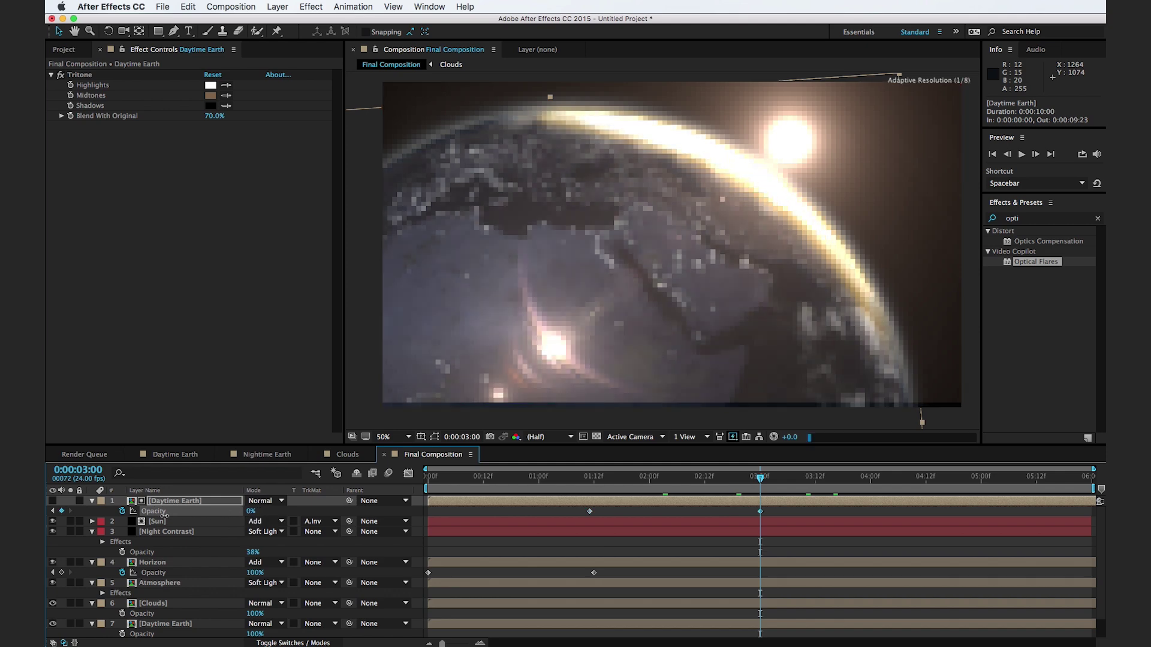
drag(581, 480, 1072, 486)
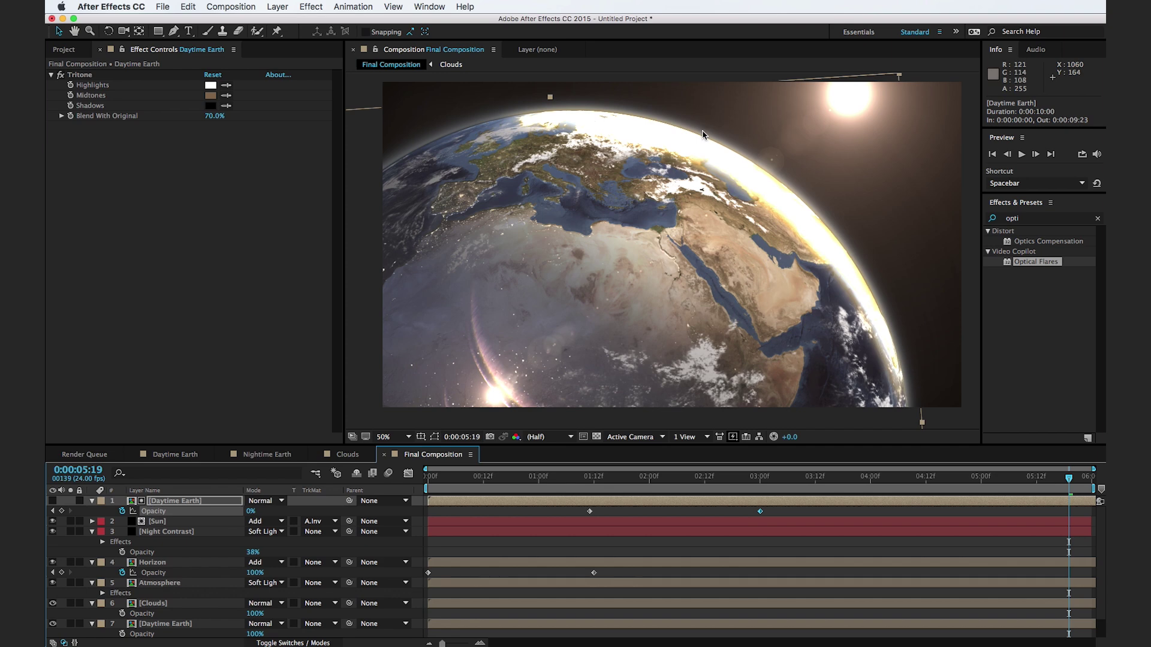
- Create a black 1920 x 1080 px solid named Cosmic Dust and apply the Fractal Noise effect to it
key(super+y)
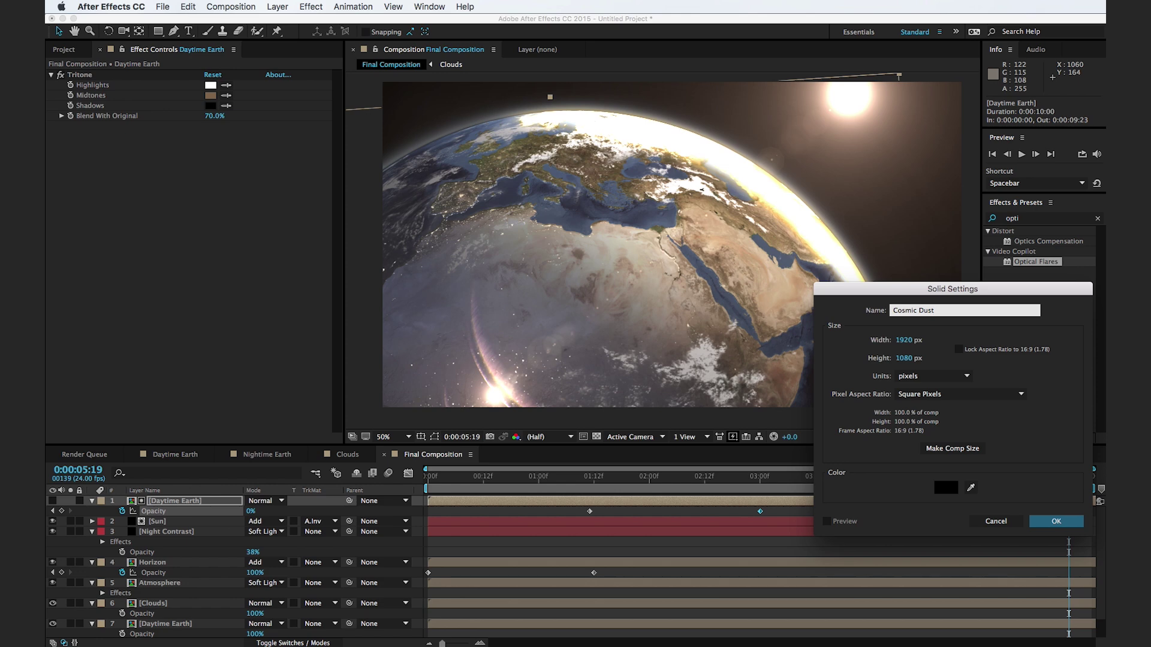
key(Return)
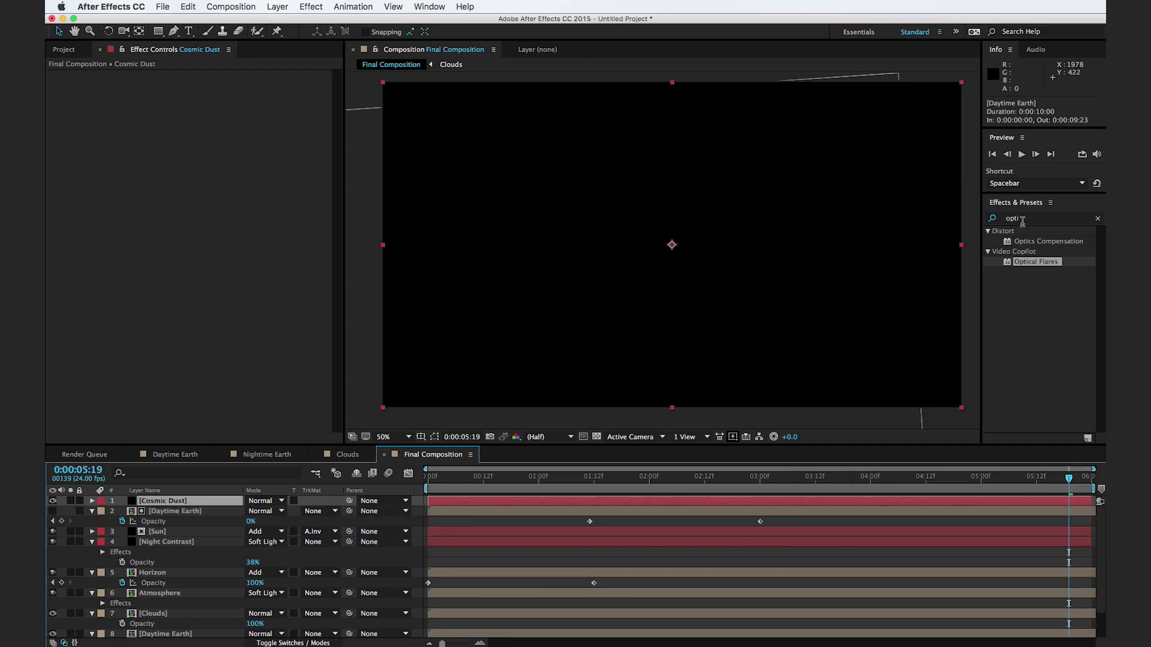
drag(1038, 223, 922, 227)
text(fract)
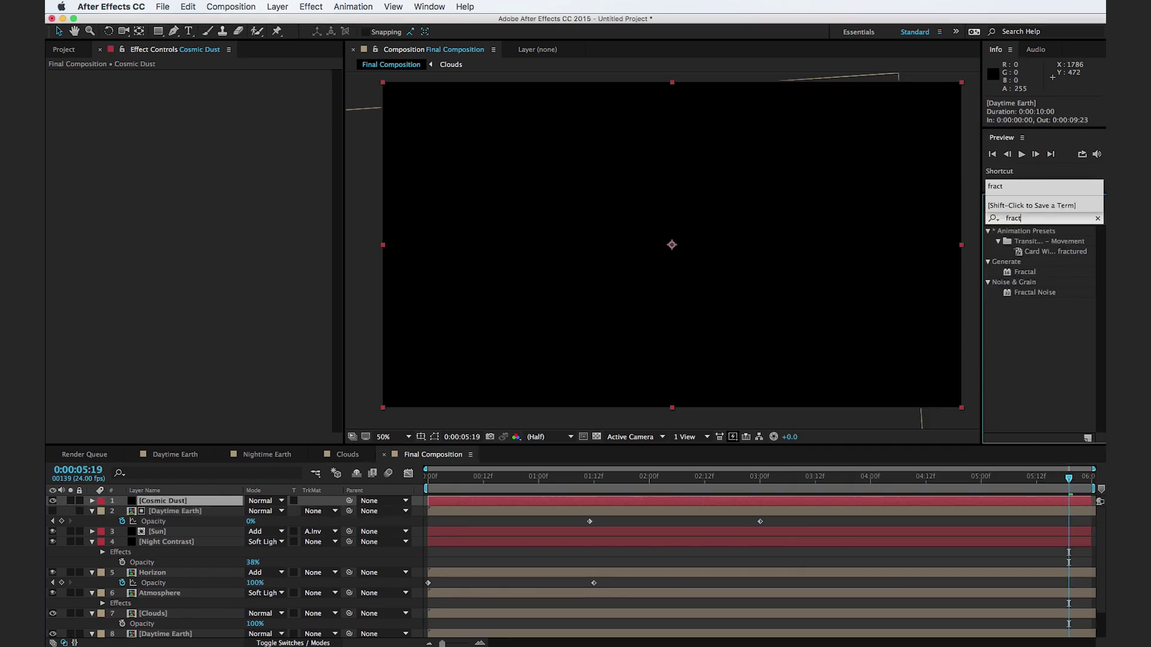
drag(1042, 300, 681, 311)
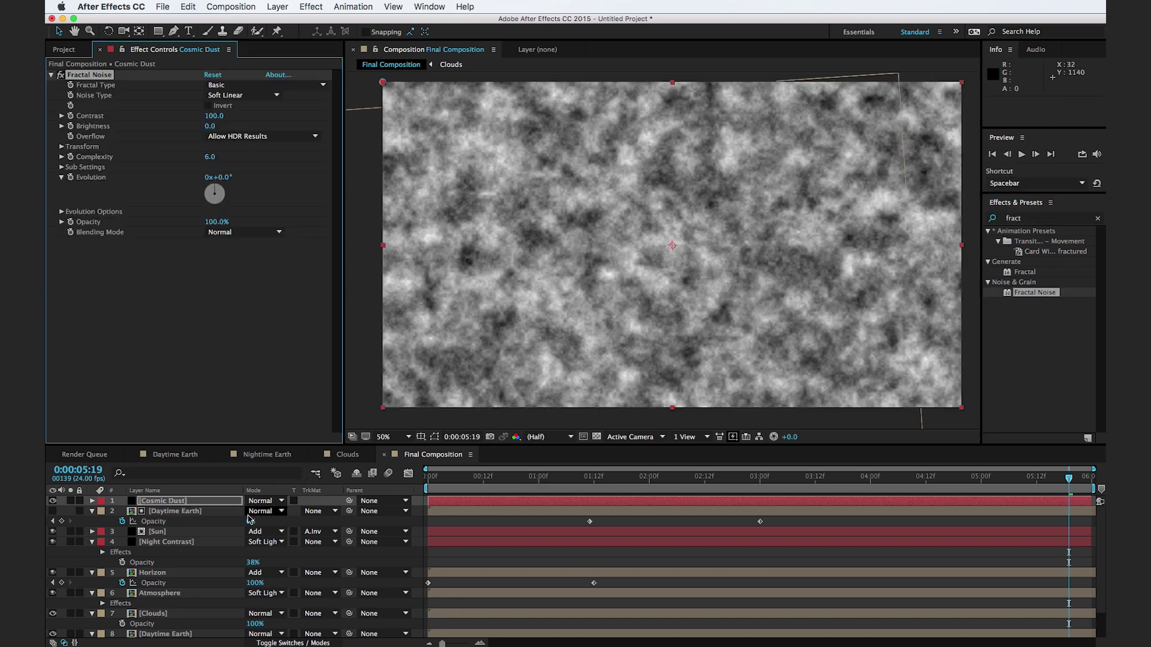
- Lower Cosmic Dust's opacity to 35% and draw a five-point mask from the horizon around the sun, feathered 273 pixels
key(t)
drag(259, 514, 199, 510)
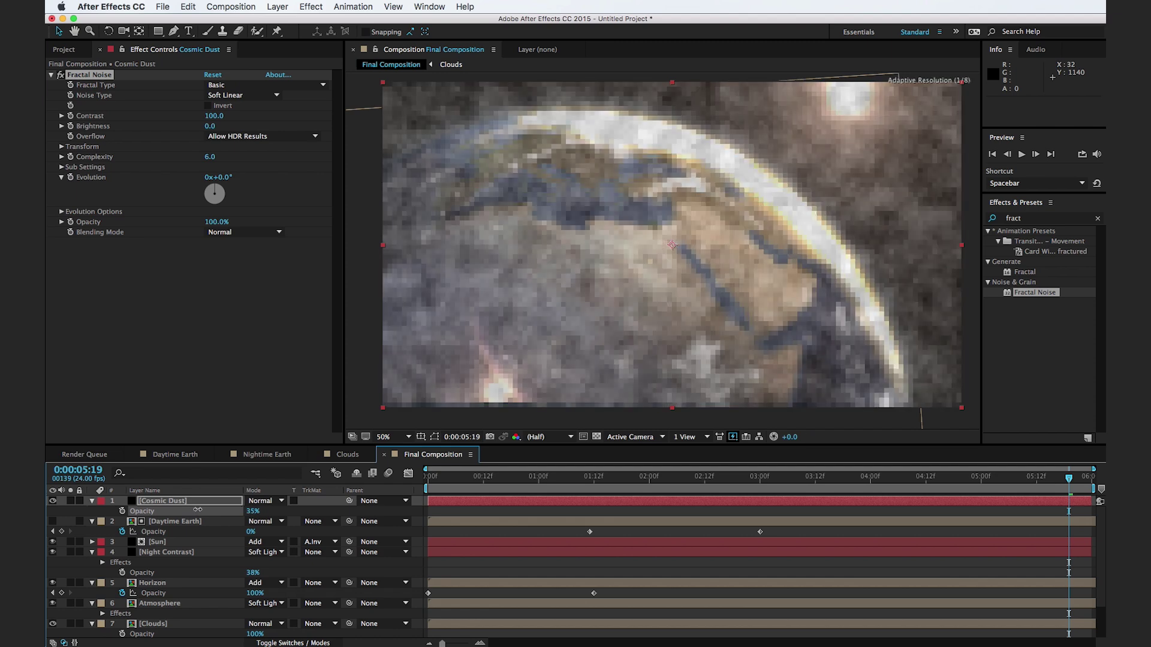
click(174, 32)
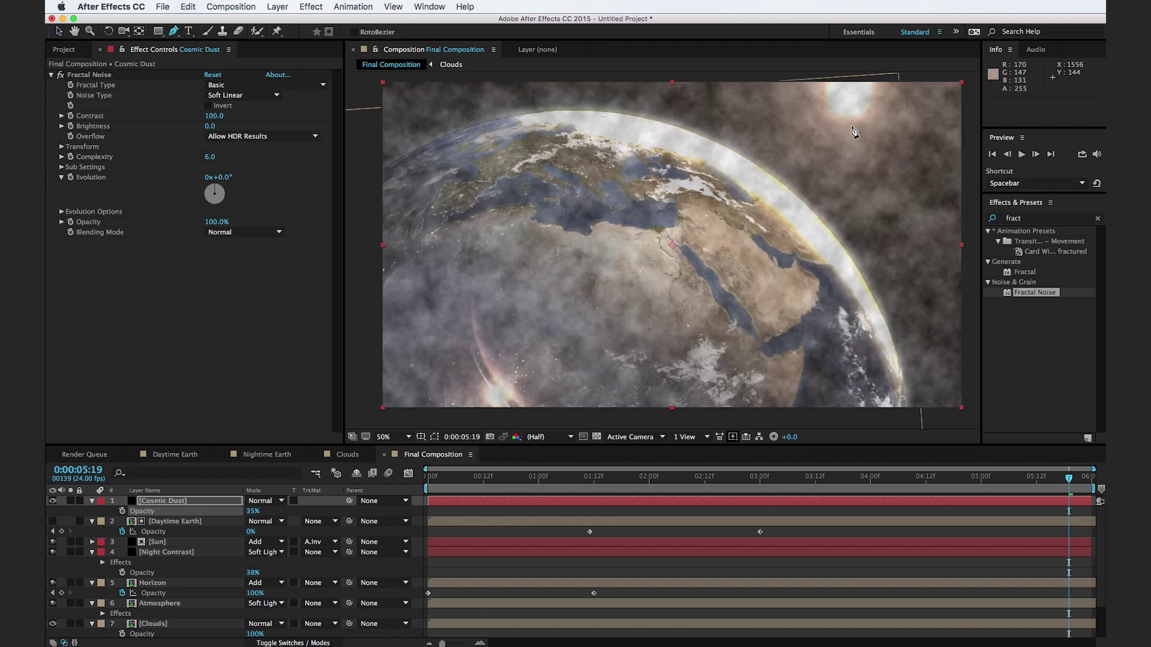
drag(876, 145, 905, 199)
drag(861, 237, 908, 239)
drag(648, 114, 624, 108)
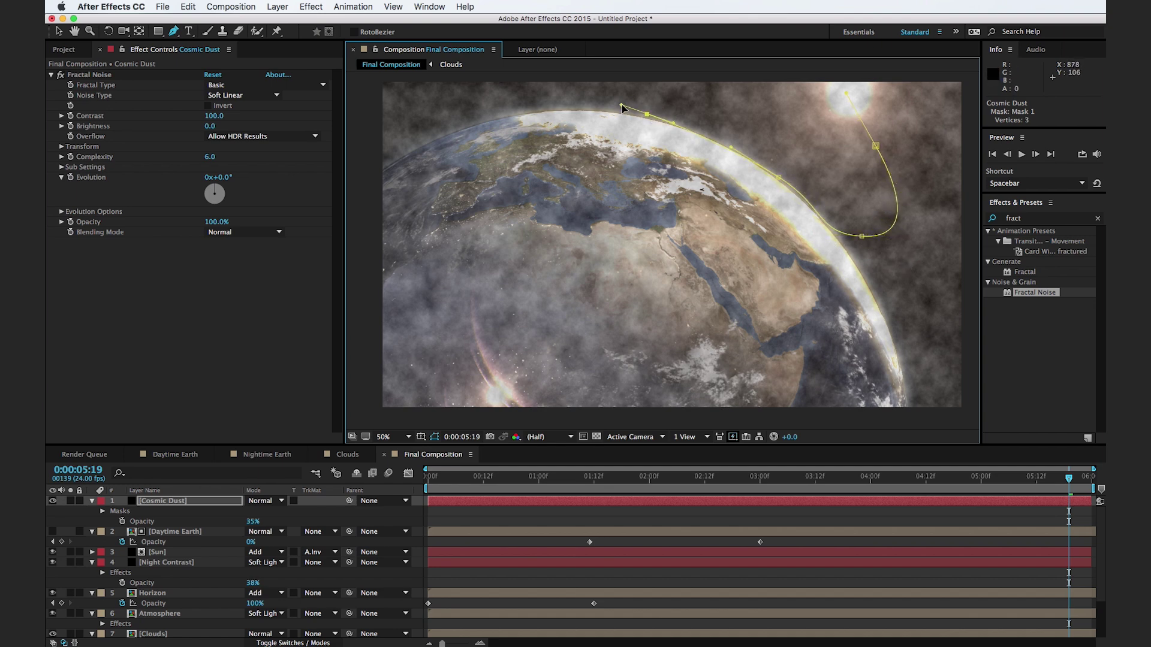
drag(812, 81, 893, 103)
drag(877, 154, 905, 205)
key(f)
drag(257, 523, 414, 511)
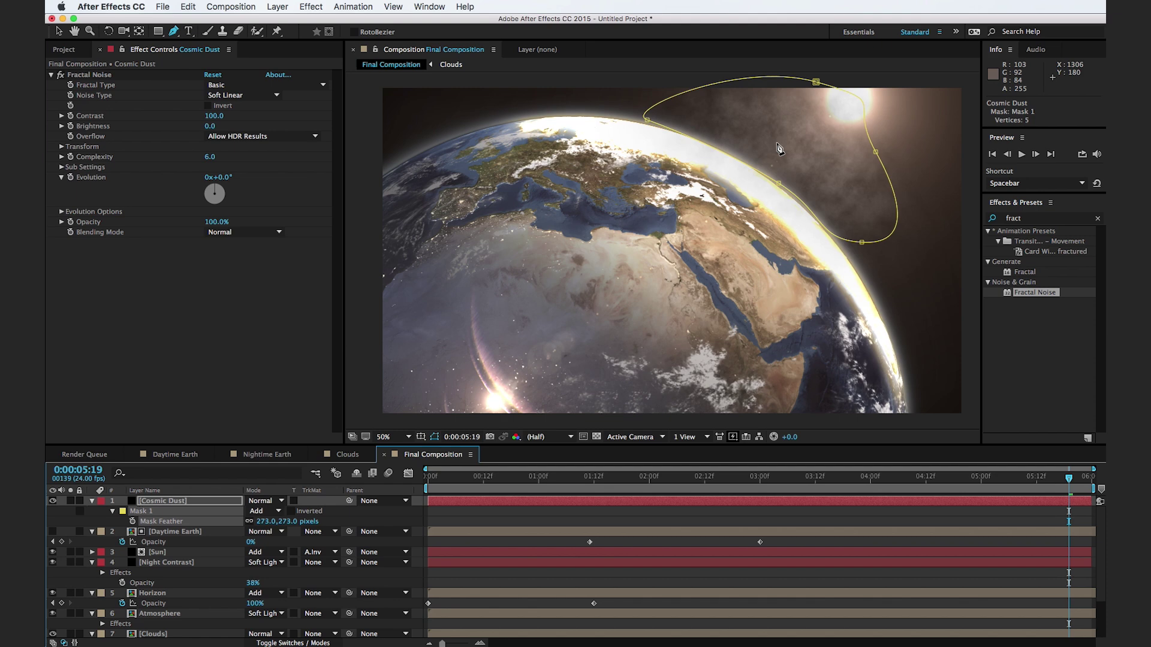
- Configure Cosmic Dust's Fractal Noise with the Dynamic Twist fractal type, scale 139 and contrast 182
click(287, 84)
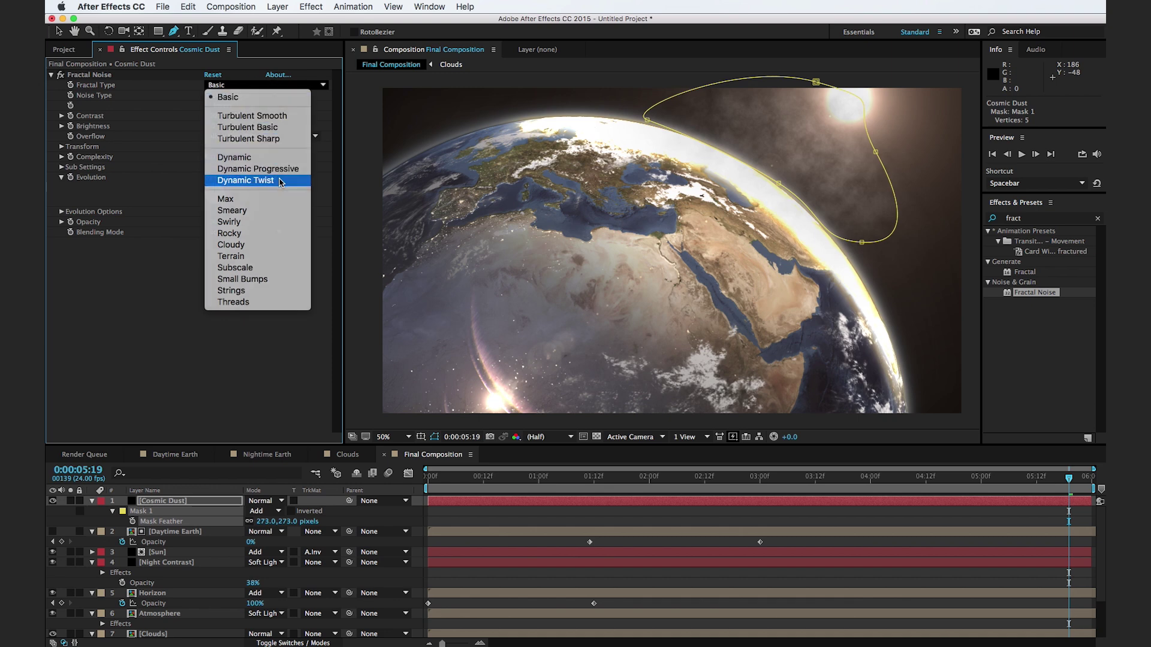
click(280, 181)
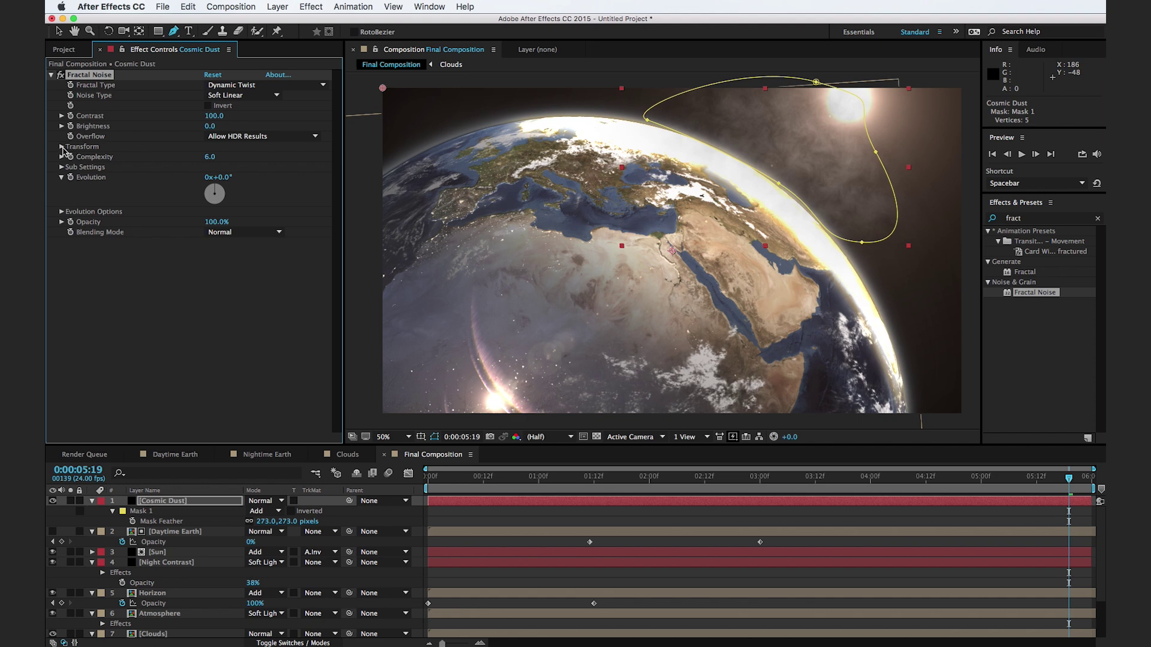
click(61, 147)
drag(215, 182, 229, 177)
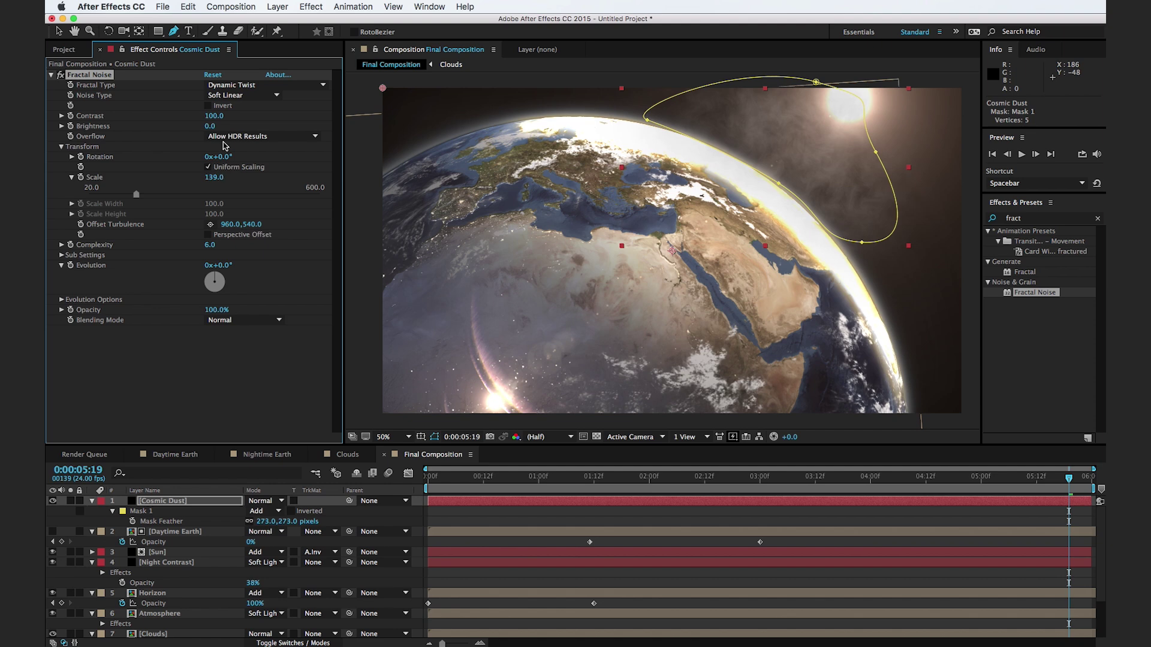
drag(218, 115, 265, 113)
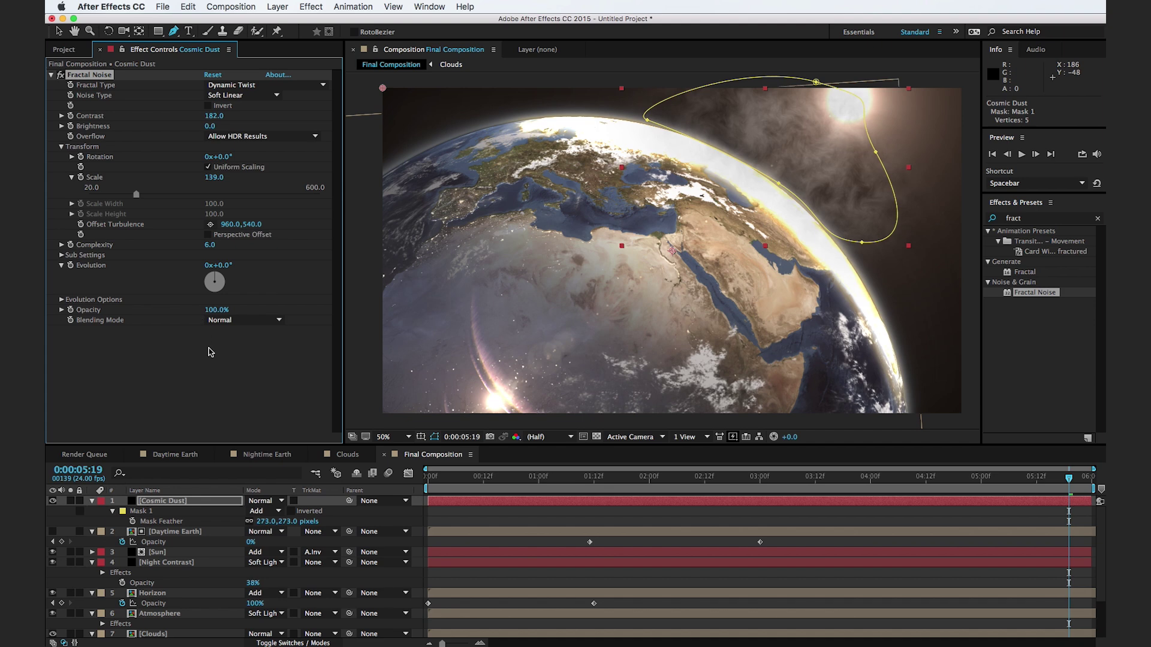
- Set the Cosmic Dust layer's blending mode to Overlay and its opacity to 21%
click(276, 501)
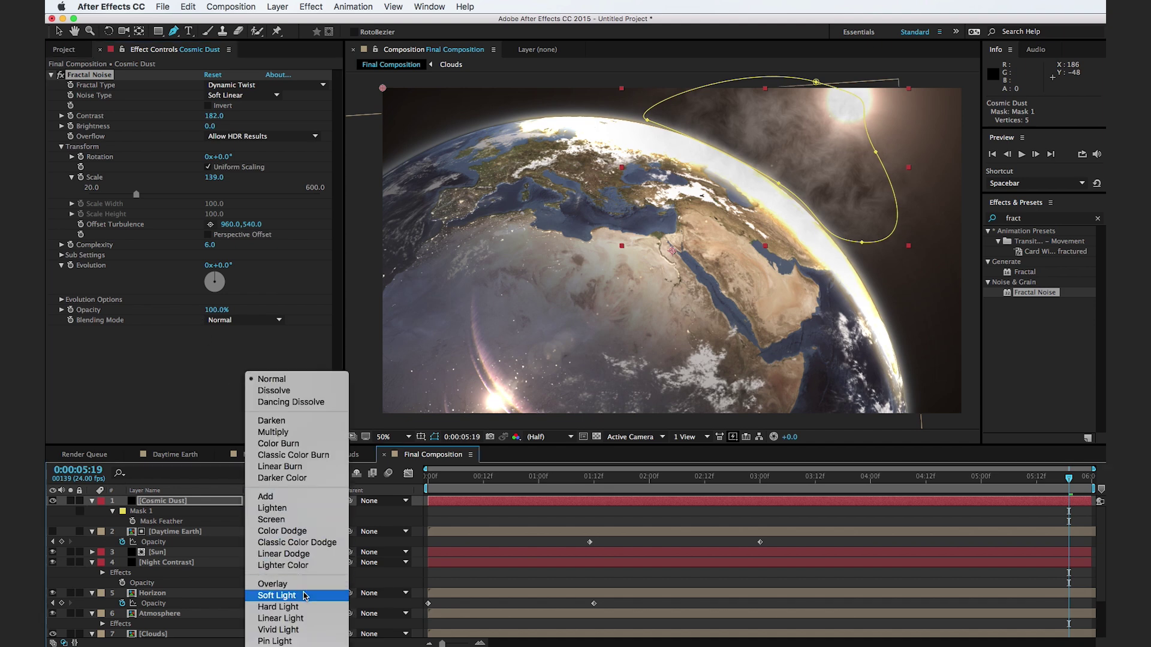
click(273, 583)
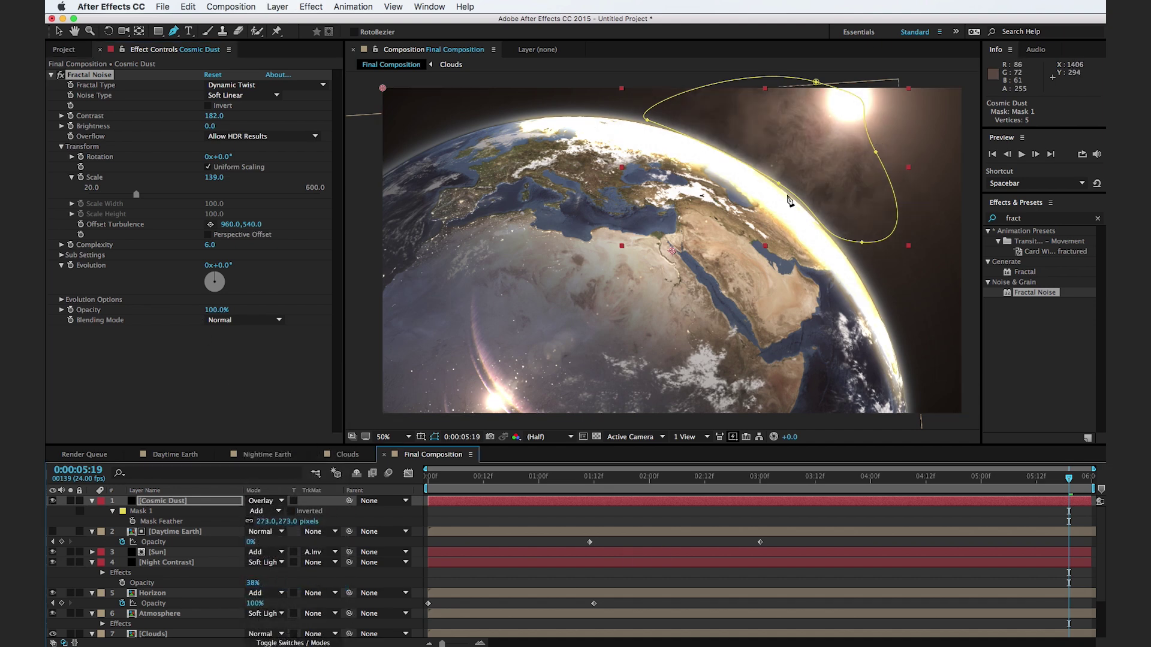
key(t)
drag(253, 513, 244, 513)
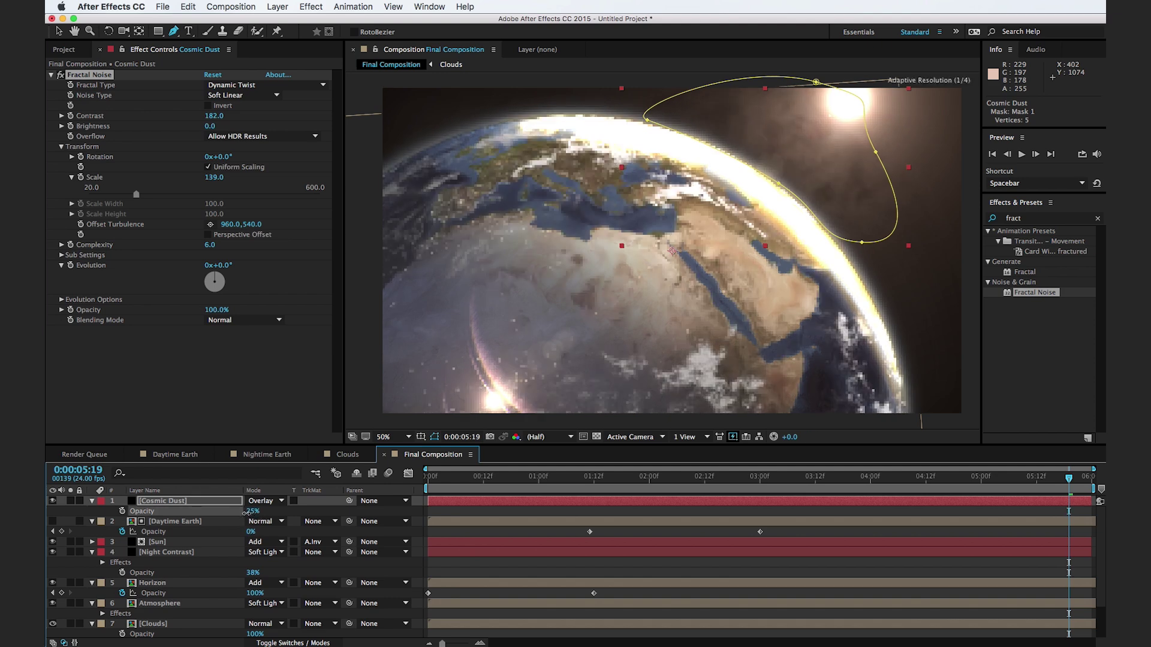
drag(246, 515, 246, 515)
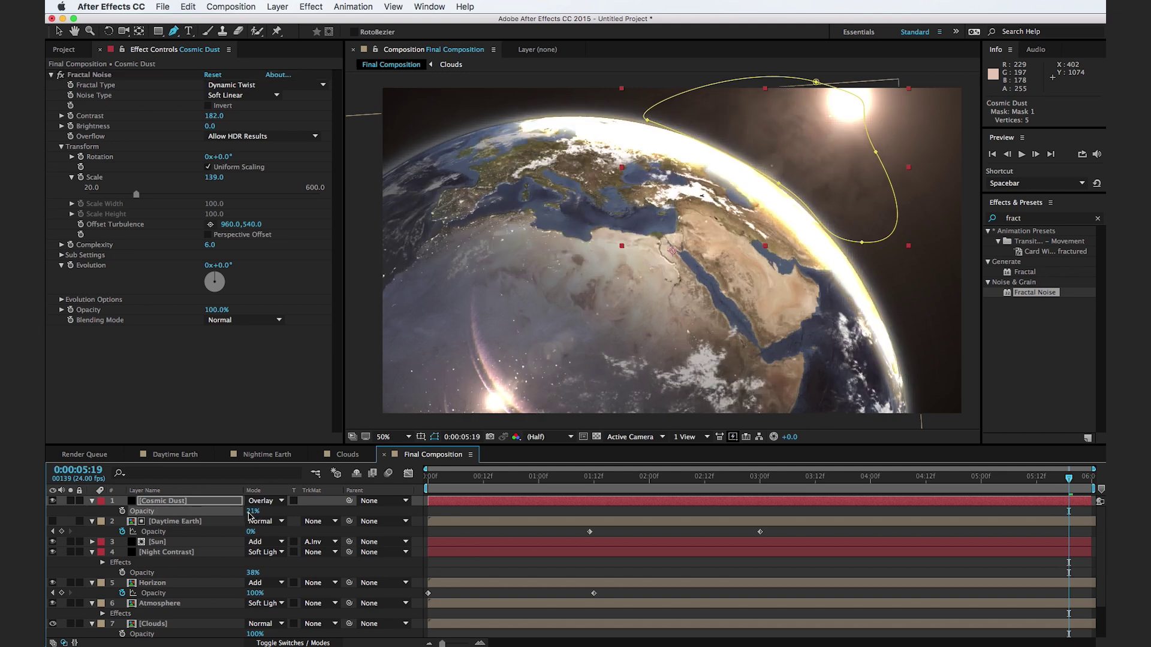
- Keyframe Cosmic Dust's opacity at 0% at 0:00:00:13 and 21% at 0:00:02:02, and scrub through the fade-in
drag(451, 484, 658, 518)
click(122, 510)
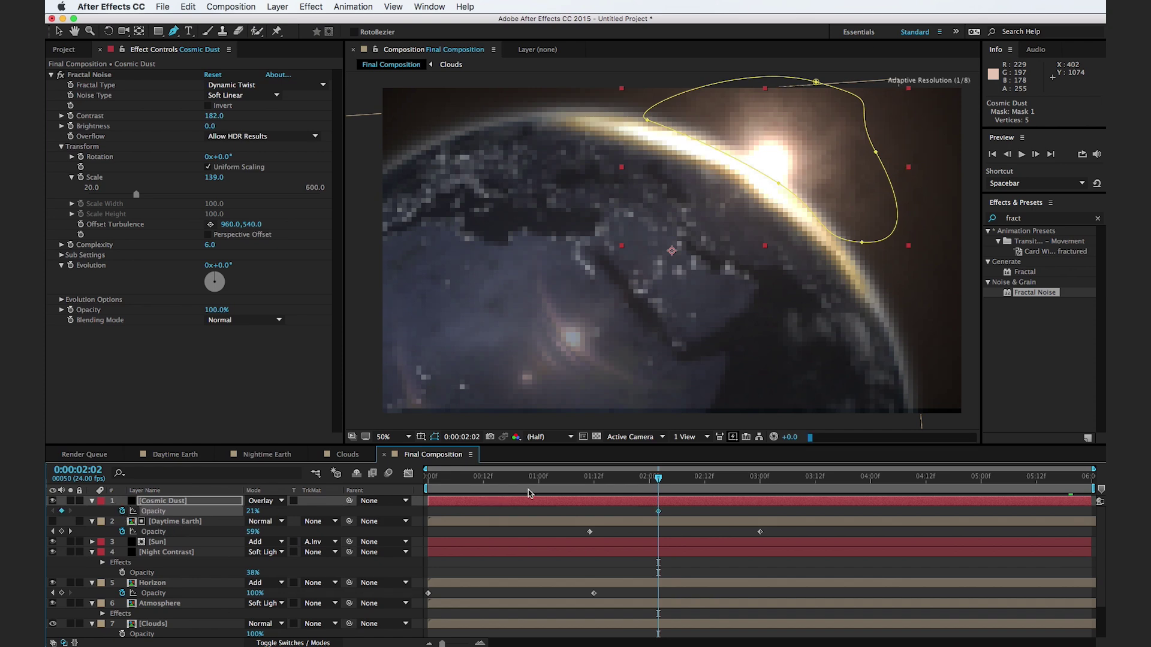
drag(605, 485, 488, 484)
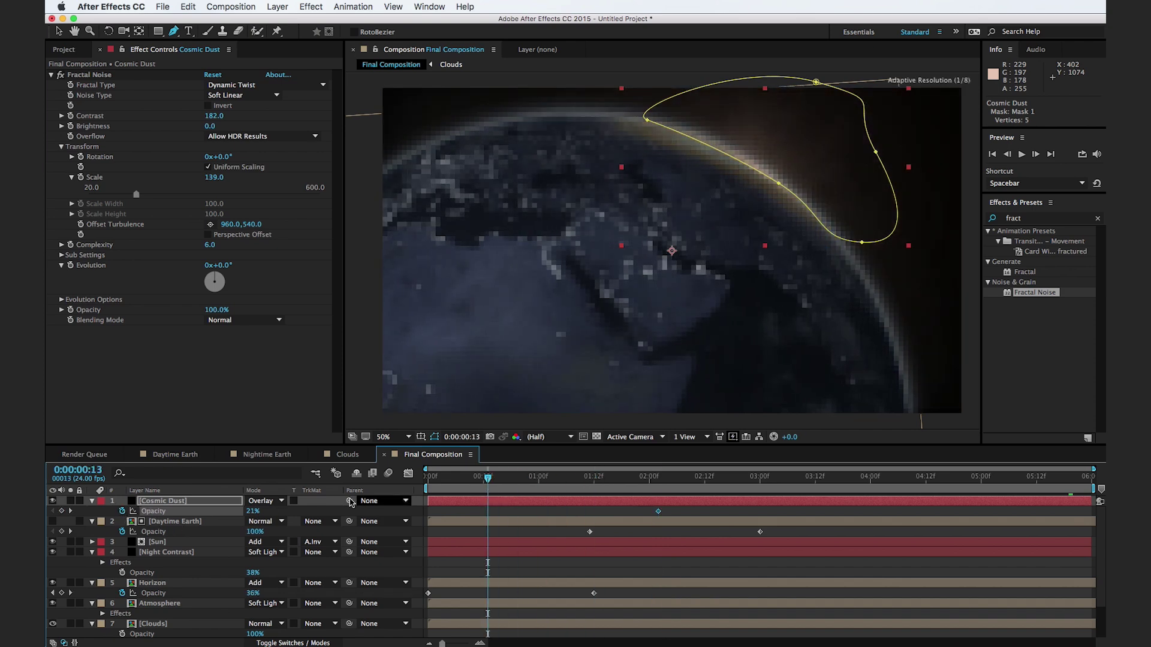
drag(253, 515, 223, 518)
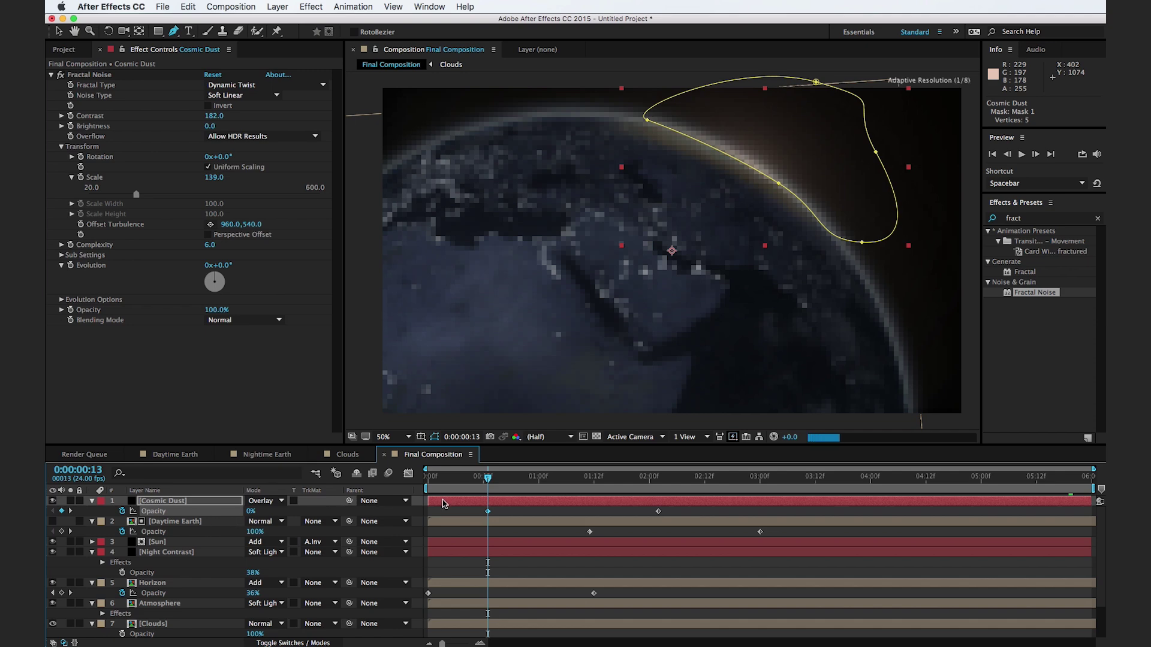
drag(491, 479, 1022, 483)
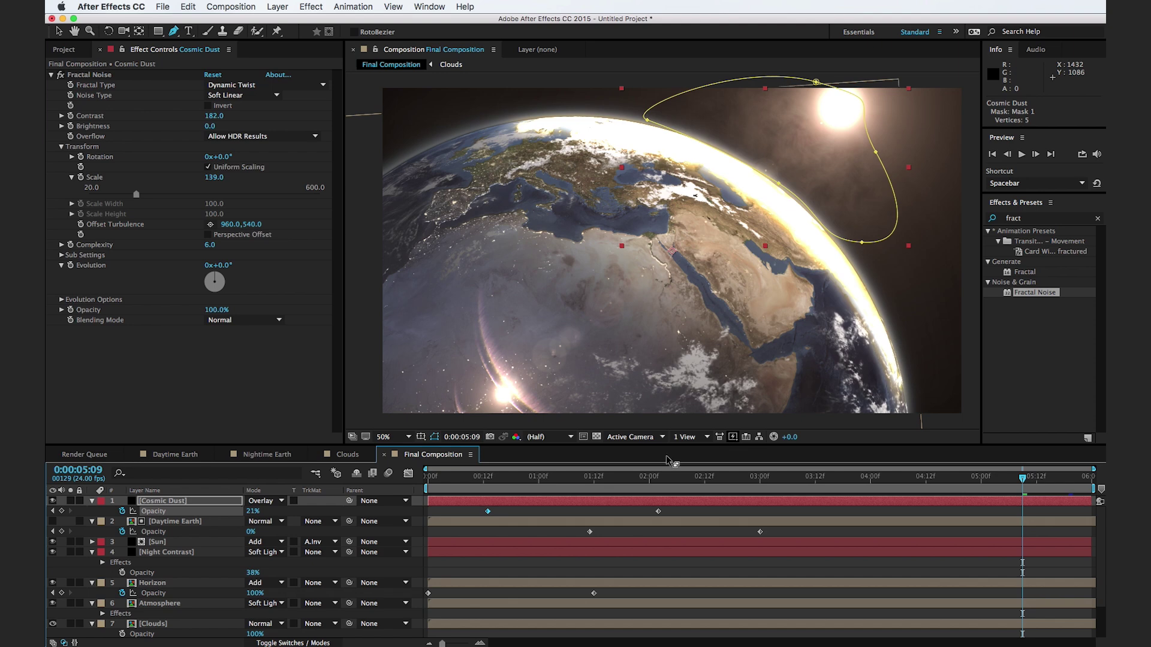
- Add Stars-fixed.jpg beneath all other layers in the Final Composition and scale it to 173%
click(66, 51)
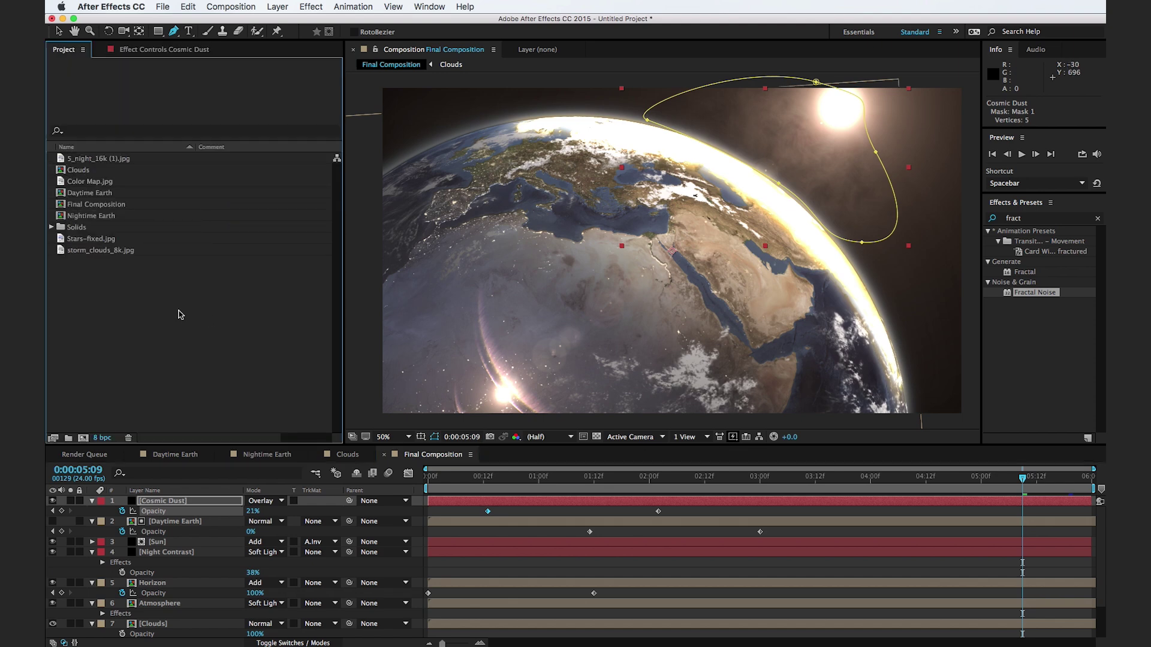
click(91, 242)
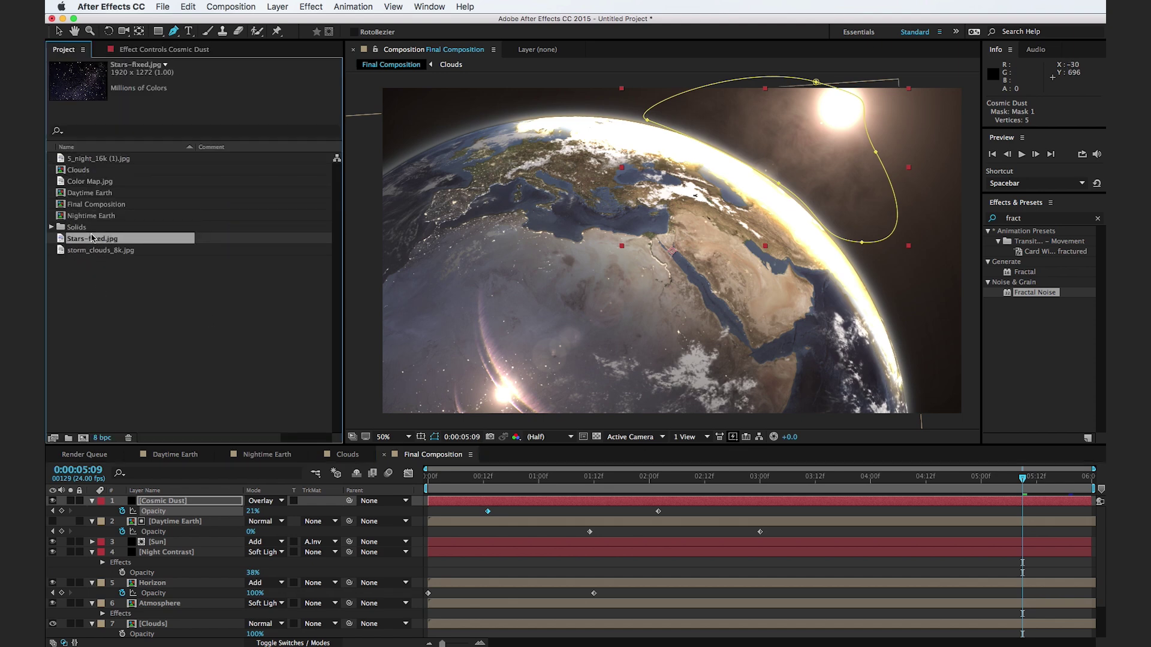
drag(92, 243, 172, 627)
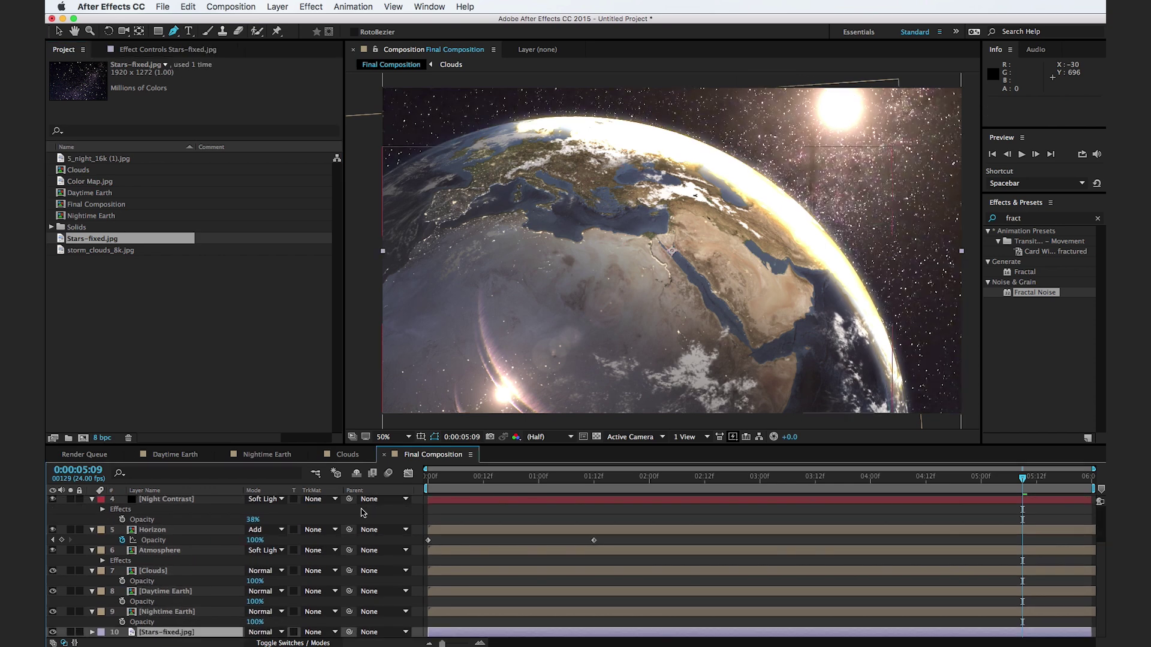
key(s)
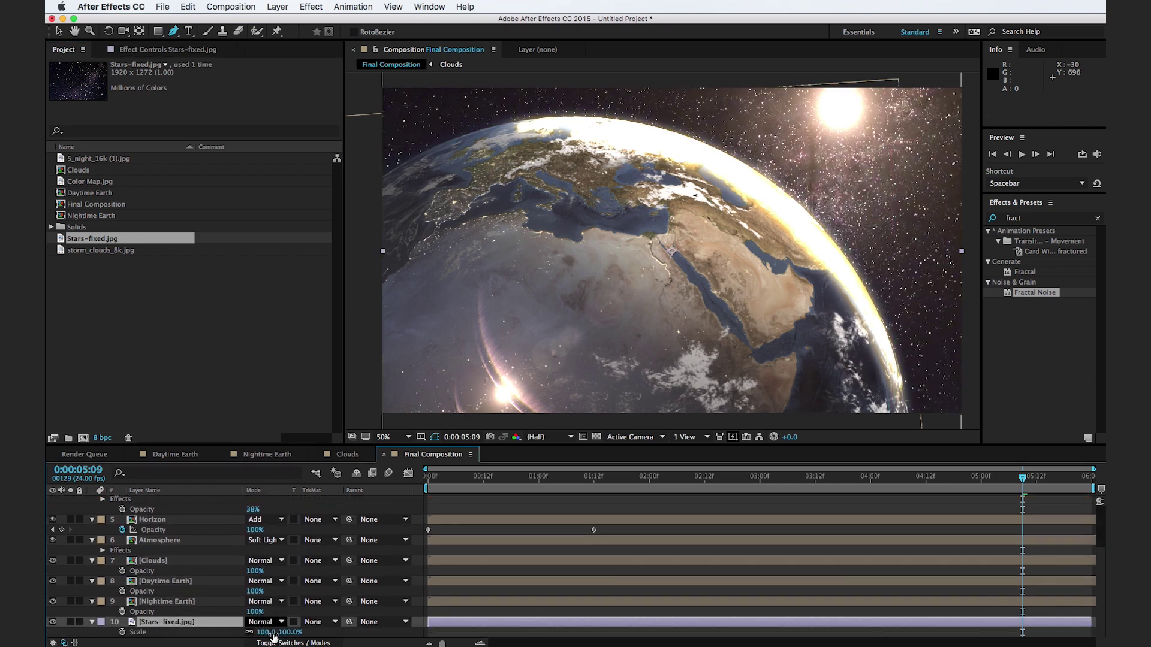
drag(274, 630, 748, 167)
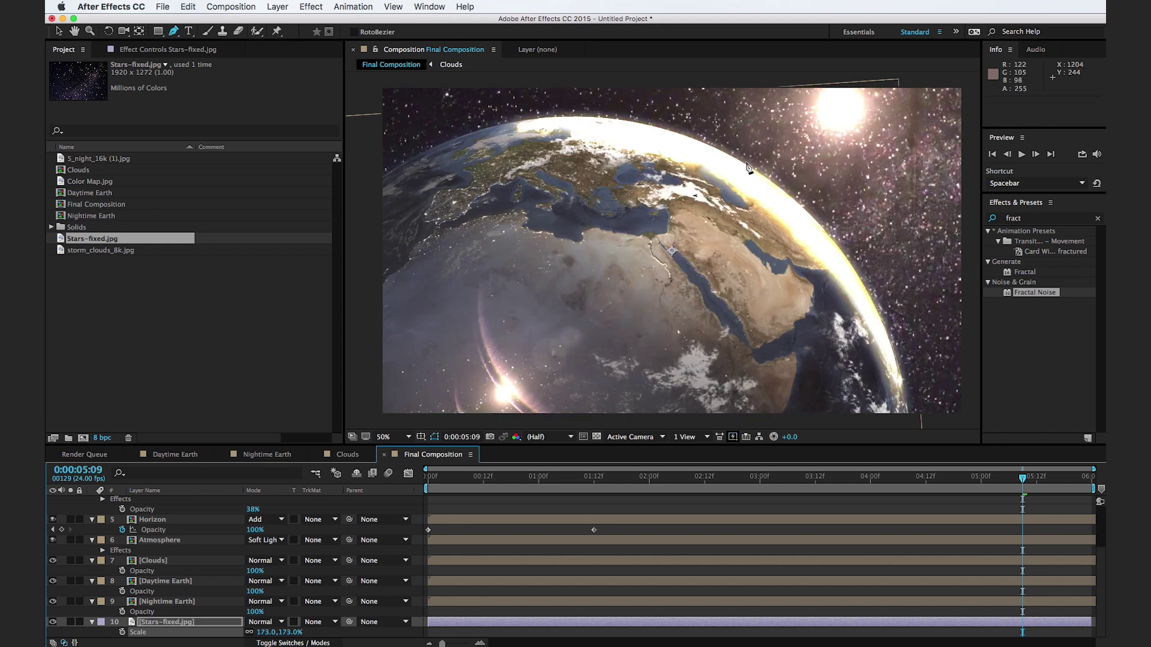
- Reposition the Stars-fixed.jpg layer behind Earth to about 1632, 1008
key(v)
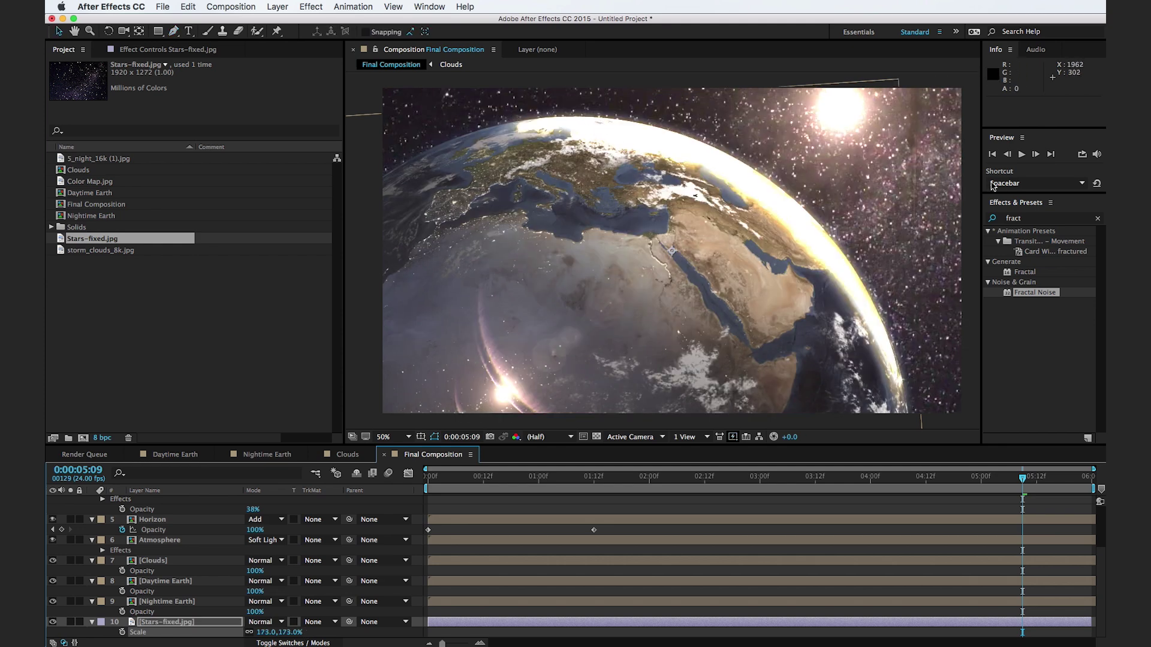
drag(903, 257, 898, 264)
drag(887, 365, 1148, 375)
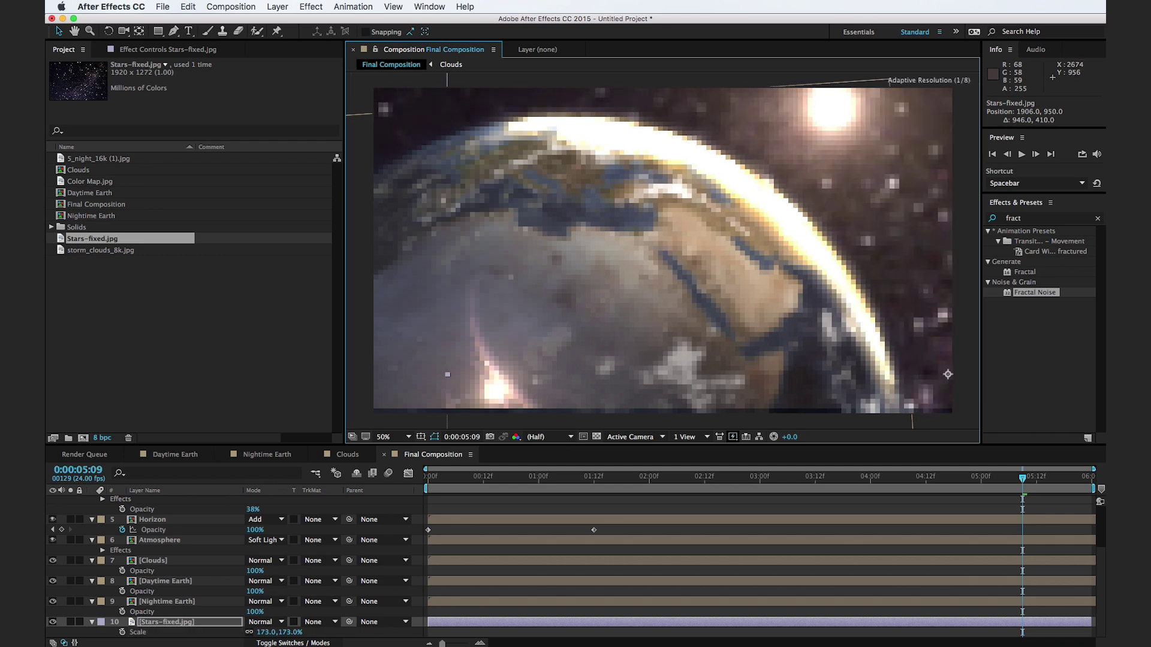
drag(864, 279, 794, 298)
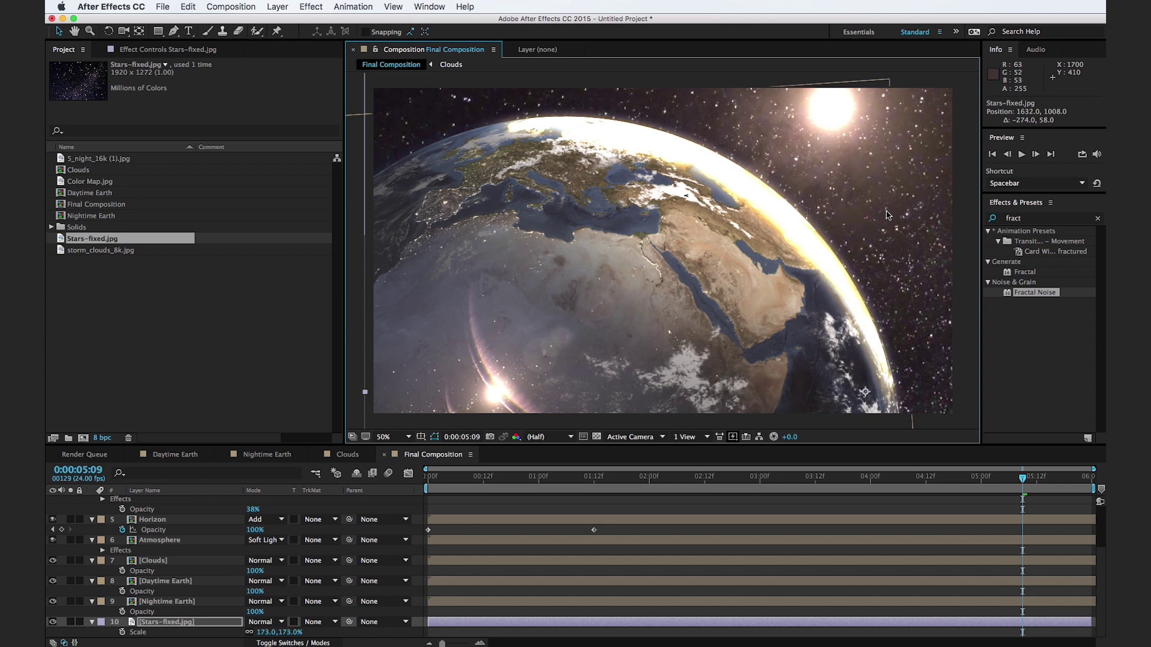
- Find the Curves effect and apply it to the Stars-fixed.jpg layer
click(994, 220)
click(1028, 217)
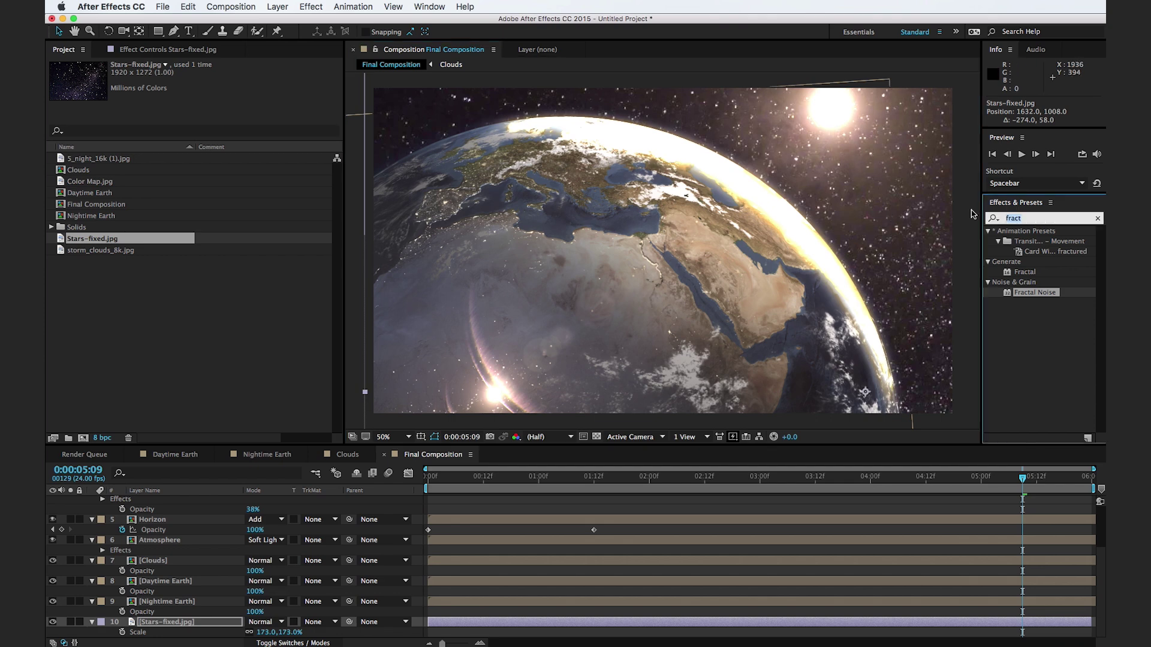
text(curve)
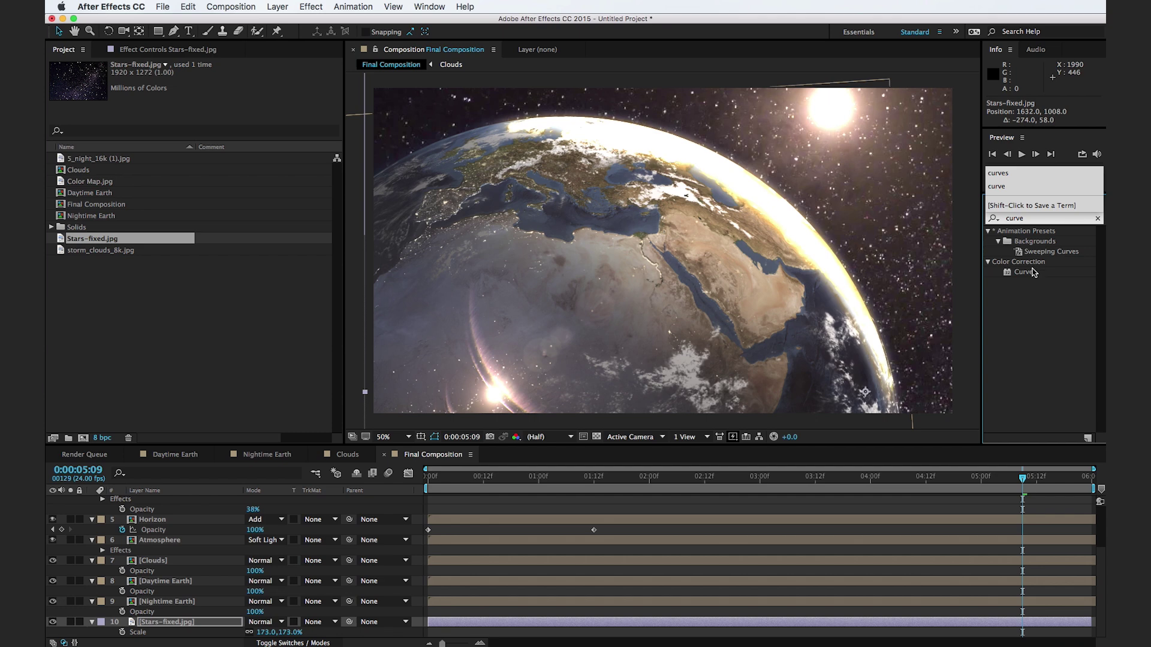
drag(1034, 273, 240, 628)
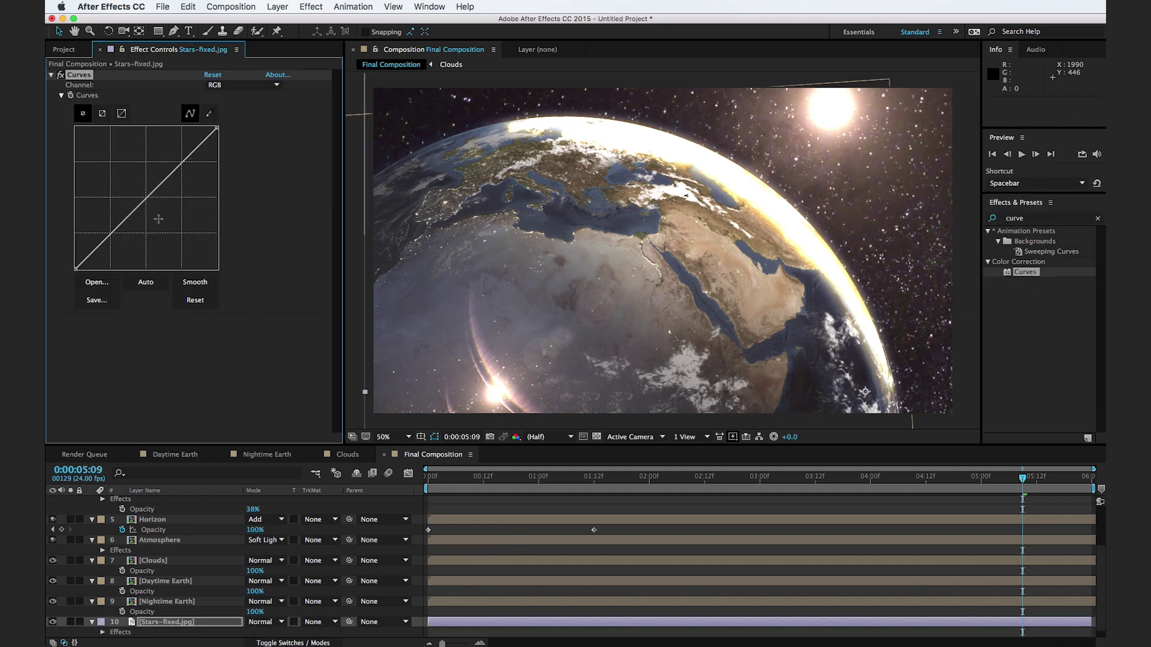
- Pull the Stars-fixed.jpg RGB curve down steeply toward the highlights to thin out the stars, checking the sky at 0:00:05:22 and 0:00:05:14
drag(137, 213, 179, 247)
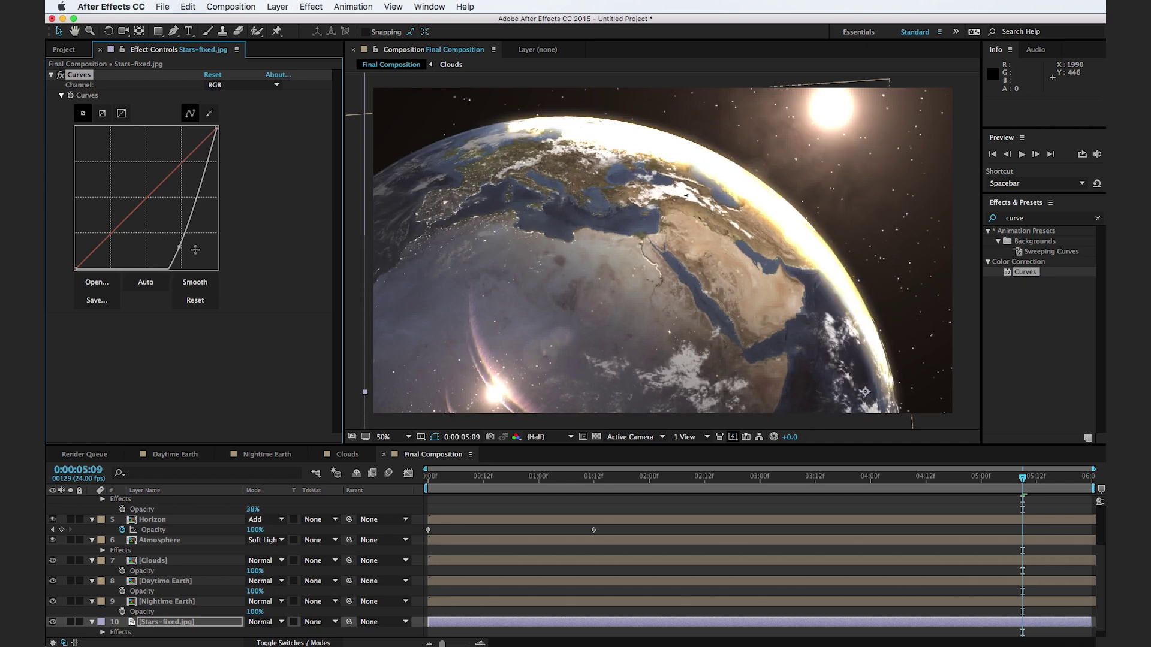
drag(192, 248, 188, 250)
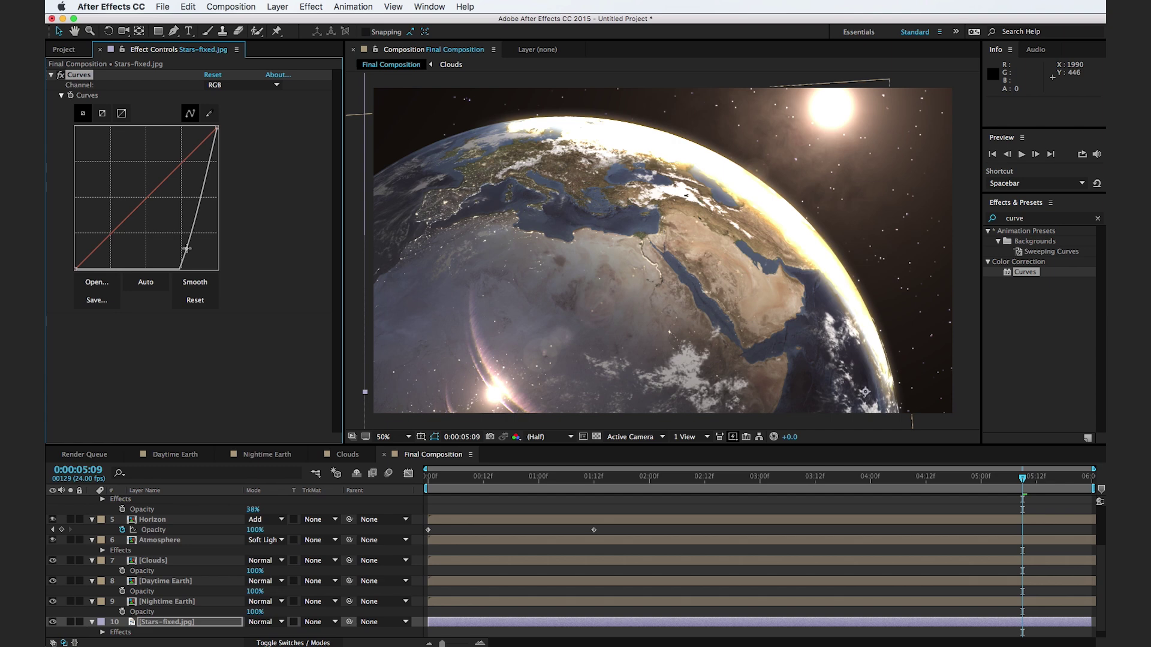
drag(186, 248, 189, 250)
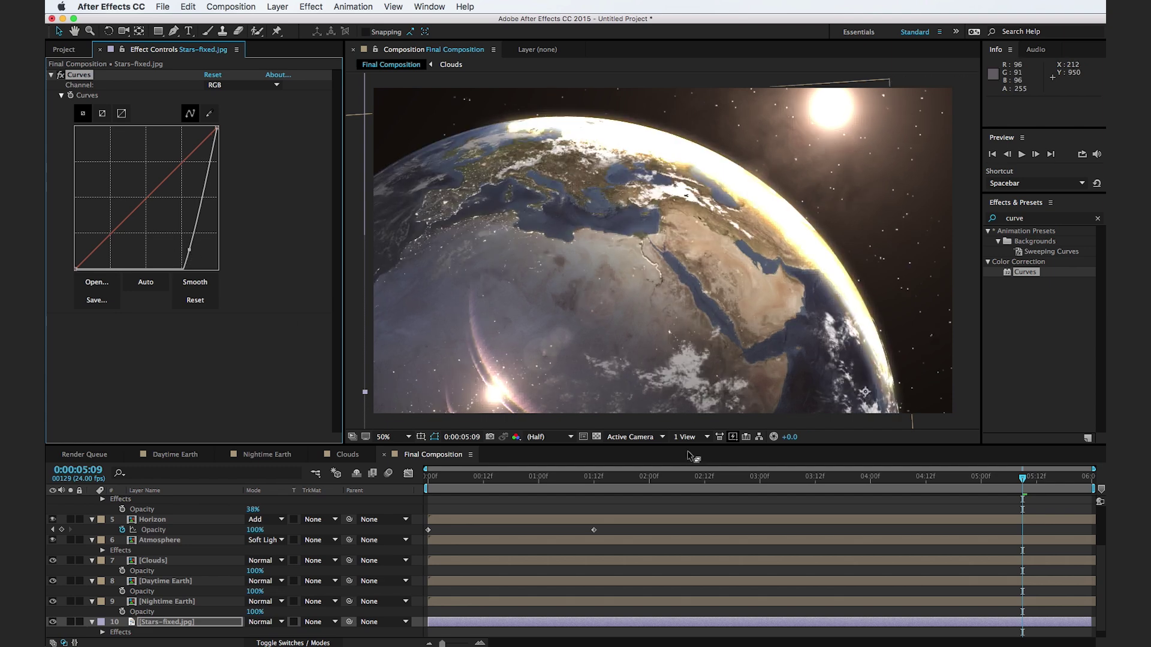
click(1083, 492)
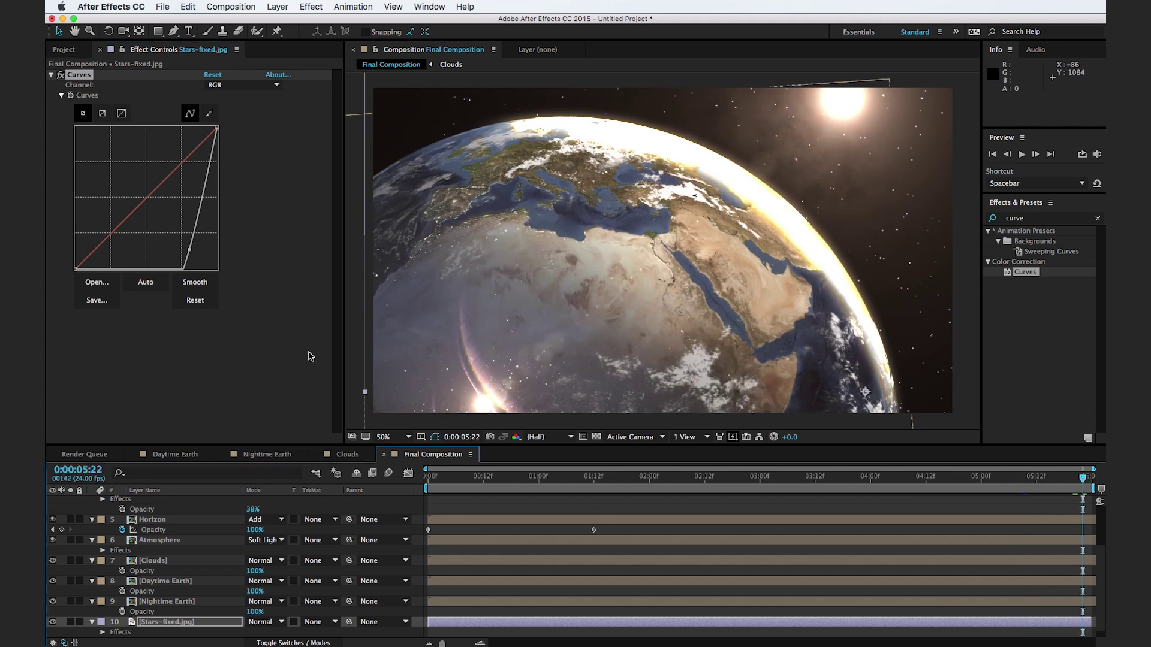
drag(190, 252, 199, 256)
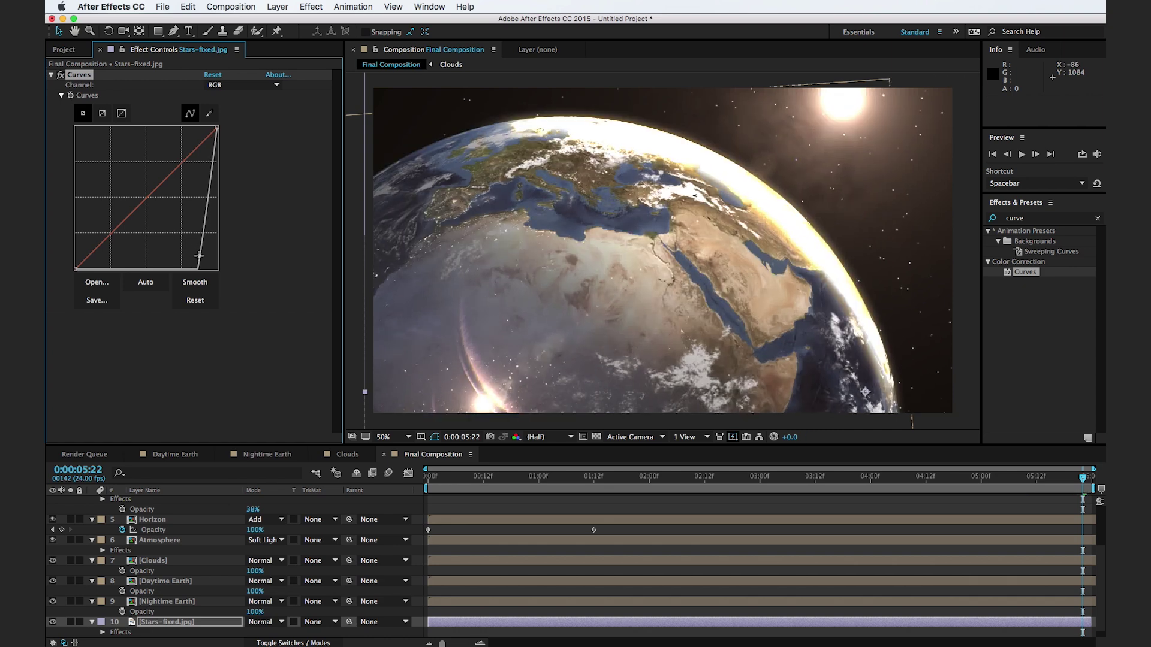
drag(199, 255, 208, 258)
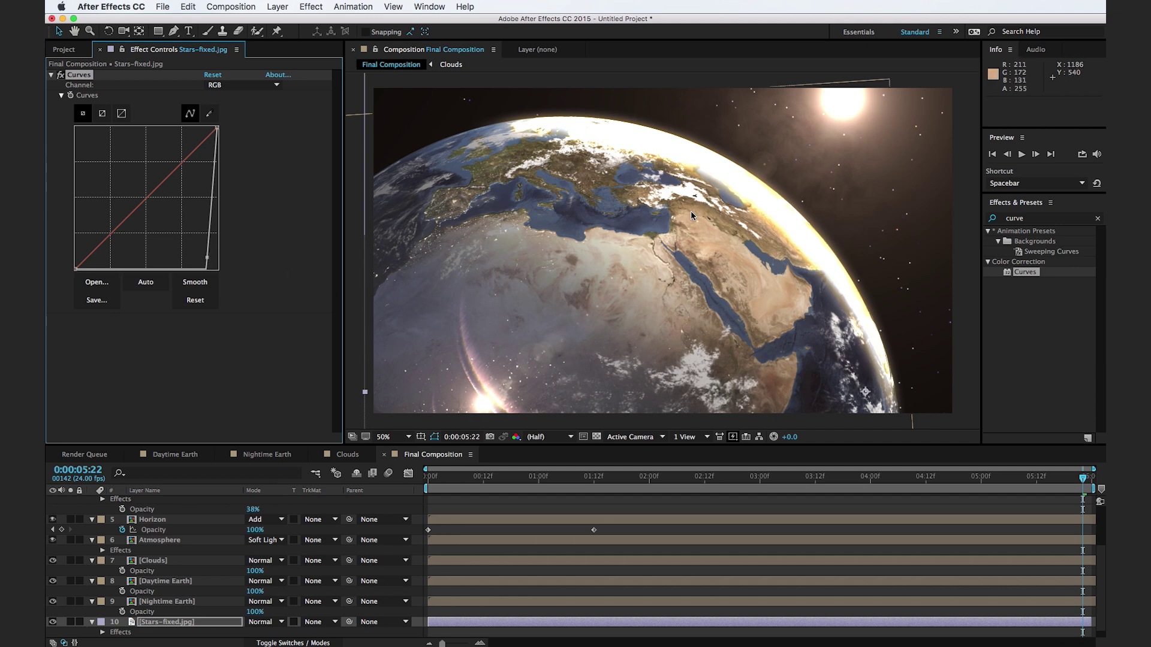
drag(878, 477, 1046, 480)
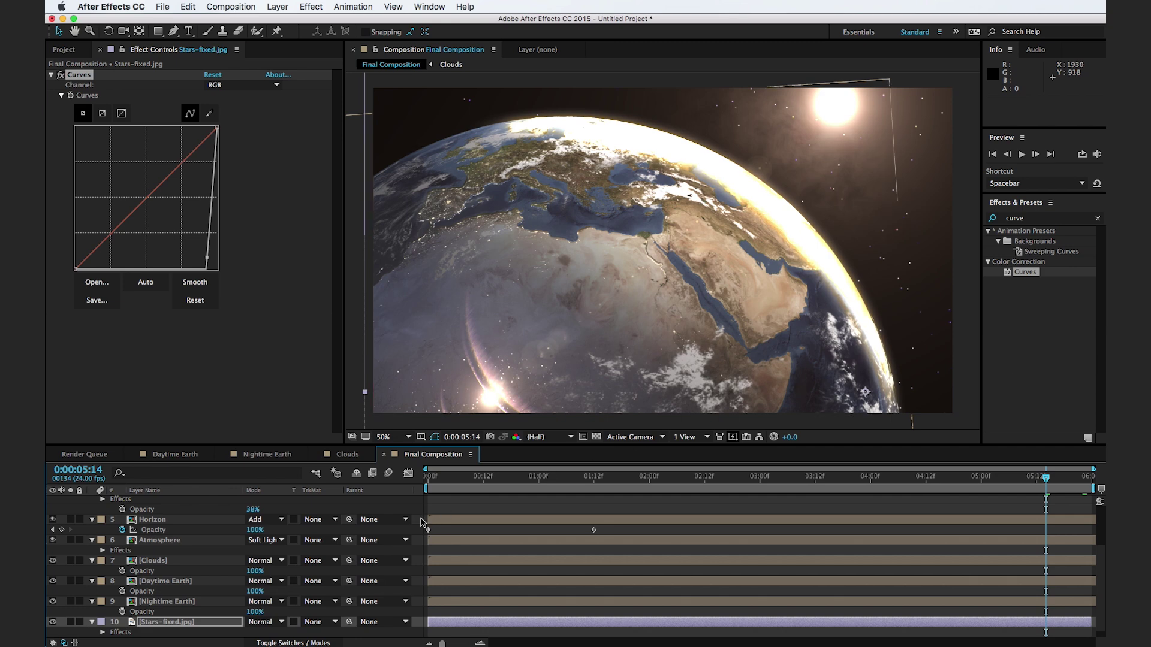
- Add an adjustment layer above all other layers and apply Curves to it with a gentle S-shaped RGB contrast curve
click(284, 4)
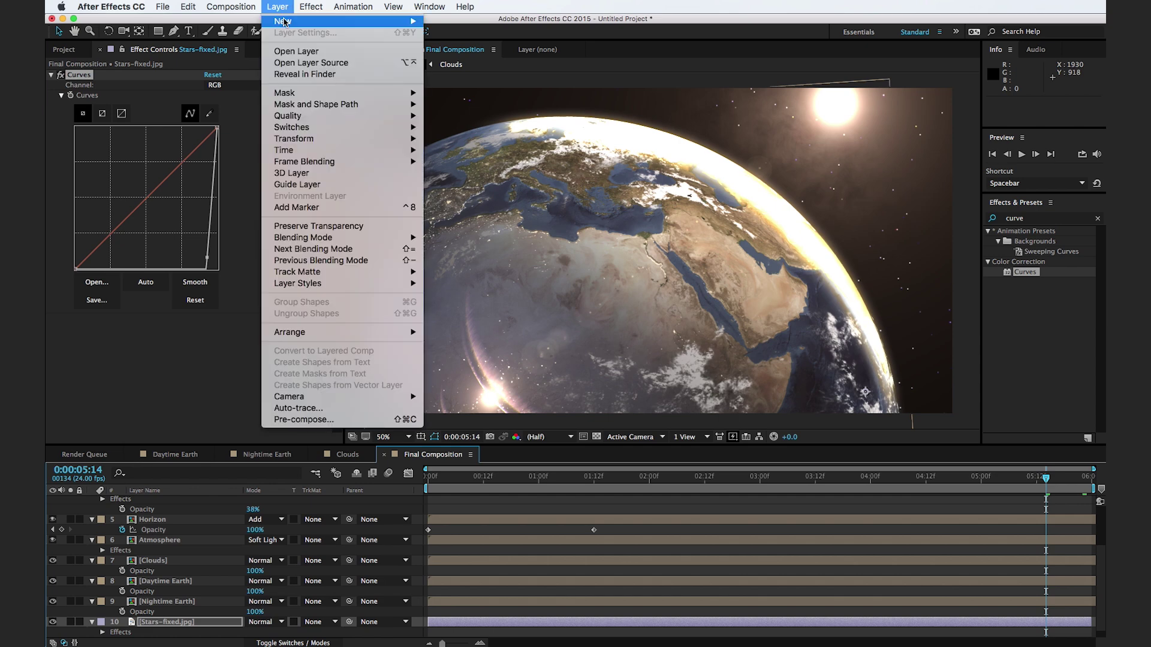
key(Escape)
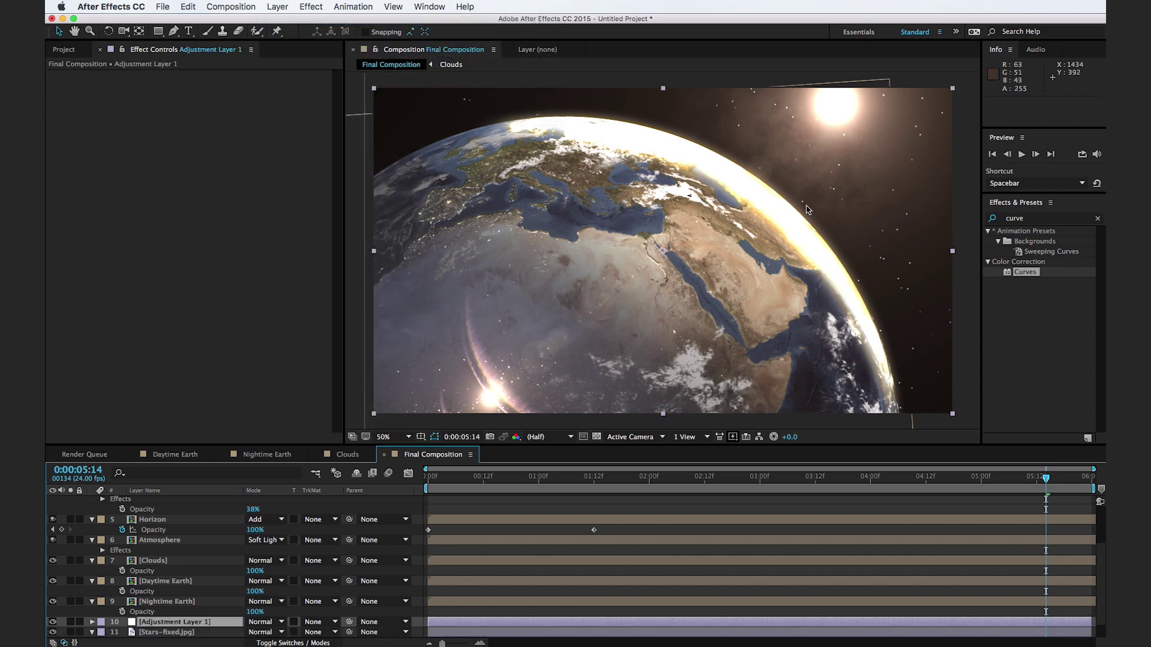
drag(1035, 273, 192, 501)
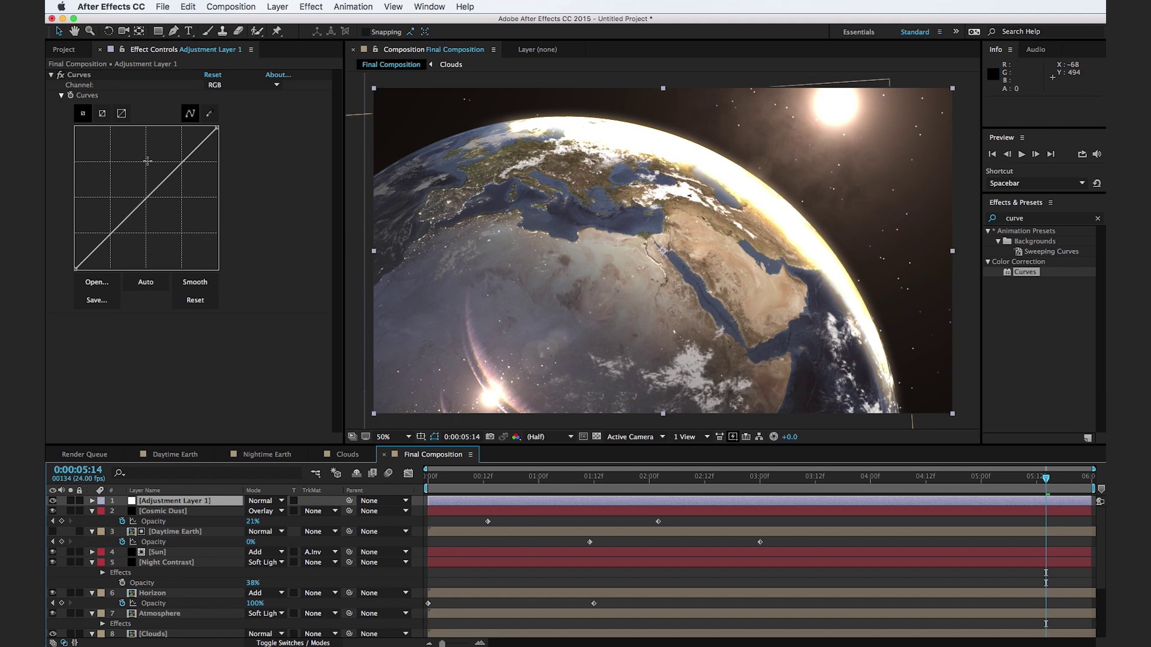
drag(182, 161, 177, 157)
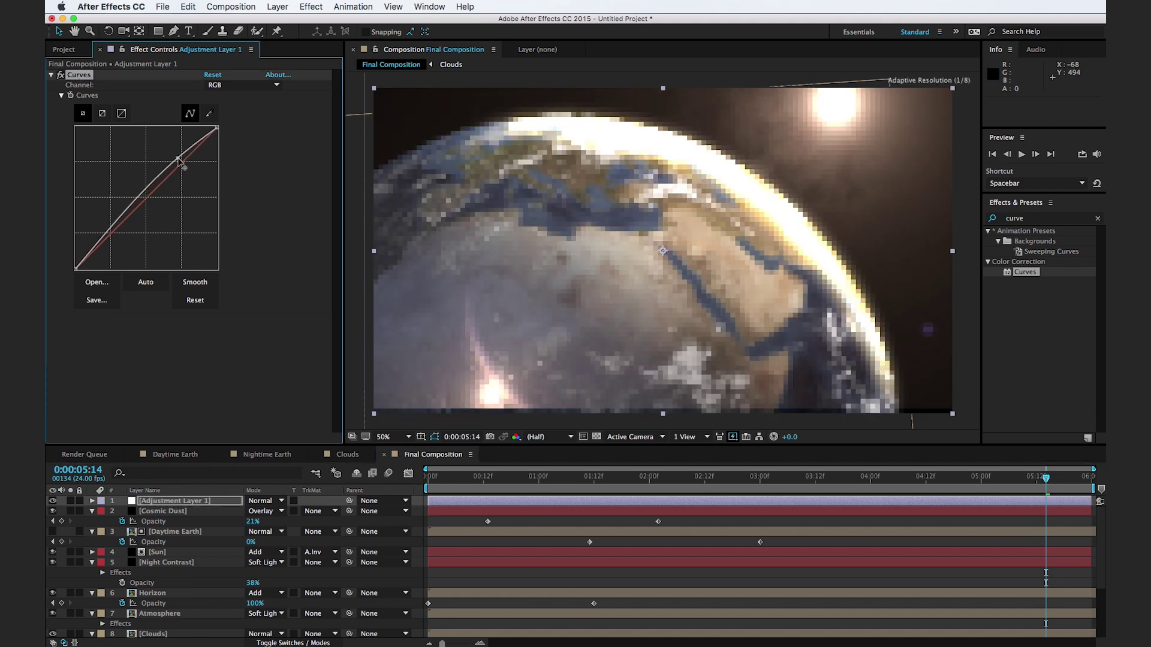
drag(110, 230, 118, 241)
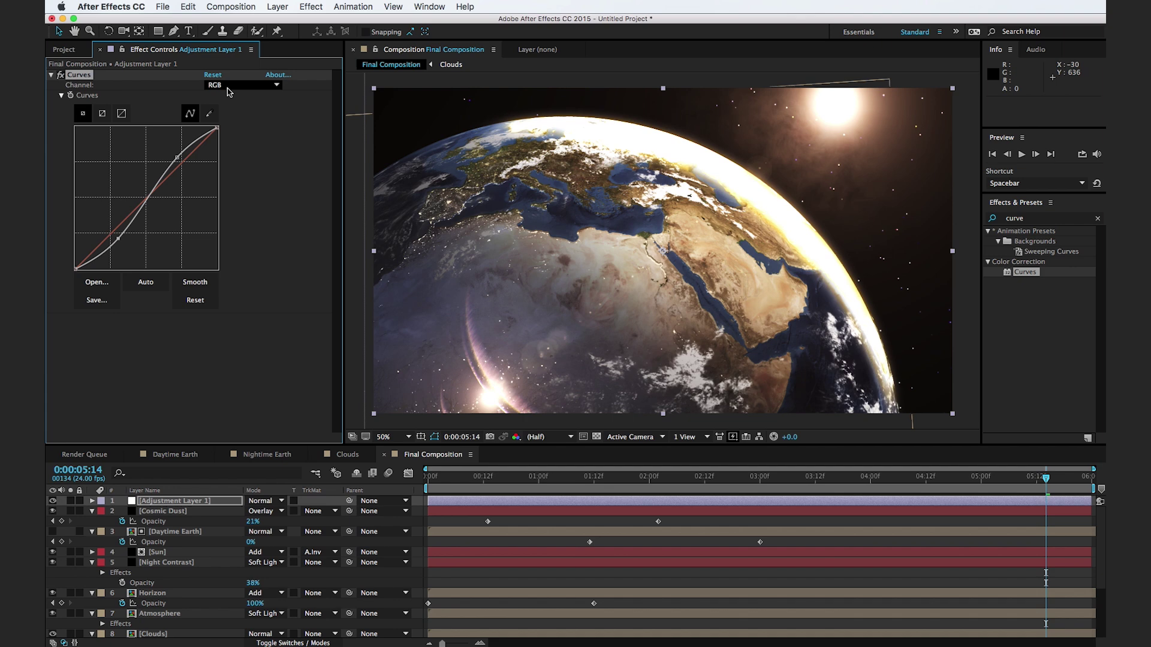
- Lower the highlights and slightly lift the shadows of the adjustment layer's Green curve
click(229, 91)
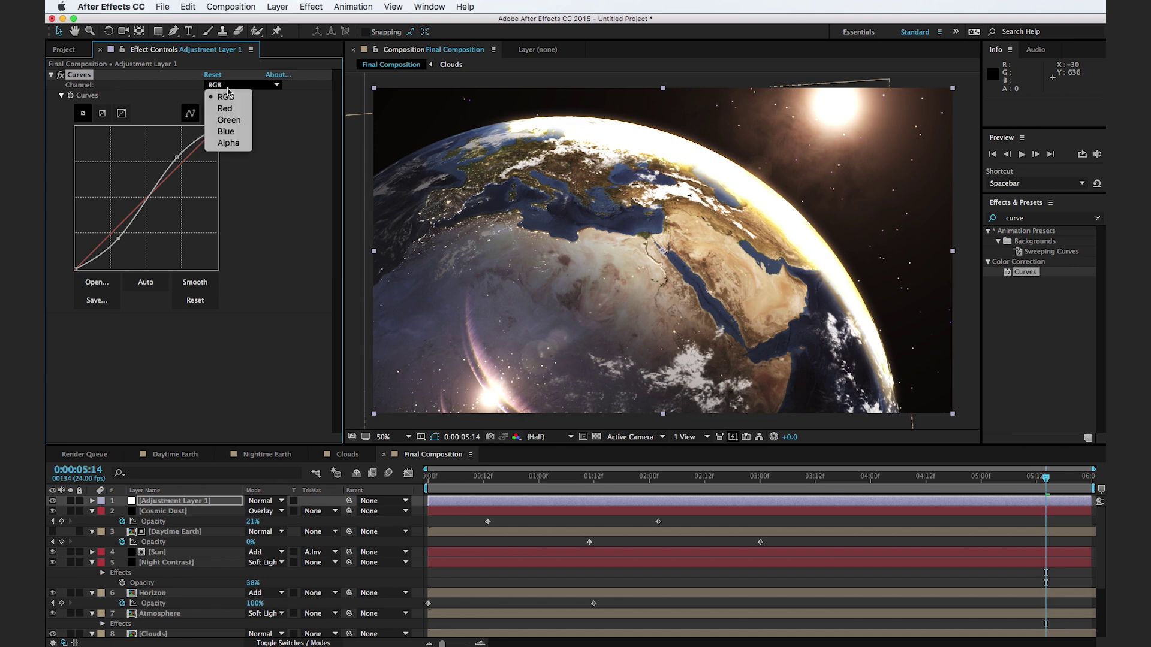
click(229, 120)
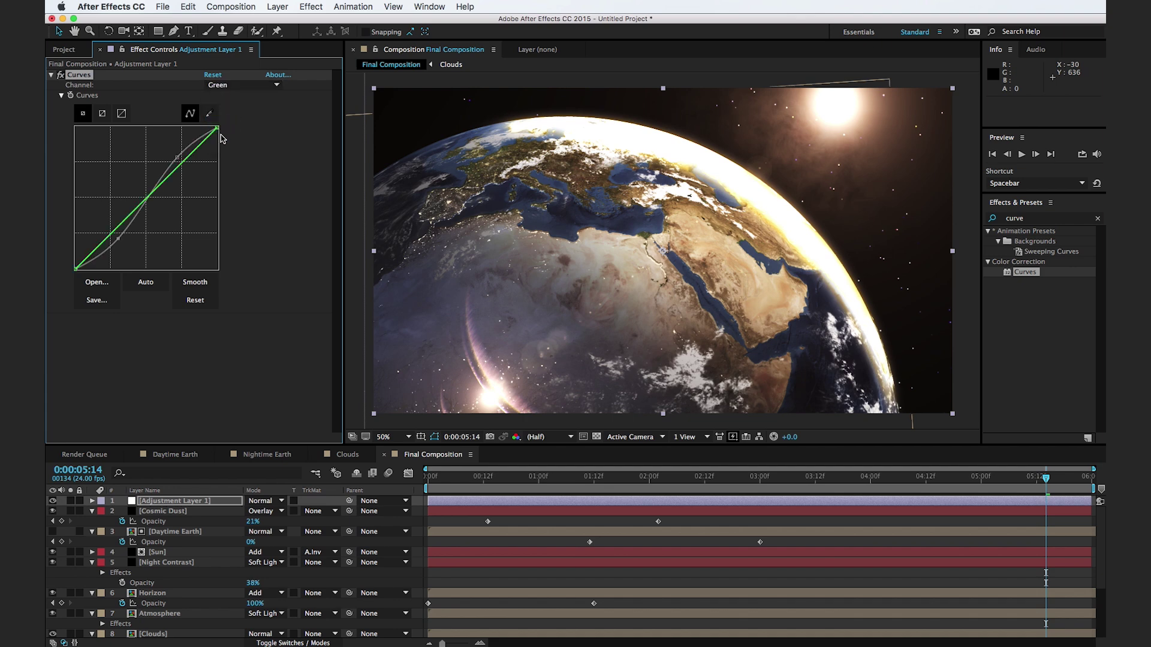
drag(189, 161, 190, 161)
drag(135, 220, 131, 217)
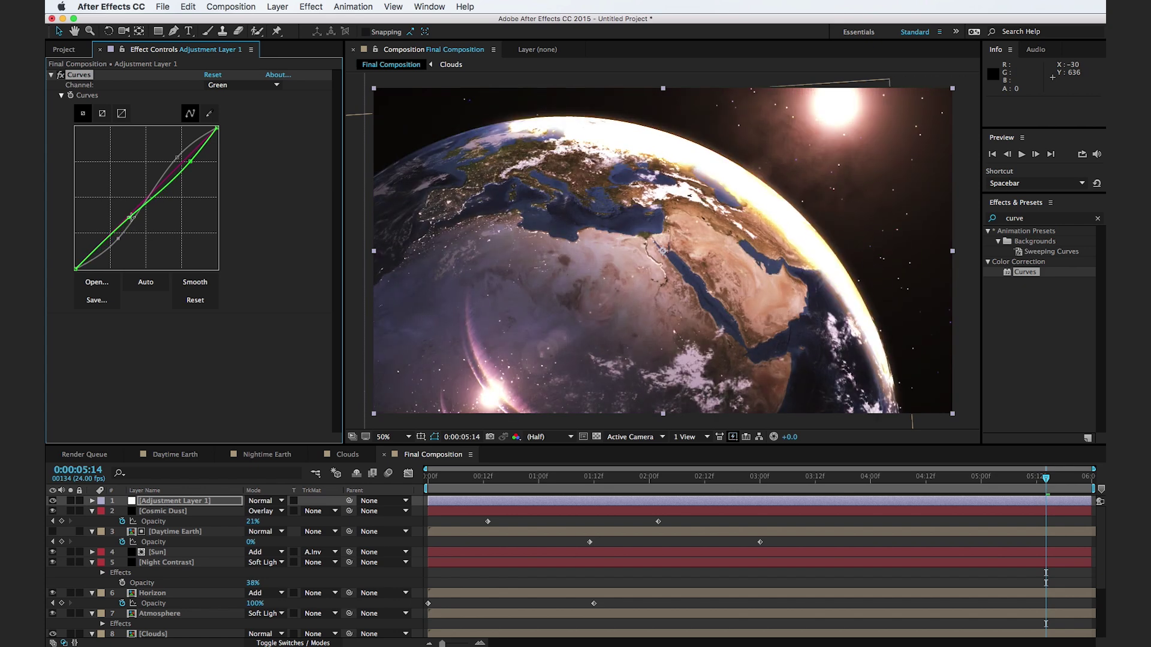
drag(192, 161, 190, 160)
- Lift the shadows and lower the highlights of the adjustment layer's Blue curve to tint the shadows blue
click(241, 89)
click(231, 133)
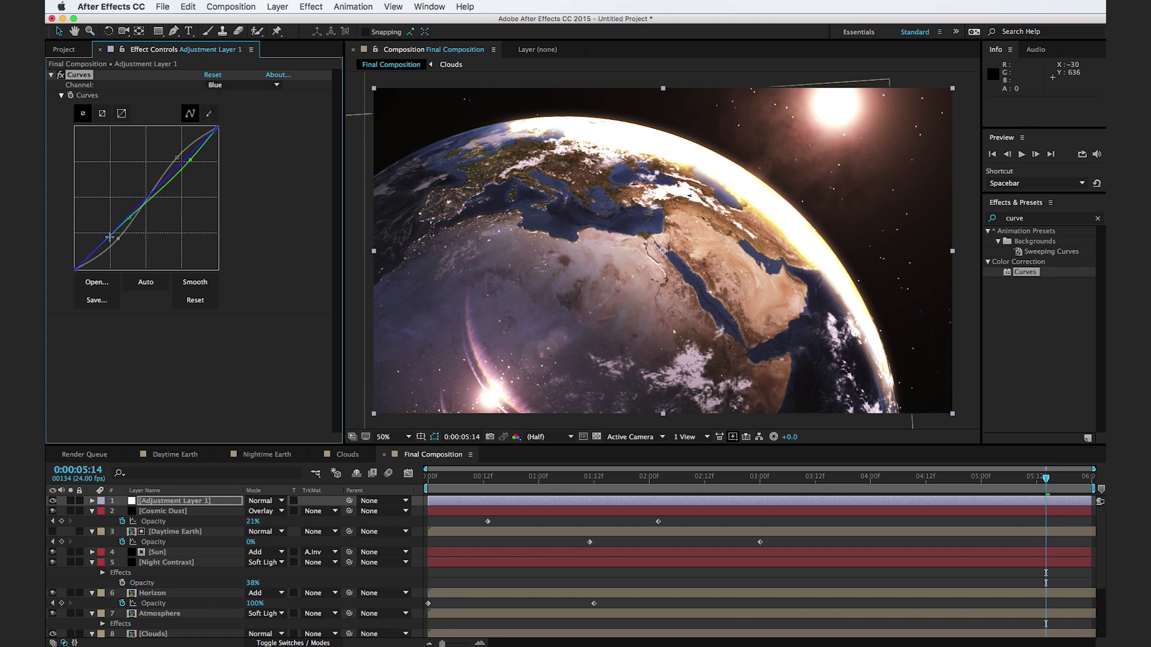
drag(113, 232, 113, 236)
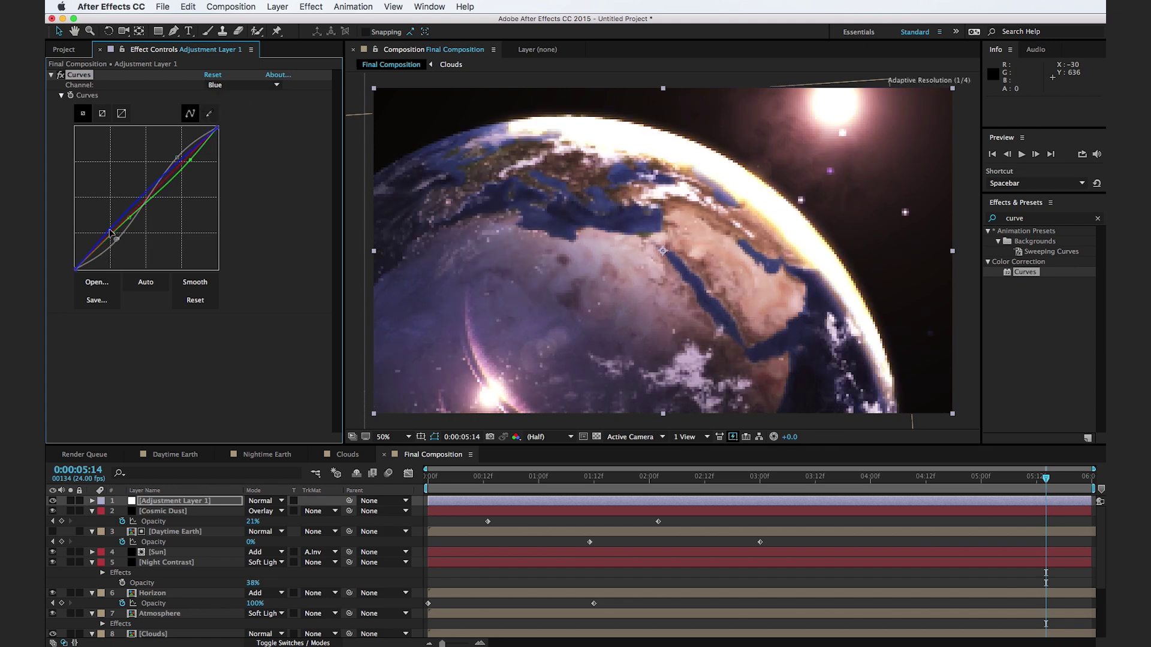
drag(181, 164, 184, 169)
key(super+z)
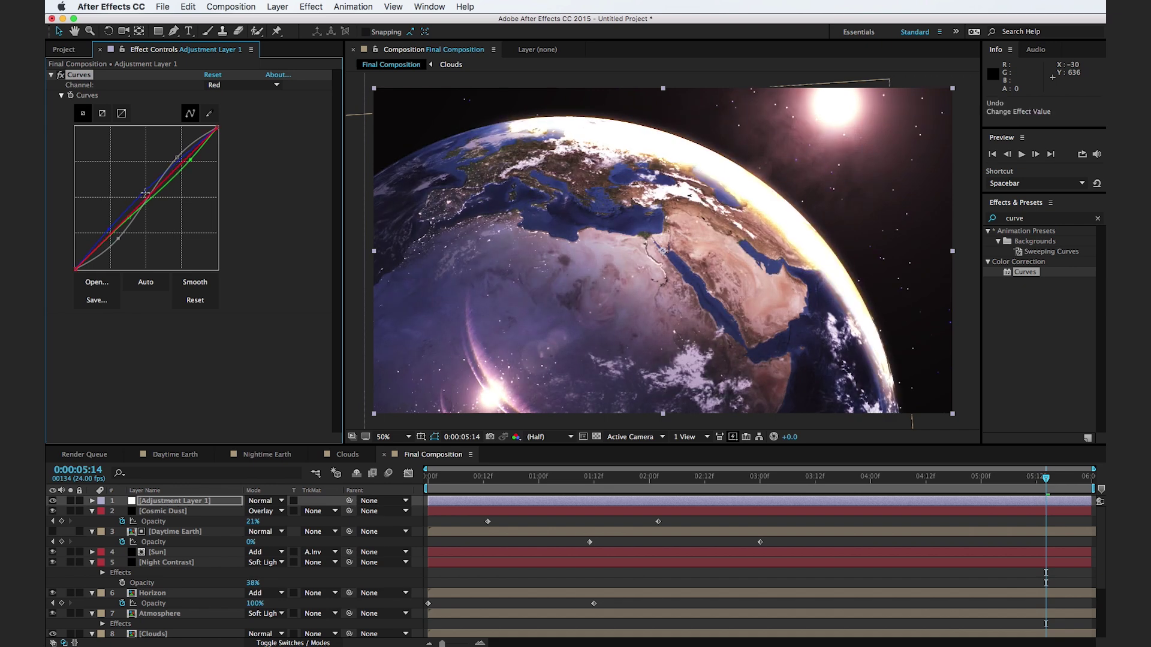
key(super+shift+z)
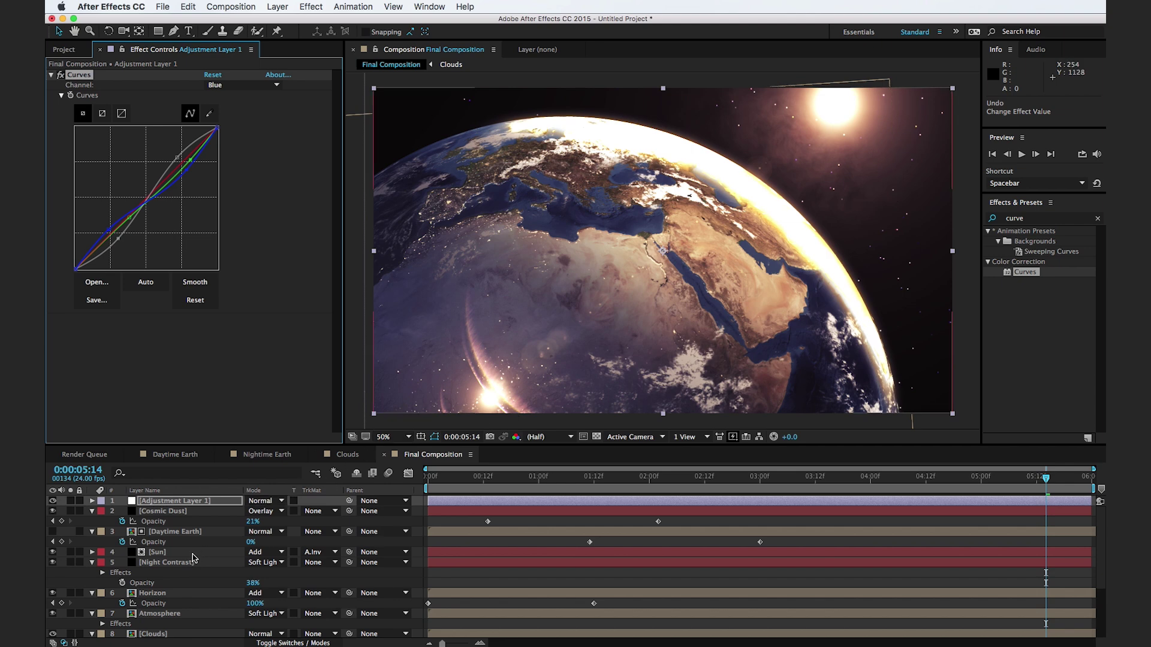
- Open the Sun layer's Optical Flares options and look through the Natural Flares presets
click(196, 555)
click(100, 99)
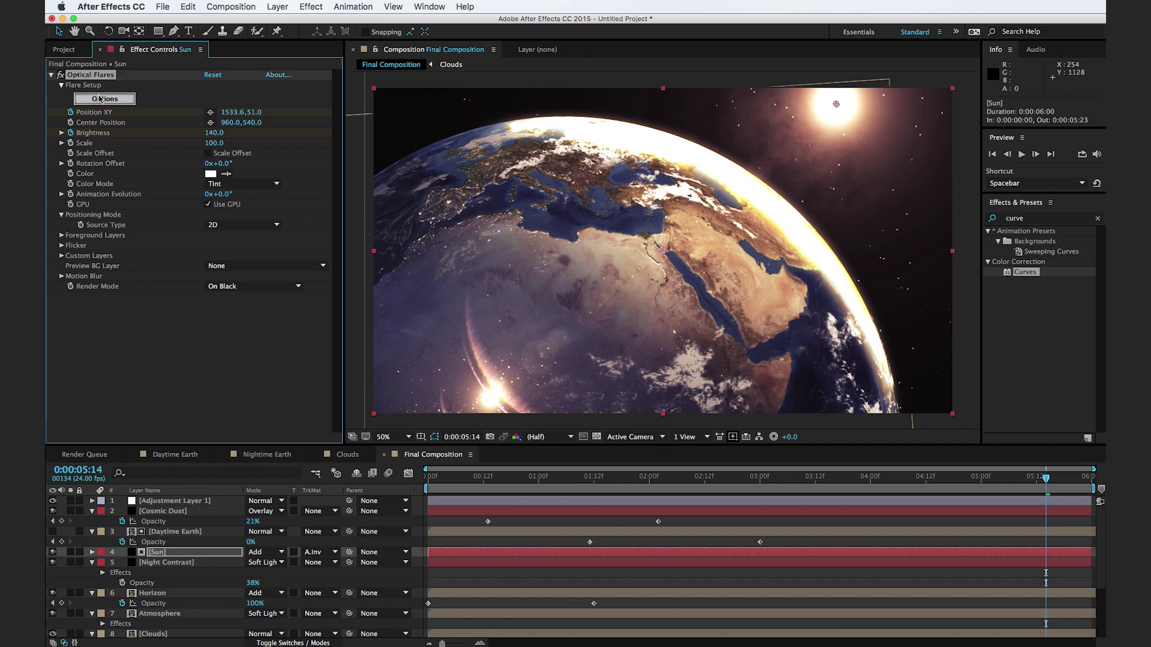
scroll(750, 425, down, 2)
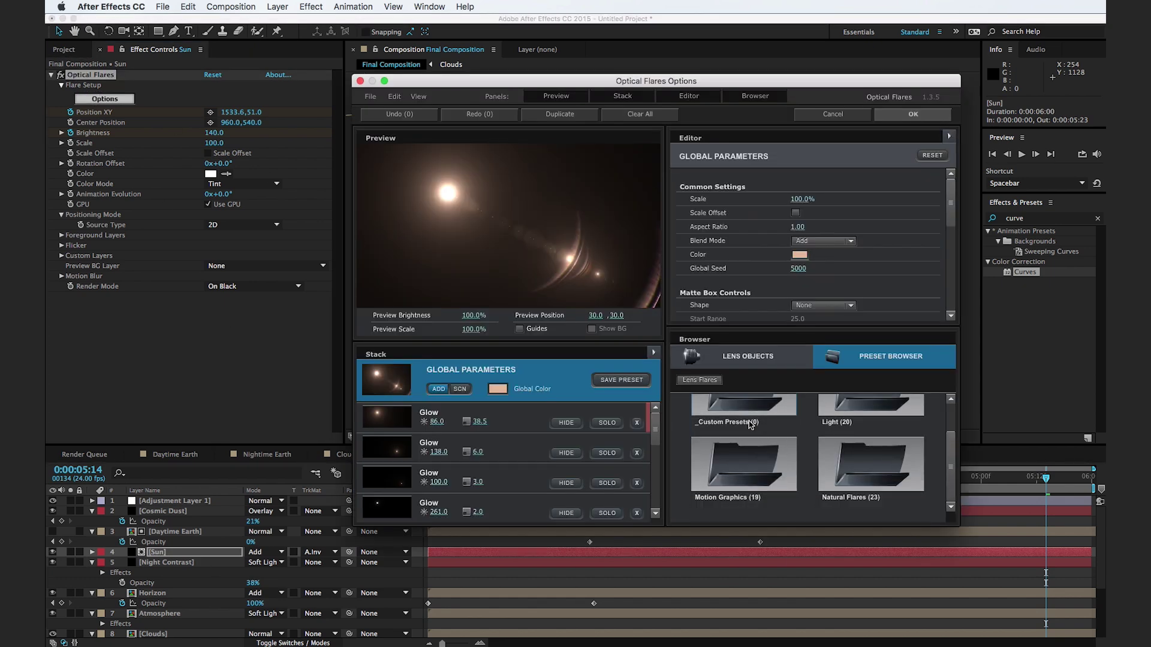
click(861, 462)
scroll(830, 432, down, 10)
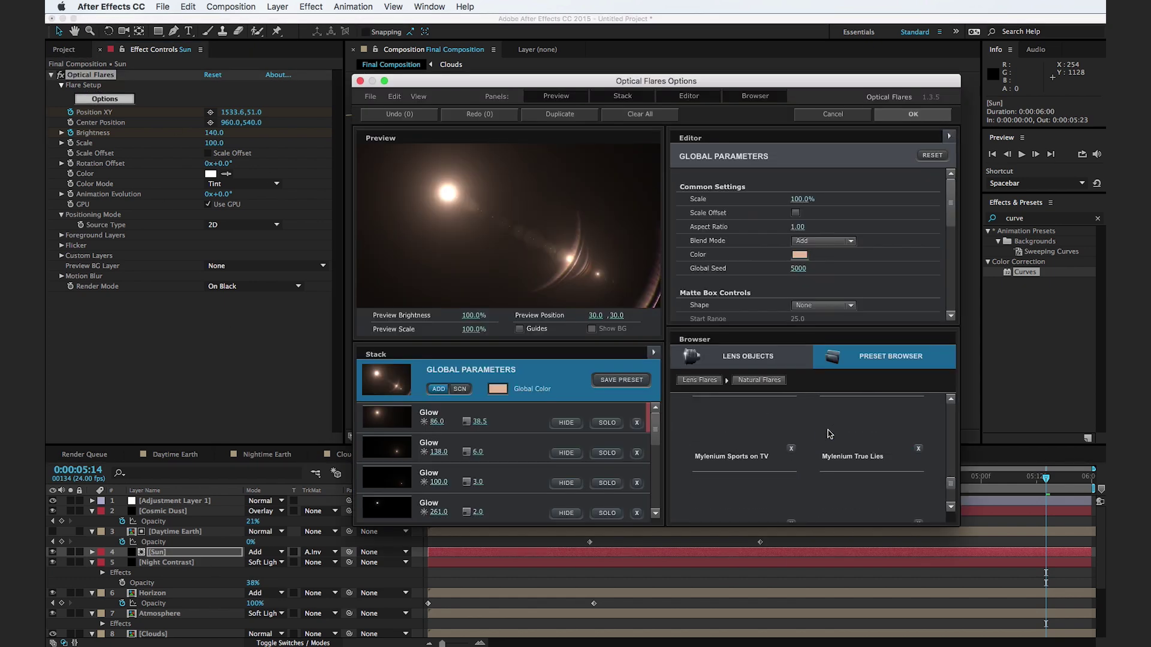
scroll(830, 433, up, 8)
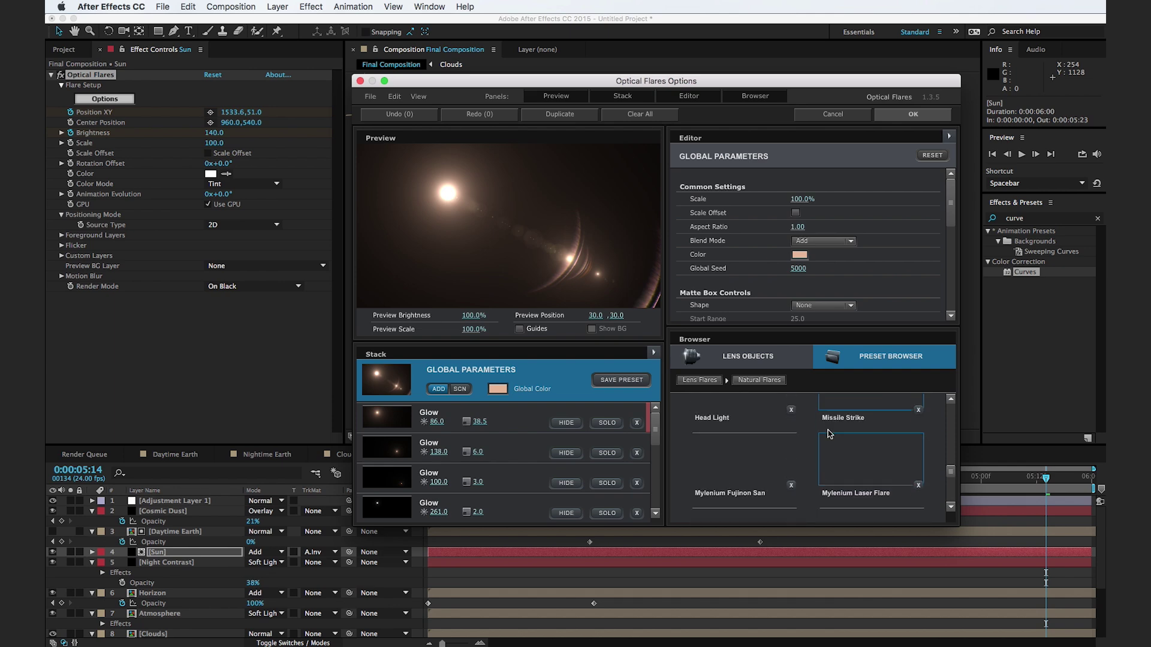
scroll(830, 433, down, 7)
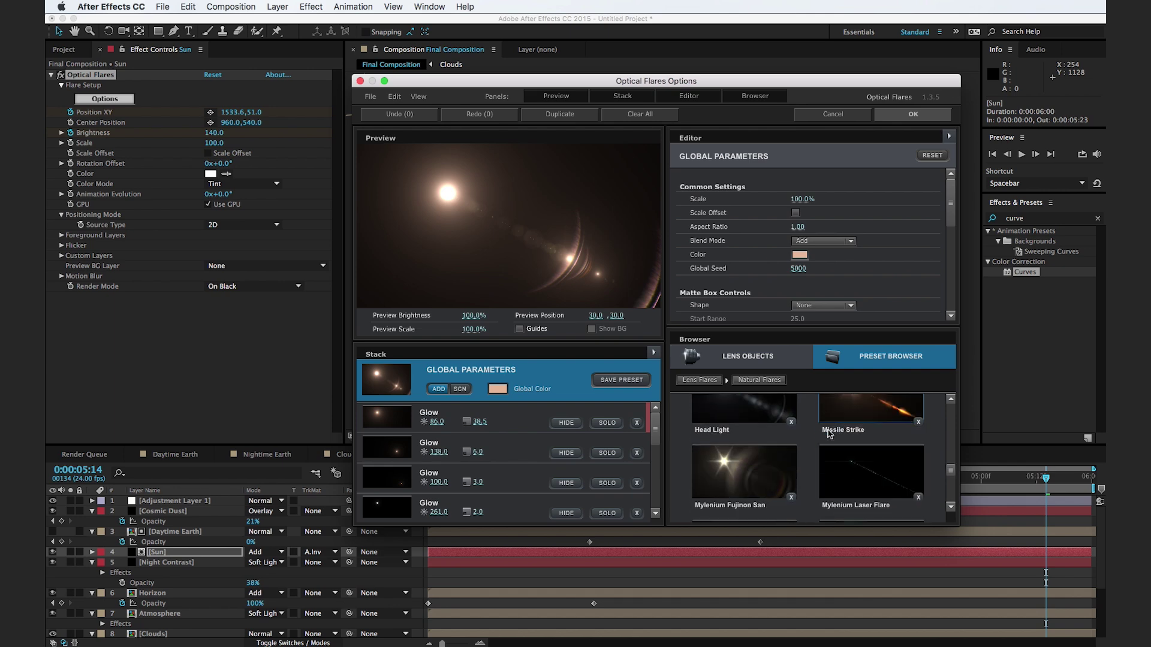
scroll(830, 433, down, 2)
scroll(830, 433, up, 6)
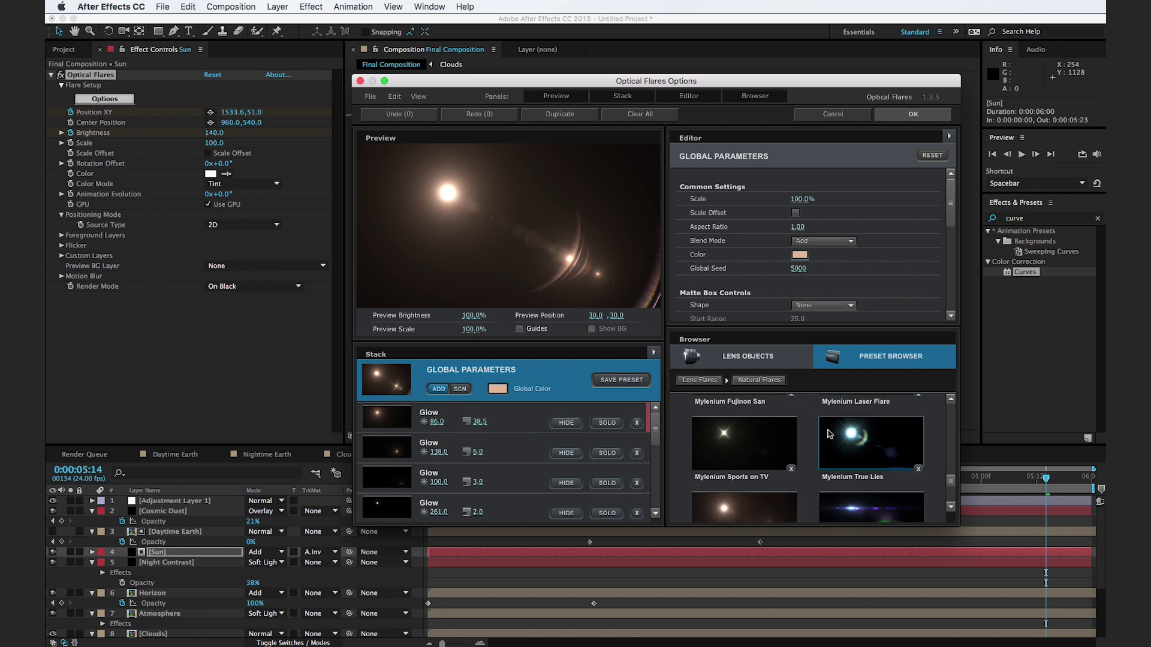
scroll(829, 433, up, 10)
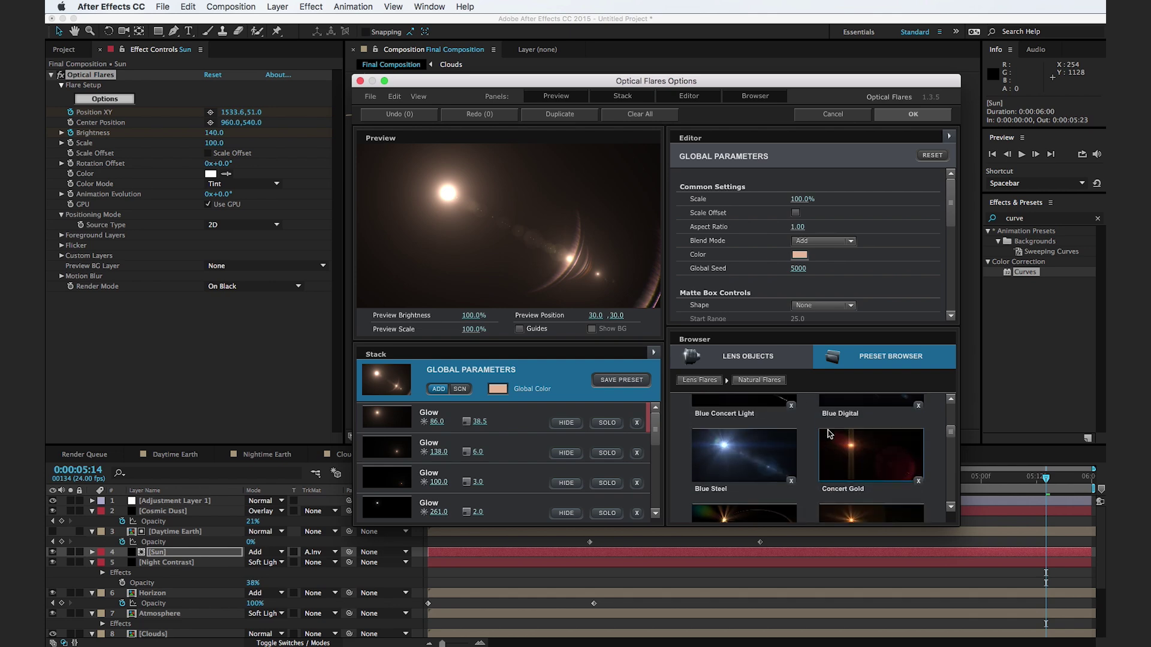
- Replace the Sun layer's flare with the Evening Sun preset from the Light collection
click(751, 433)
scroll(831, 436, down, 2)
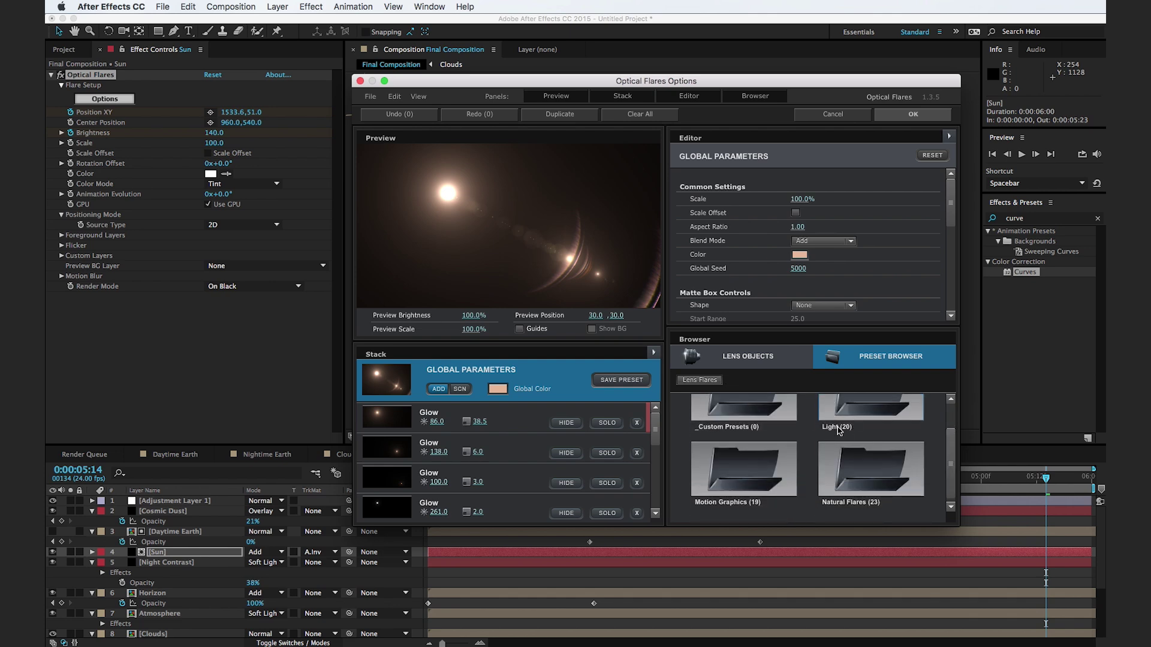
click(843, 408)
scroll(845, 444, down, 3)
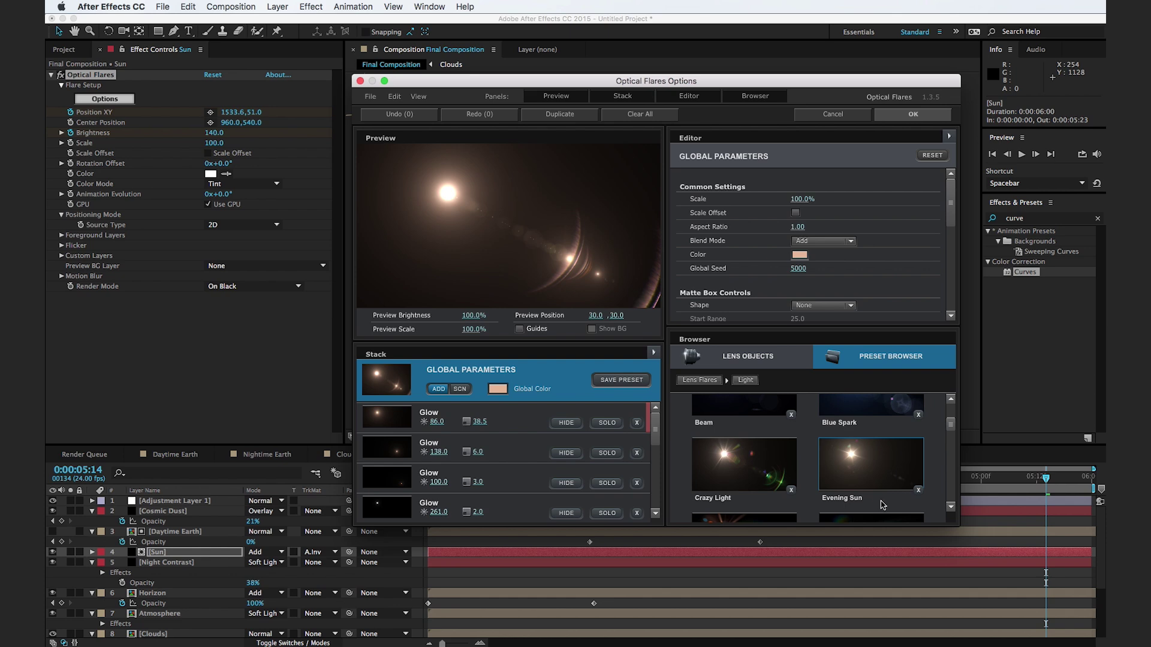
click(880, 471)
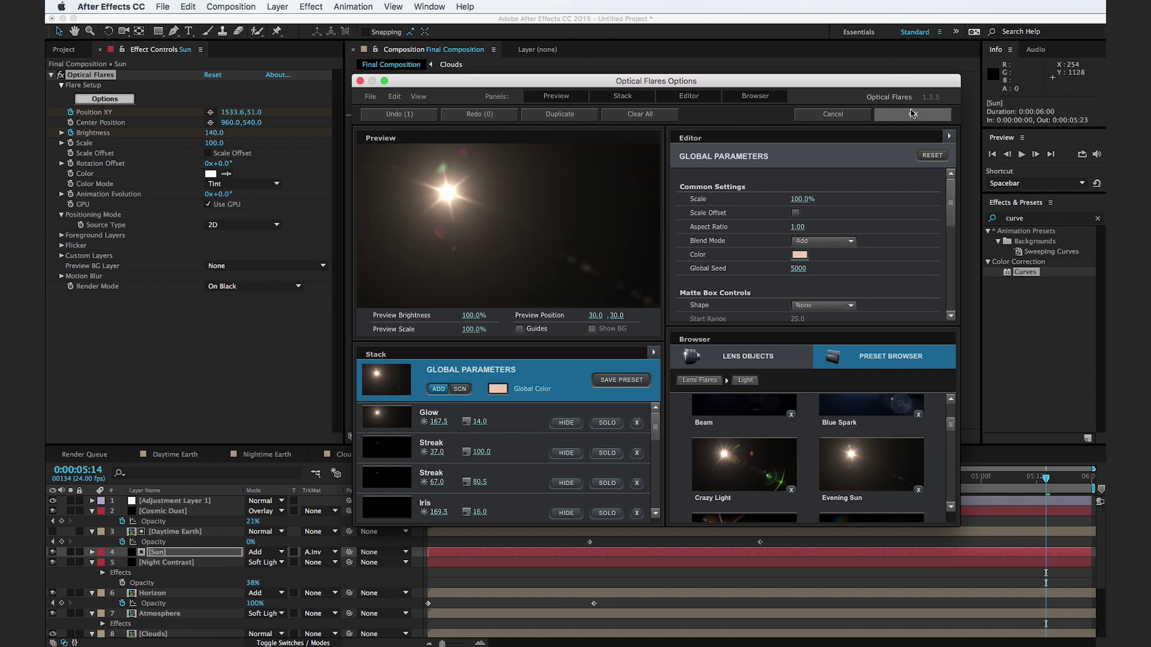
click(913, 114)
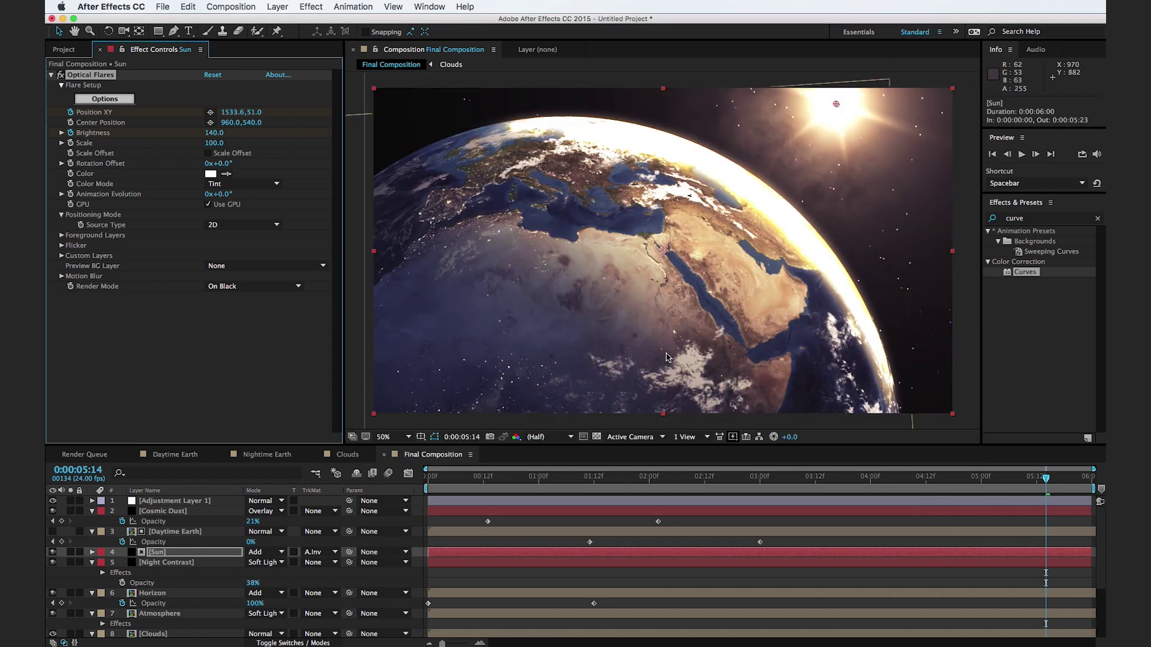
- Scrub through the sunrise animation up to 0:00:05:12 to review the new sun flare, and look over the lower layers
click(465, 477)
drag(465, 476, 1026, 467)
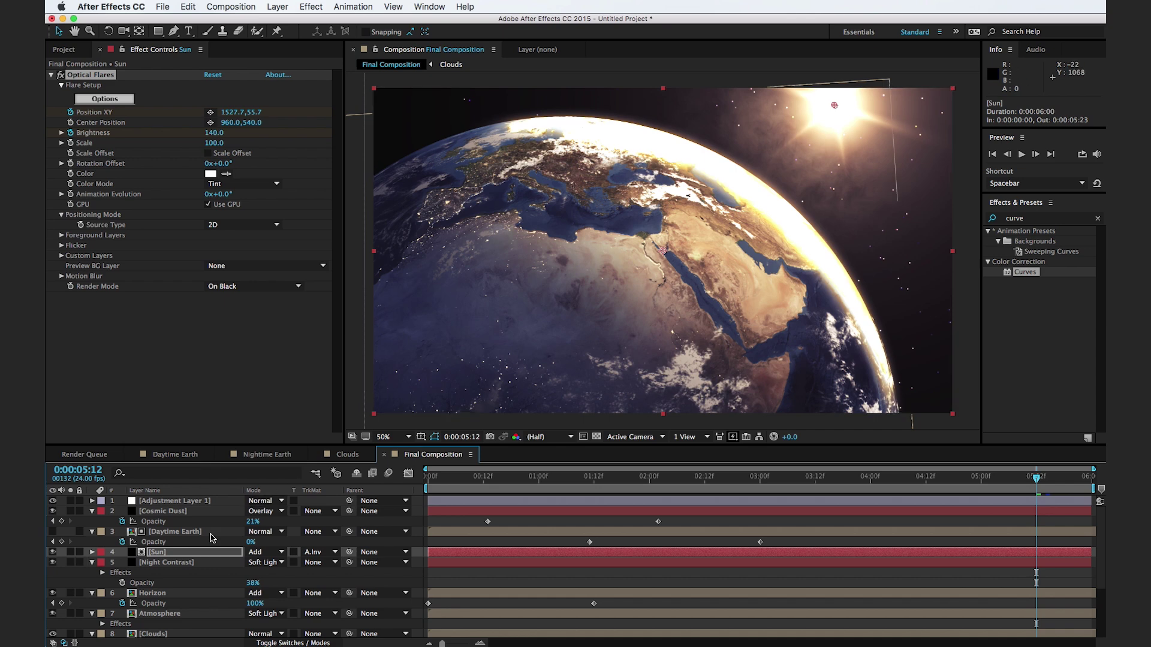
scroll(211, 538, down, 3)
scroll(192, 612, down, 3)
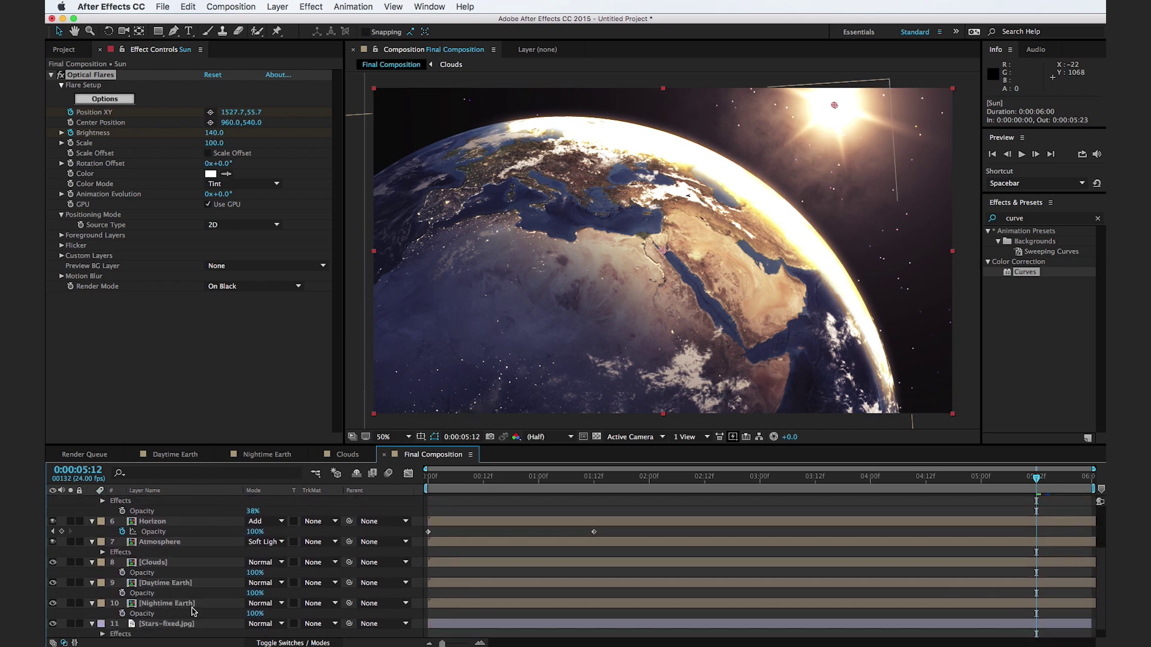
- Darken the Midtones color of the Nightime Earth layer's Tritone effect to a deeper blue-grey
click(183, 604)
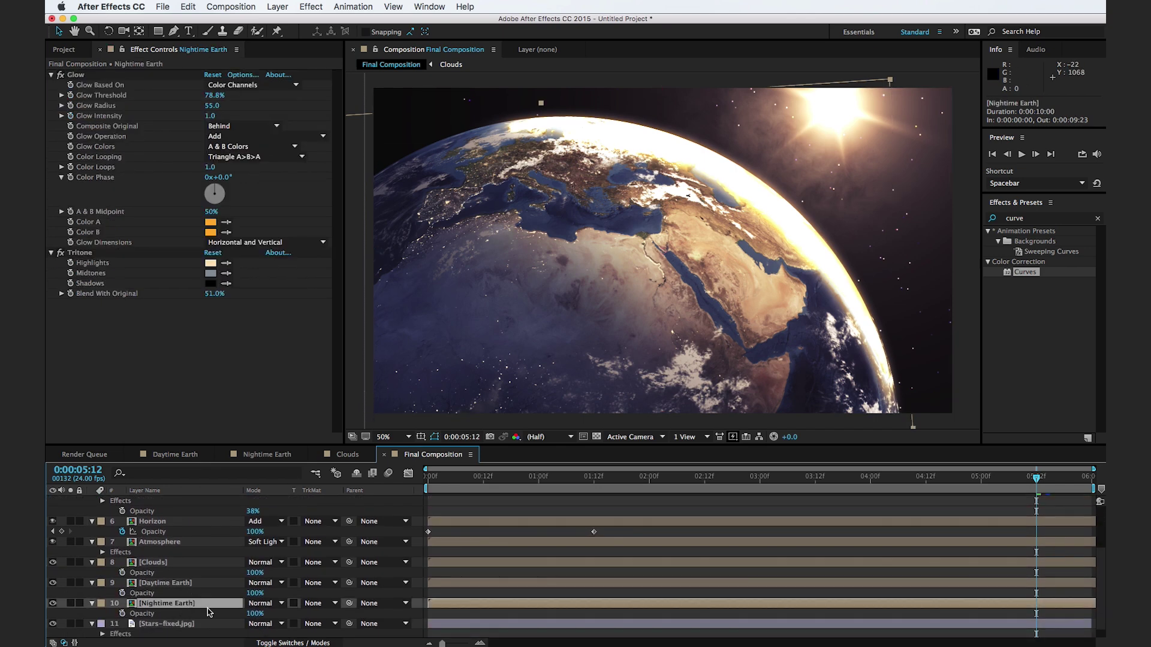
click(212, 274)
drag(501, 209, 694, 224)
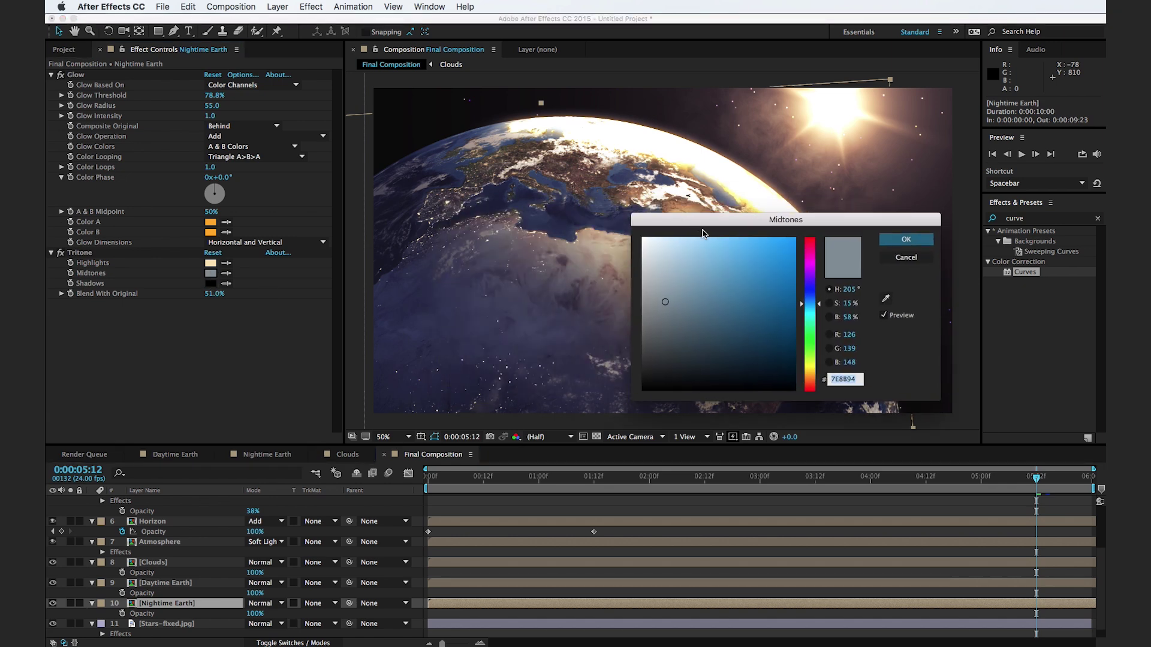
drag(671, 316, 691, 320)
click(905, 257)
- Lower the shadows point of the adjustment layer's RGB curve slightly and scrub through the animation to review the grade
scroll(181, 540, up, 5)
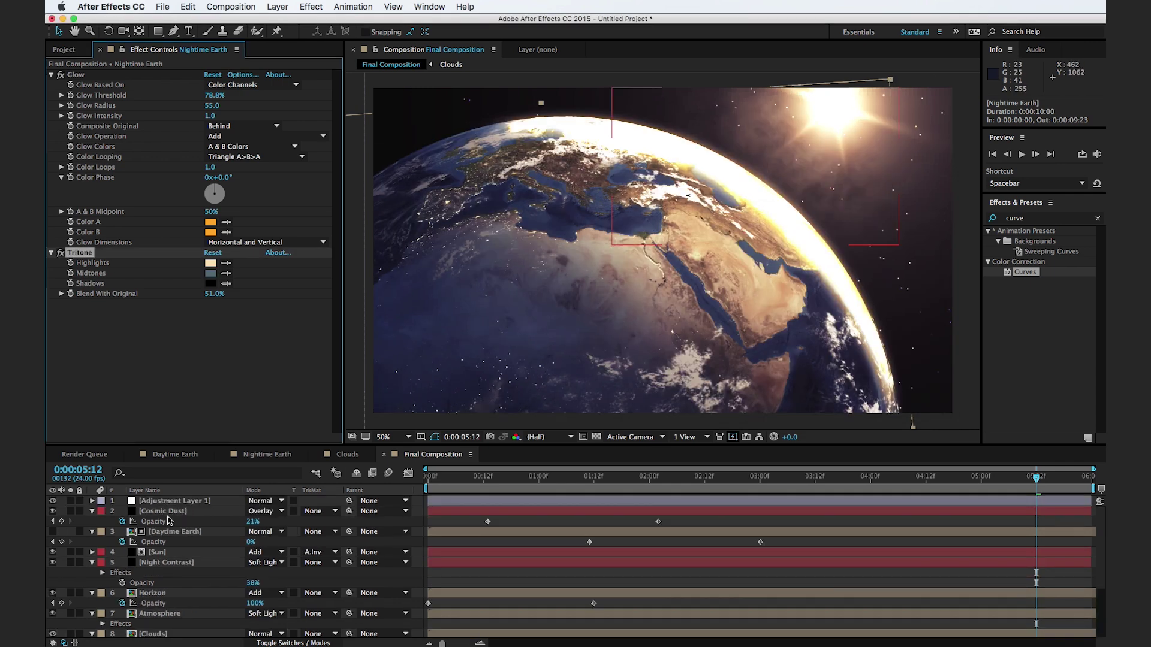
click(181, 502)
drag(121, 238, 126, 239)
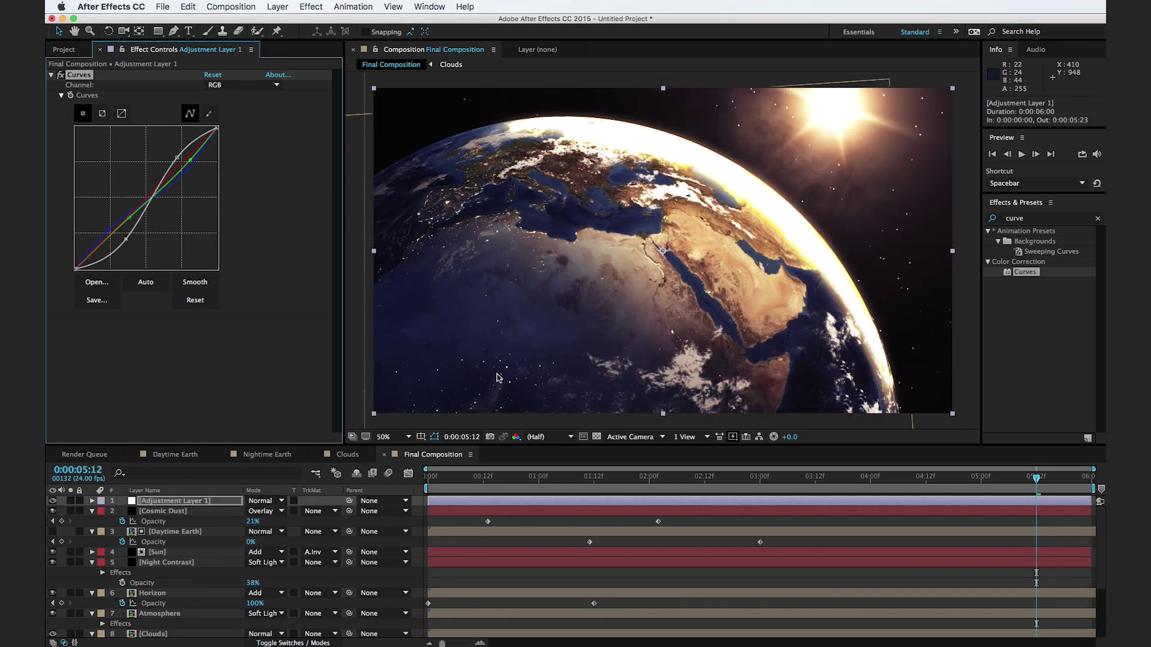
click(456, 479)
drag(457, 483, 1102, 488)
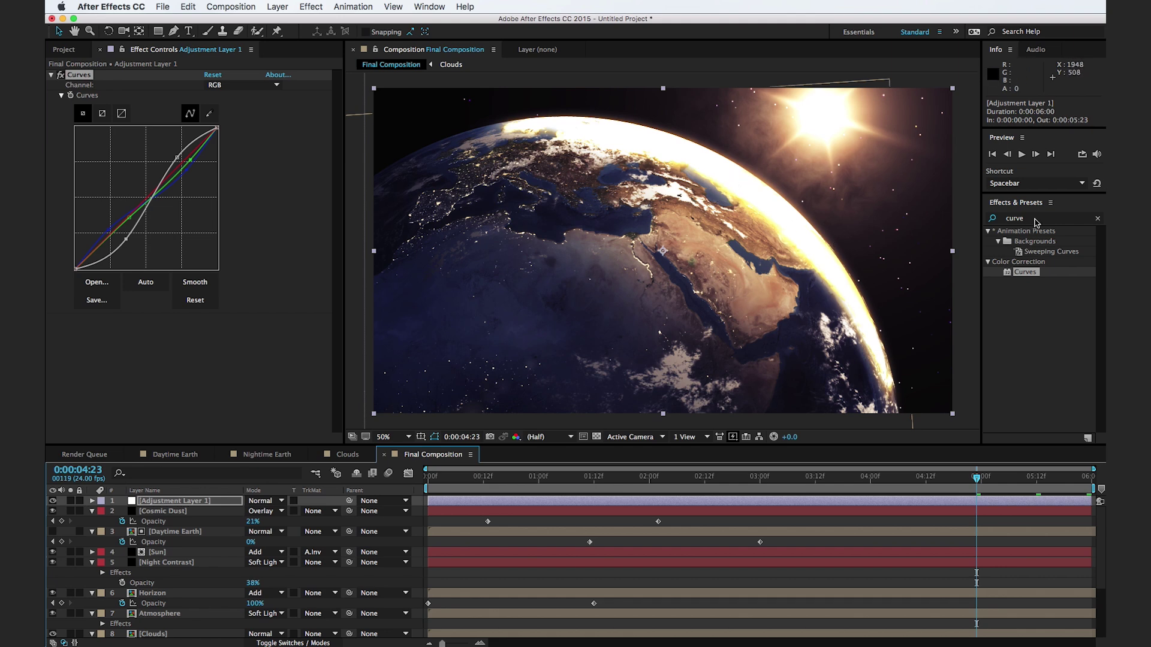
- Add a Tint effect below Curves on the adjustment layer with Amount to Tint at 30%
double_click(1037, 222)
text(tint)
drag(1021, 271, 223, 352)
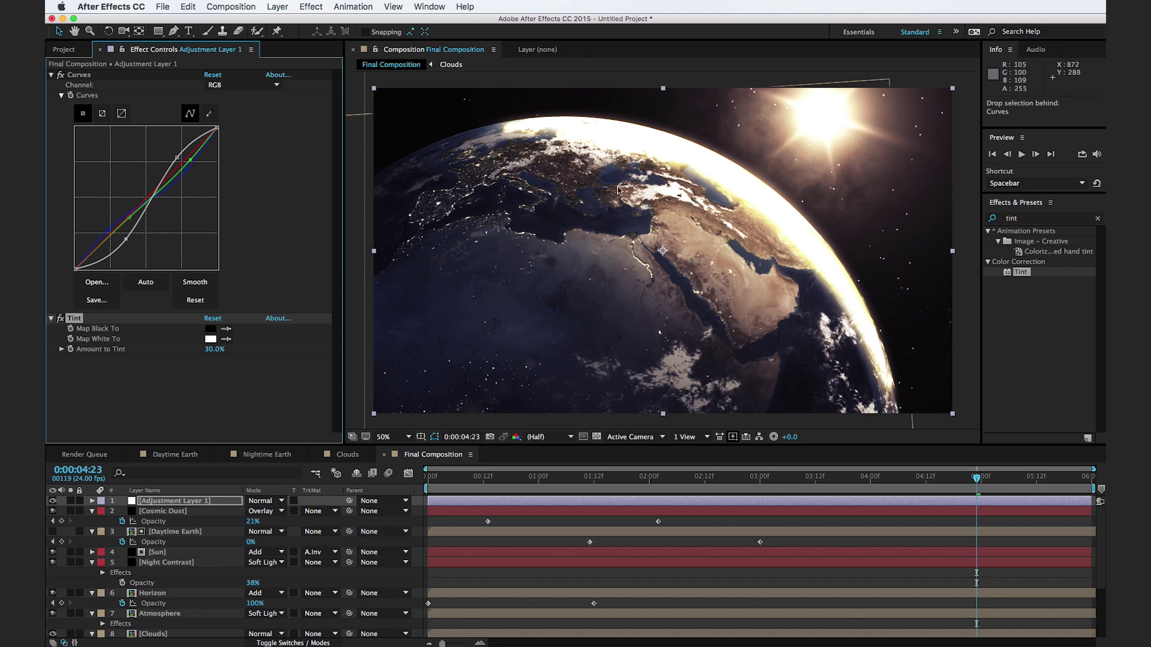